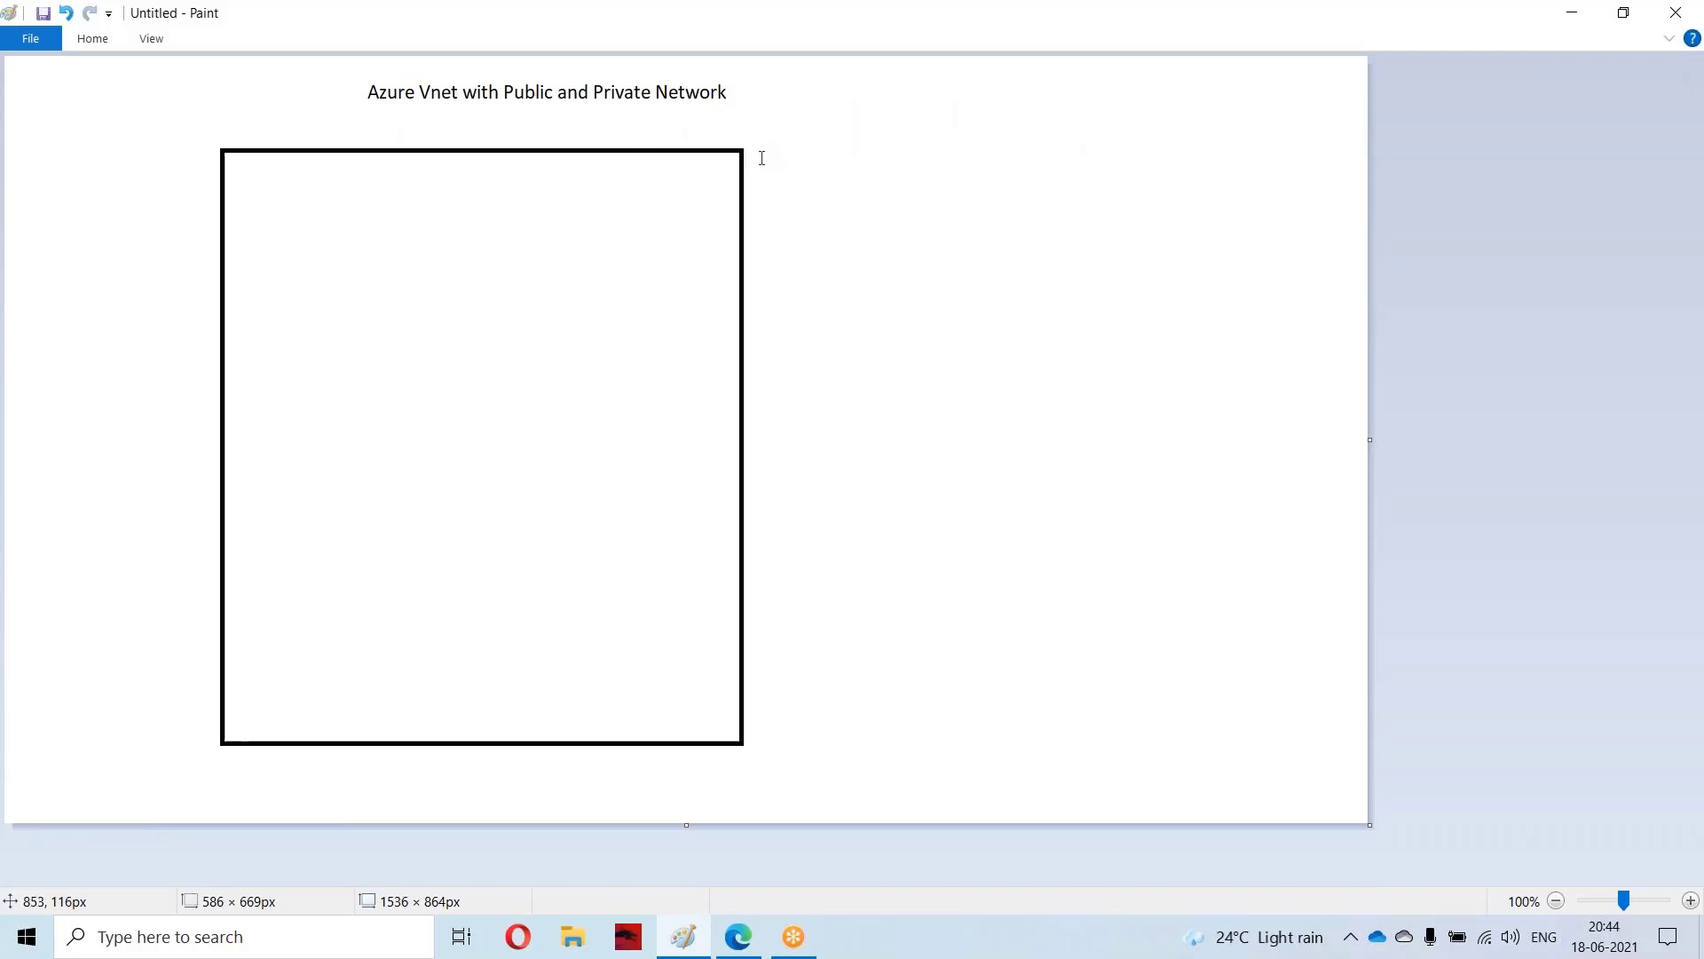
Step: Add the text label "Region" just outside the upper-right corner of the large rectangle
{"action": "left_click", "coordinate": [761, 158]}
{"action": "type", "text": "Region"}
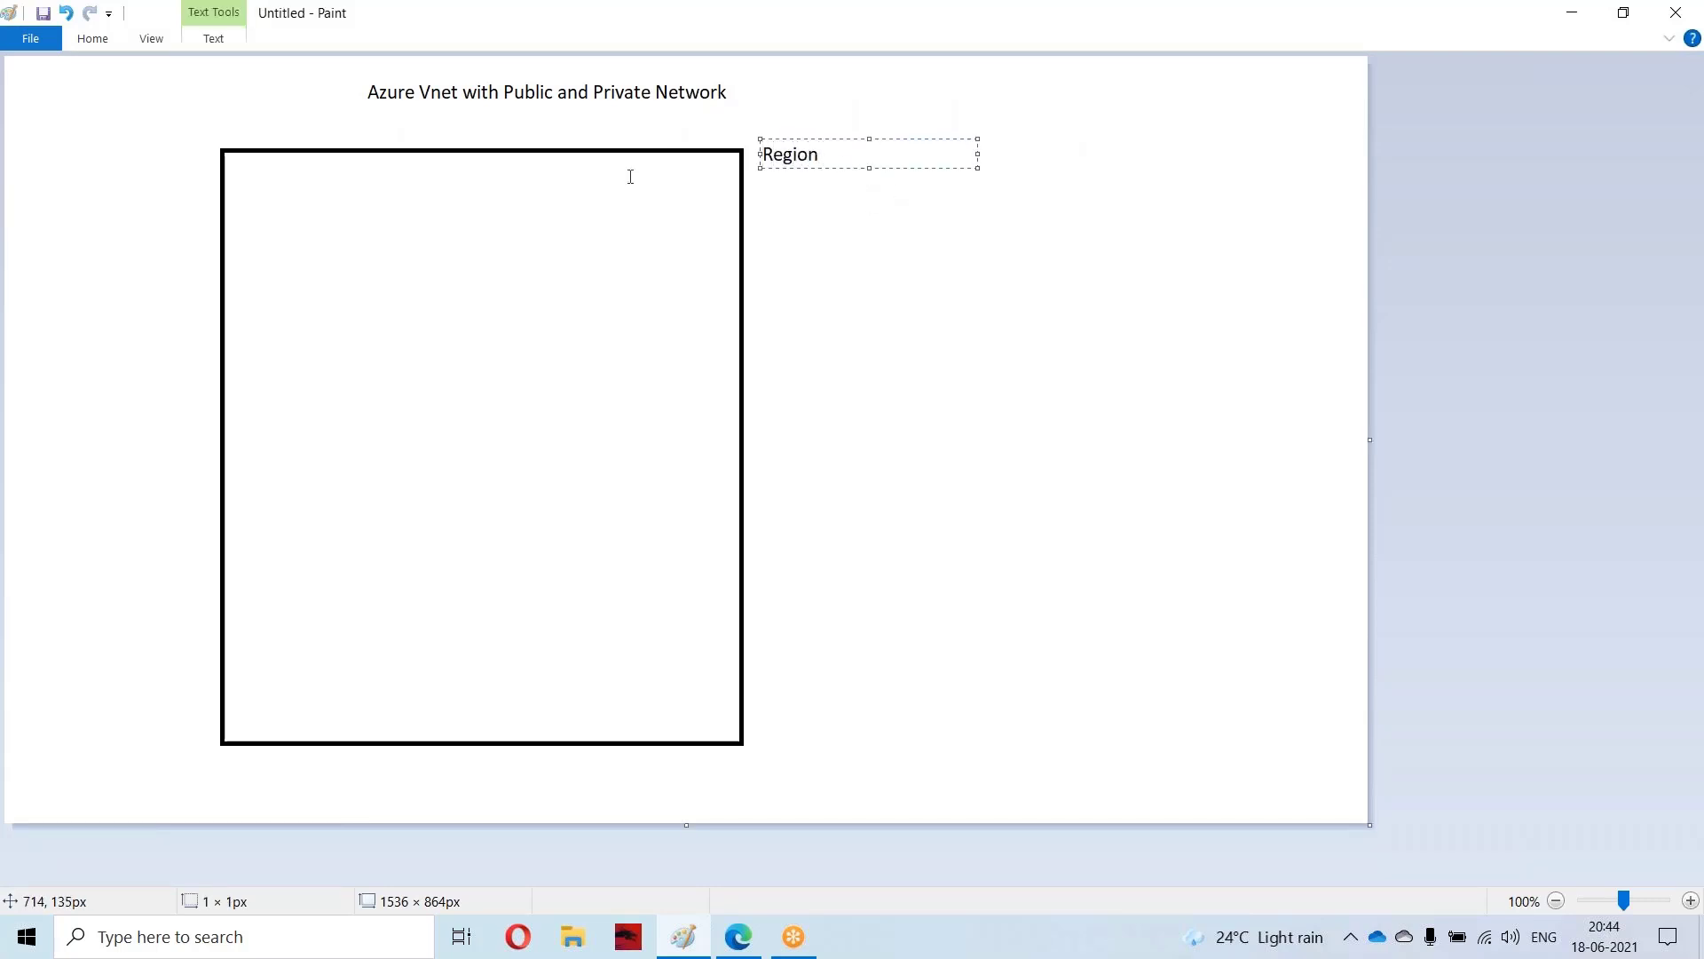
{"action": "left_click", "coordinate": [829, 252]}
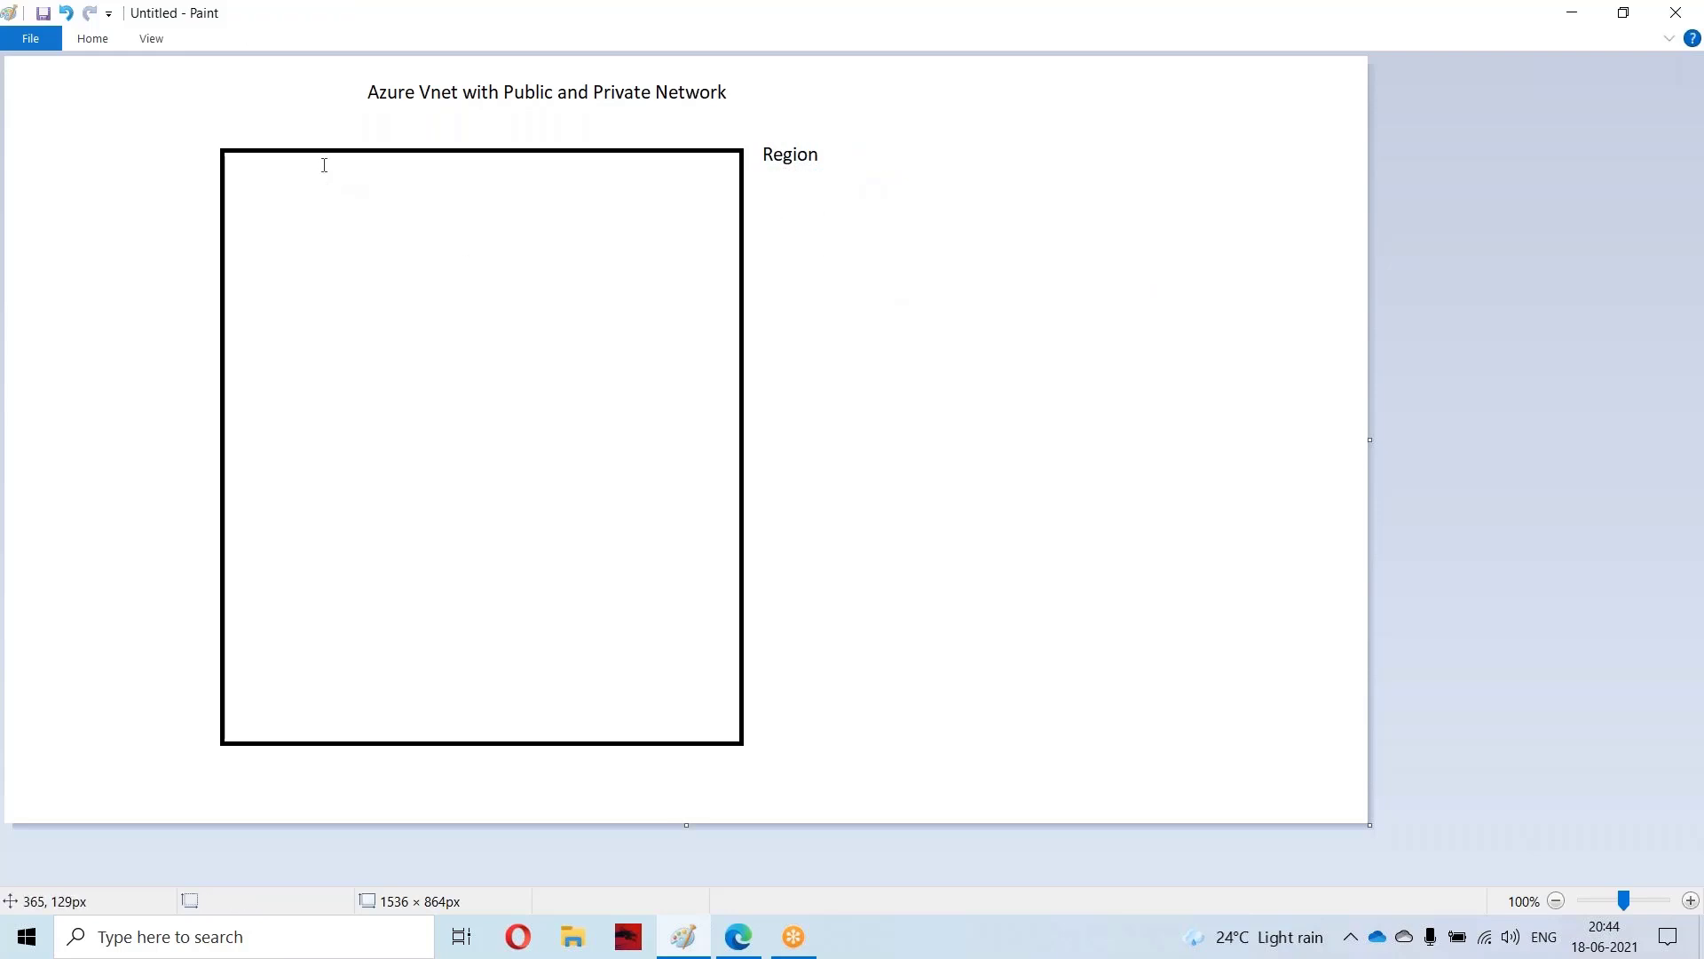
Step: Add the text label "Vnet: 10.0.0.0/16" inside the large rectangle at its upper-left corner
{"action": "left_click", "coordinate": [87, 45]}
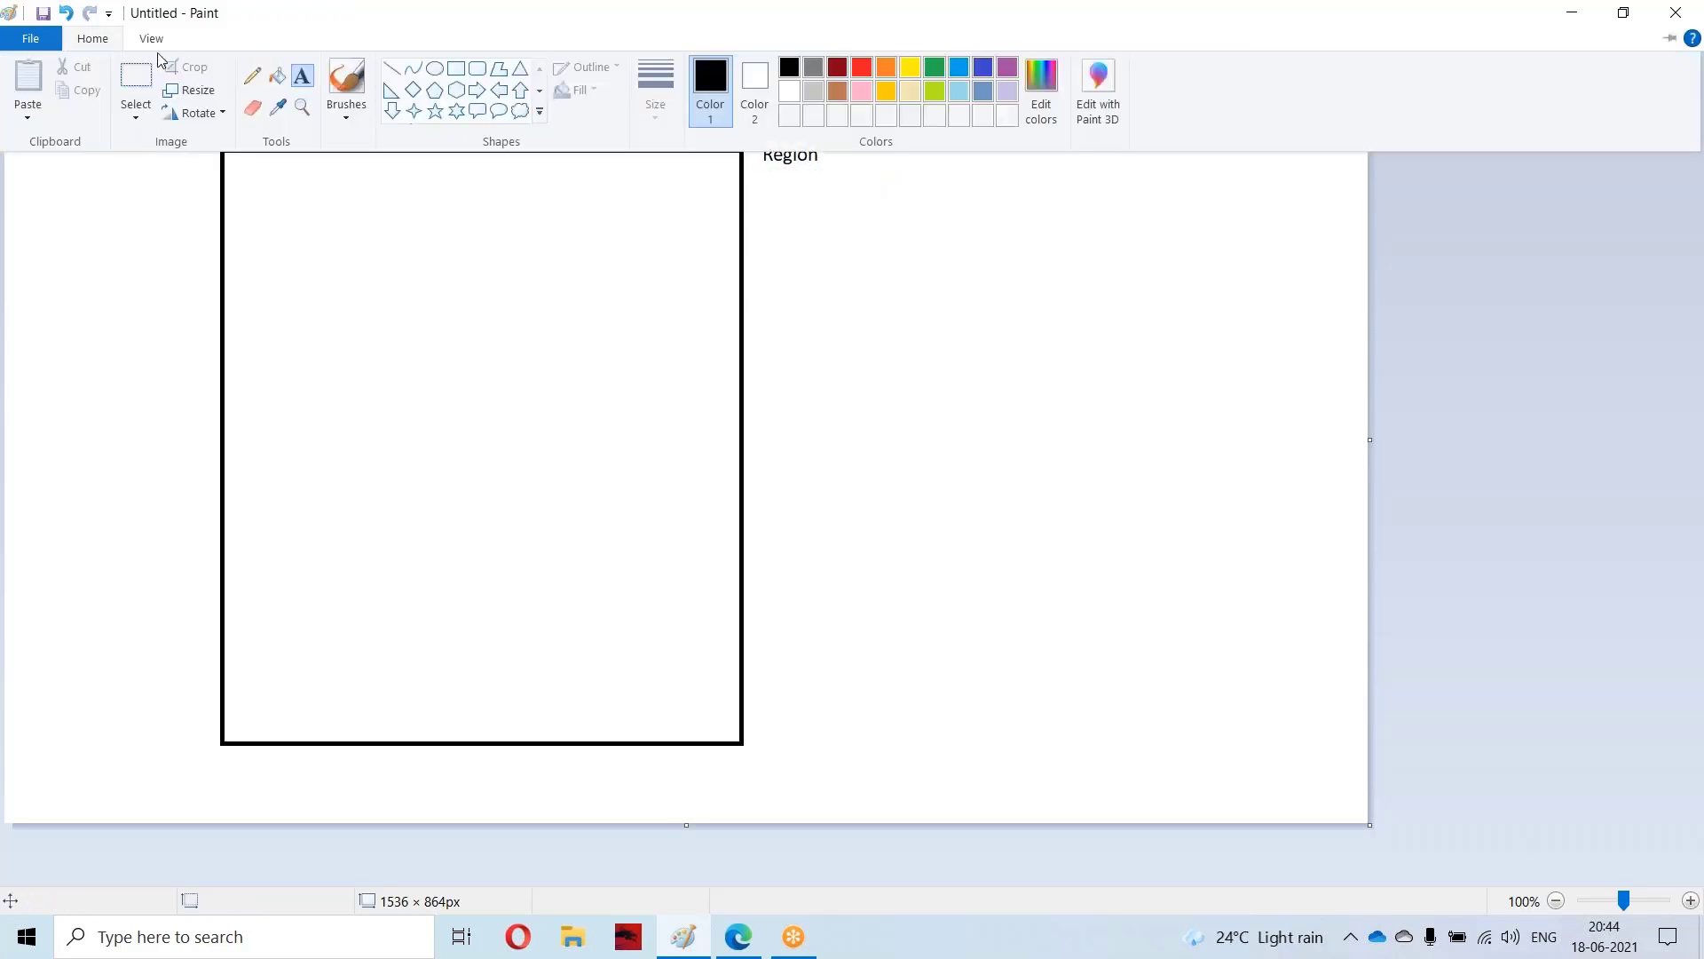
{"action": "left_click", "coordinate": [303, 76]}
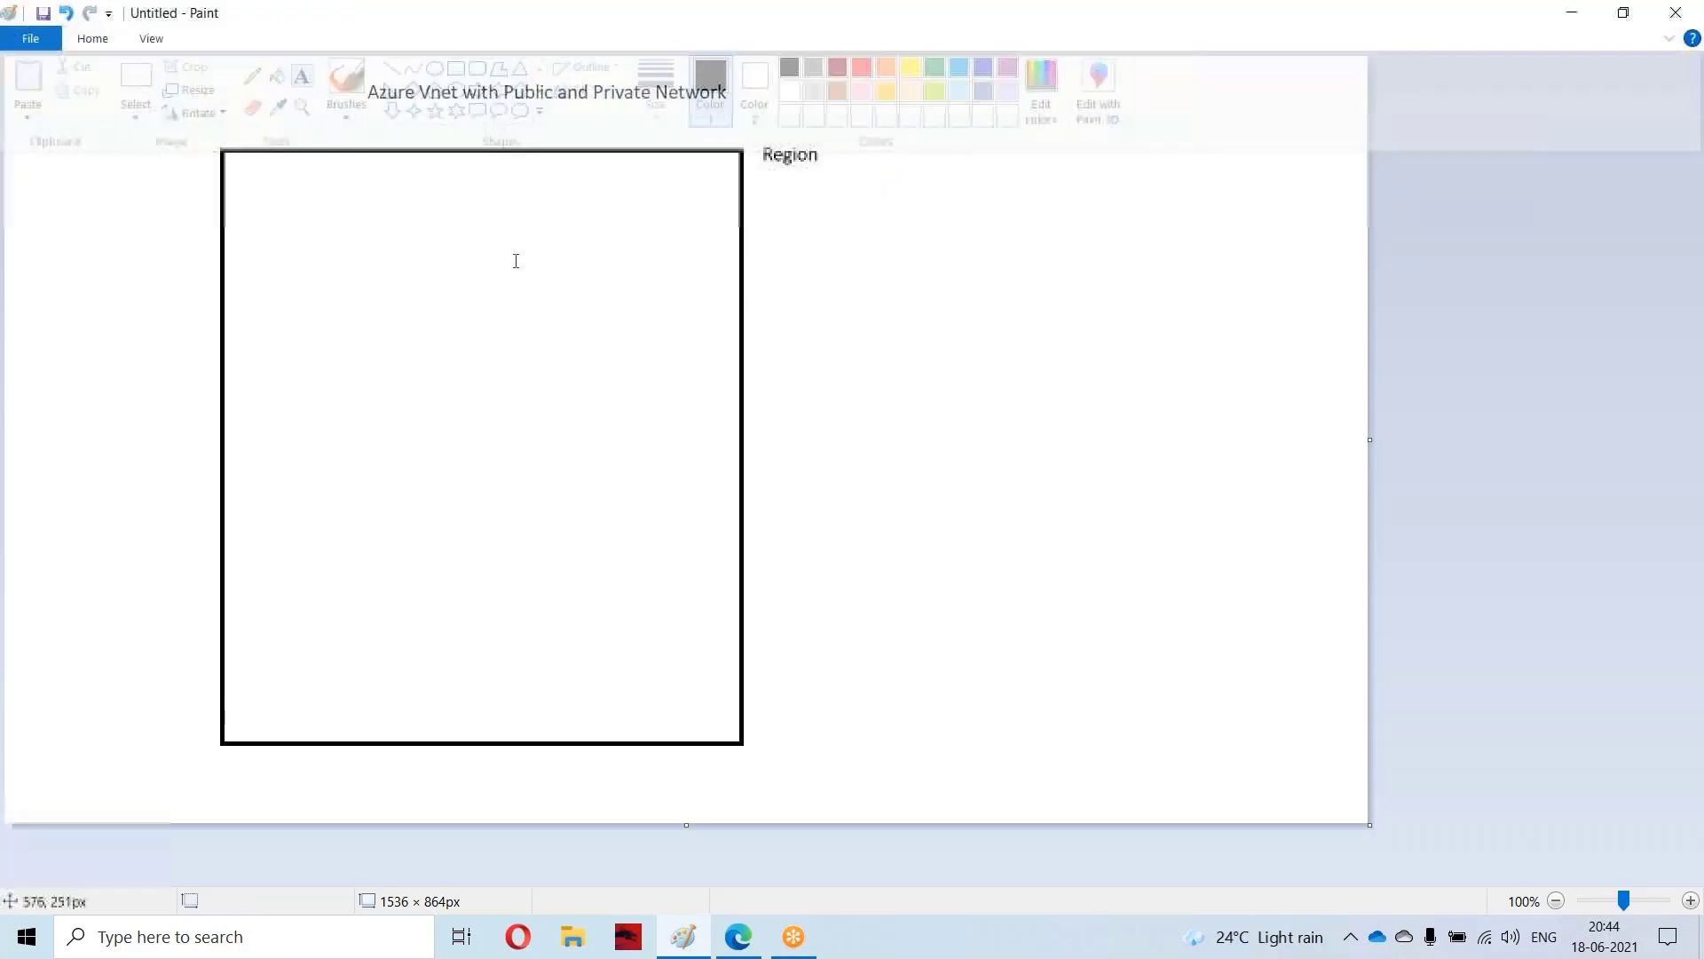
{"action": "left_click", "coordinate": [238, 156]}
{"action": "type", "text": "Vn"}
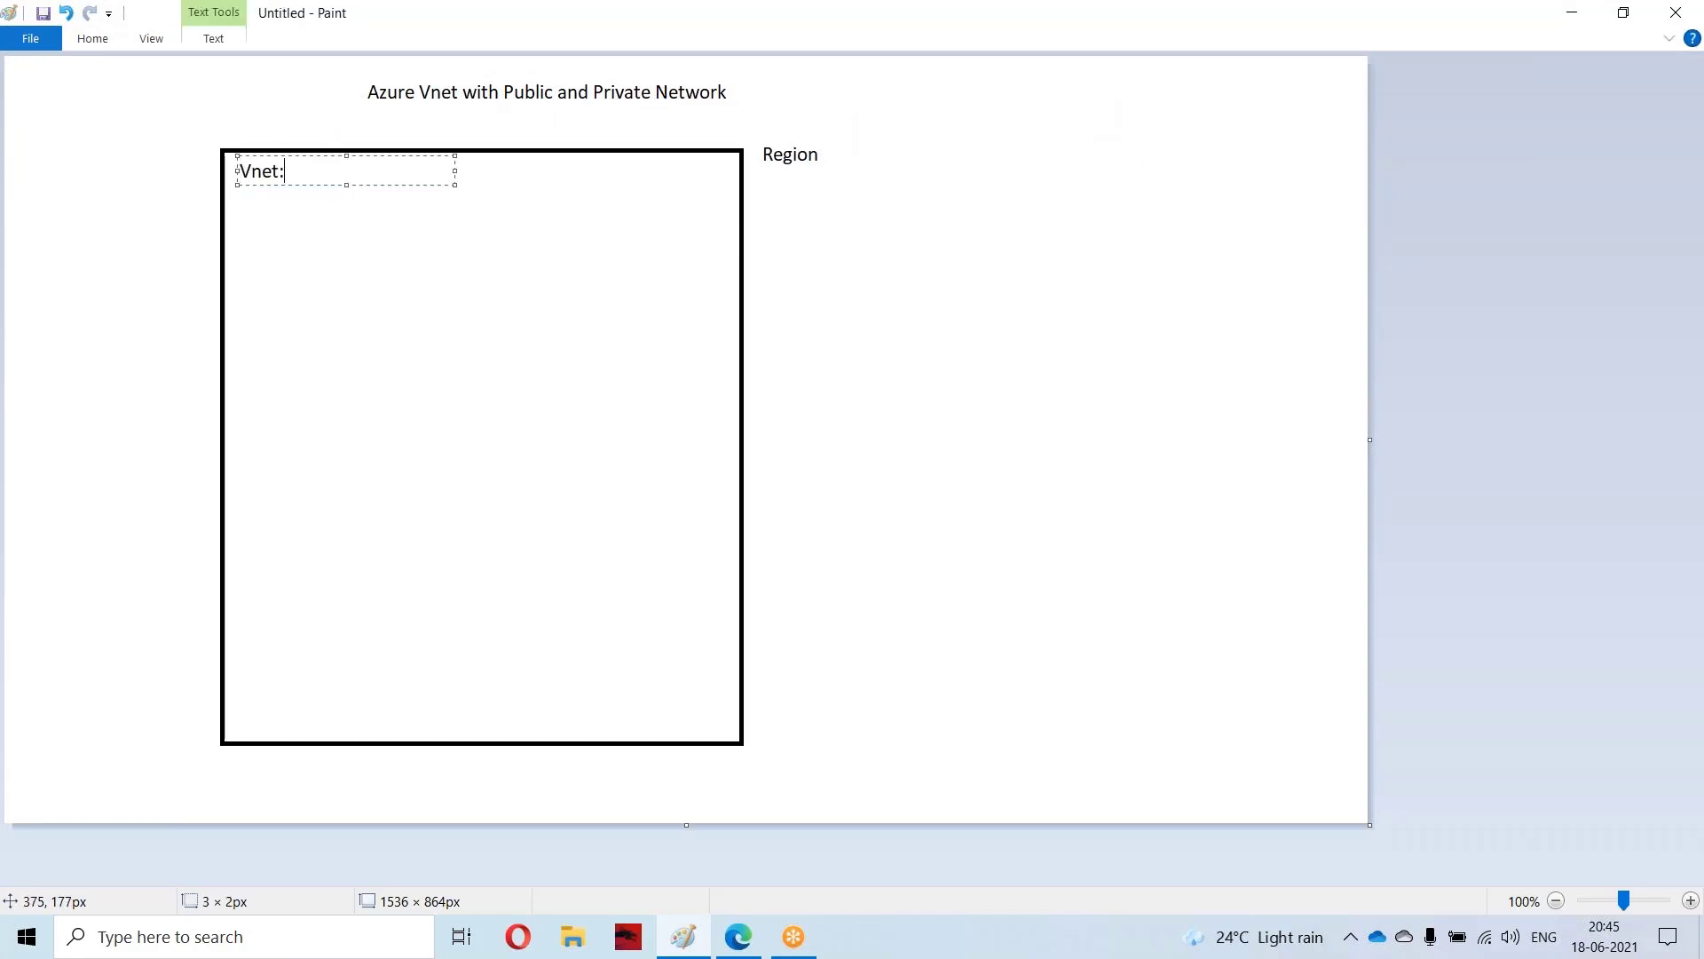
{"action": "type", "text": "et: 10.0.0.0/16"}
{"action": "left_click", "coordinate": [322, 235]}
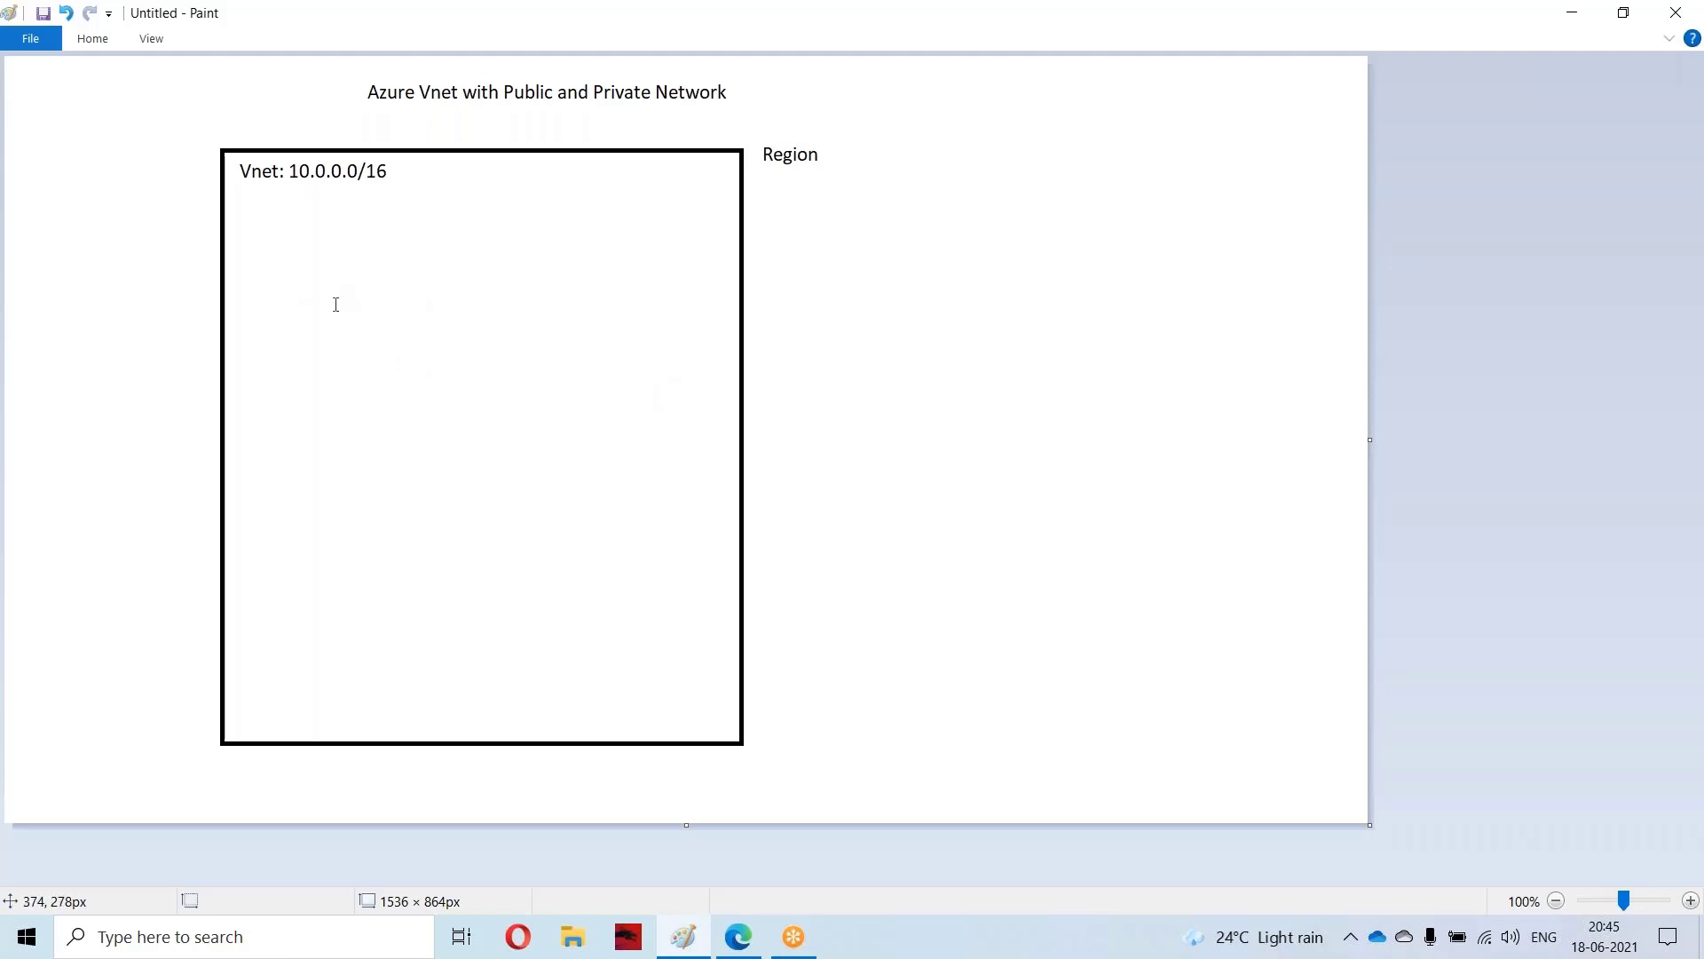
{"action": "left_click", "coordinate": [85, 40]}
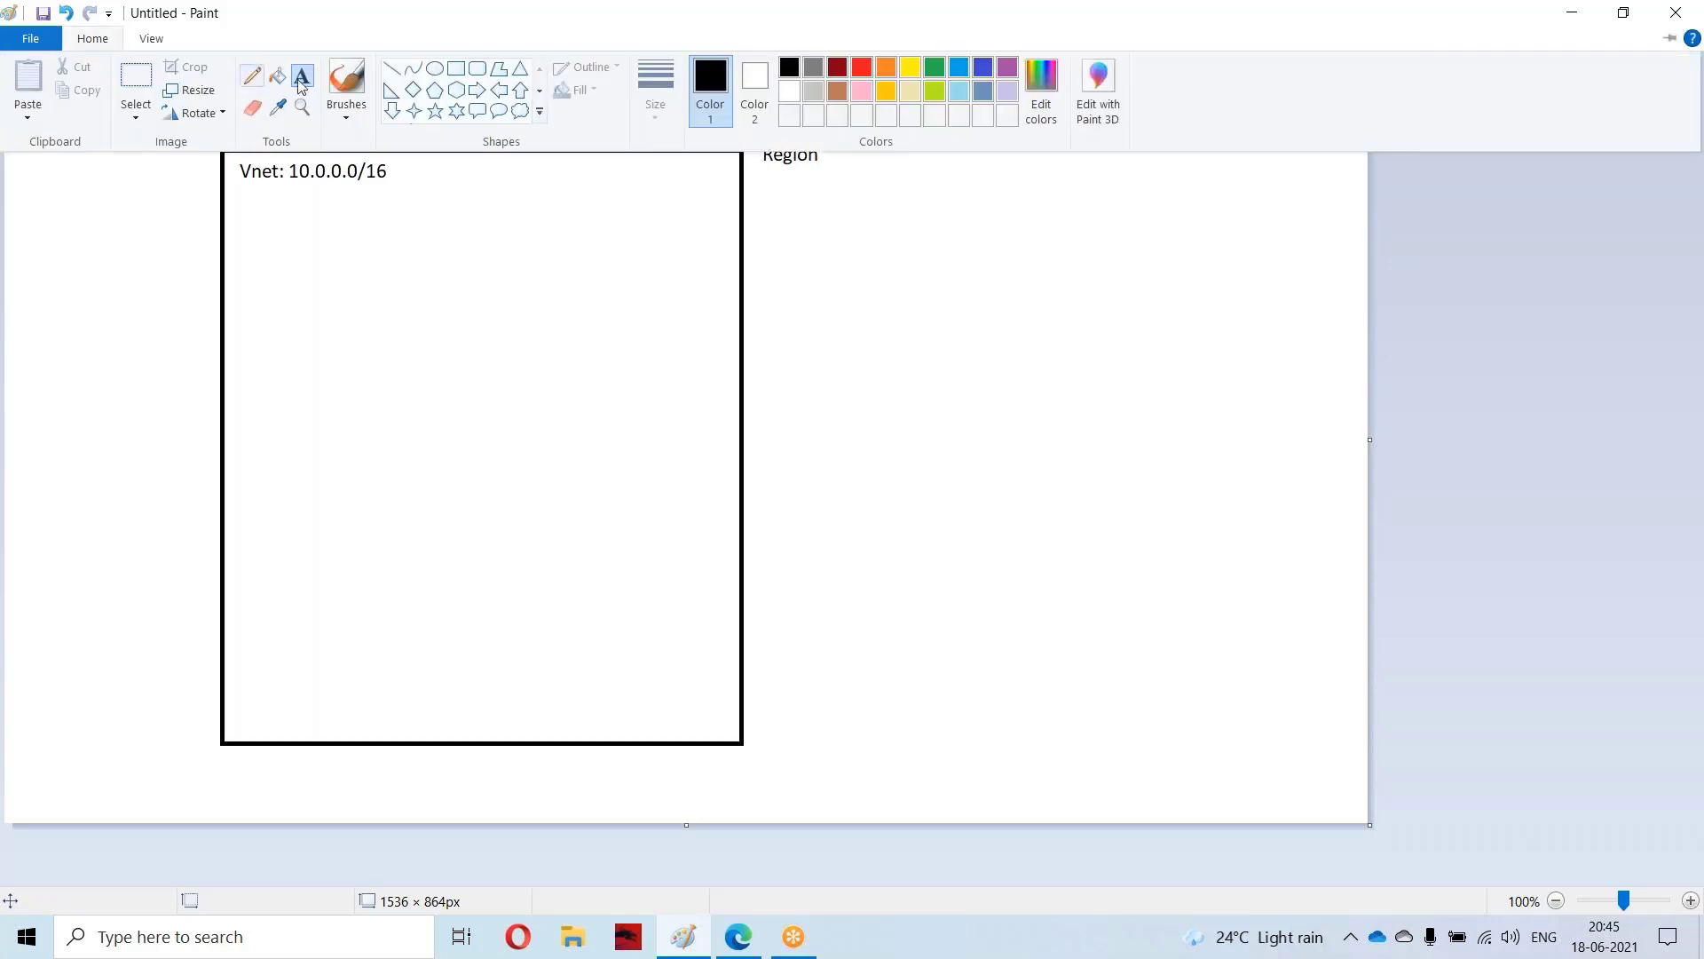
{"action": "left_click", "coordinate": [455, 89]}
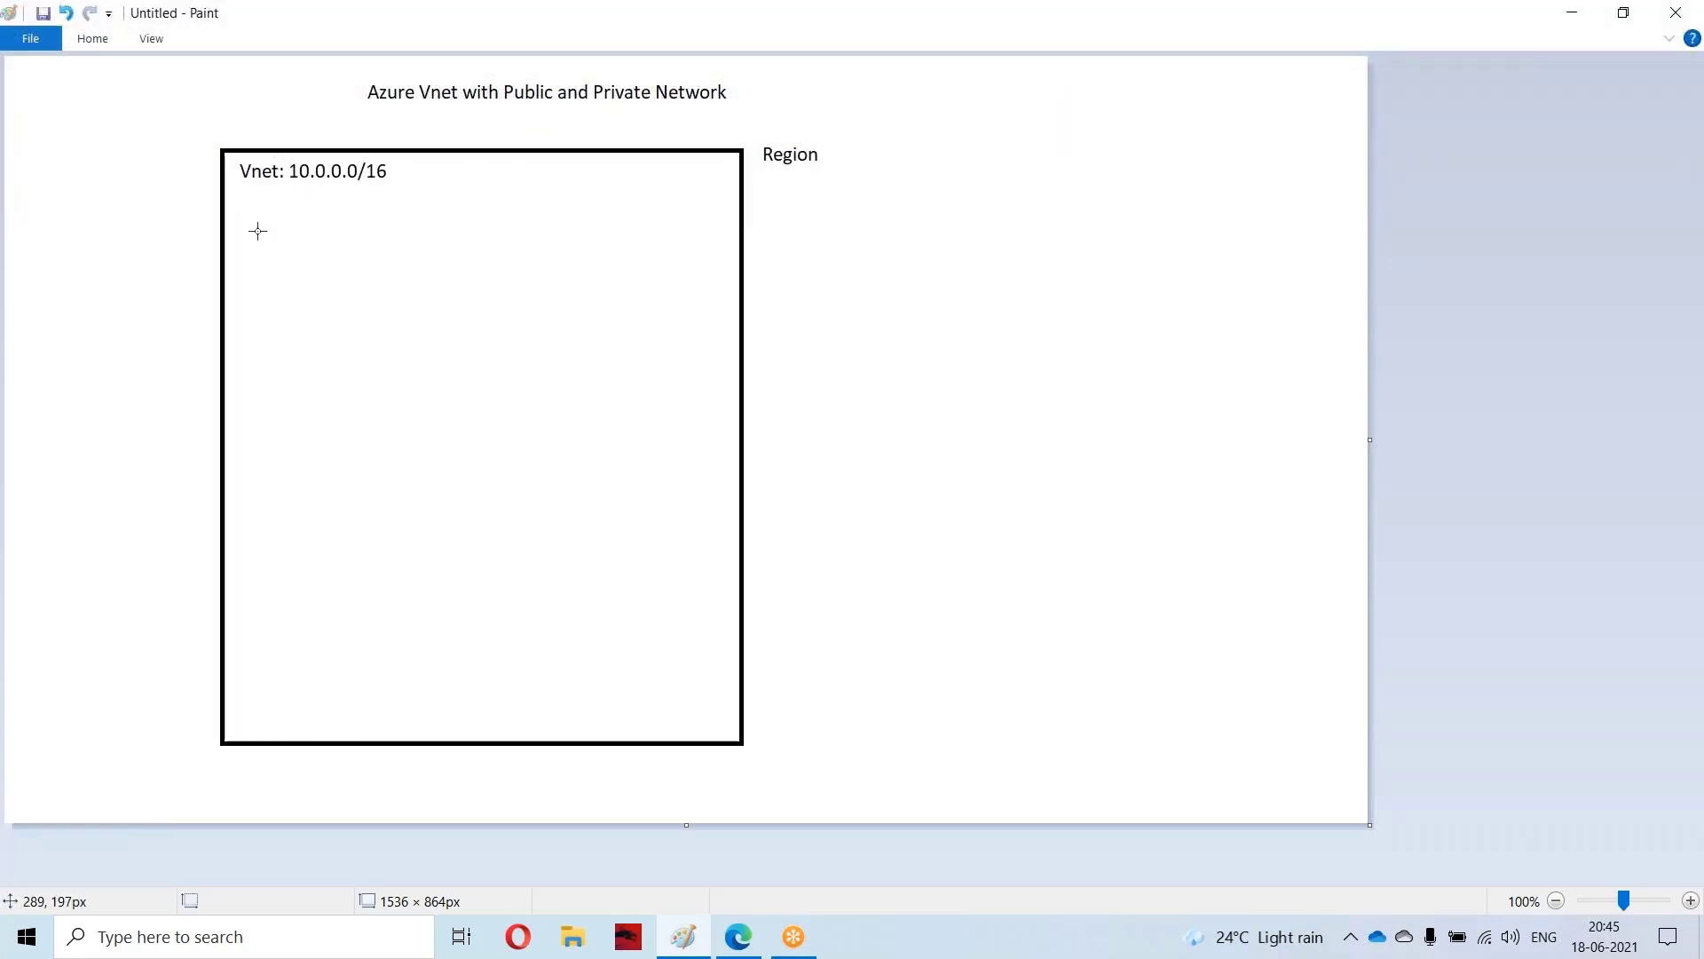
{"action": "left_click_drag", "start_coordinate": [247, 228], "coordinate": [535, 370]}
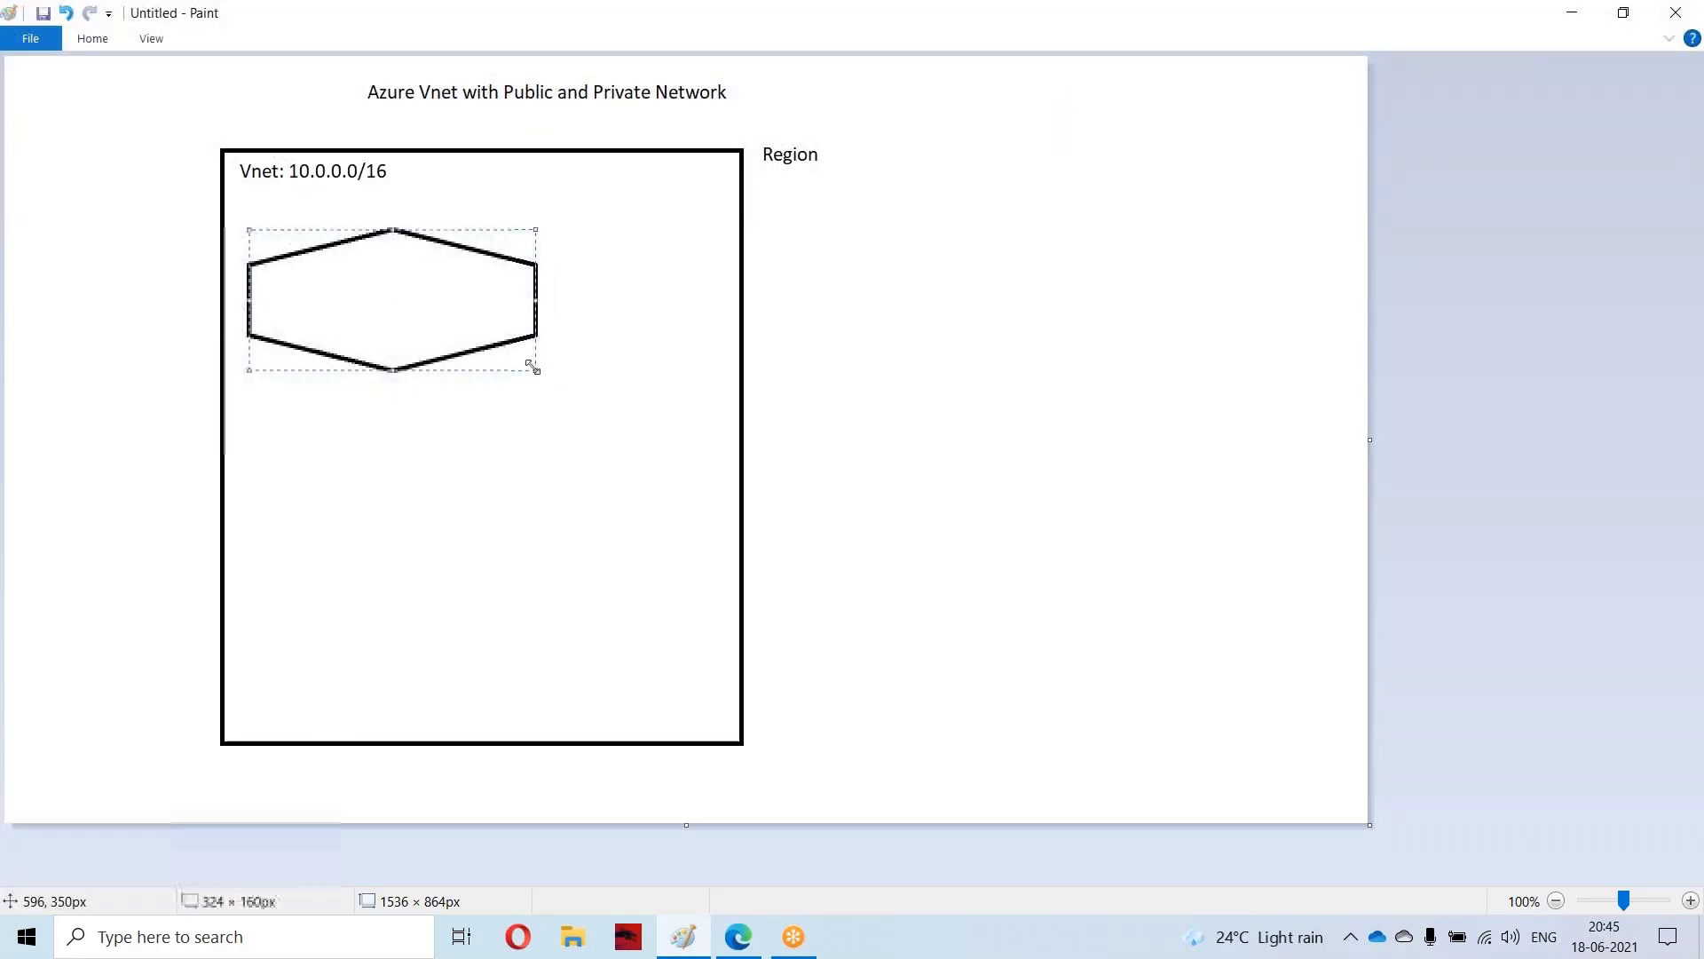
{"action": "key", "text": "ctrl+z"}
Step: Draw a rectangle about 544 × 185 px inside the large rectangle, below the Vnet label
{"action": "left_click", "coordinate": [83, 42]}
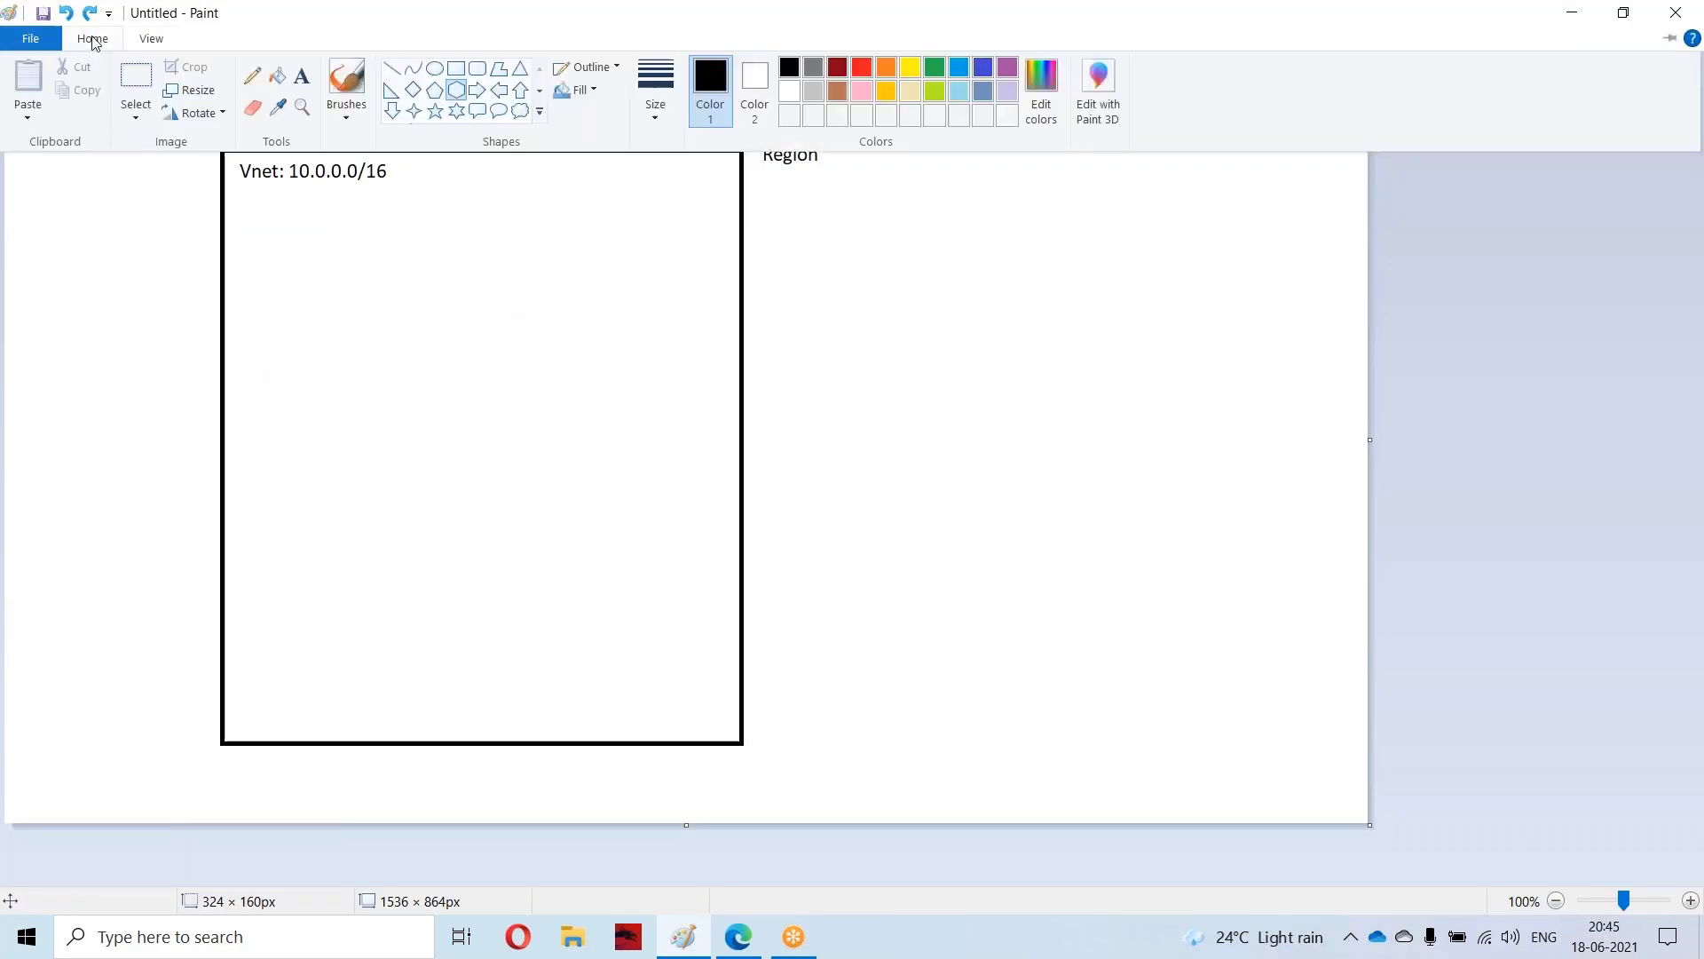
{"action": "left_click", "coordinate": [455, 70]}
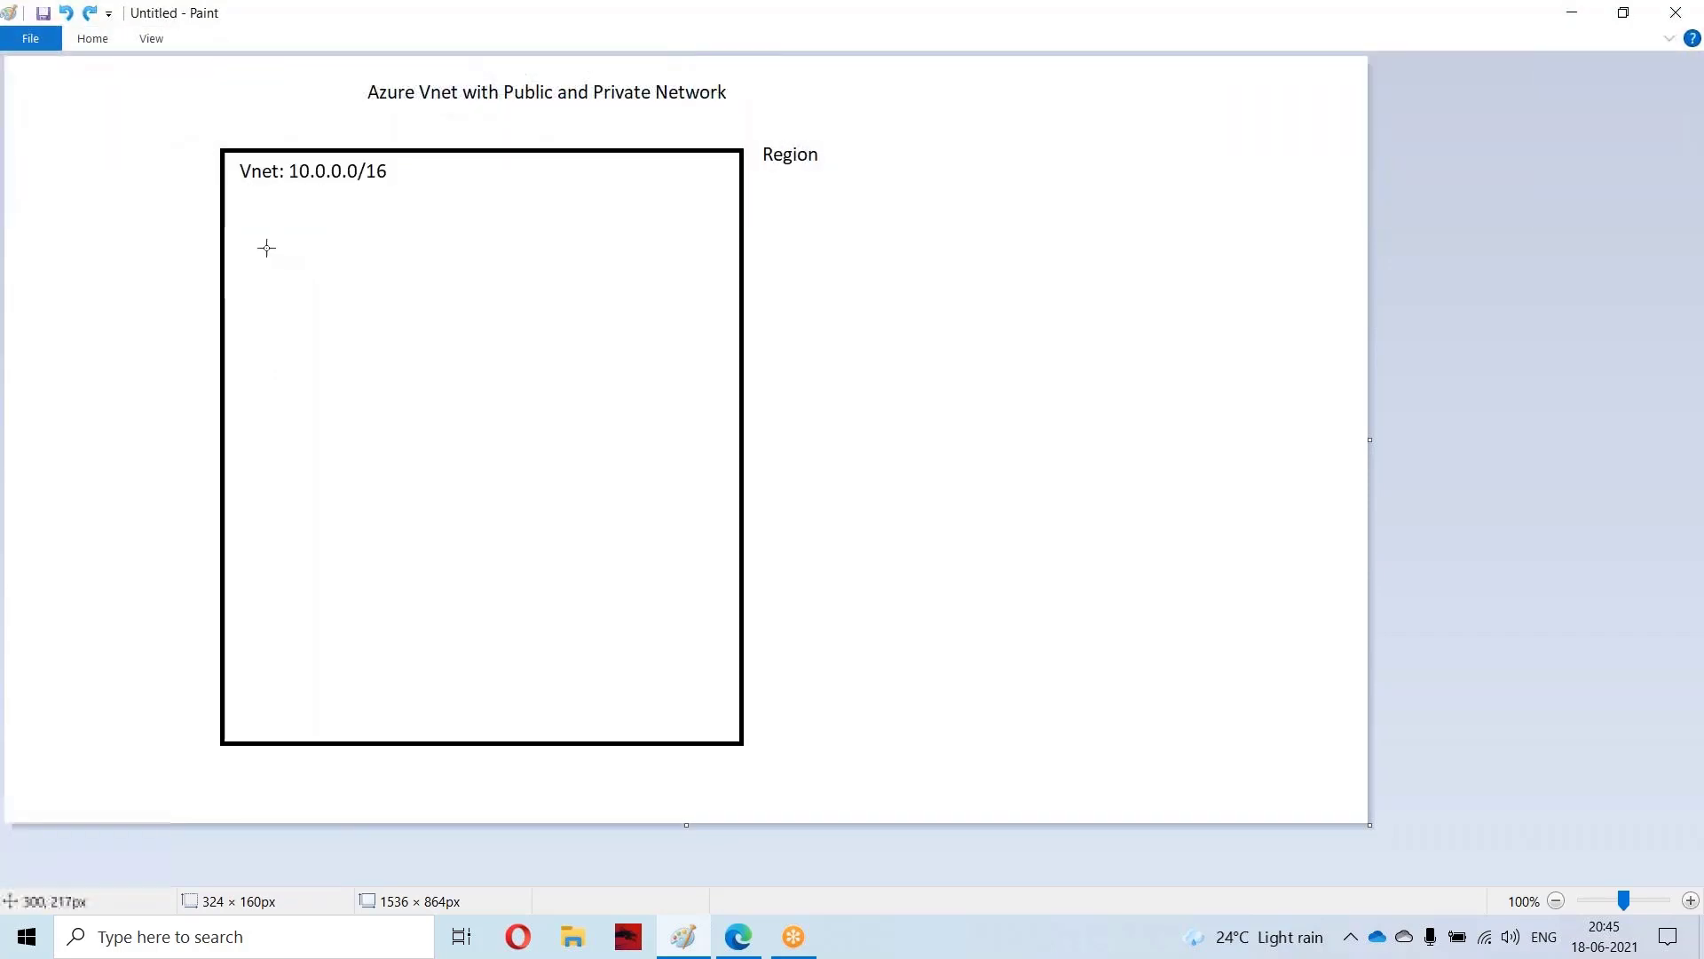
{"action": "left_click_drag", "start_coordinate": [240, 232], "coordinate": [722, 397]}
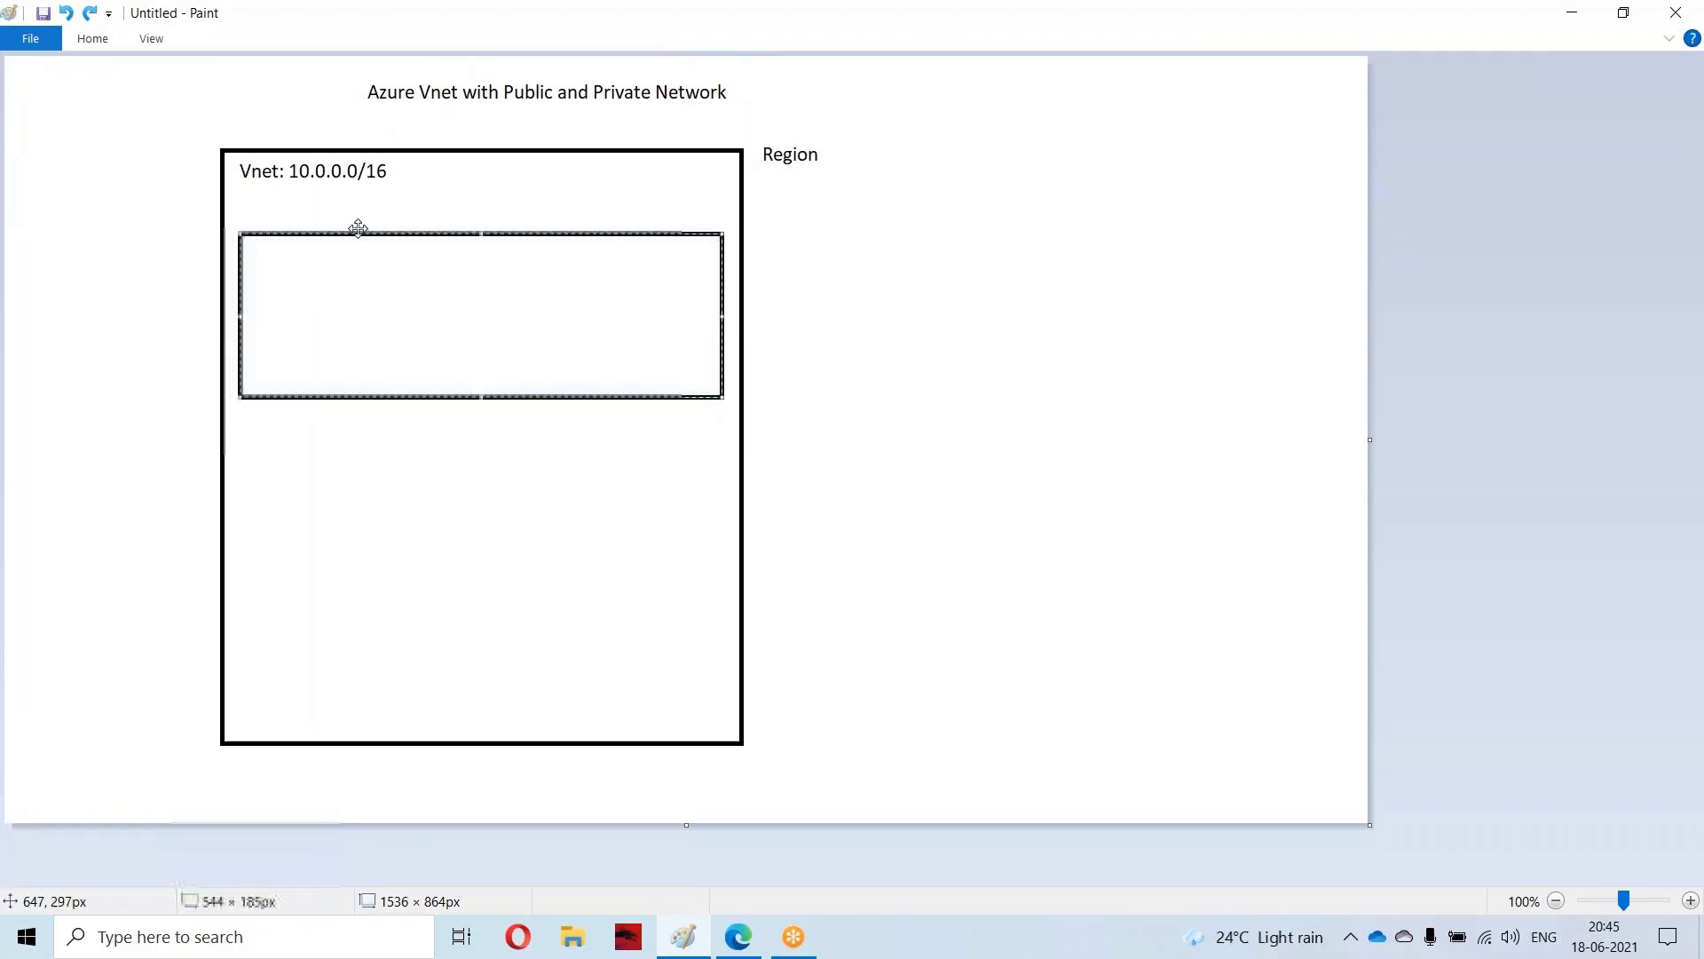
Step: Add the text label "Subnet-1 : 10.0.0.0/24" at the upper-left of the inner rectangle
{"action": "left_click", "coordinate": [92, 38]}
{"action": "left_click", "coordinate": [302, 84]}
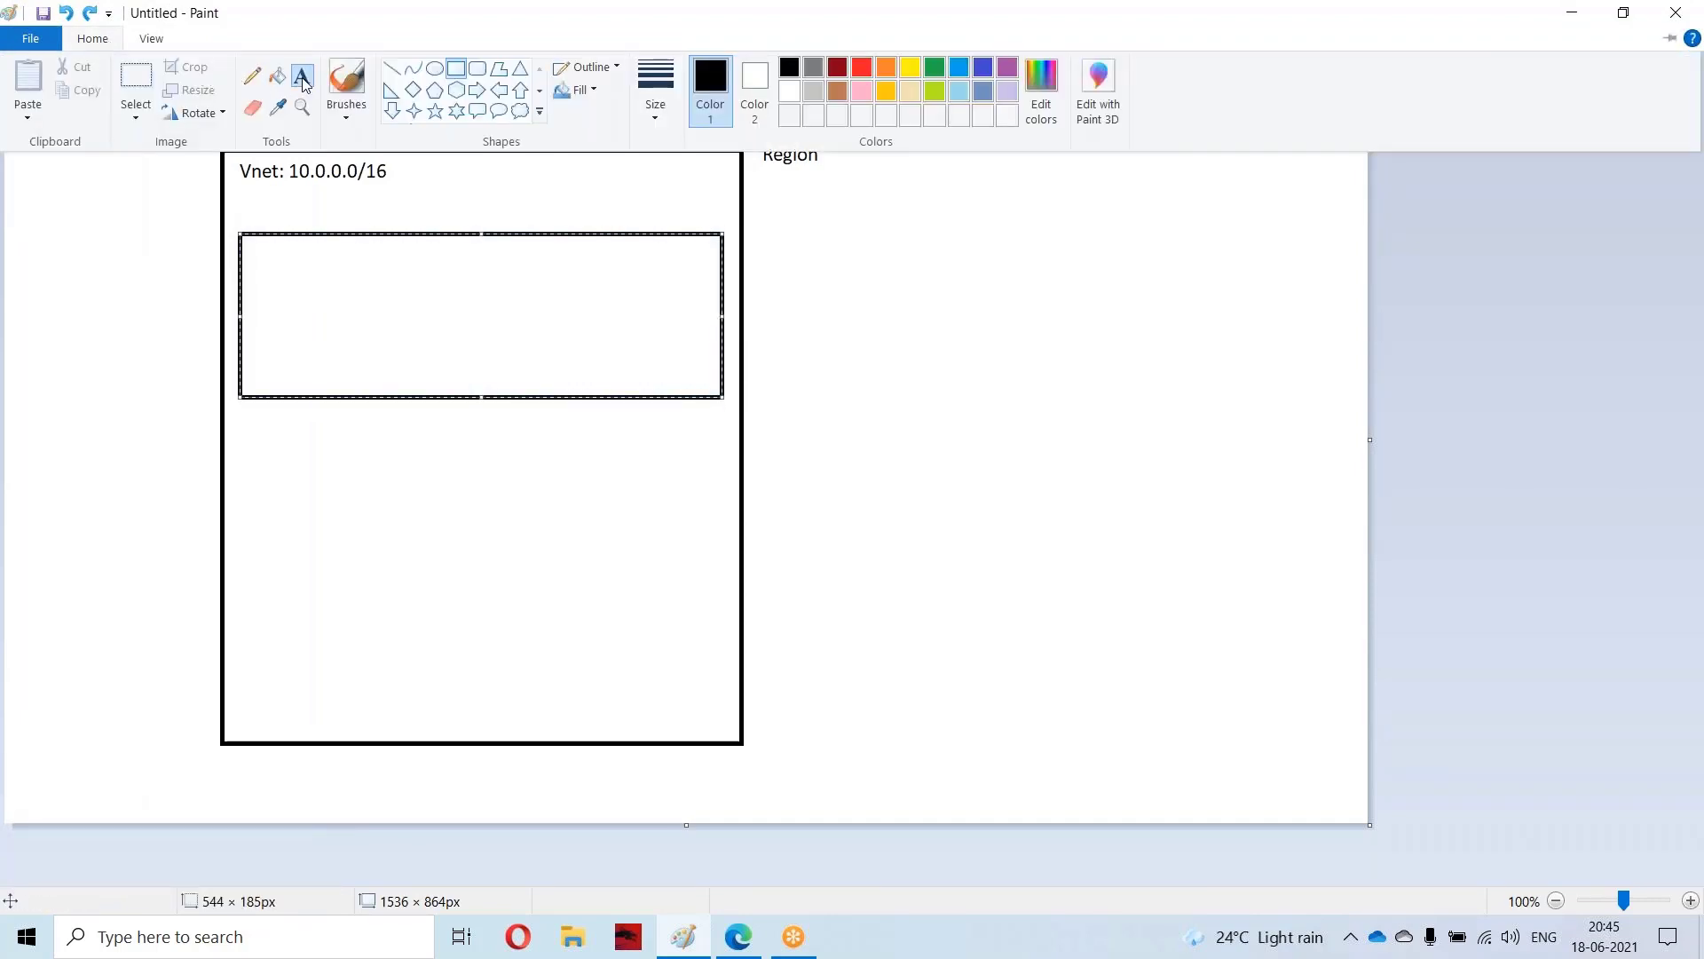
{"action": "left_click", "coordinate": [267, 242]}
{"action": "type", "text": "S"}
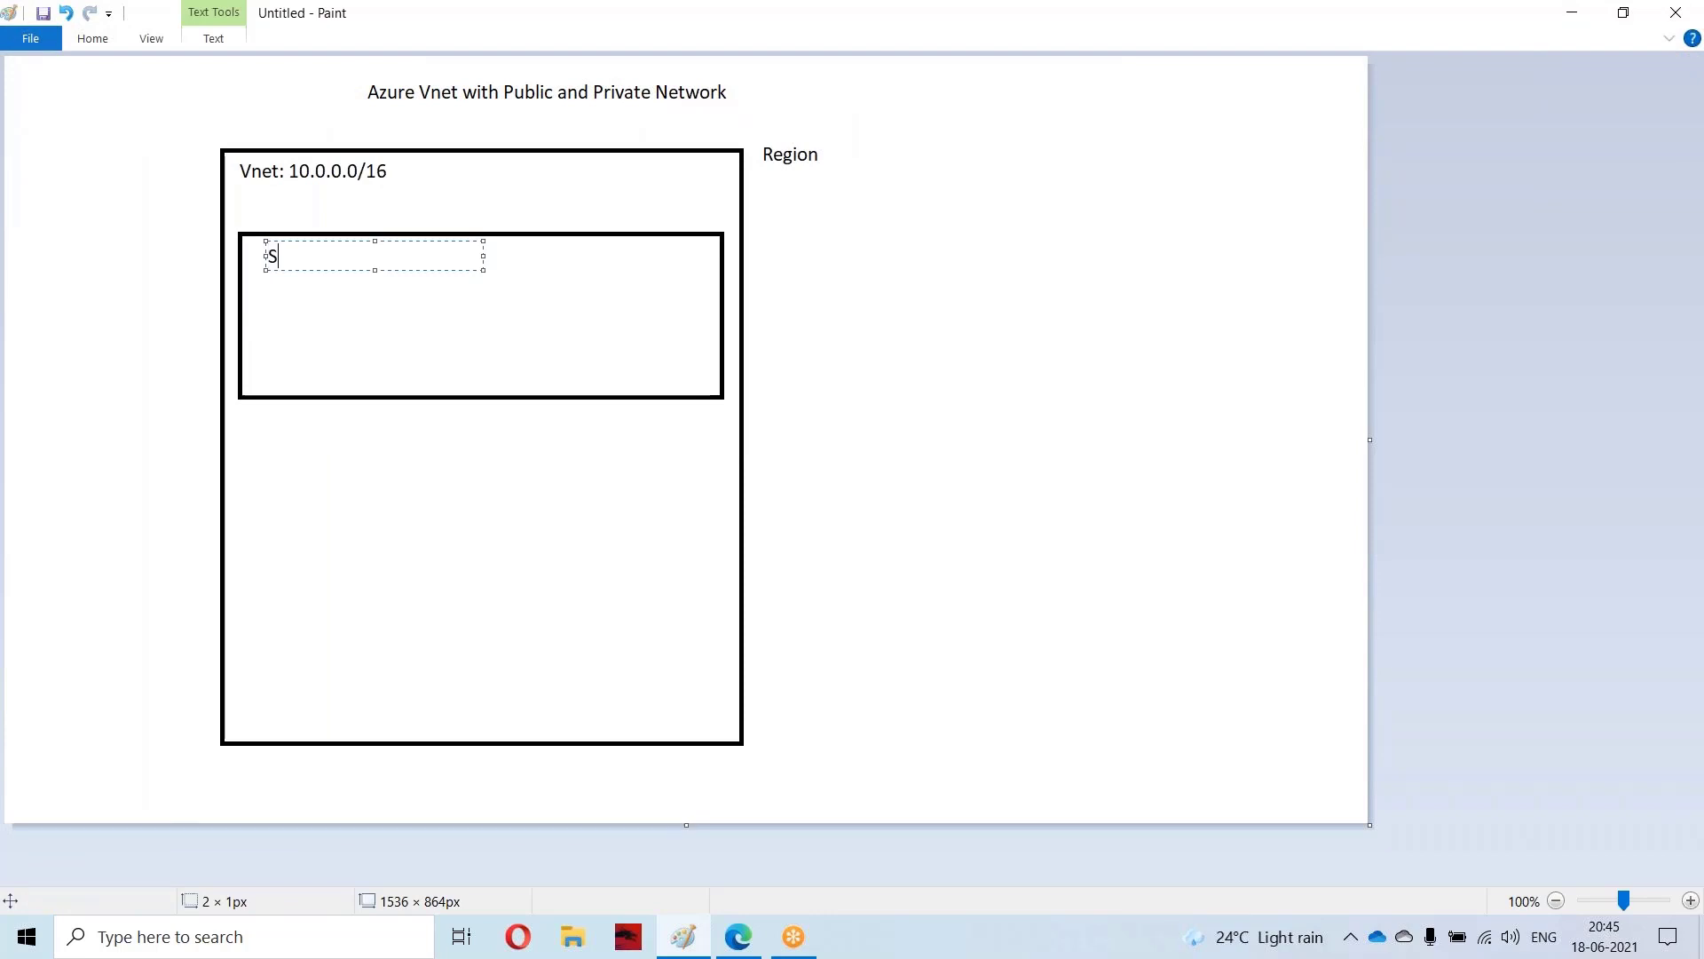
{"action": "left_click", "coordinate": [1575, 537]}
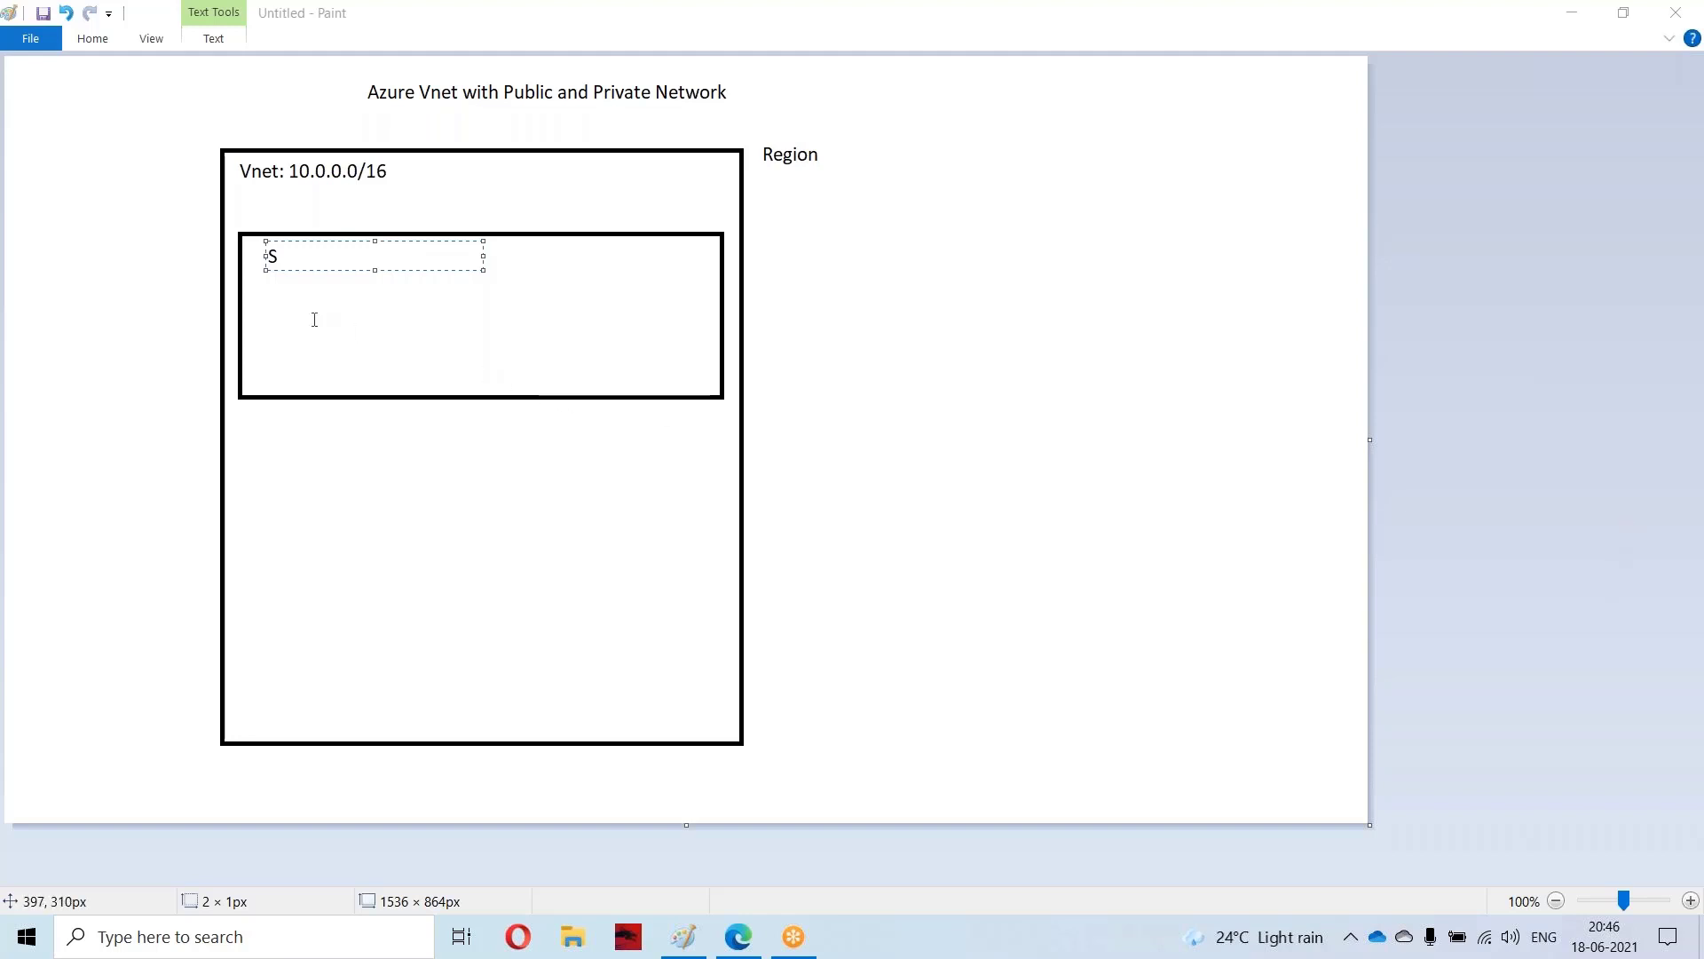
{"action": "left_click", "coordinate": [305, 259]}
{"action": "type", "text": "ubnet-1"}
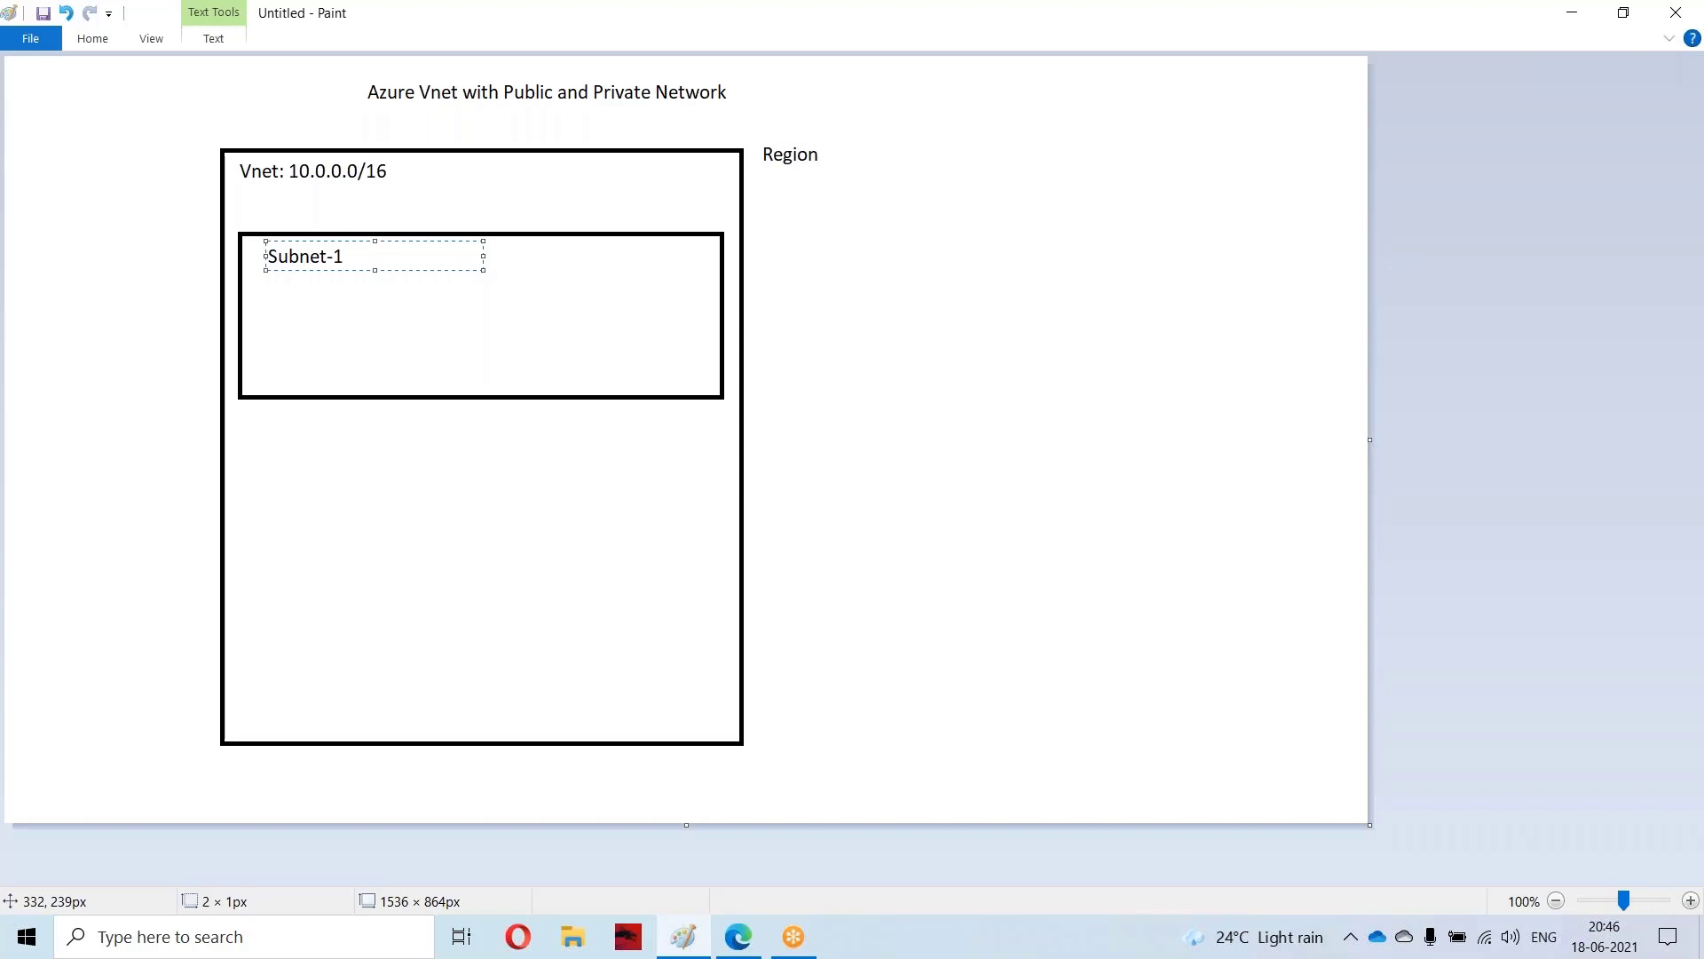
{"action": "type", "text": " : 10.0.0."}
{"action": "type", "text": "0/24"}
{"action": "left_click", "coordinate": [320, 304]}
Step: Add the text label "Application Server" below the Subnet-1 label
{"action": "left_click", "coordinate": [307, 284]}
{"action": "left_click", "coordinate": [296, 315]}
{"action": "left_click", "coordinate": [295, 315]}
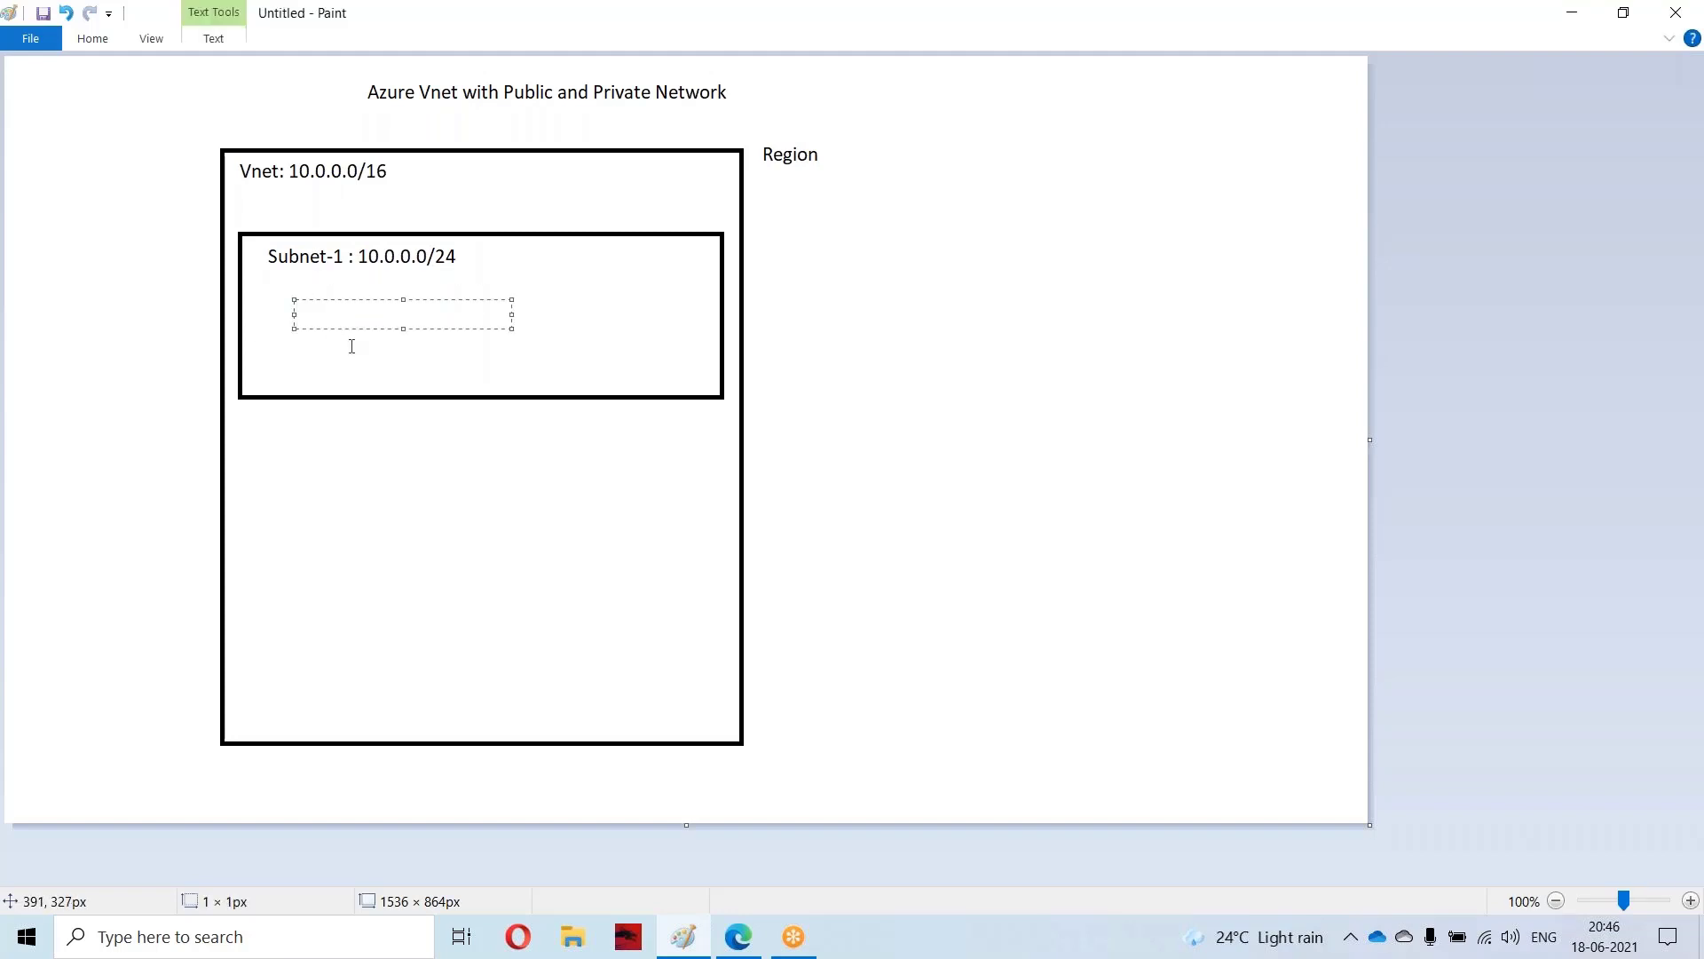
{"action": "type", "text": "Application Server"}
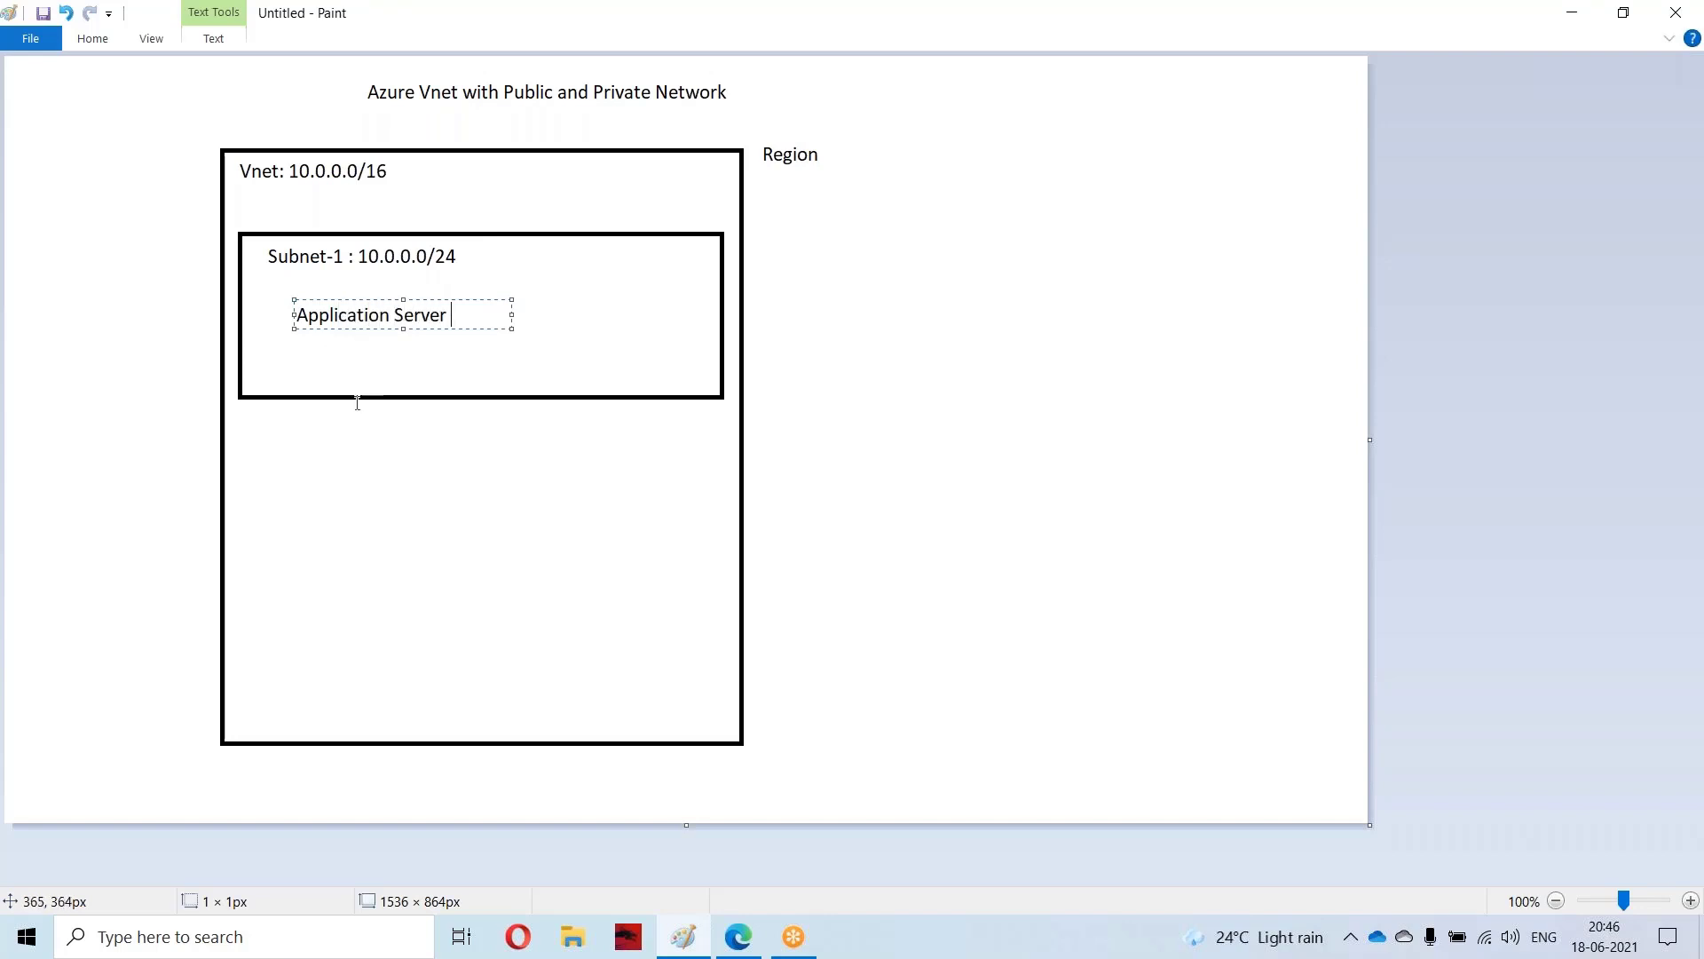
{"action": "left_click", "coordinate": [317, 494]}
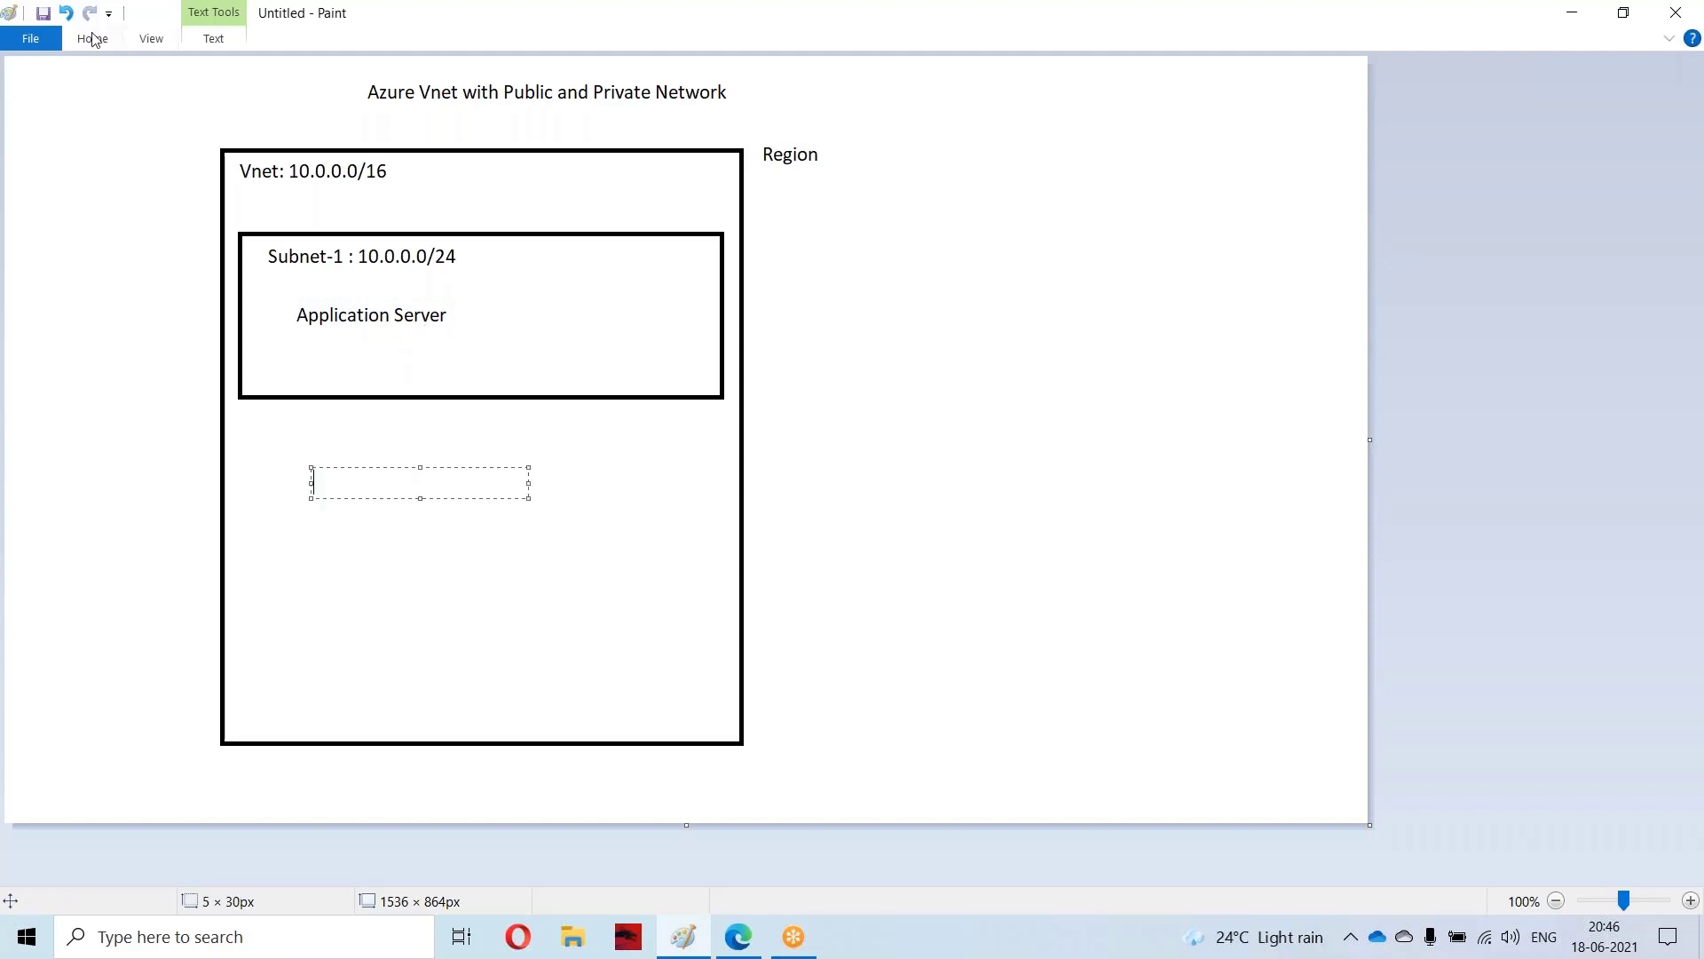
{"action": "left_click", "coordinate": [545, 271]}
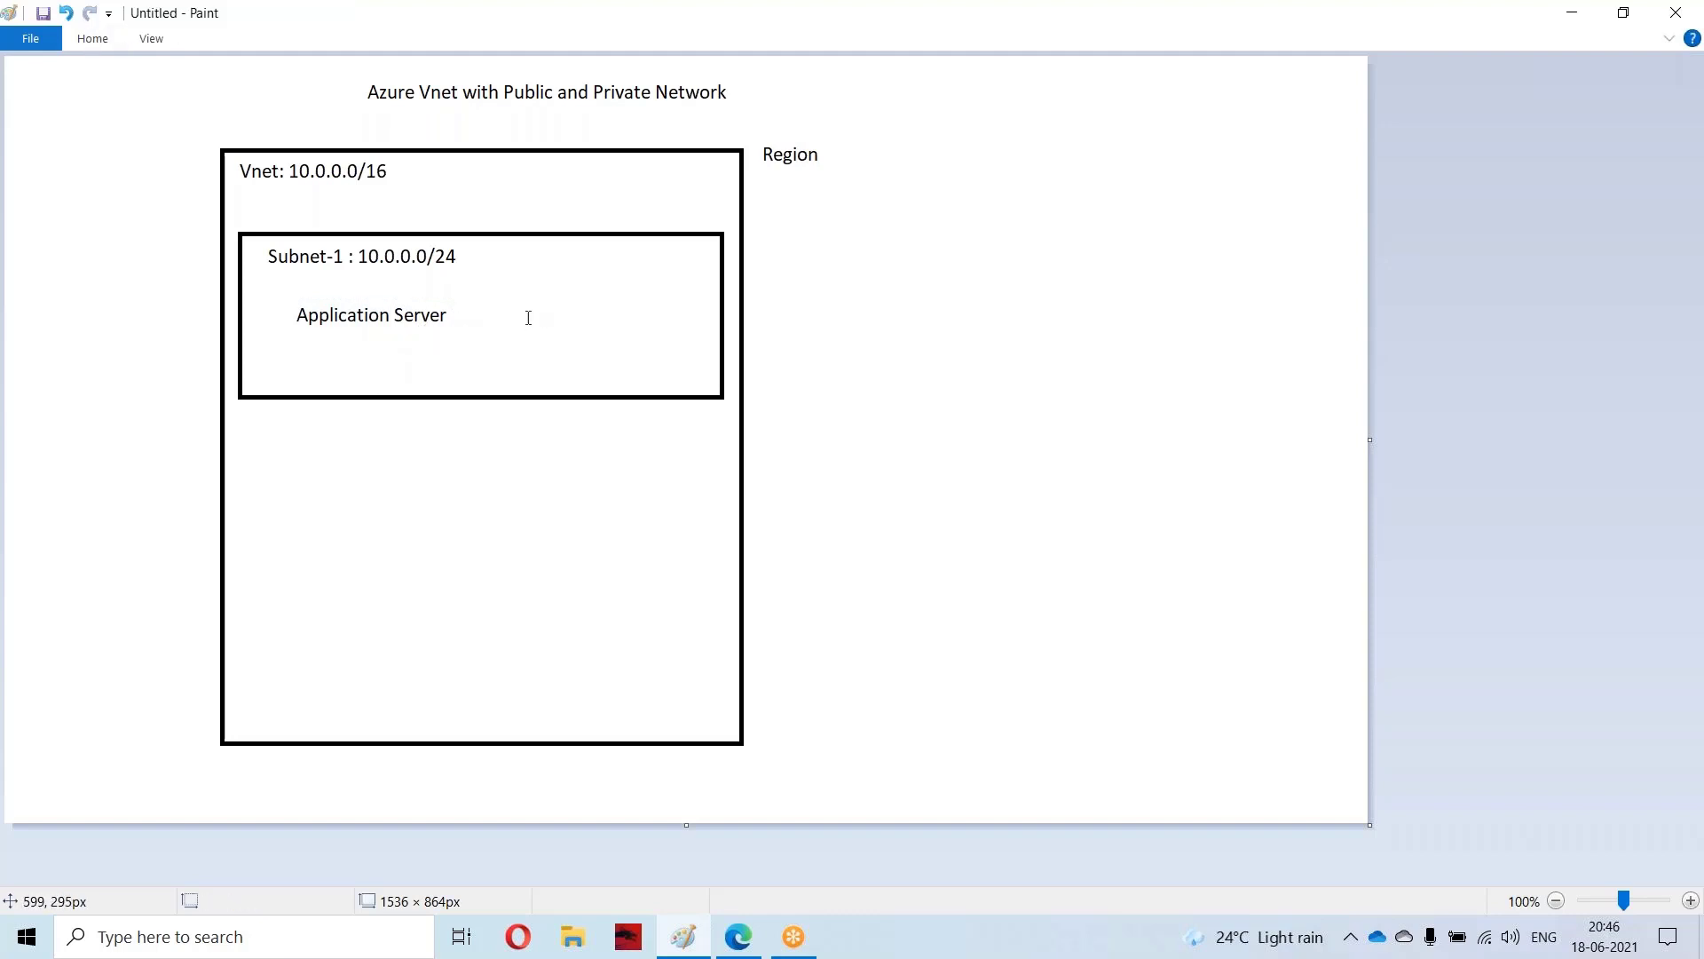
Step: Add the text label "Public IP" in the upper-right part of the Subnet-1 rectangle
{"action": "left_click", "coordinate": [551, 264]}
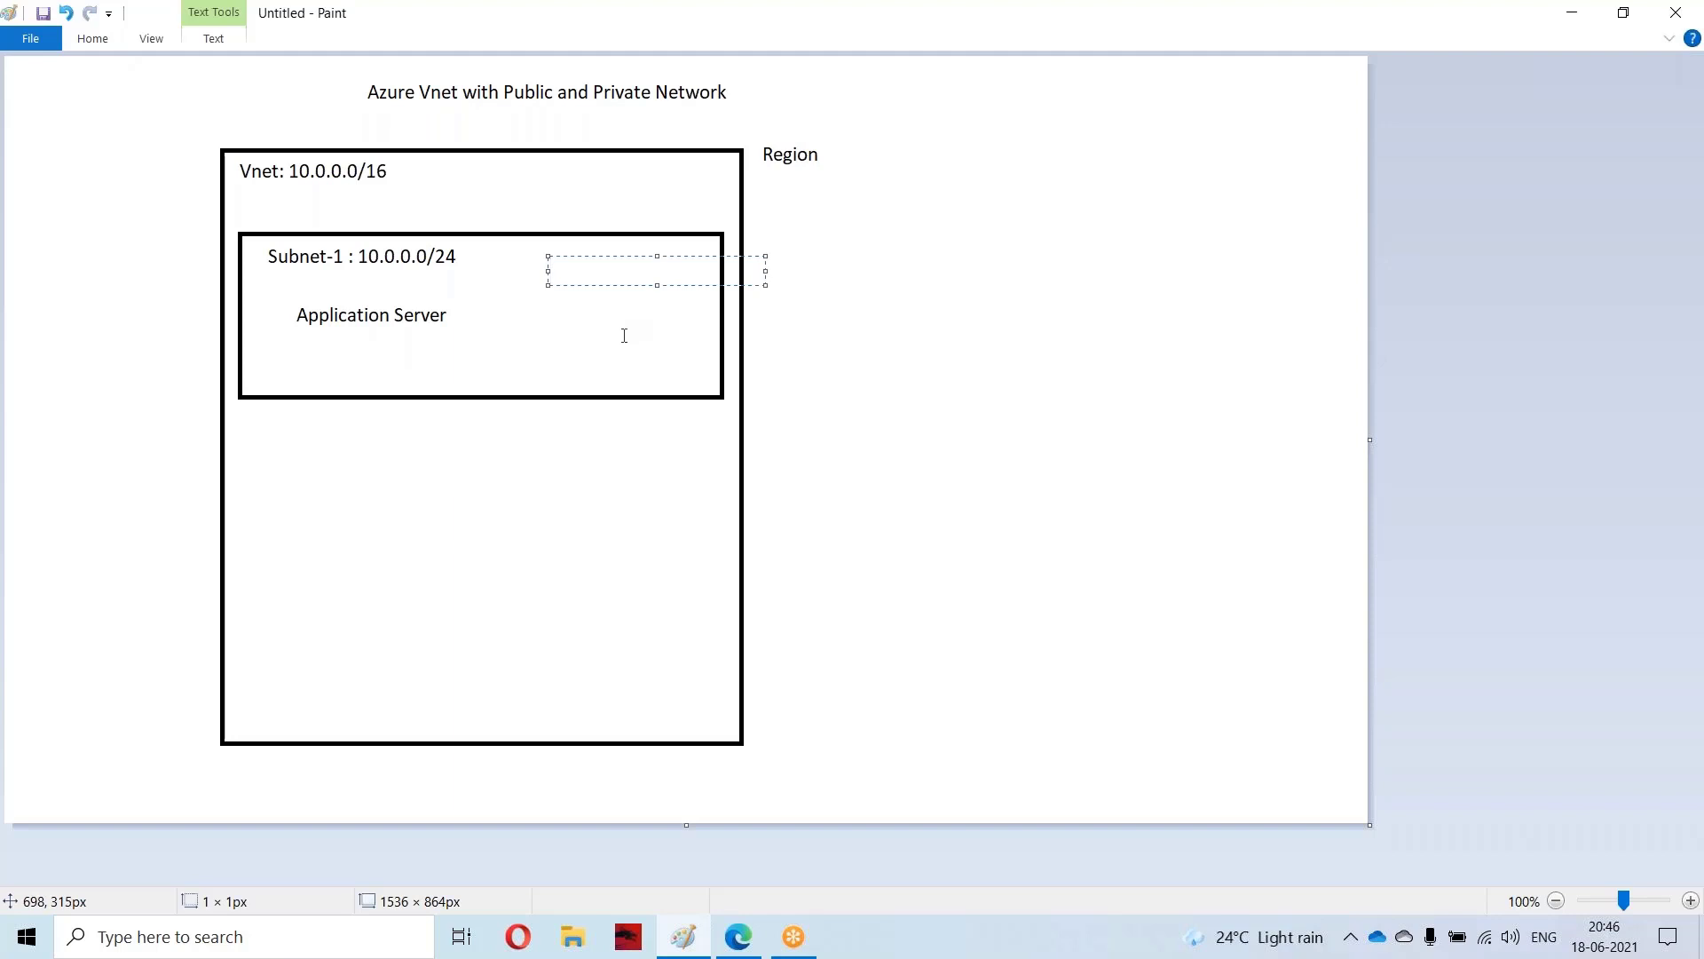
{"action": "type", "text": "Public IP"}
{"action": "left_click", "coordinate": [908, 369]}
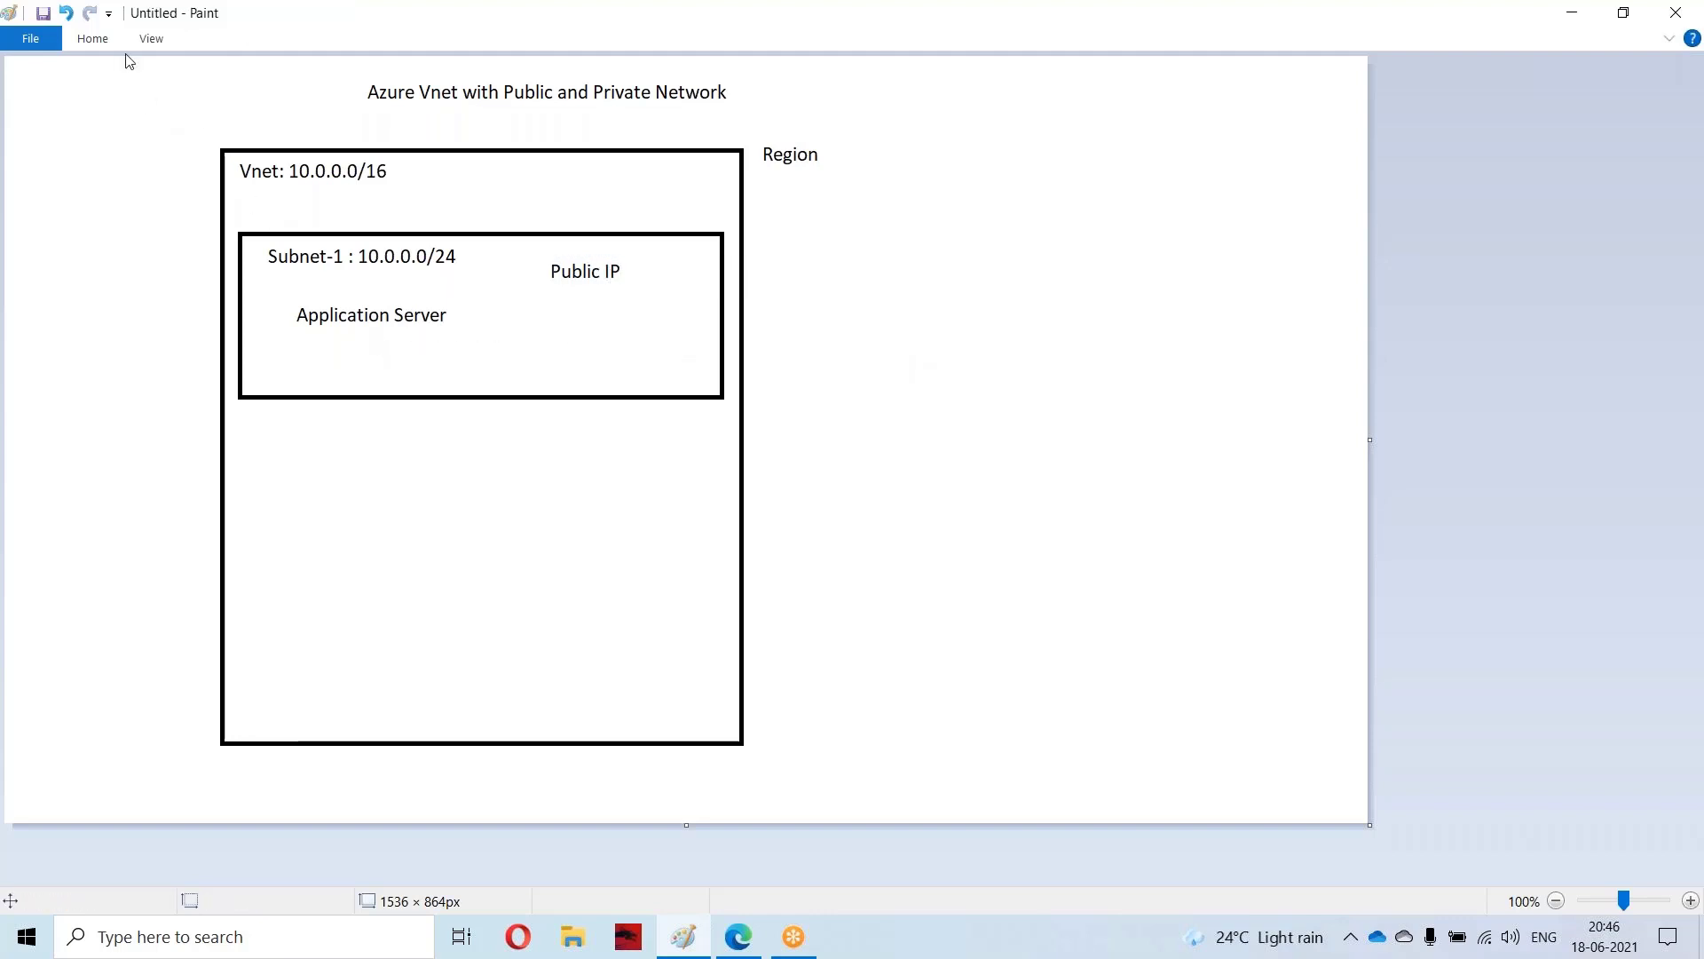
Step: Draw a second inner rectangle about 548 × 179 px below the Subnet-1 rectangle, within the Vnet box
{"action": "left_click", "coordinate": [92, 38]}
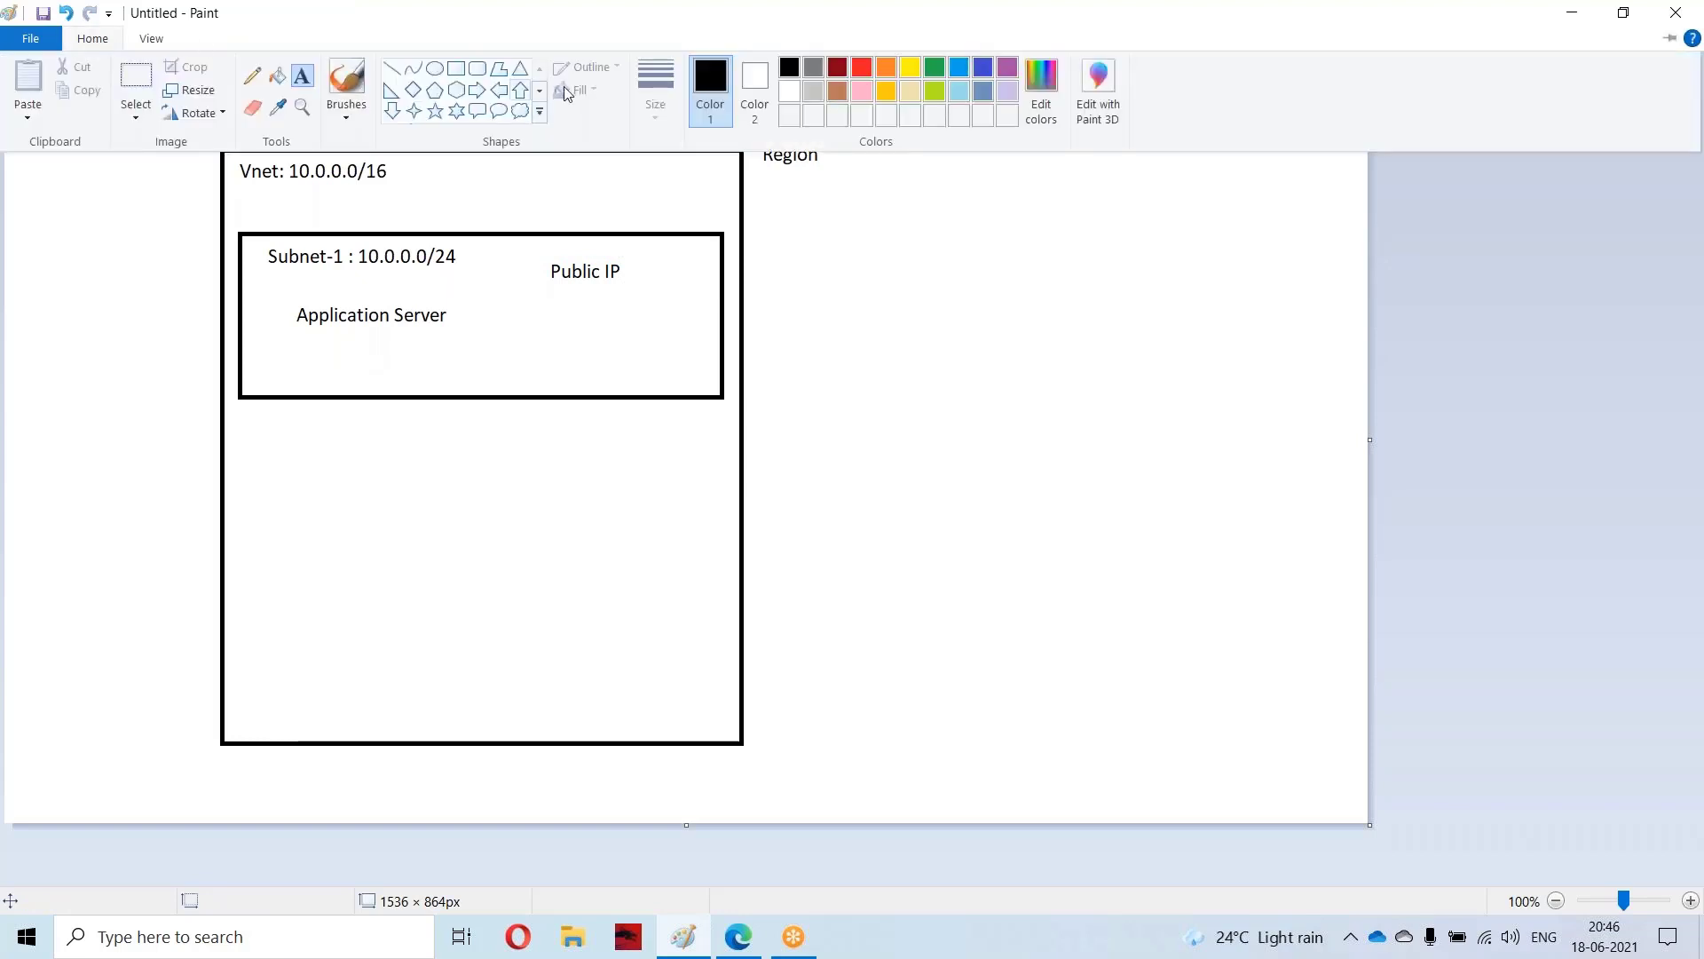
{"action": "left_click", "coordinate": [457, 70]}
{"action": "left_click_drag", "start_coordinate": [242, 473], "coordinate": [729, 633]}
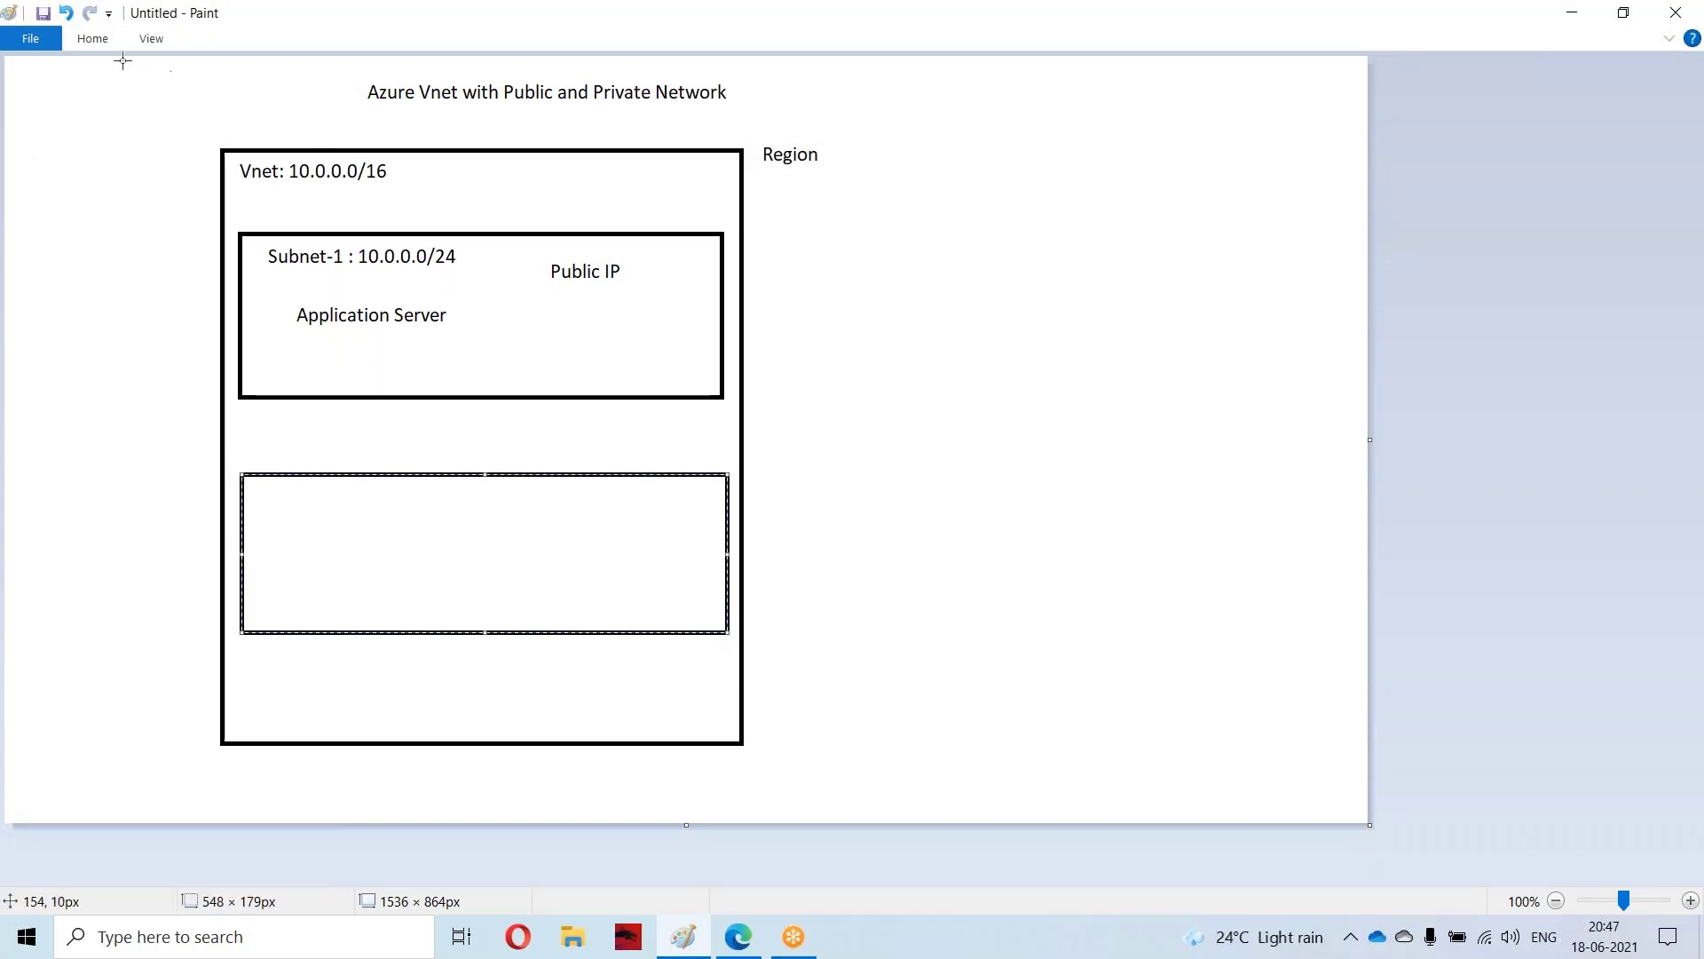
Step: Add the text label "Subnet-2 : 10.0.1.0/24" at the upper-left of the lower inner rectangle
{"action": "left_click", "coordinate": [92, 38]}
{"action": "left_click", "coordinate": [303, 78]}
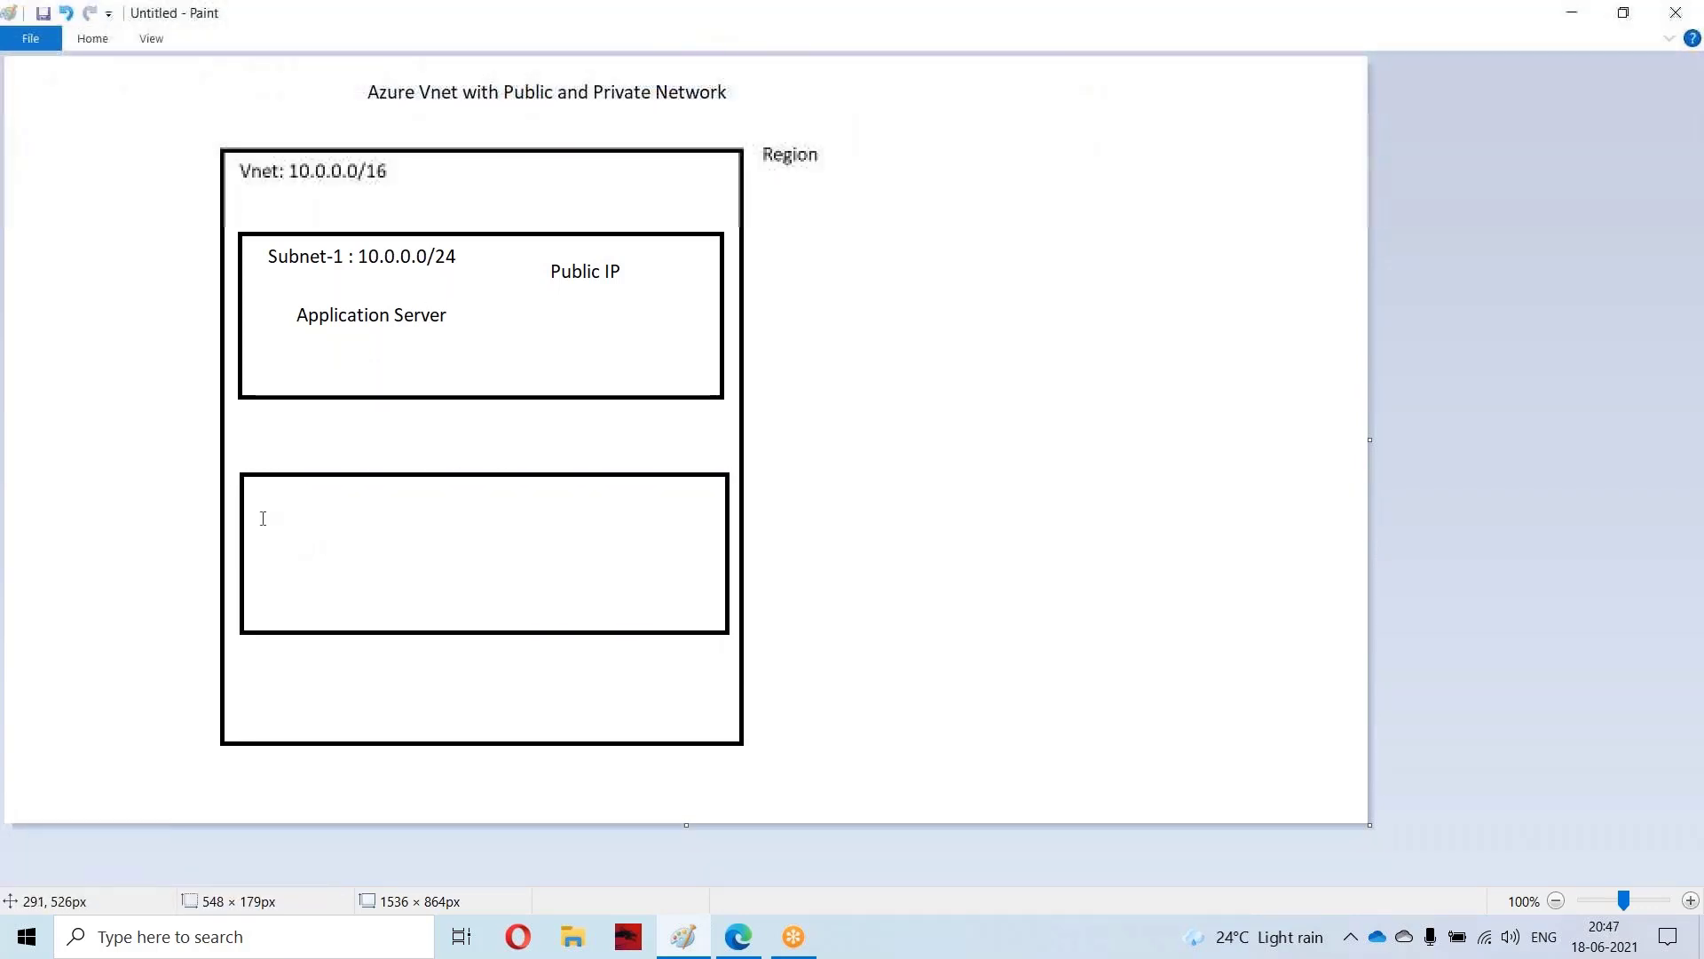
{"action": "left_click", "coordinate": [271, 491]}
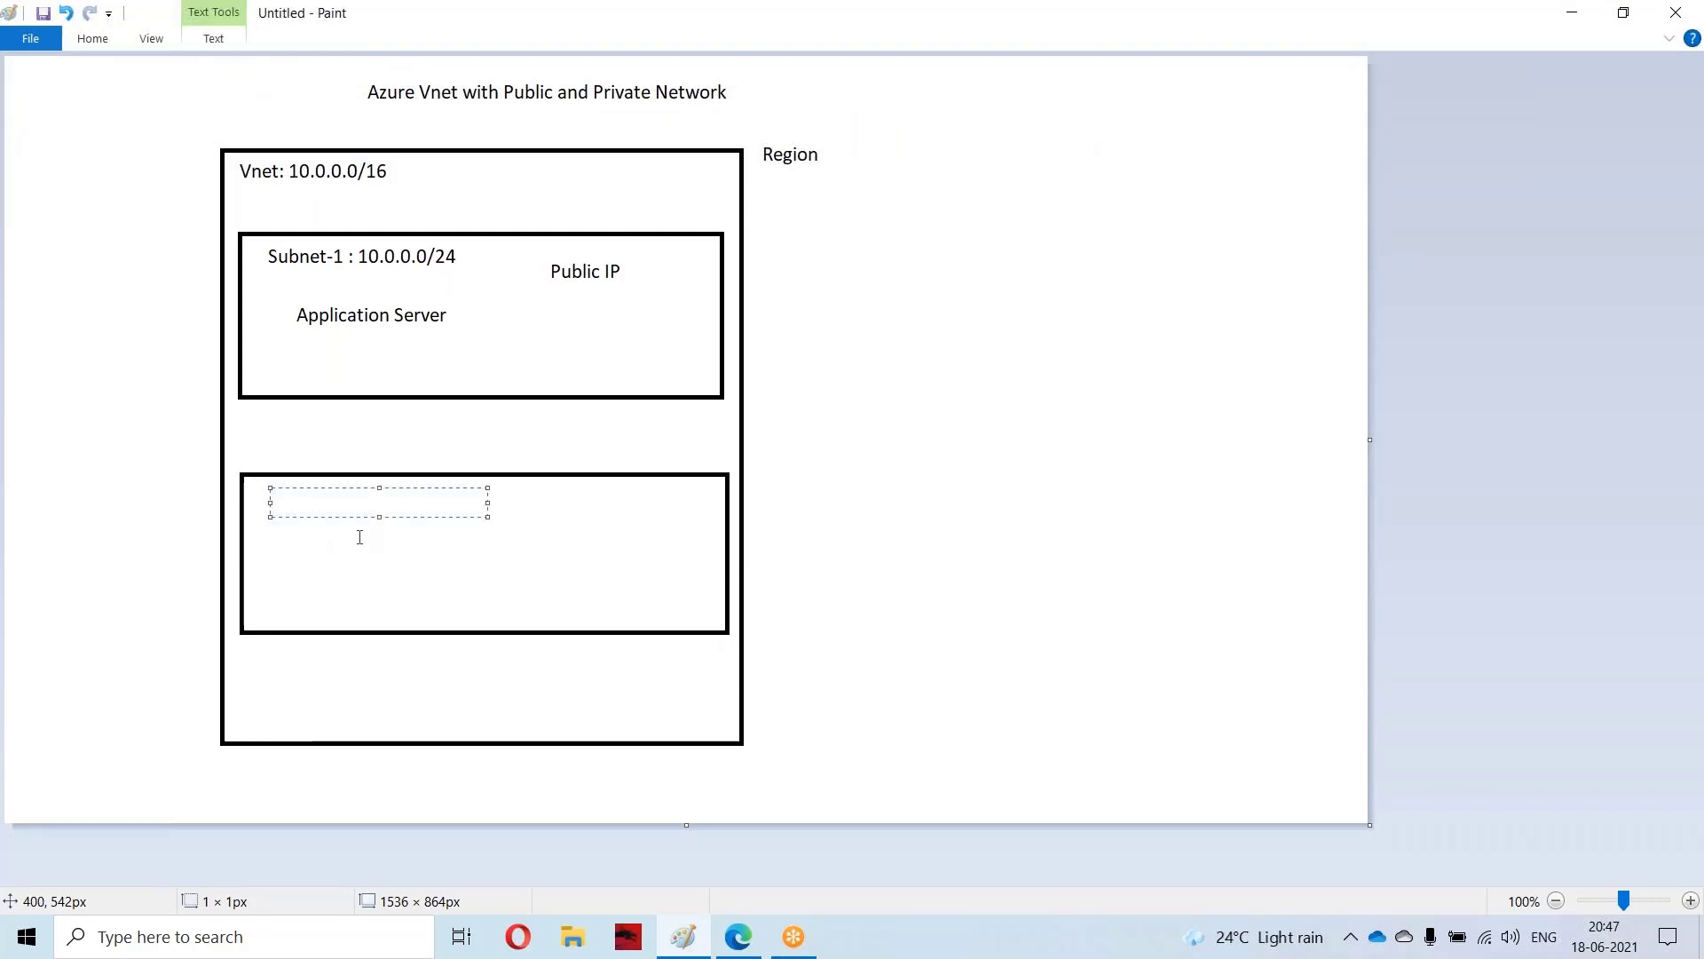
{"action": "type", "text": "Subnet"}
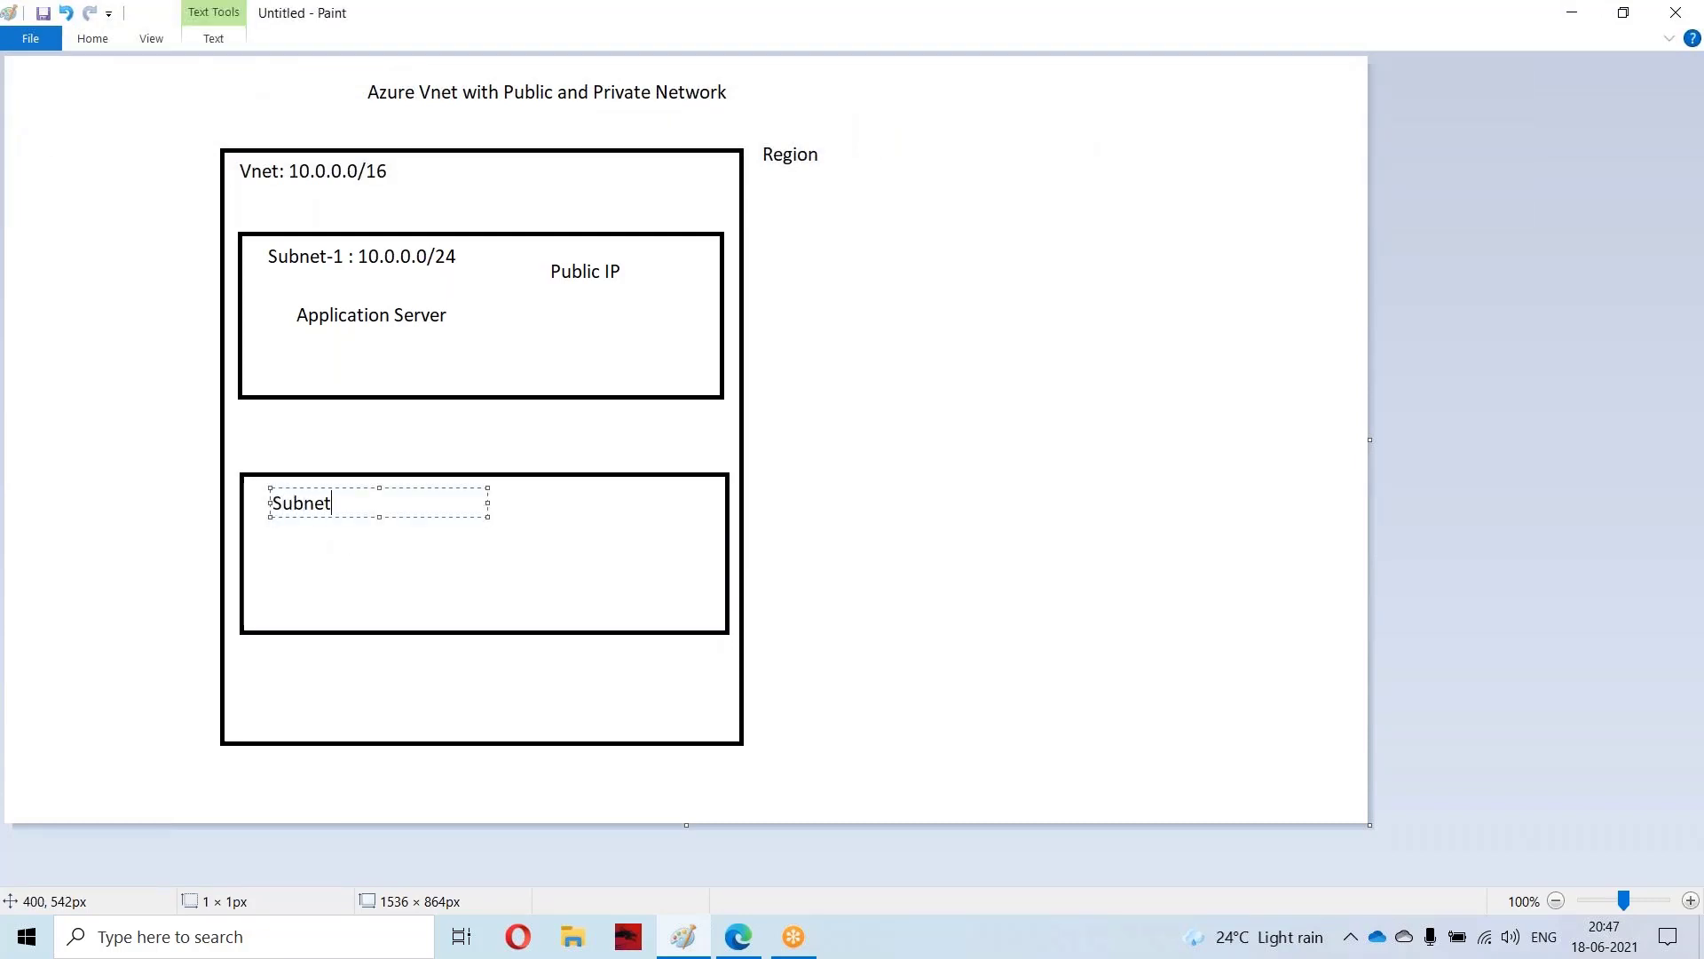
{"action": "type", "text": "-2 : 1"}
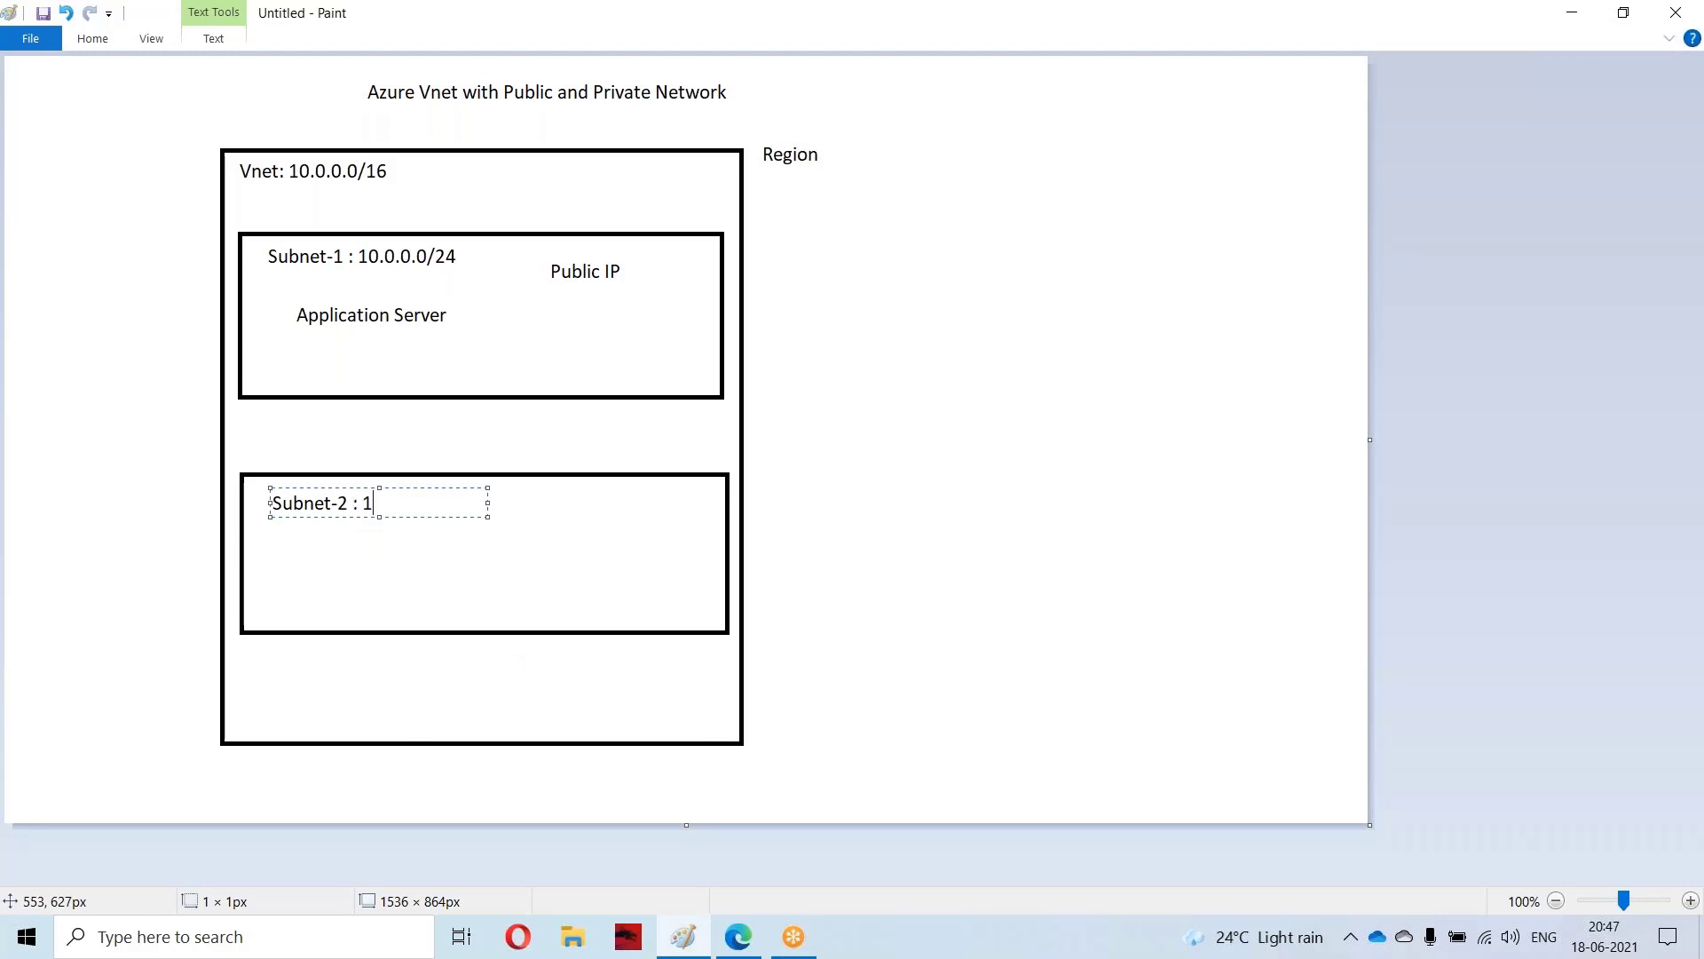
{"action": "type", "text": "0.0.1.0/24"}
Step: Add the text label "DB Server" below the Subnet-2 label
{"action": "left_click", "coordinate": [289, 568]}
{"action": "type", "text": "DB Server"}
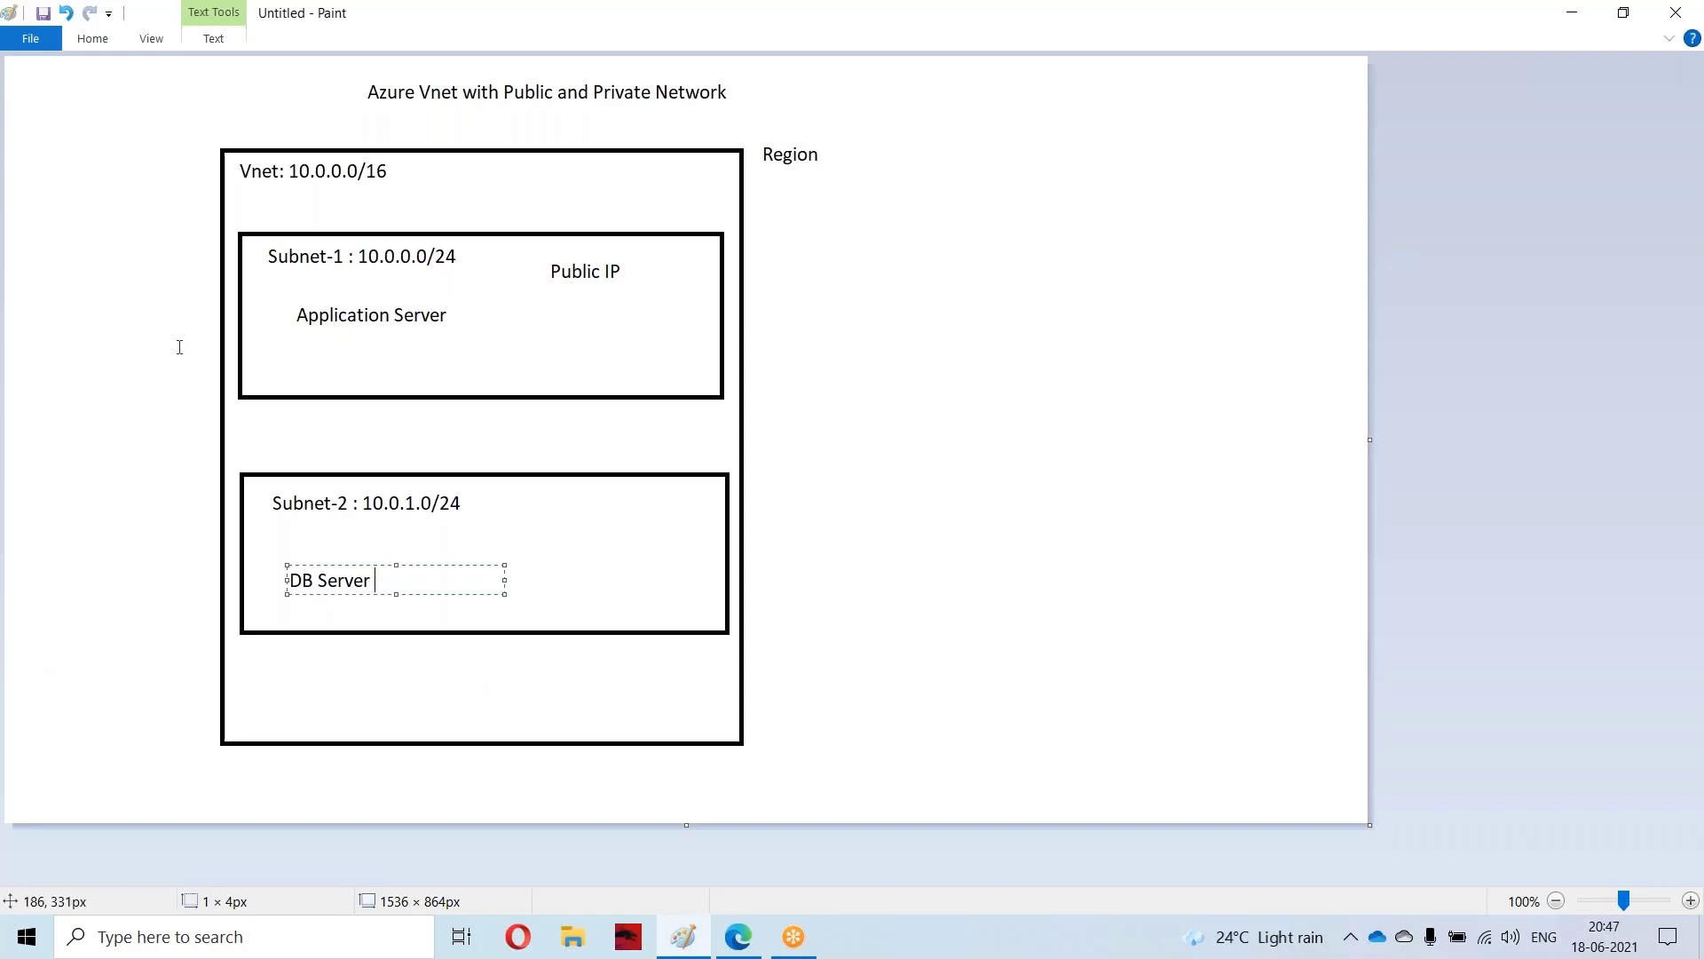
{"action": "left_click", "coordinate": [377, 456]}
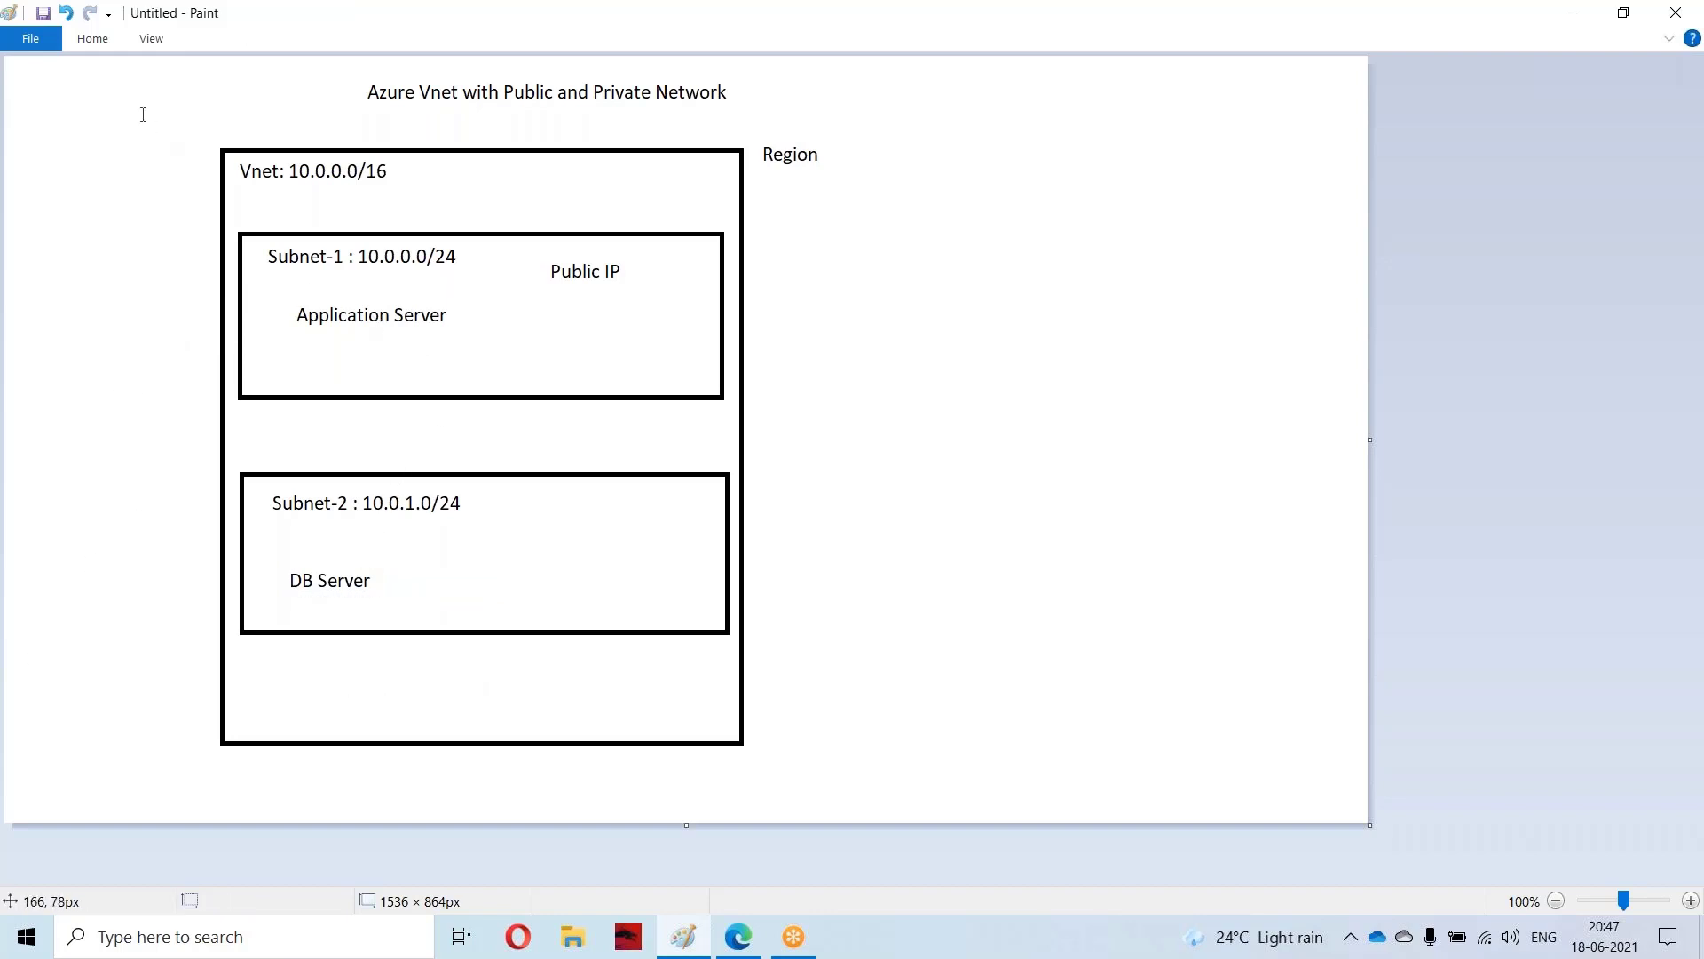
Step: Draw an ellipse about 257 × 171 px outside the Vnet box, to the right of the Region label
{"action": "left_click", "coordinate": [93, 40]}
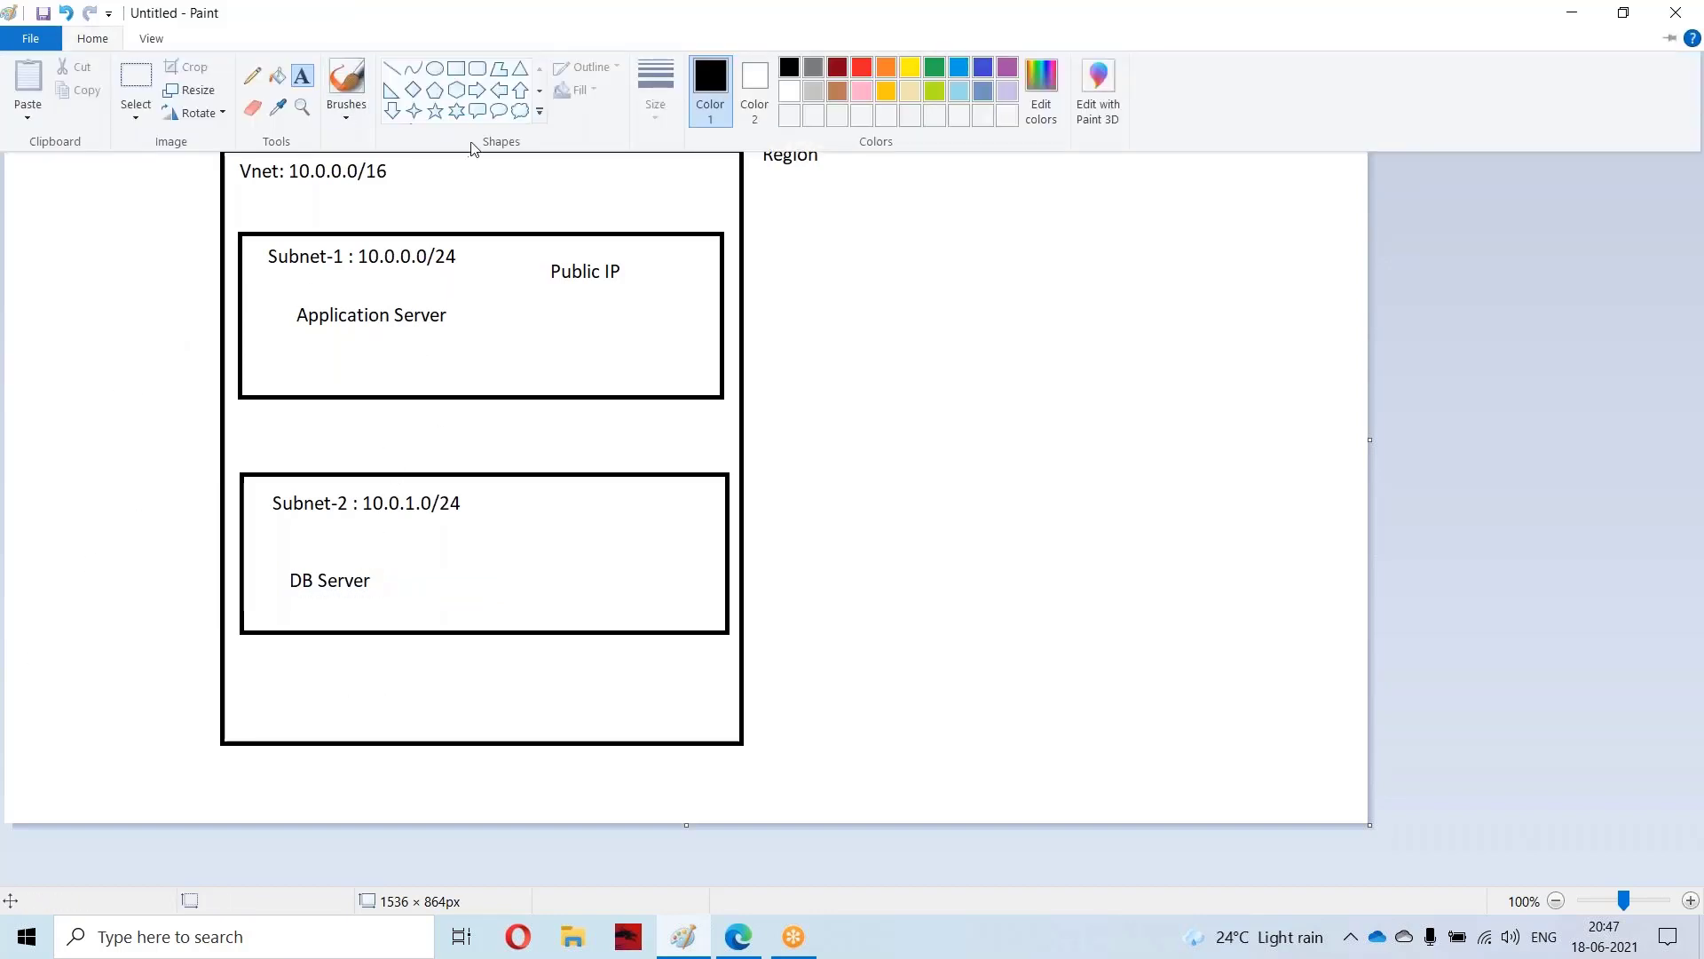
{"action": "left_click", "coordinate": [436, 69]}
{"action": "left_click_drag", "start_coordinate": [896, 85], "coordinate": [1124, 234]}
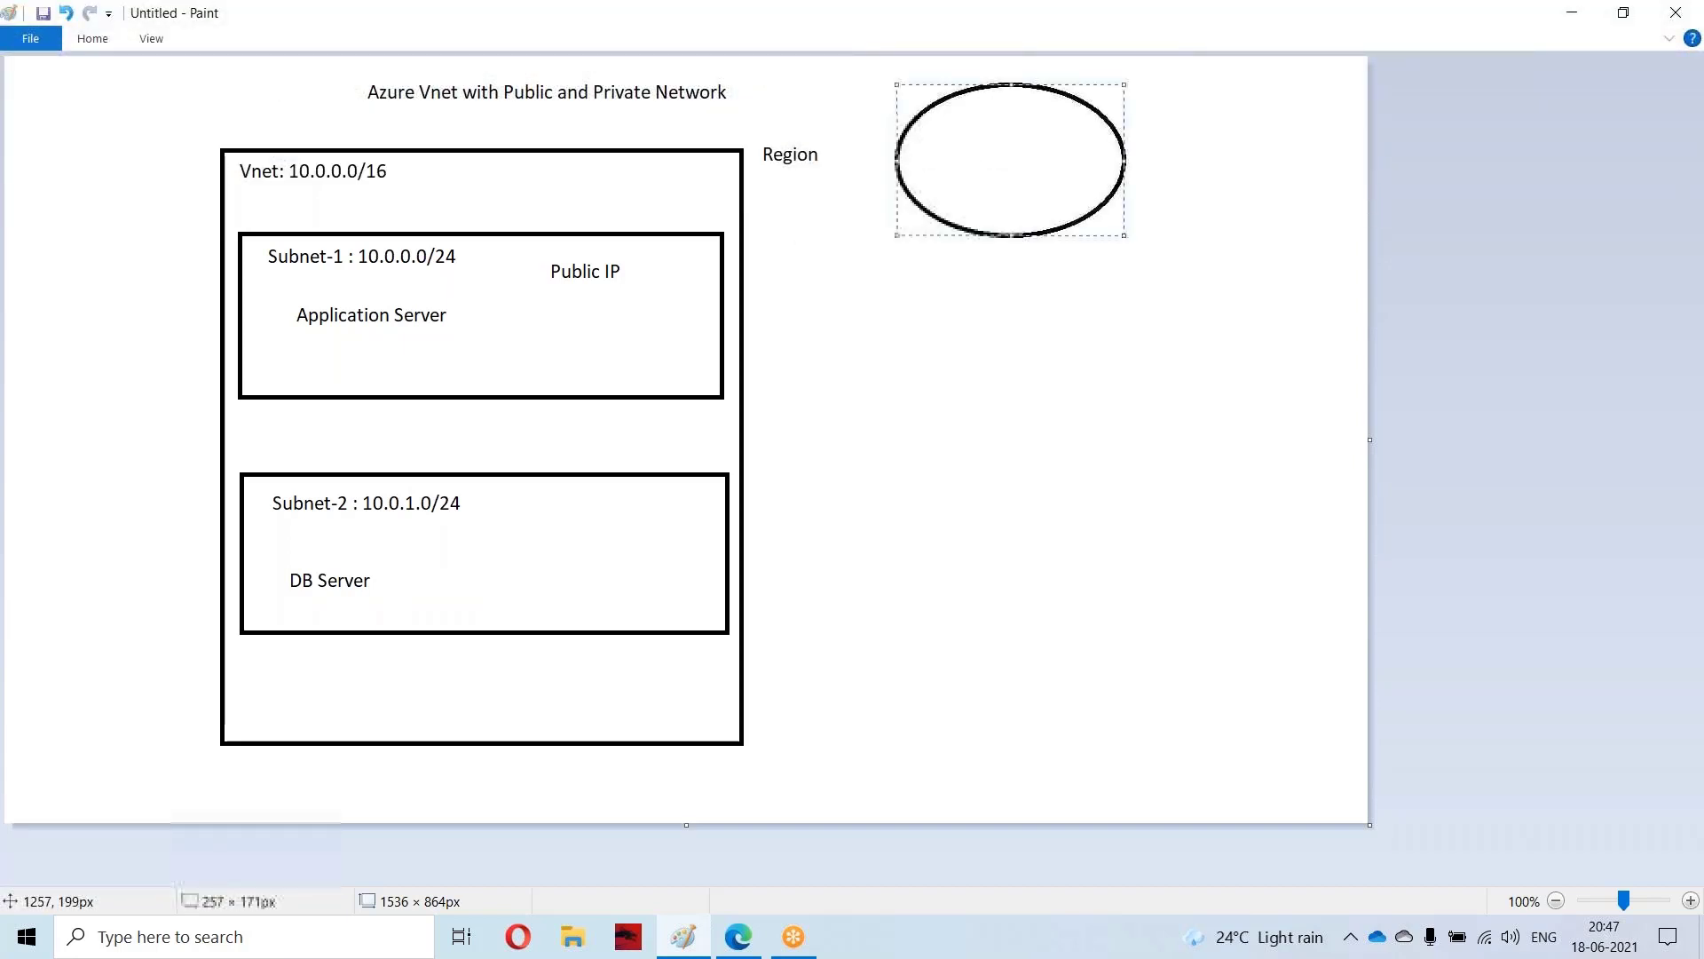
Step: Draw a line from the ellipse to beside the Public IP label and another from the Subnet-1 box's lower edge into the Subnet-2 box
{"action": "left_click", "coordinate": [94, 40]}
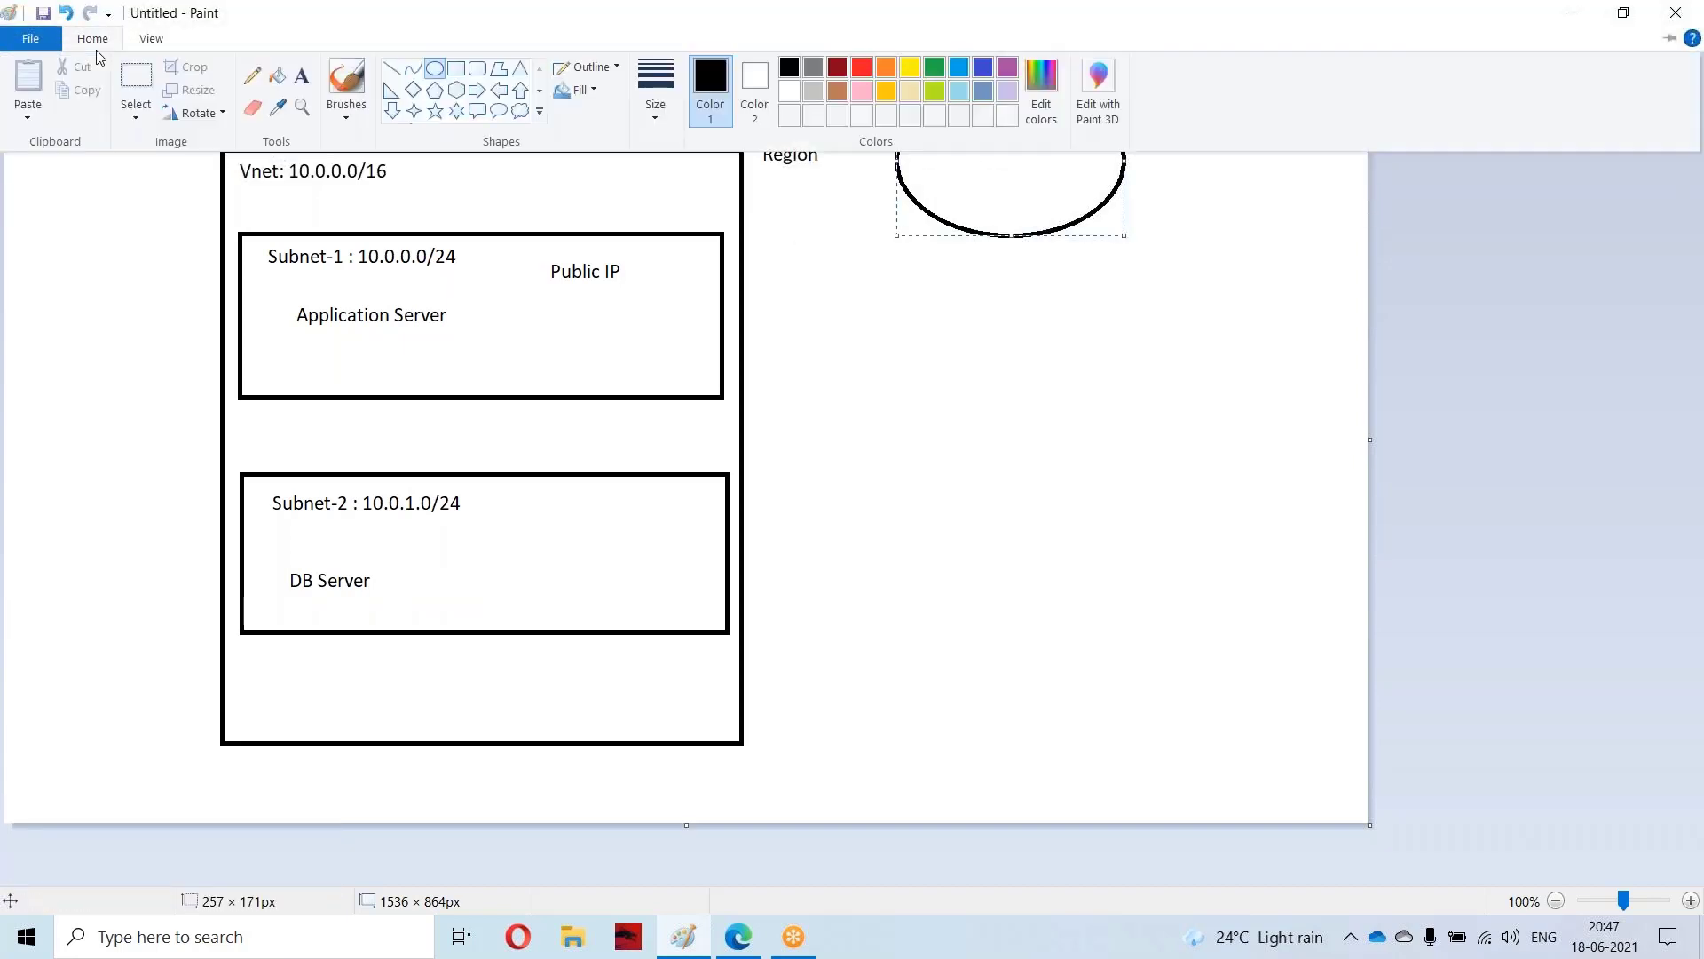
{"action": "left_click", "coordinate": [390, 72]}
{"action": "mouse_move", "coordinate": [910, 178]}
{"action": "left_mouse_down"}
{"action": "mouse_move", "coordinate": [697, 123]}
{"action": "mouse_move", "coordinate": [736, 210]}
{"action": "mouse_move", "coordinate": [669, 272]}
{"action": "left_mouse_up"}
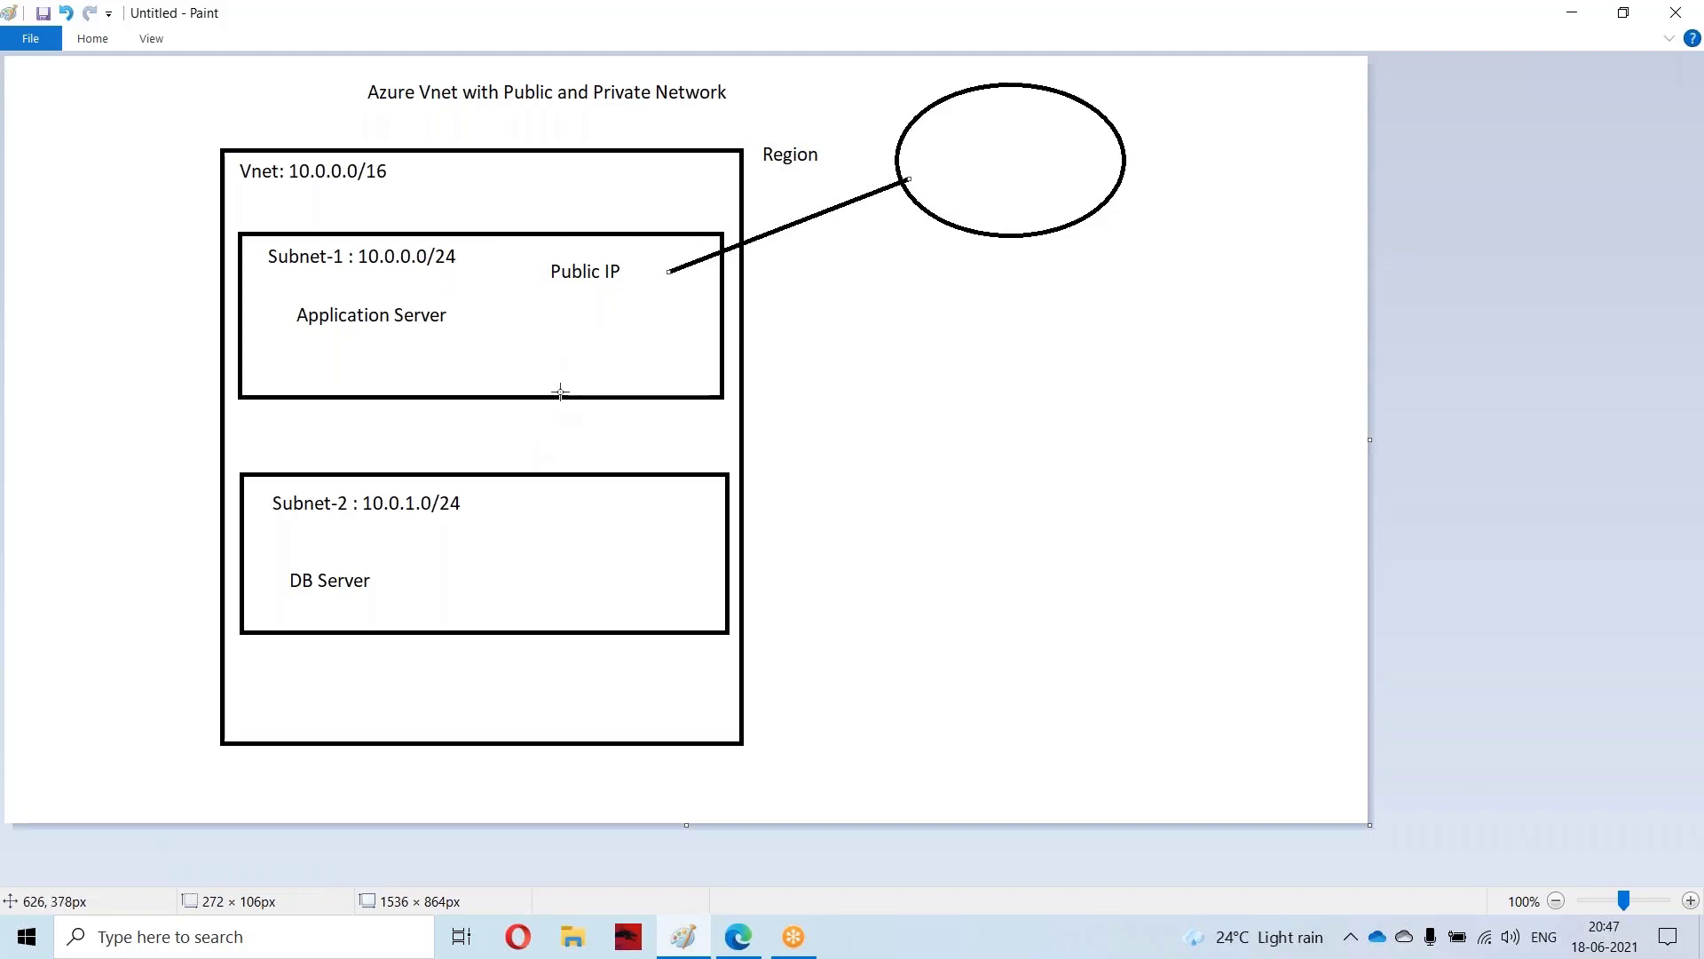
{"action": "mouse_move", "coordinate": [560, 391]}
{"action": "left_mouse_down"}
{"action": "mouse_move", "coordinate": [561, 562]}
{"action": "mouse_move", "coordinate": [569, 536]}
{"action": "left_mouse_up"}
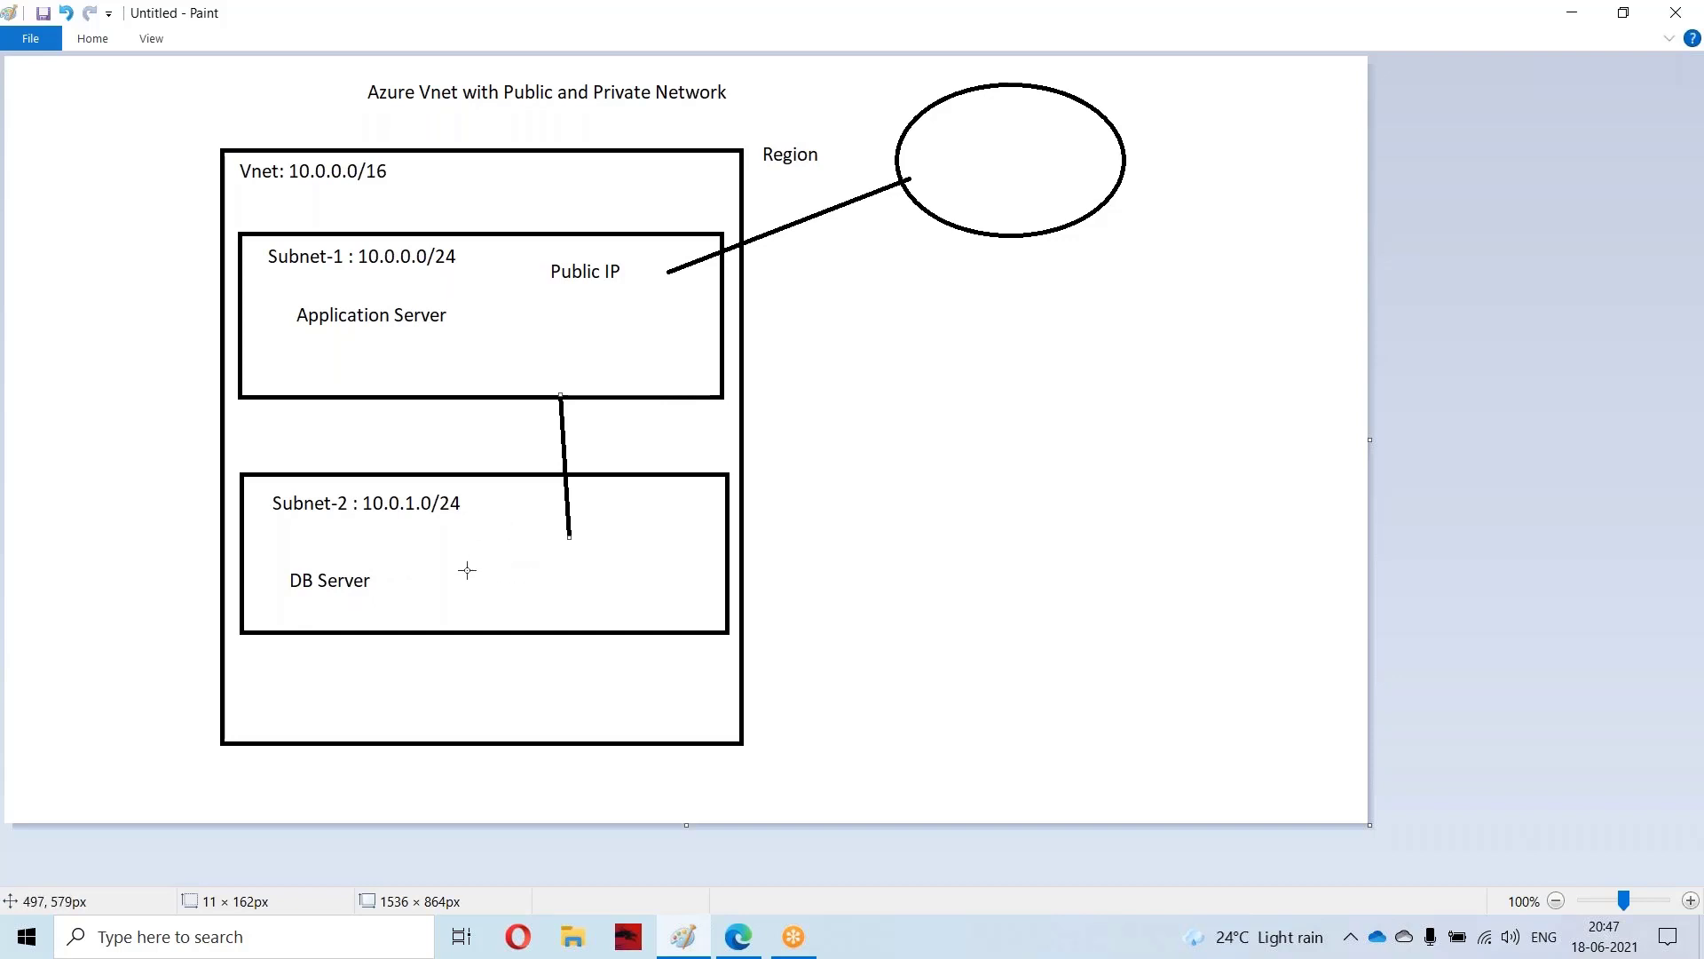
Step: Add the text label "Private" beside the DB Server label inside the Subnet-2 box
{"action": "left_click", "coordinate": [92, 39]}
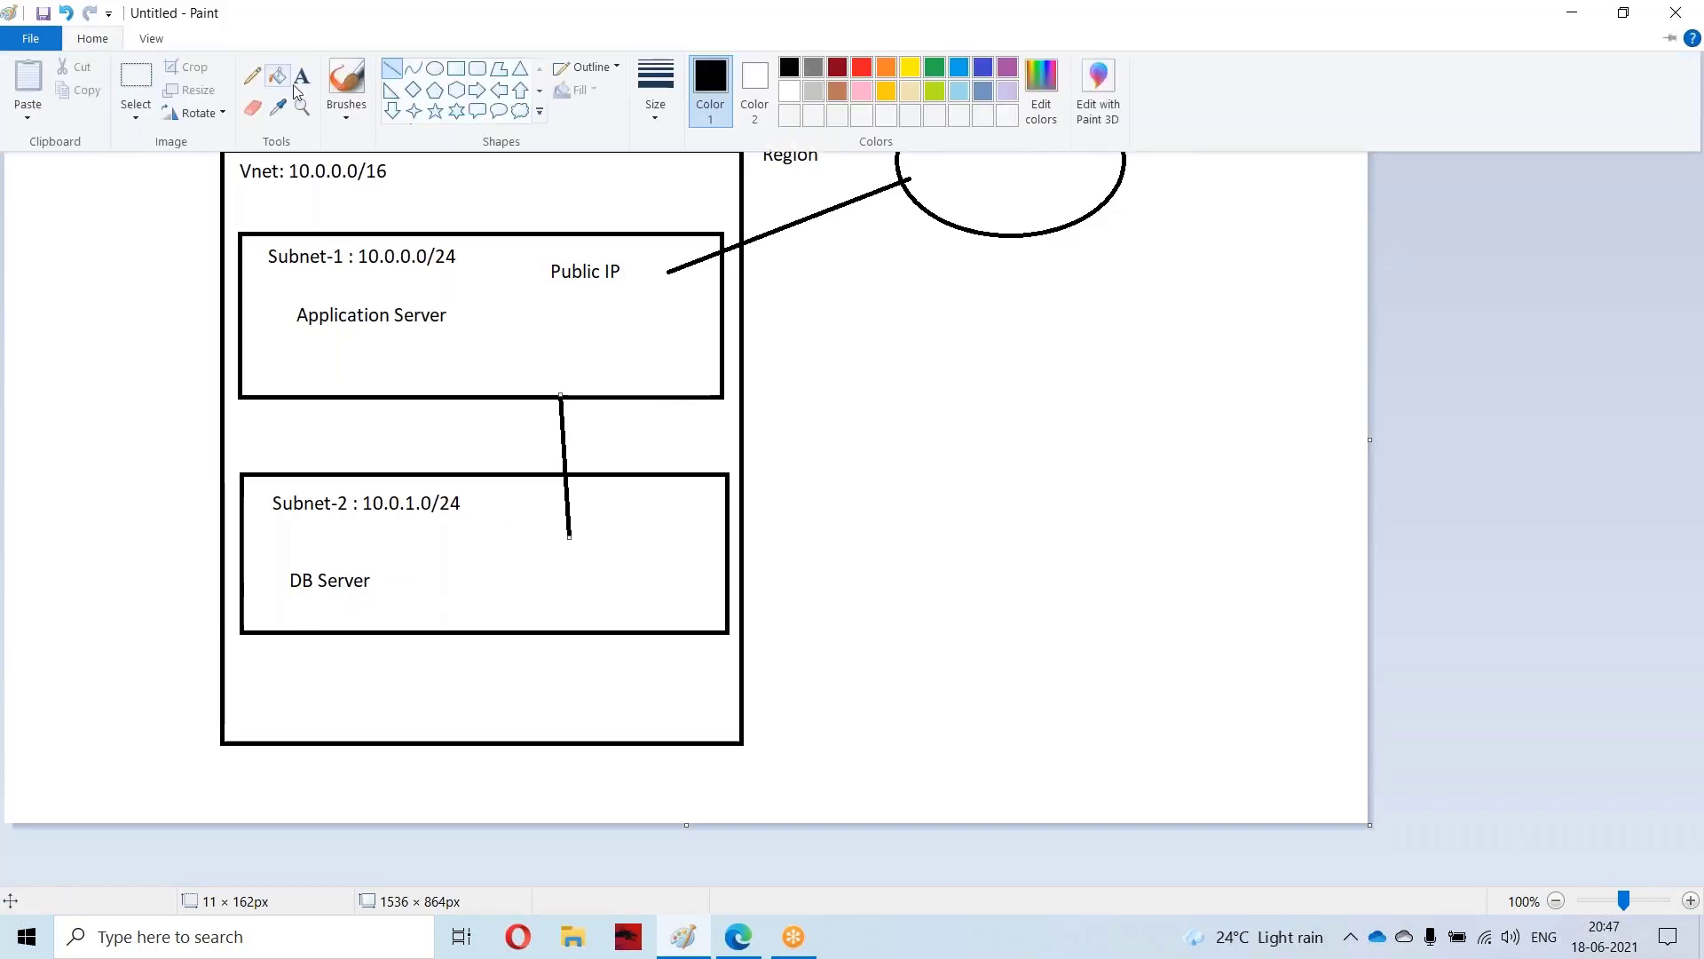
{"action": "left_click", "coordinate": [305, 86]}
{"action": "left_click", "coordinate": [454, 560]}
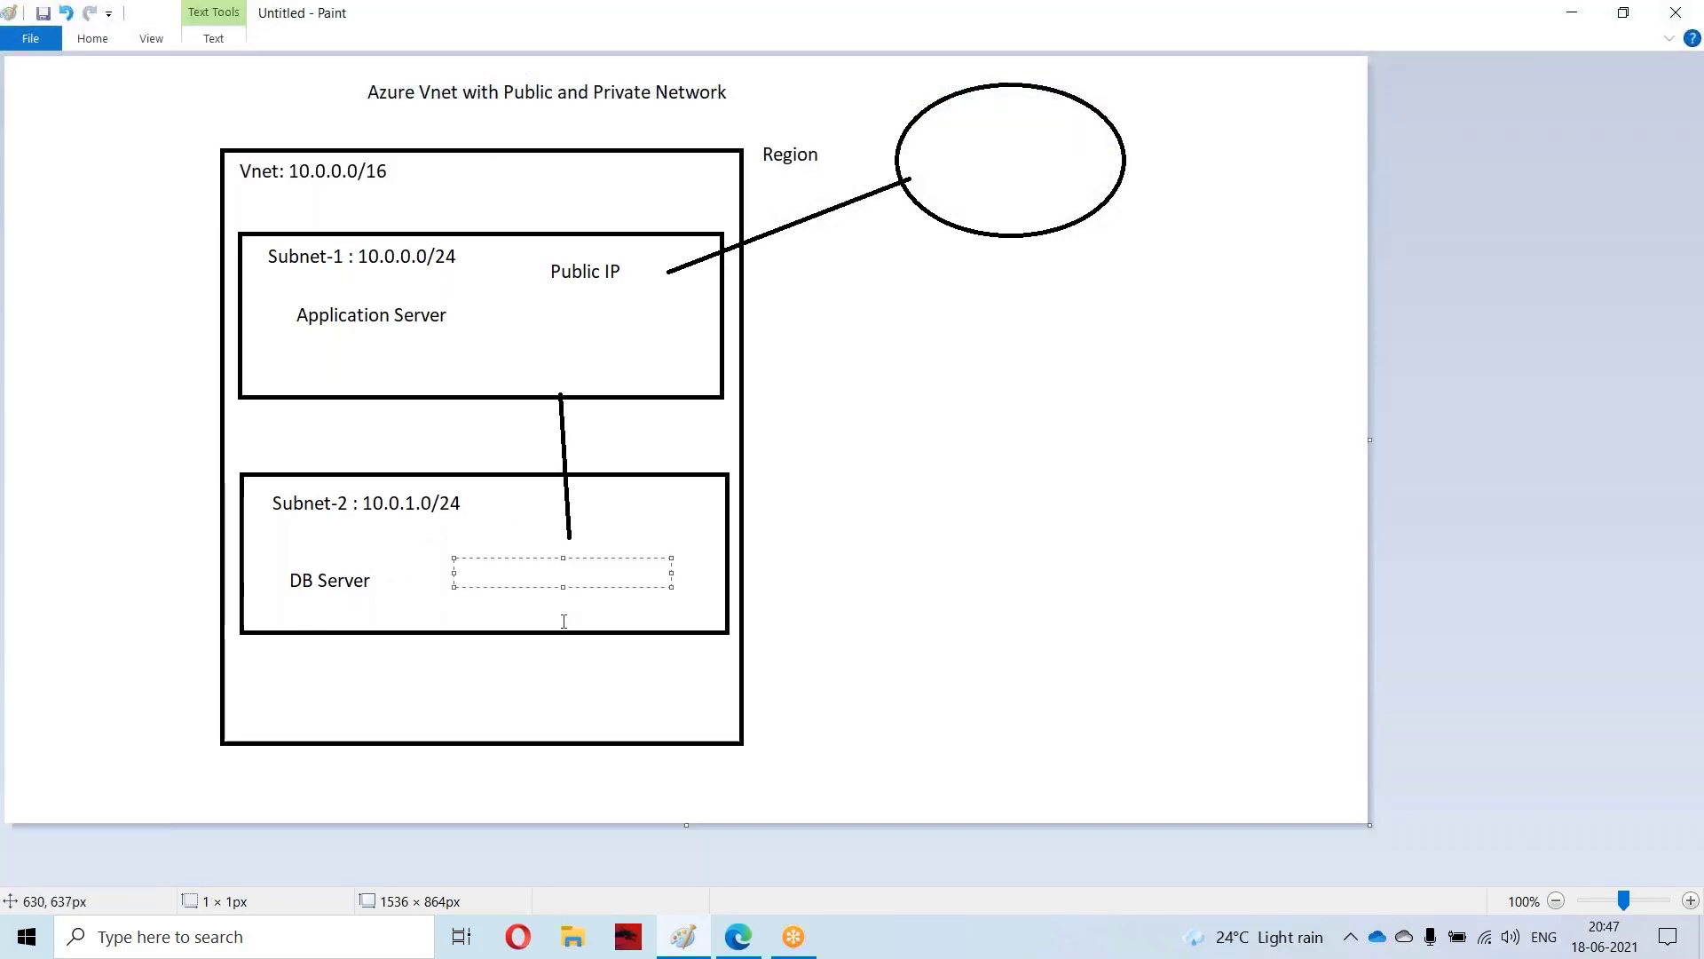
{"action": "type", "text": "Private"}
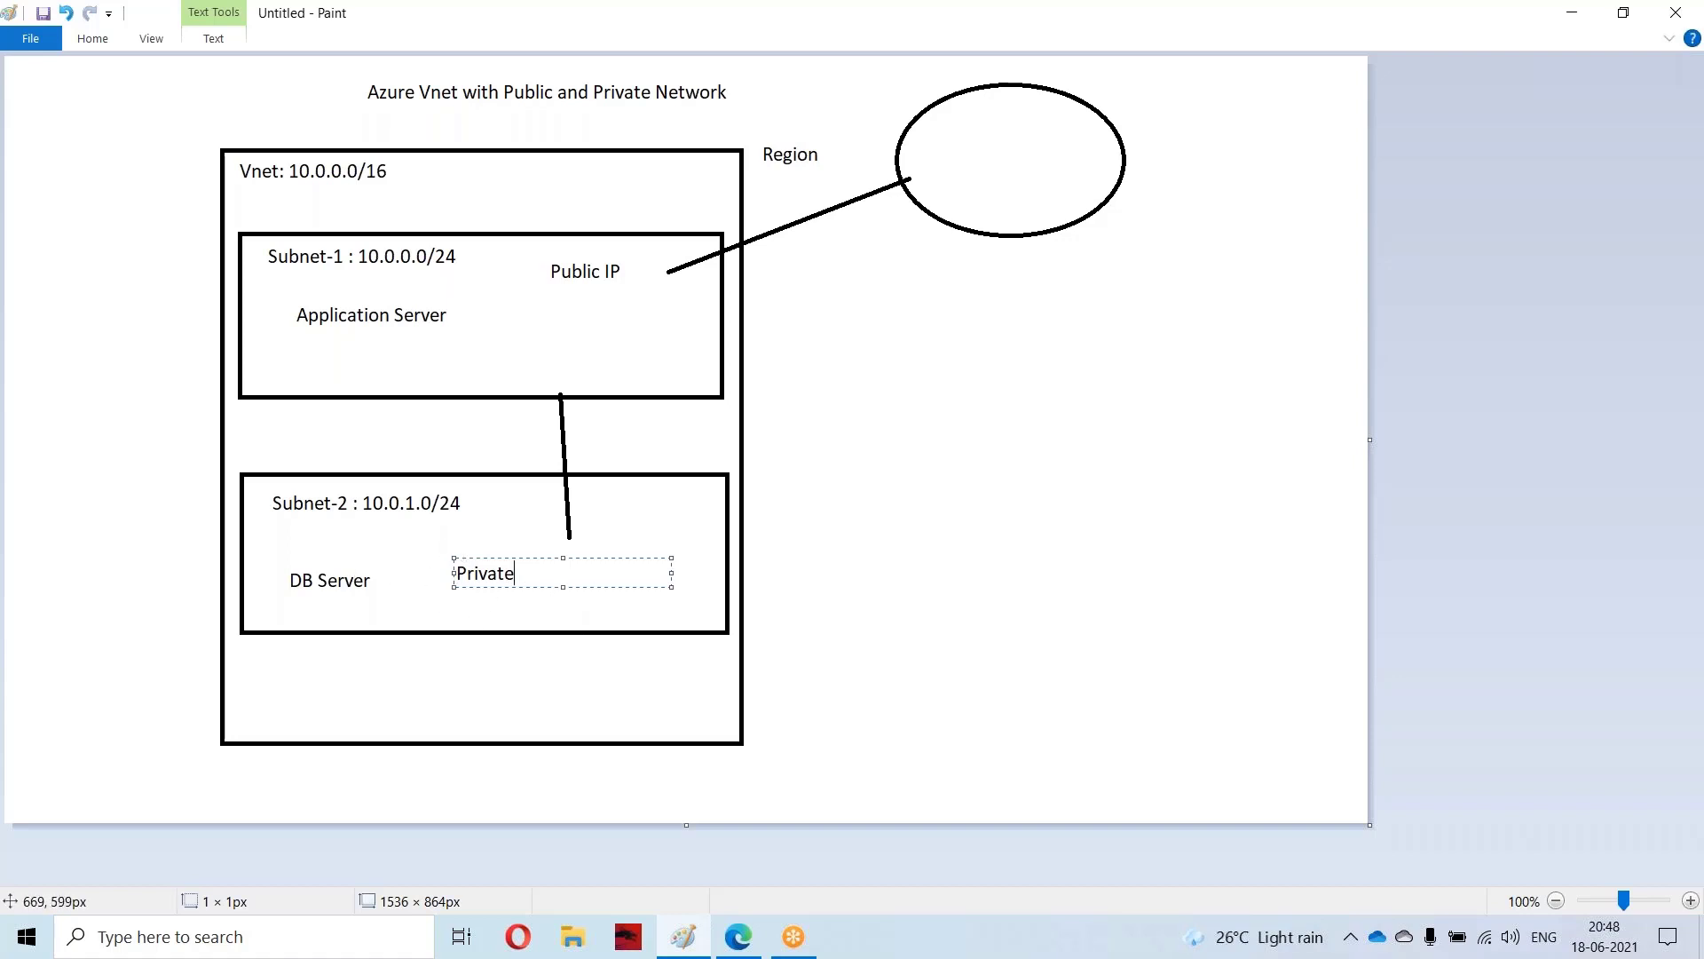
{"action": "left_click", "coordinate": [809, 571]}
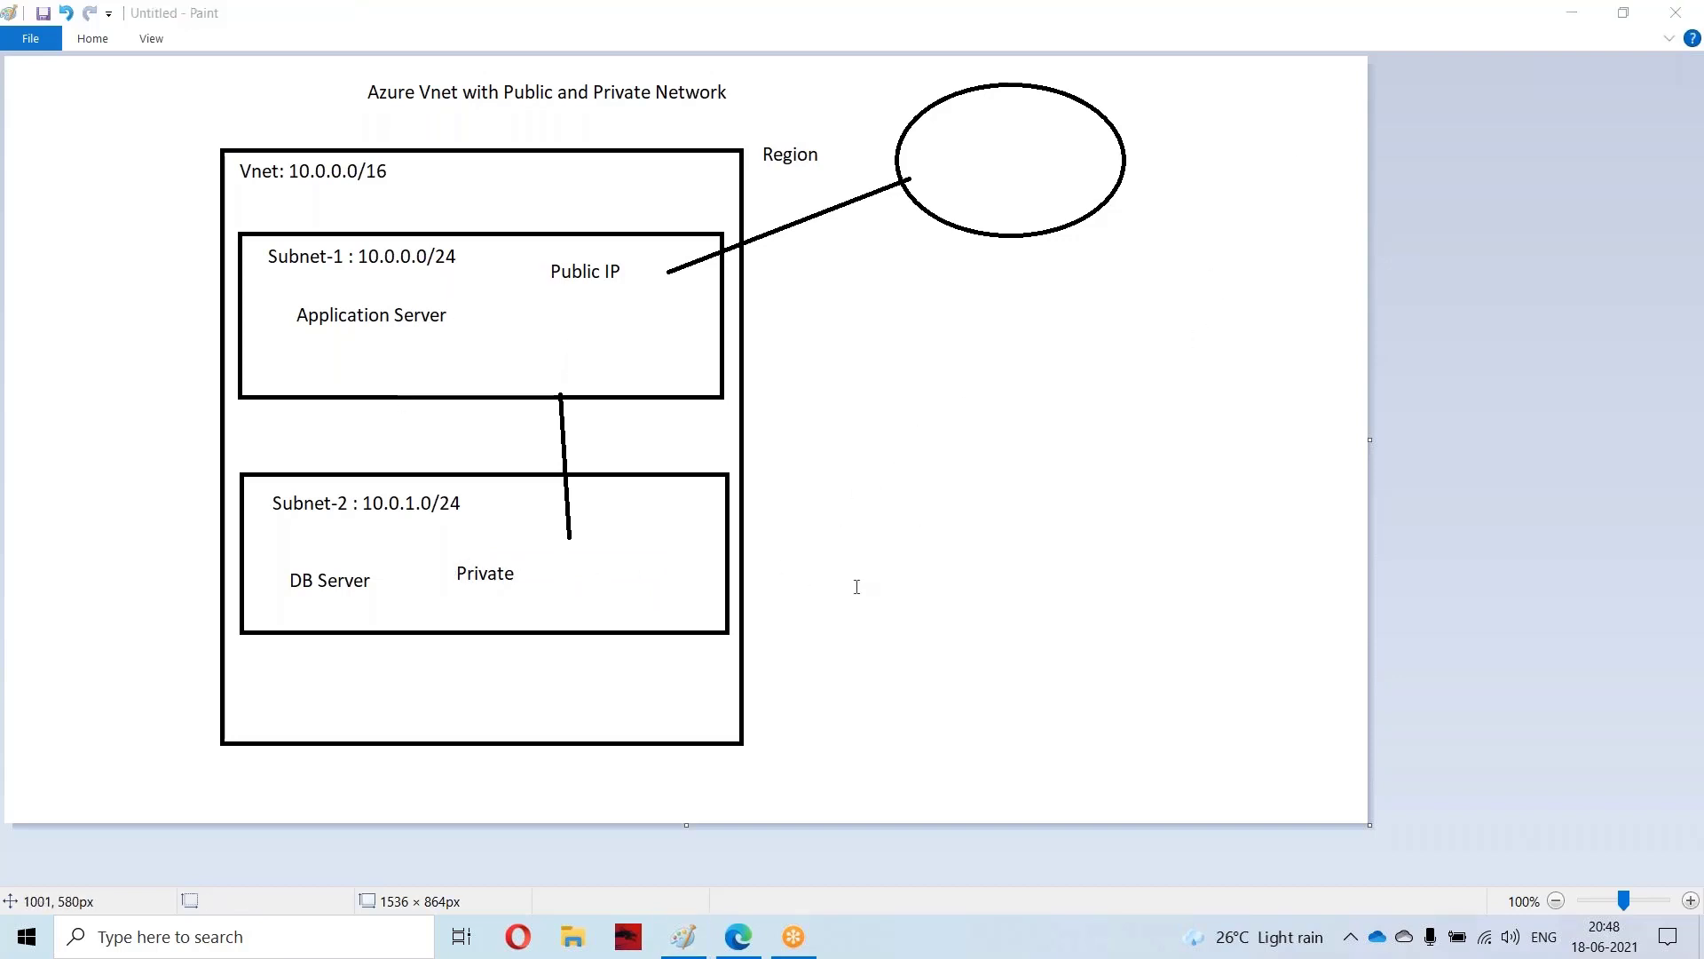
Step: Switch from Paint to the Azure portal in Edge, search for "resour" and open the Resource groups service
{"action": "right_click", "coordinate": [576, 21]}
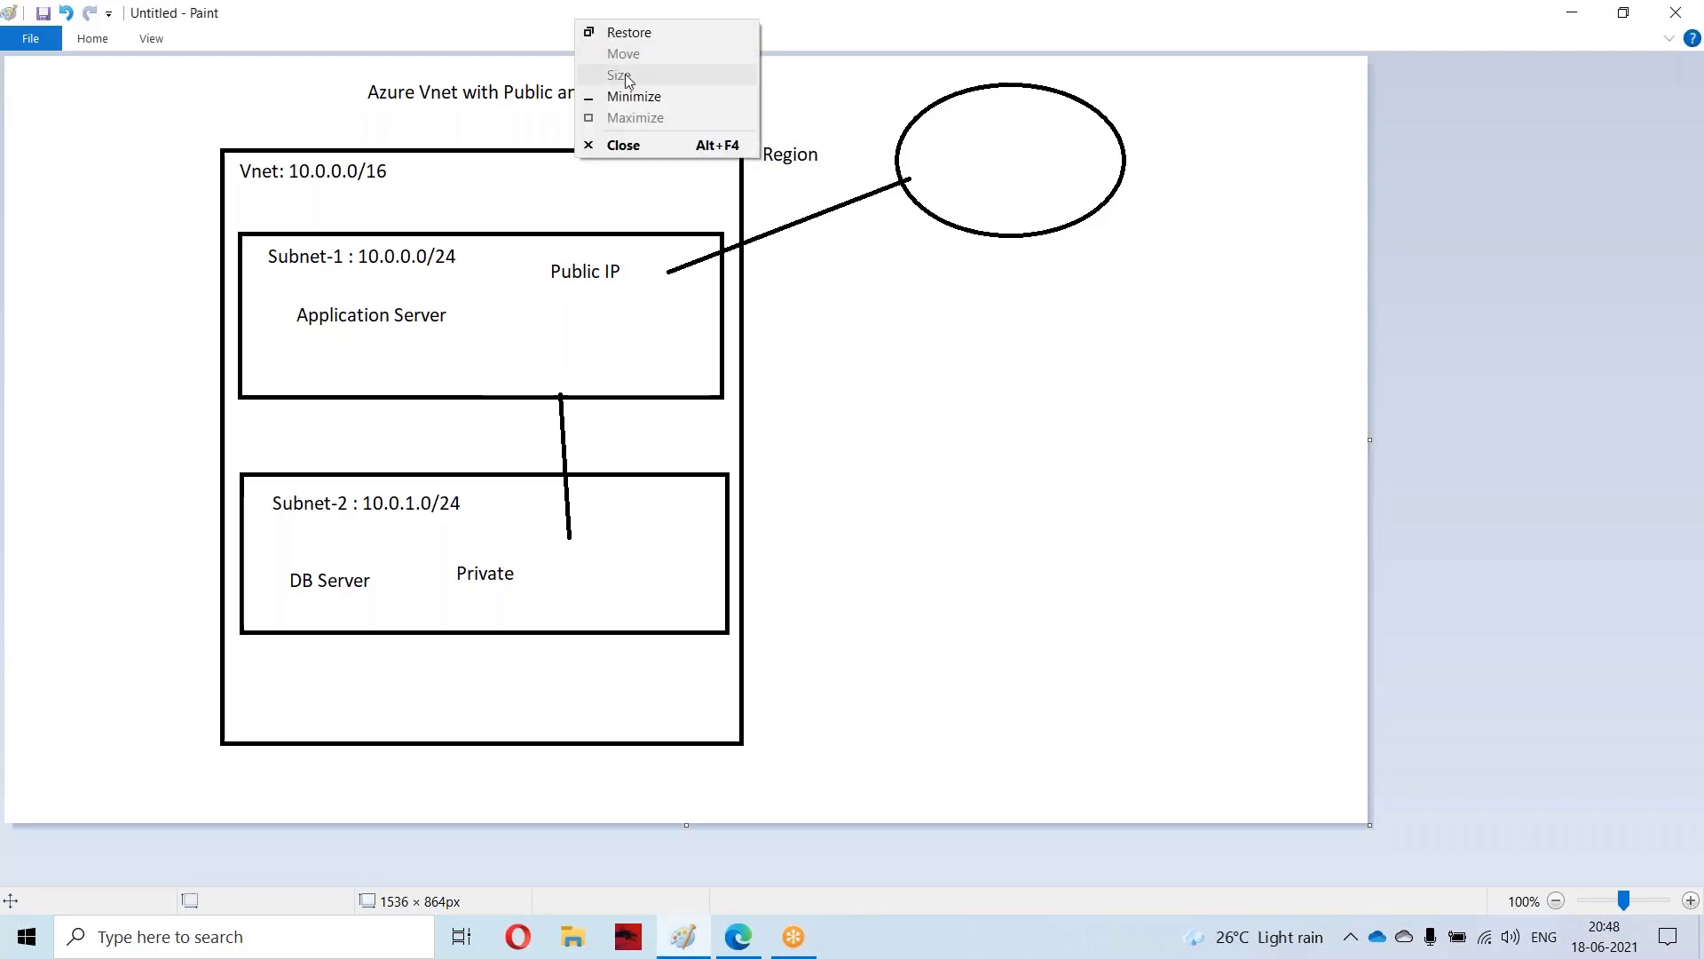
{"action": "left_click", "coordinate": [634, 98]}
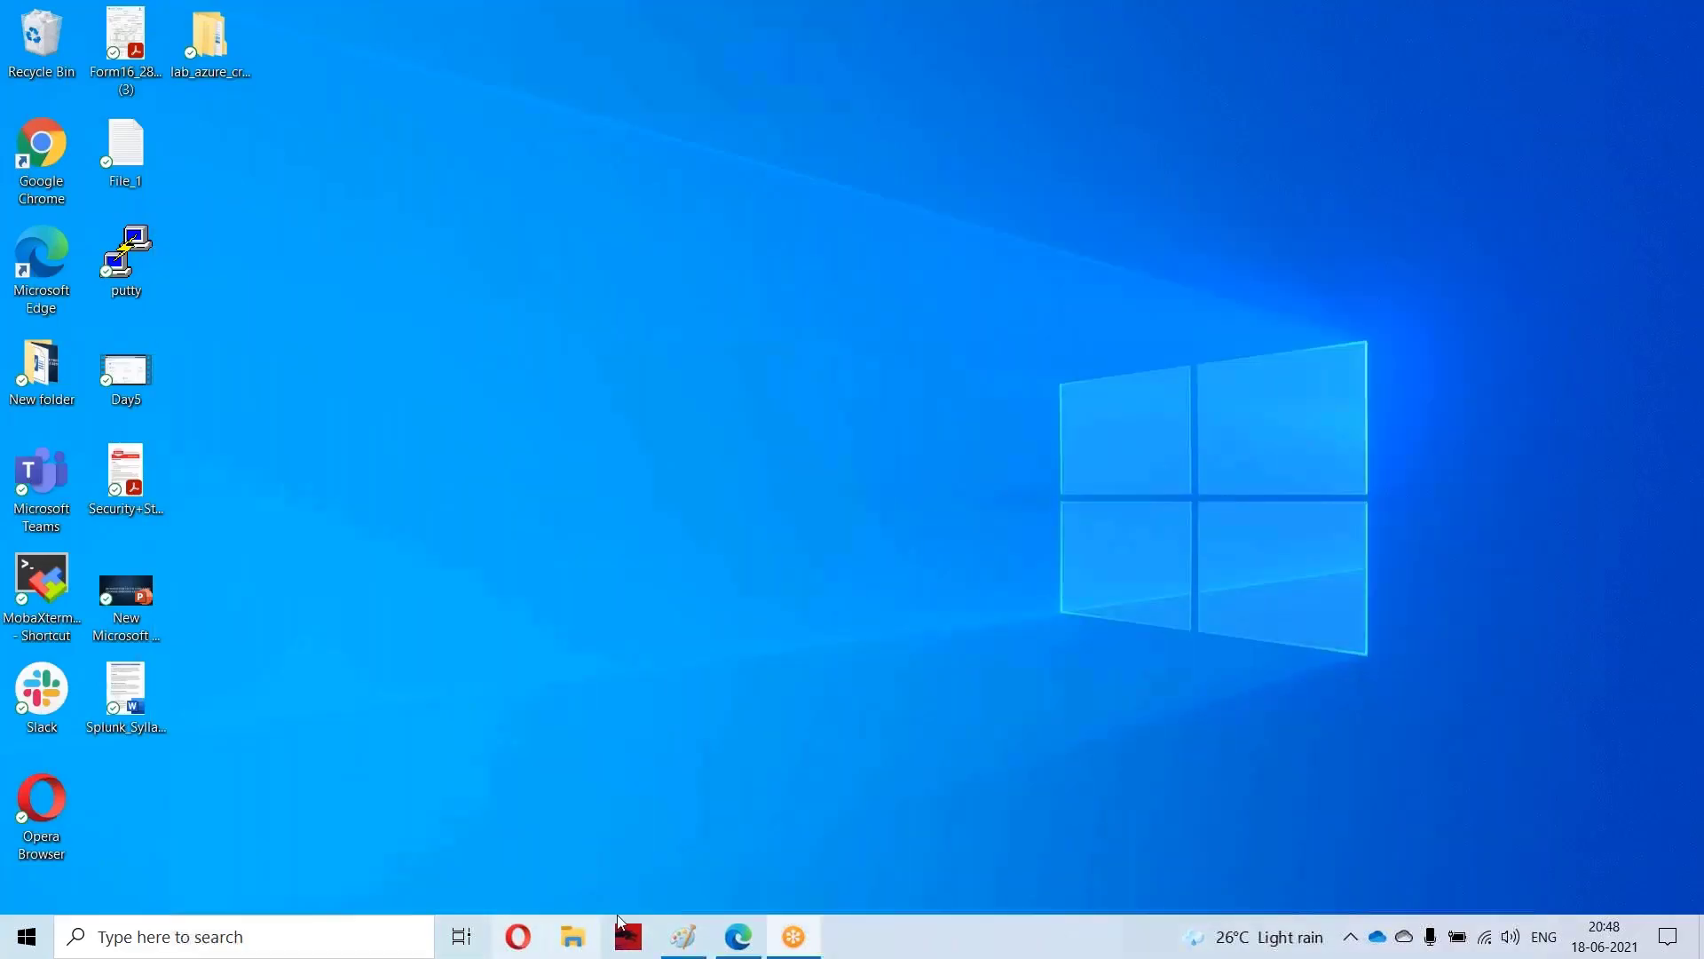
{"action": "left_click", "coordinate": [742, 942]}
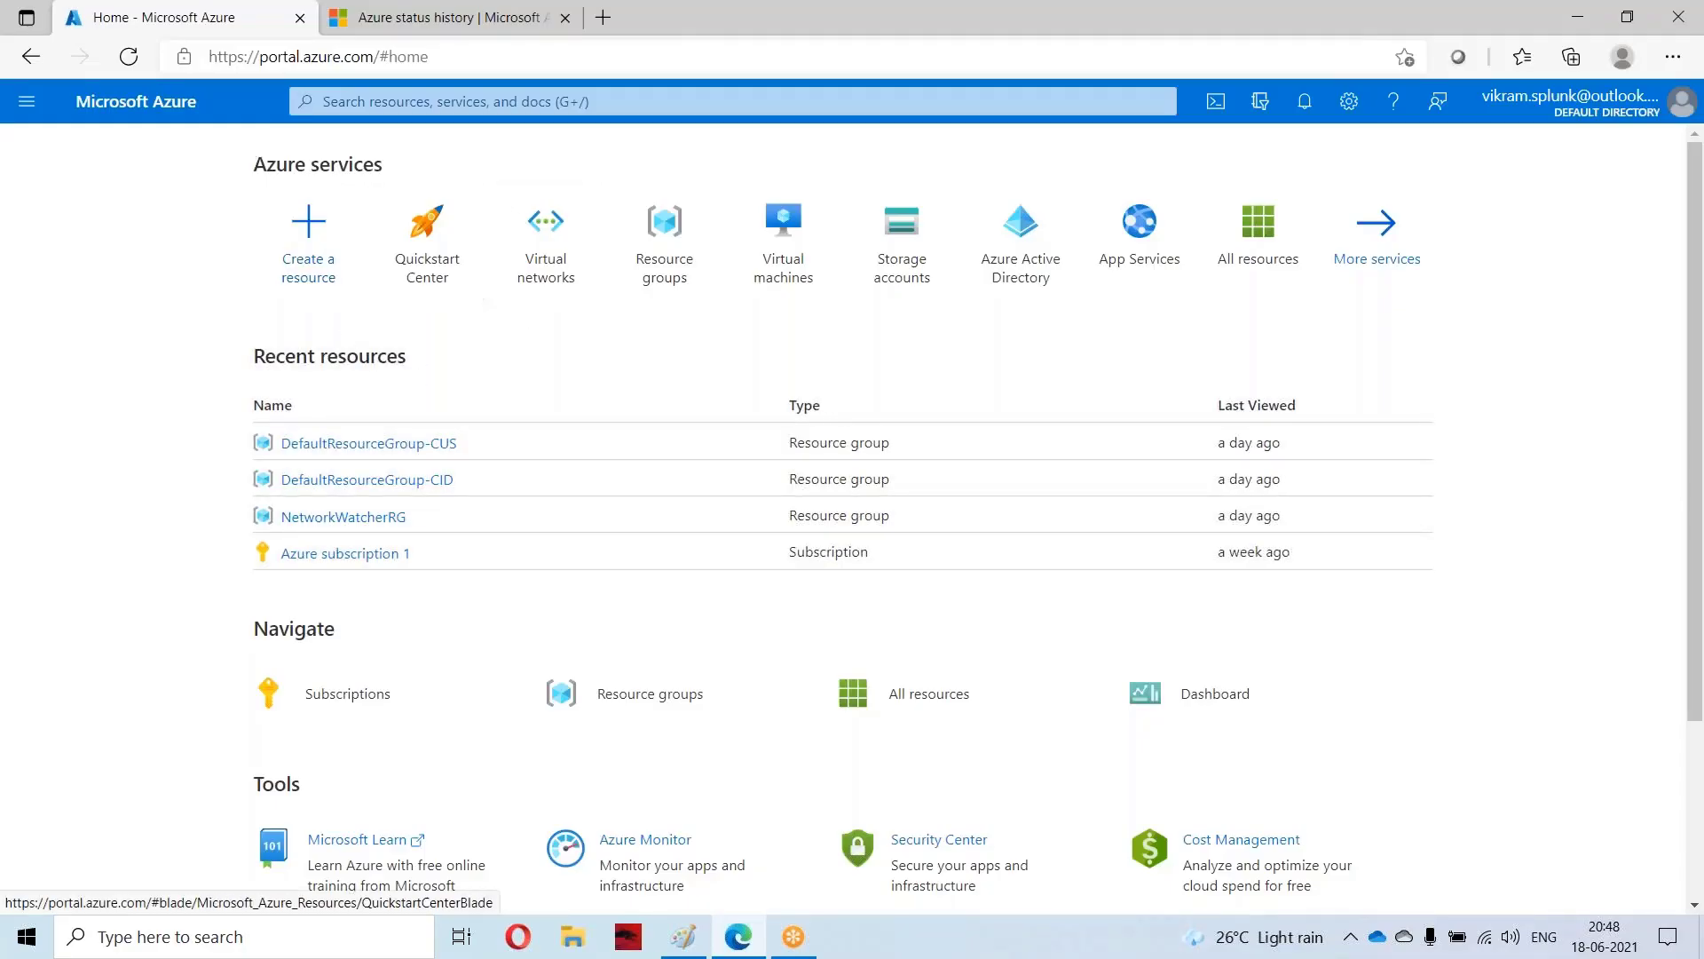
{"action": "left_click", "coordinate": [417, 97]}
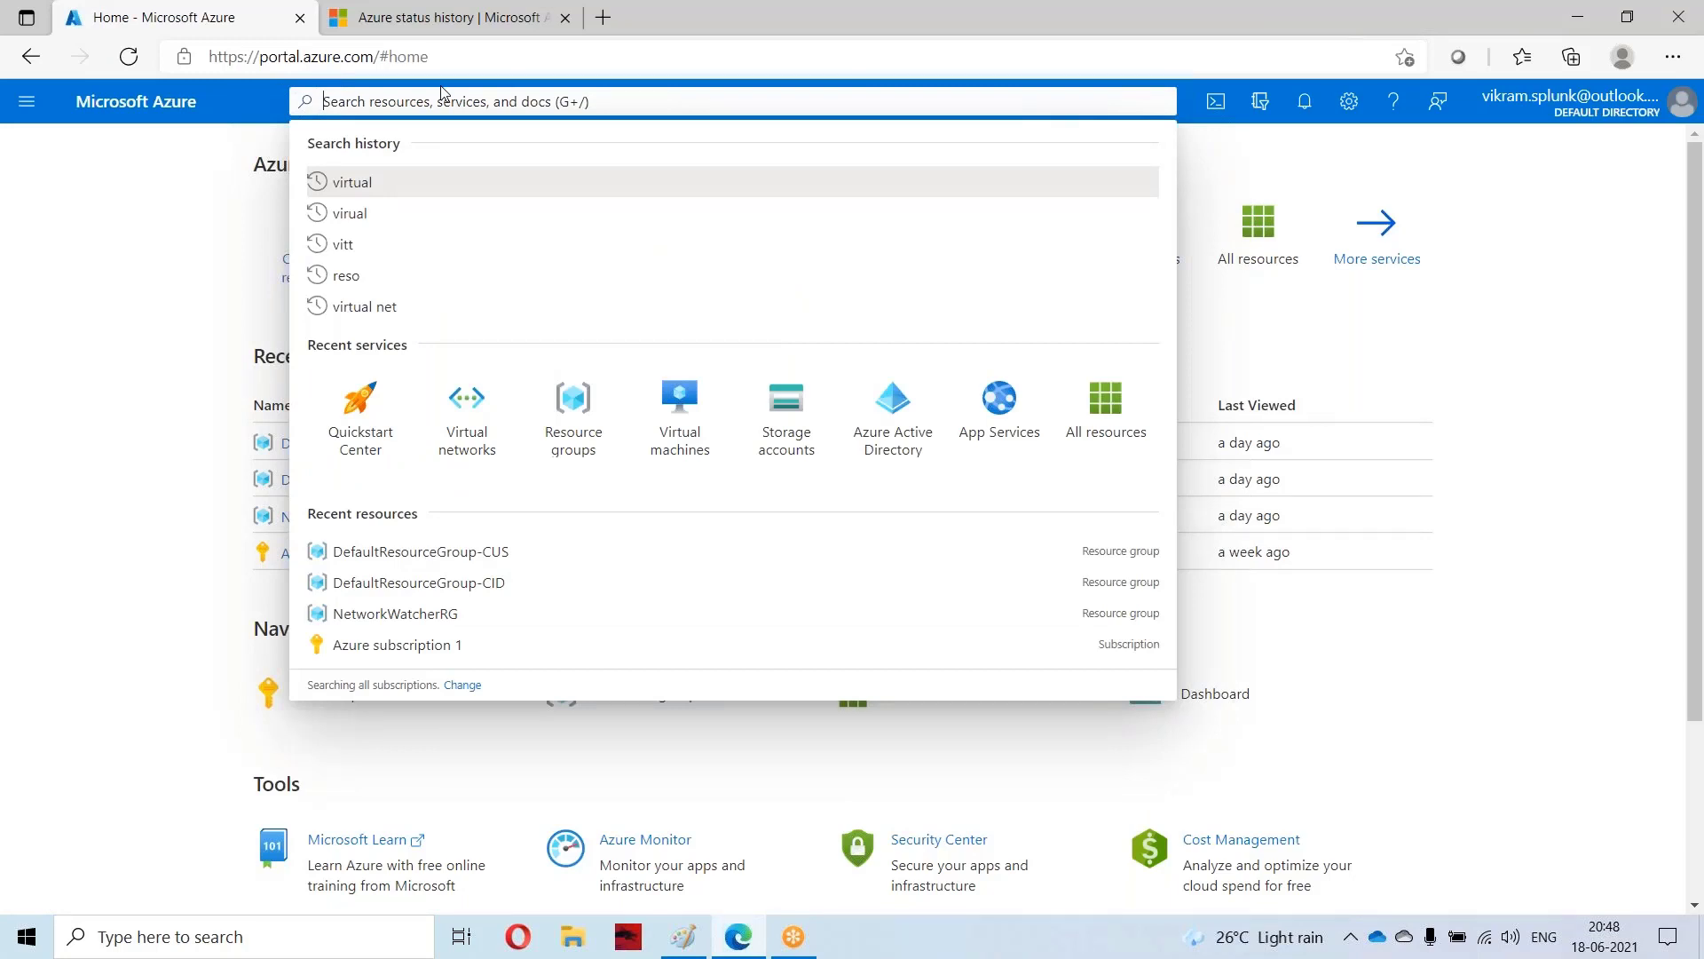
{"action": "type", "text": "resour"}
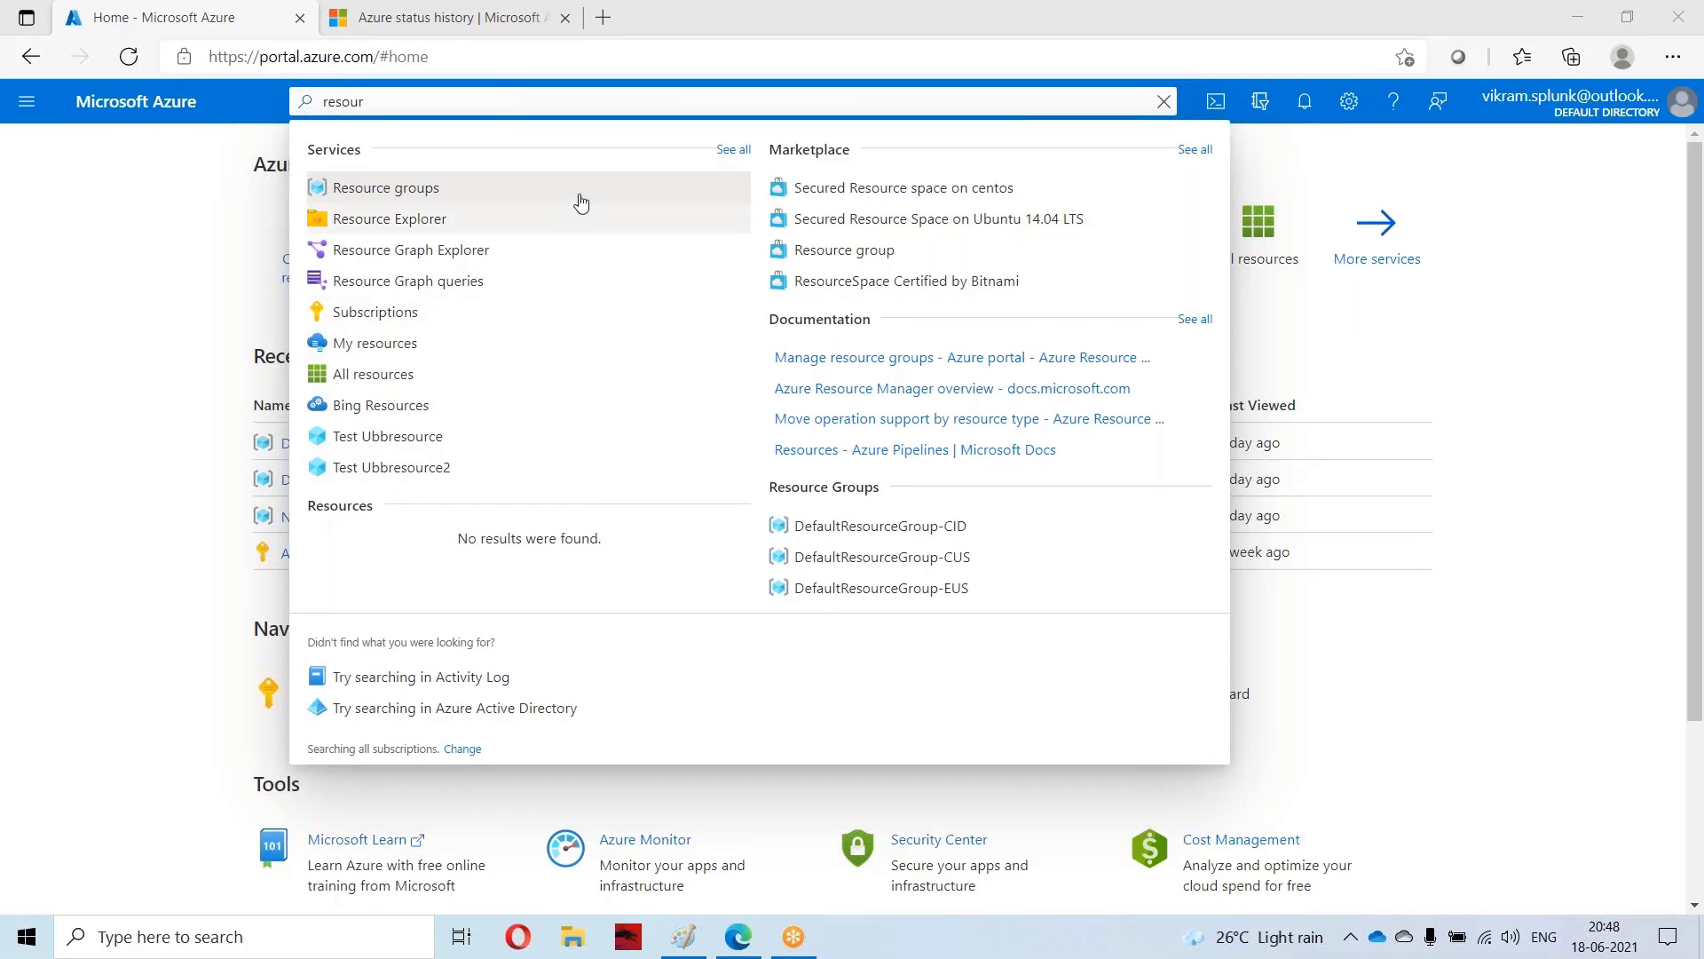
{"action": "left_click", "coordinate": [390, 189]}
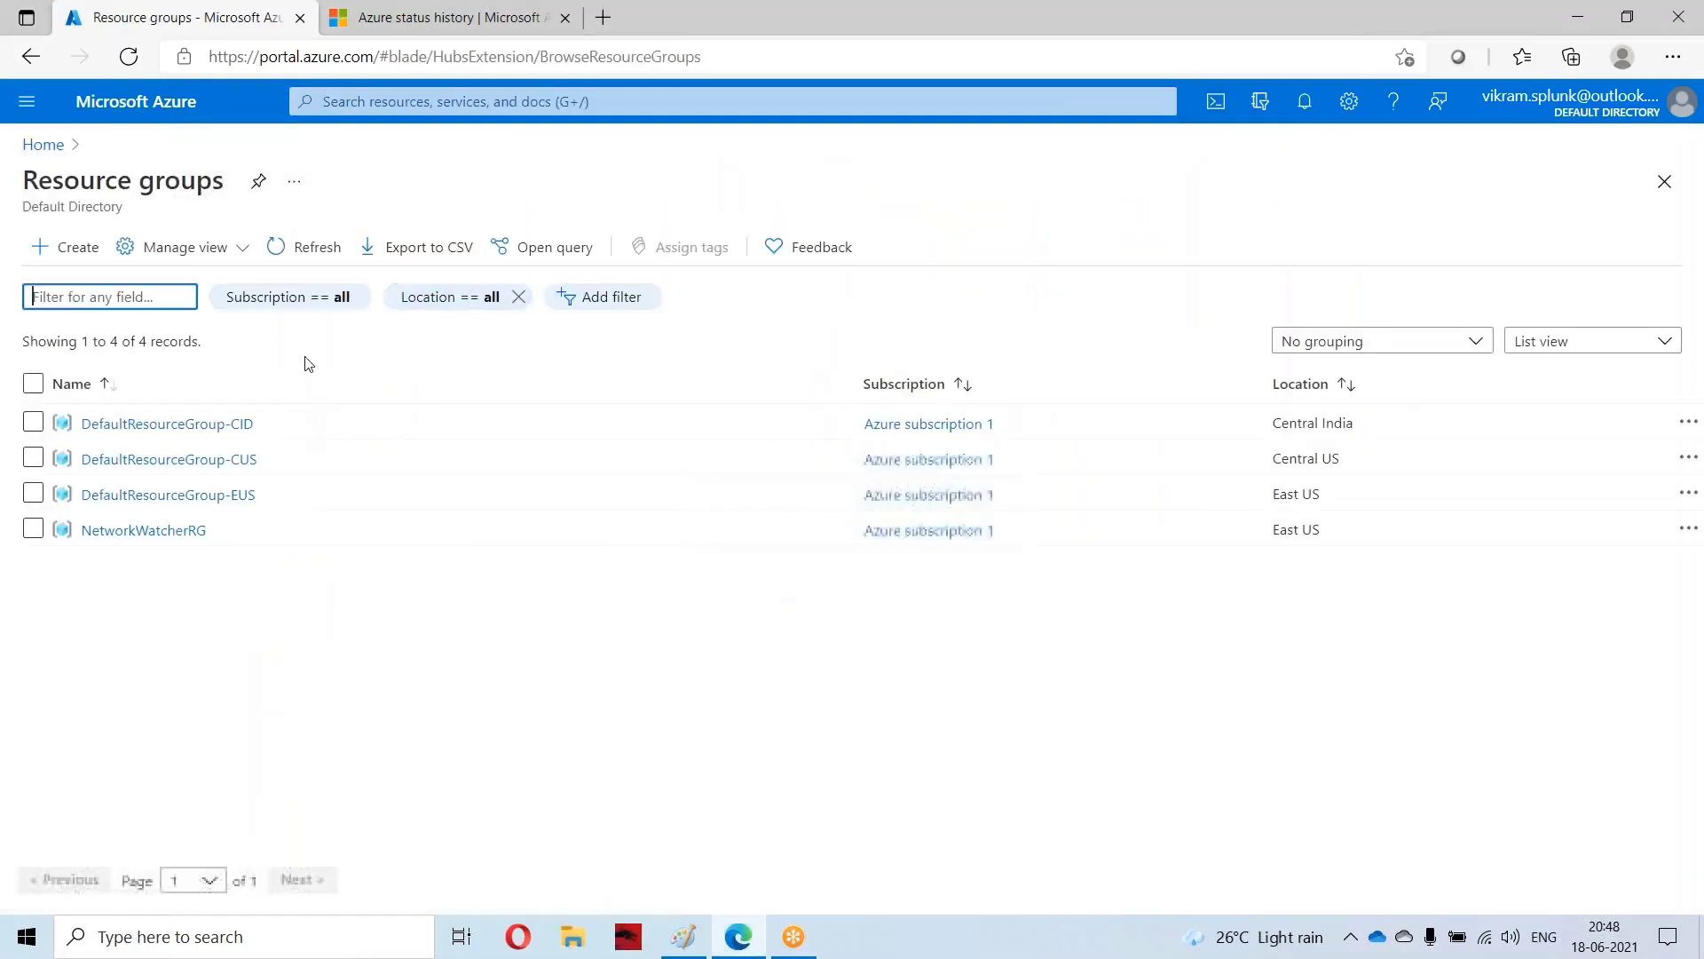
Step: Create a resource group named demo1, keeping Azure subscription 1 and the East US region
{"action": "left_click", "coordinate": [71, 247]}
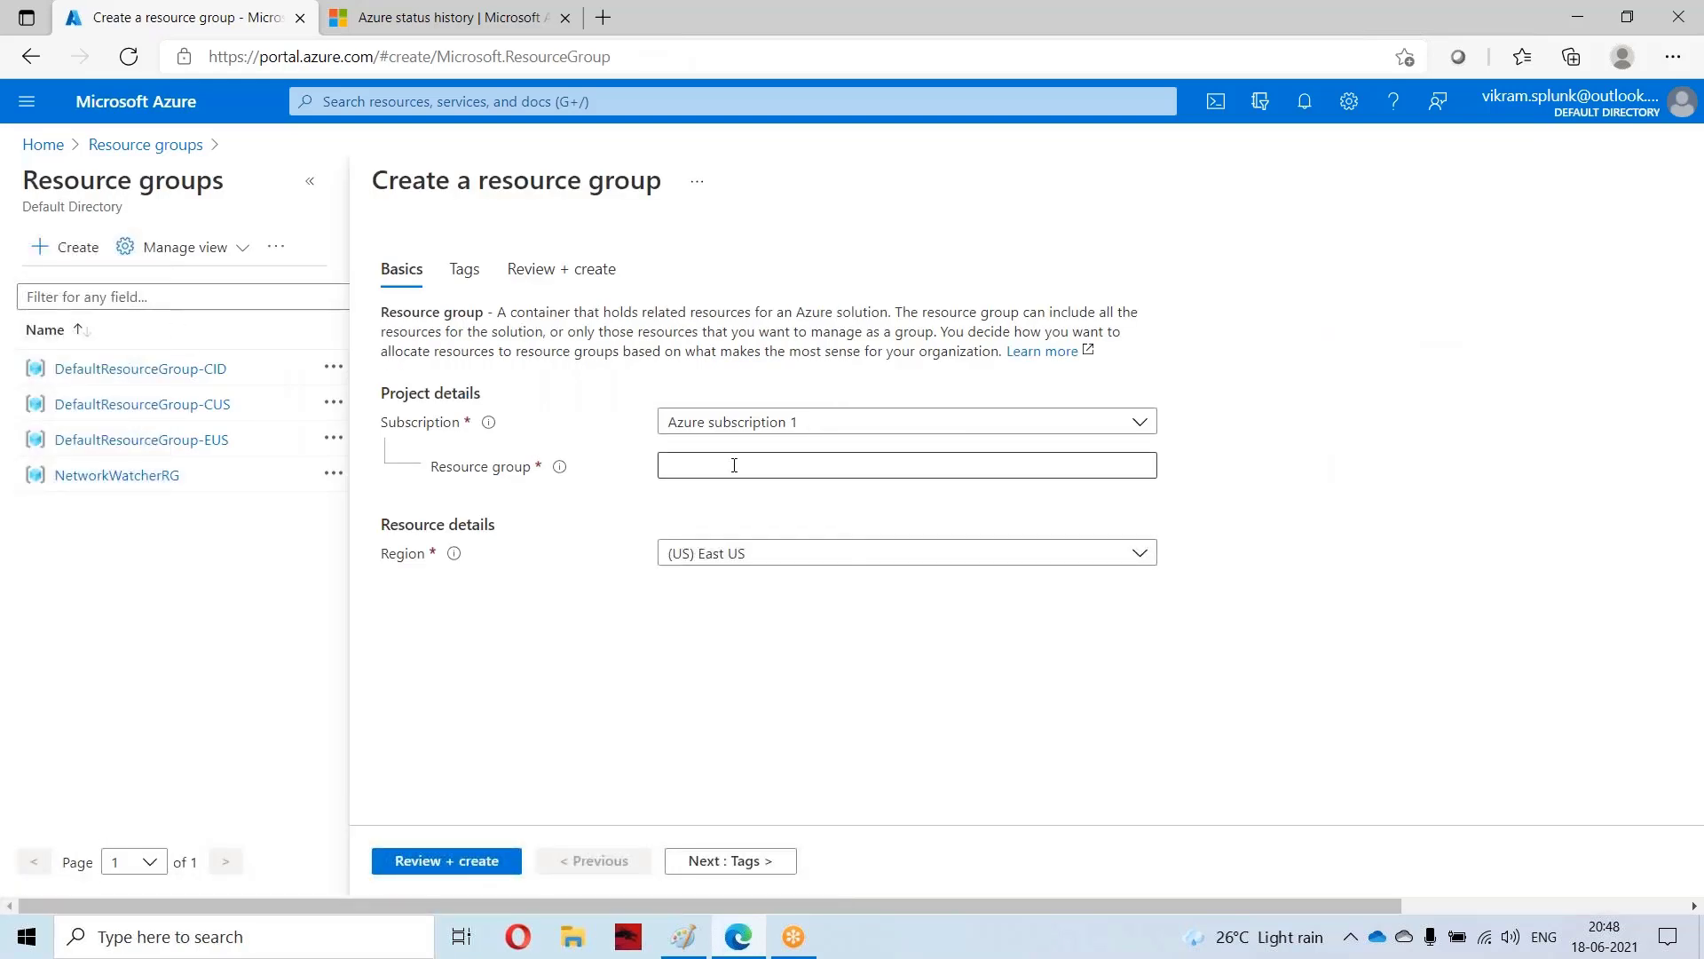
{"action": "left_click", "coordinate": [734, 465]}
{"action": "type", "text": "demo1"}
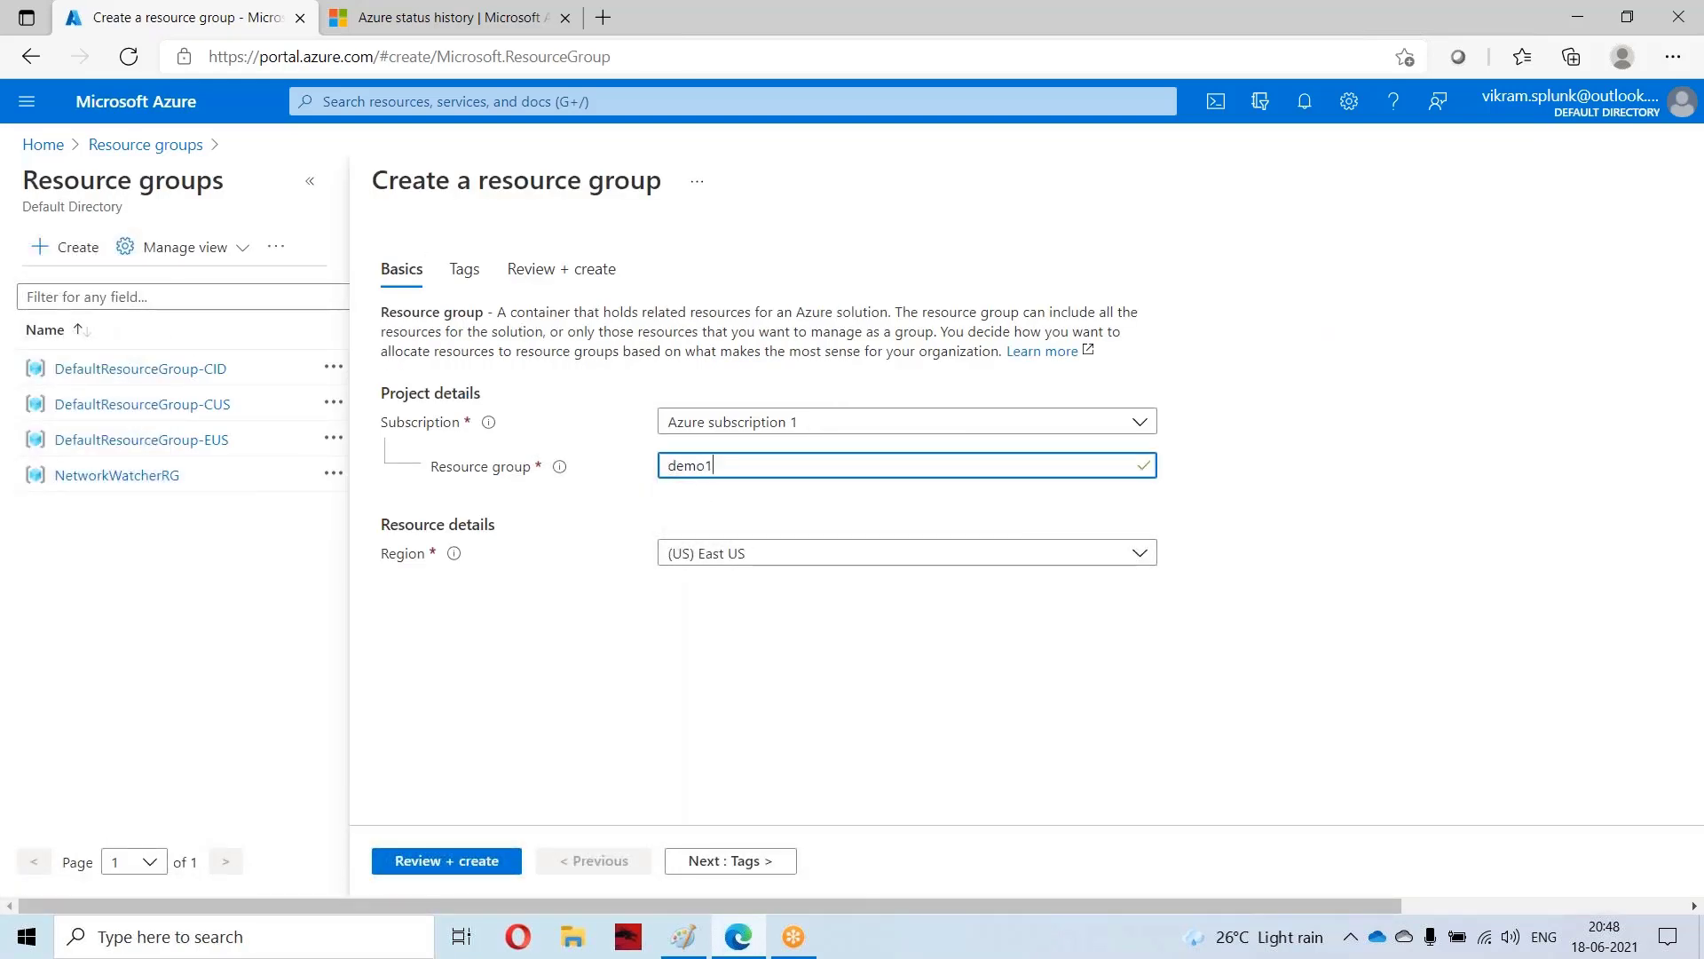
{"action": "left_click", "coordinate": [1305, 134]}
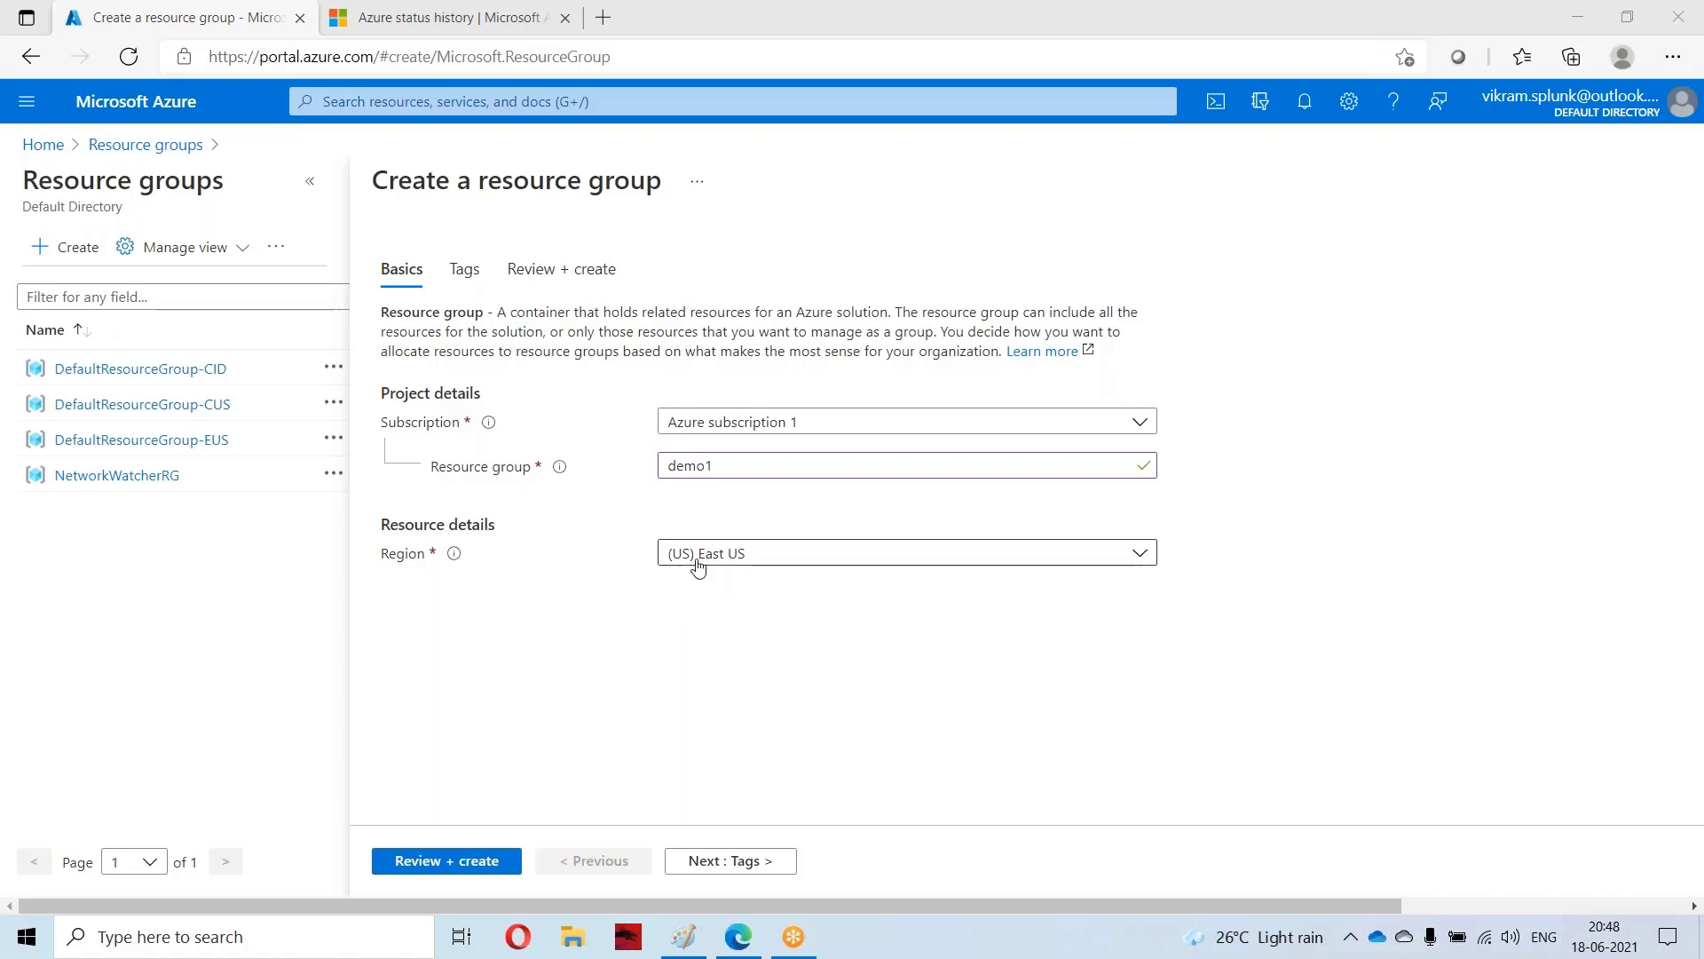
{"action": "left_click", "coordinate": [453, 863]}
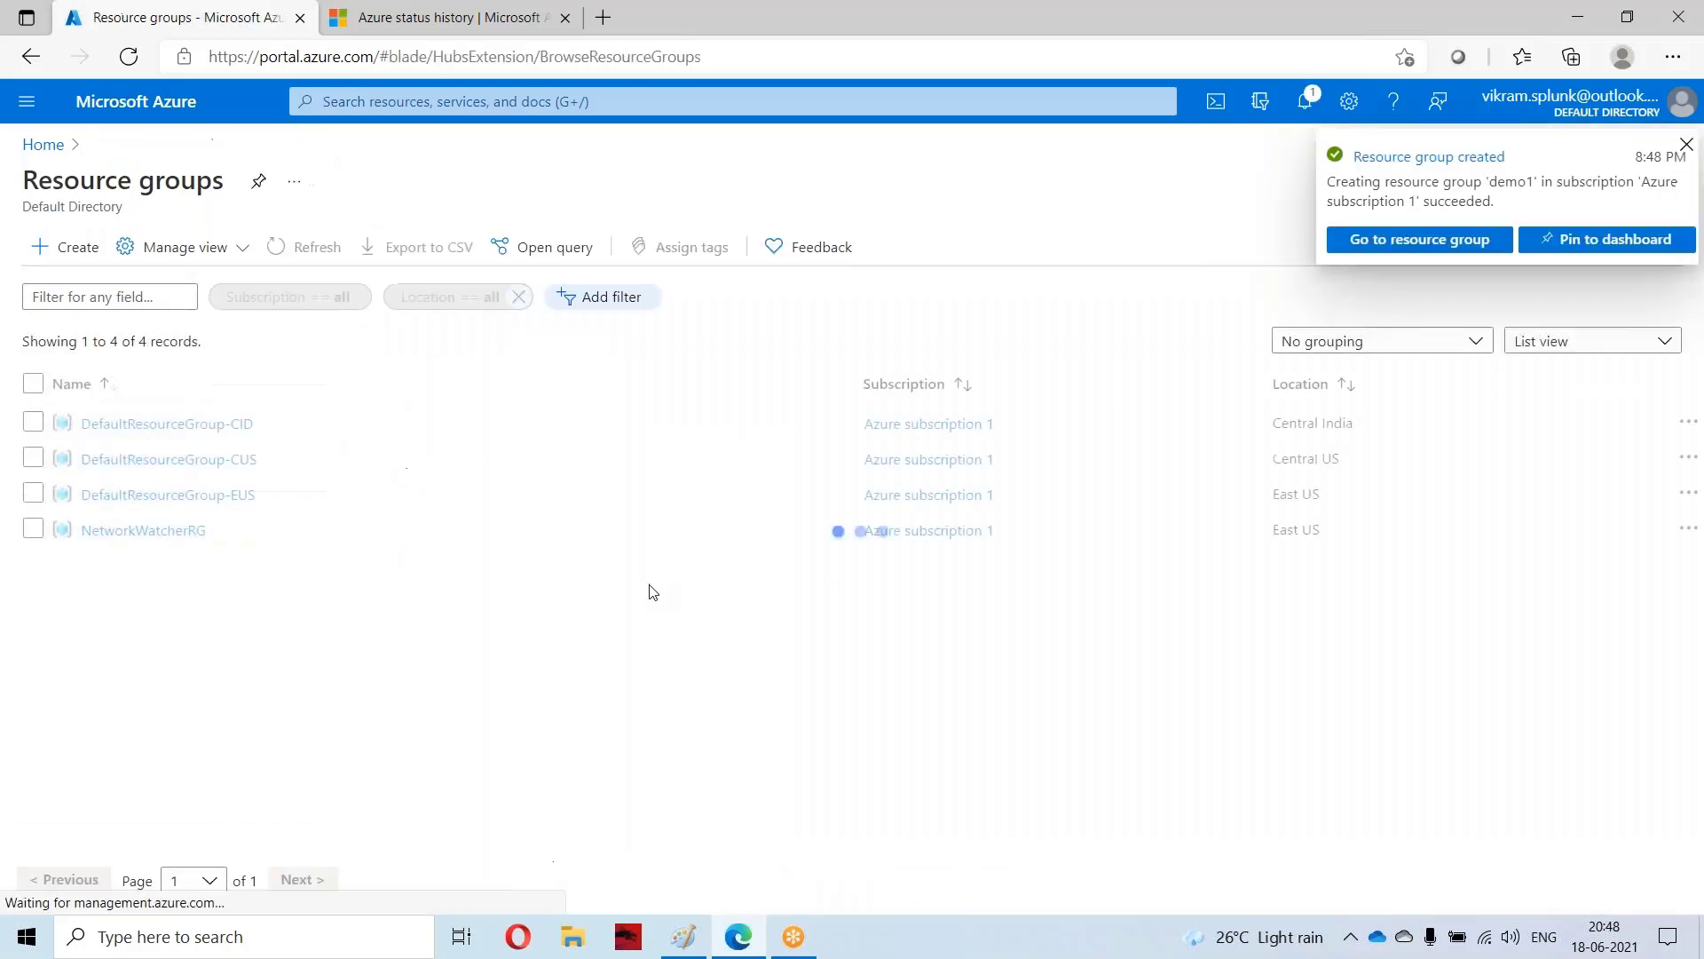
Step: Search the portal for "virtual net" and open the Virtual networks service
{"action": "left_click", "coordinate": [378, 105]}
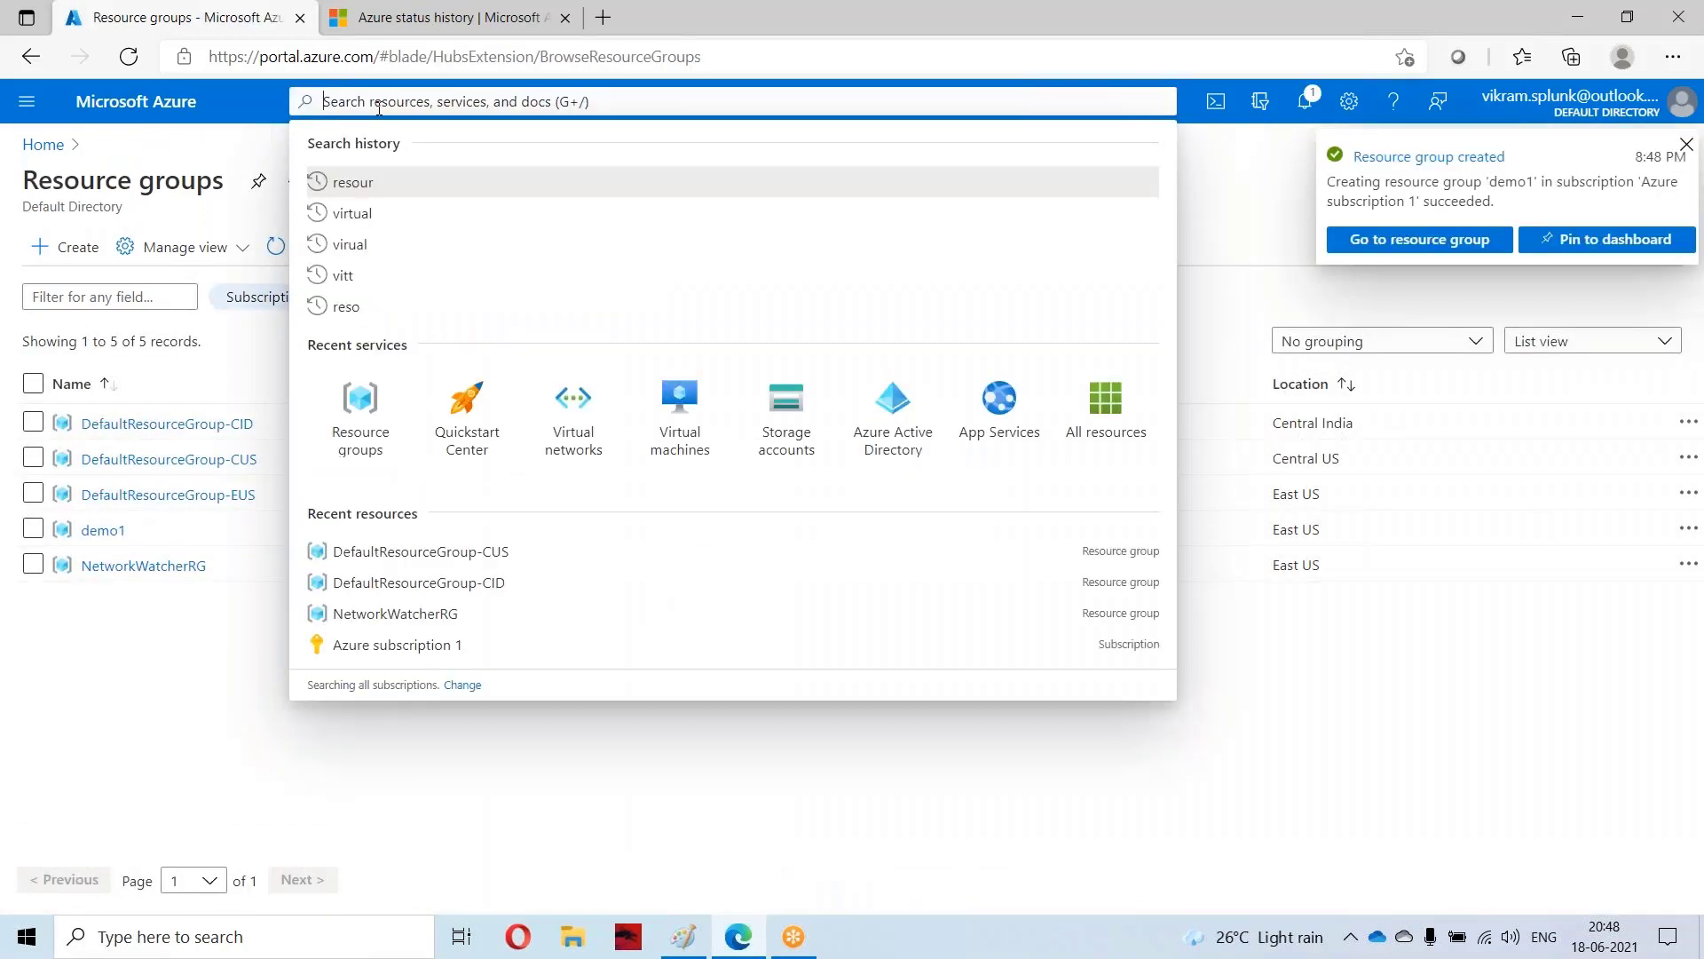
{"action": "type", "text": "vir"}
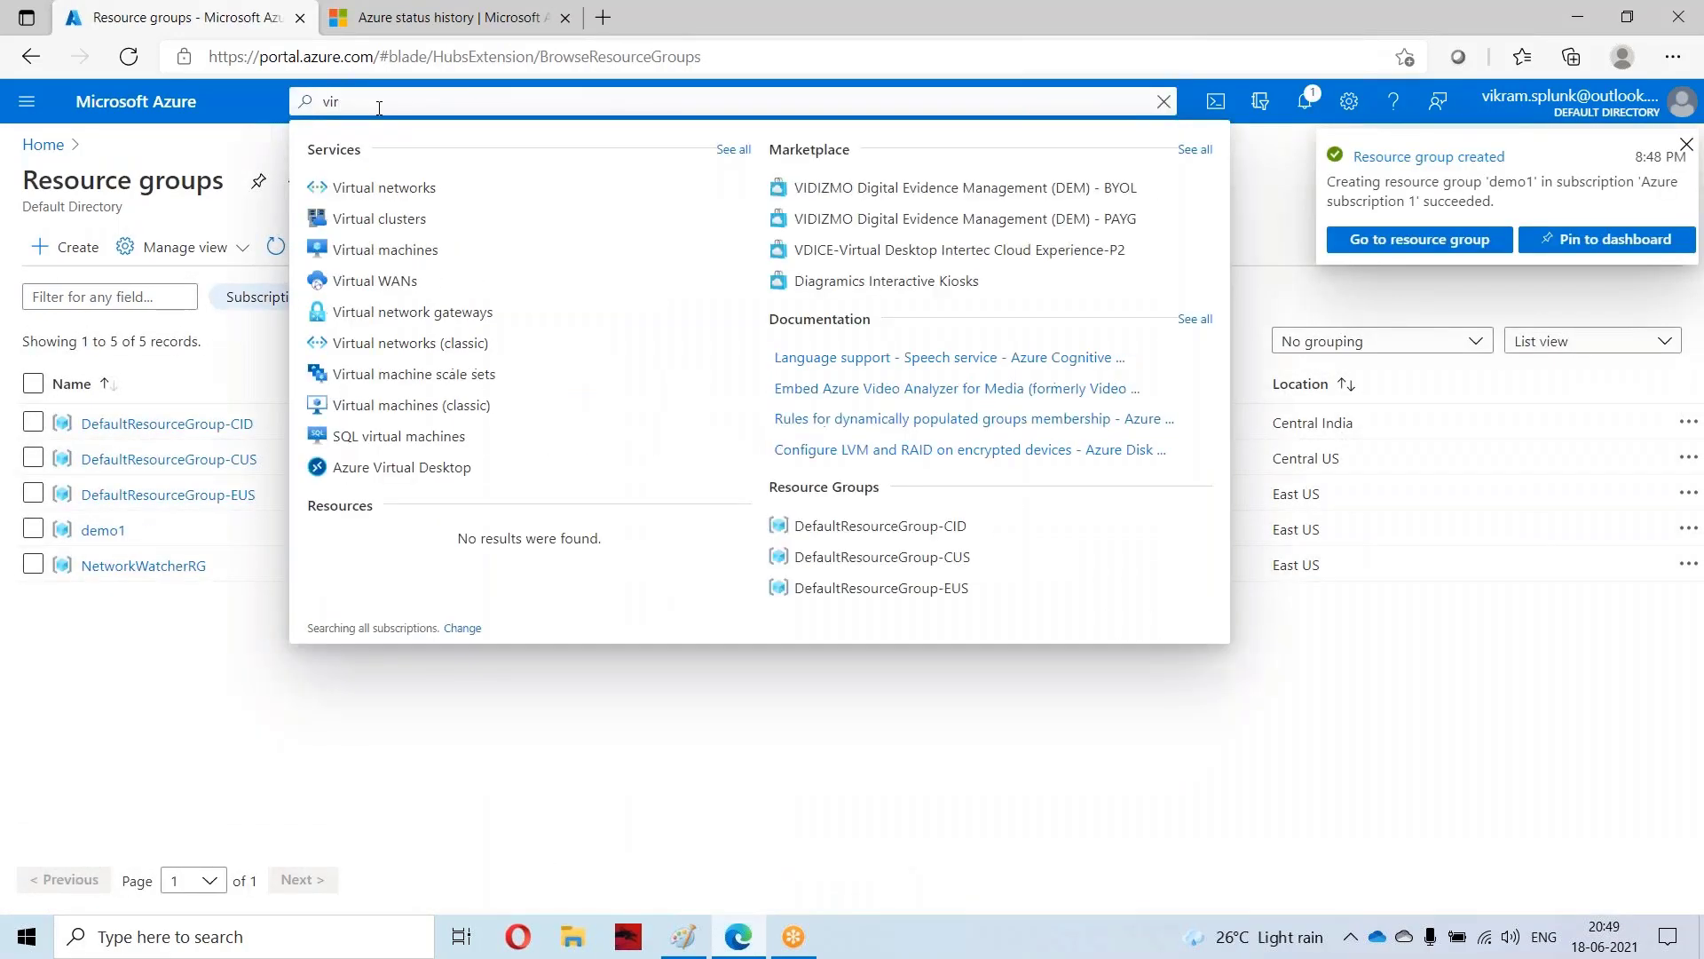
{"action": "type", "text": "tual"}
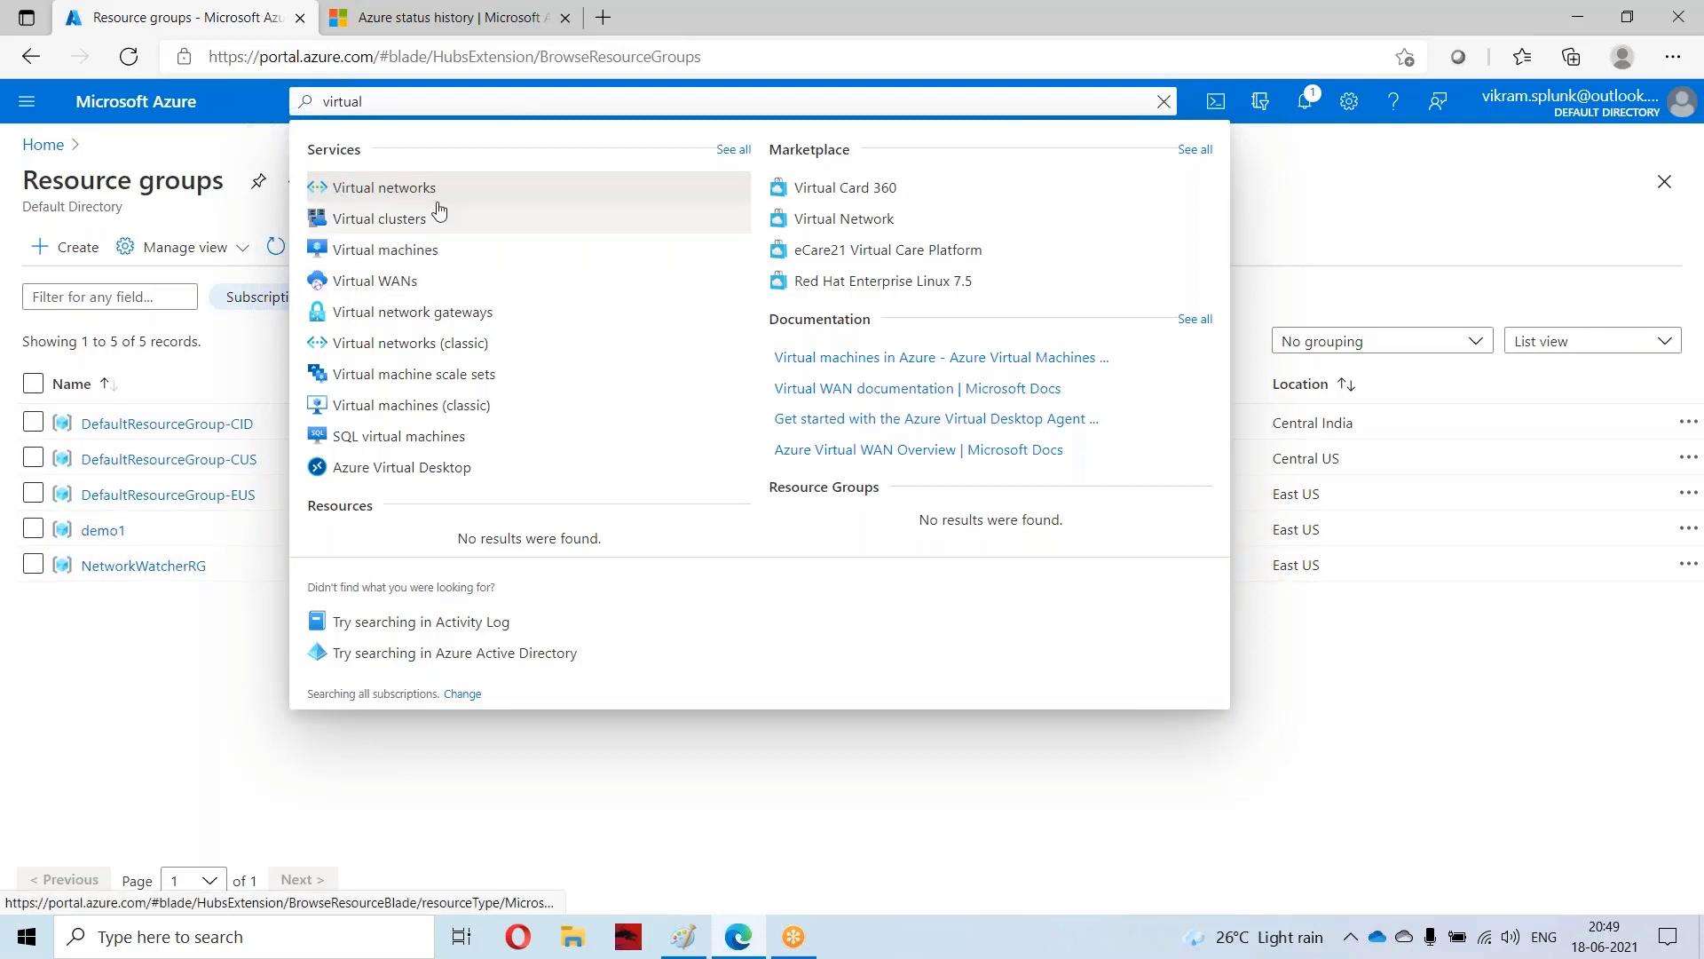
{"action": "type", "text": "net"}
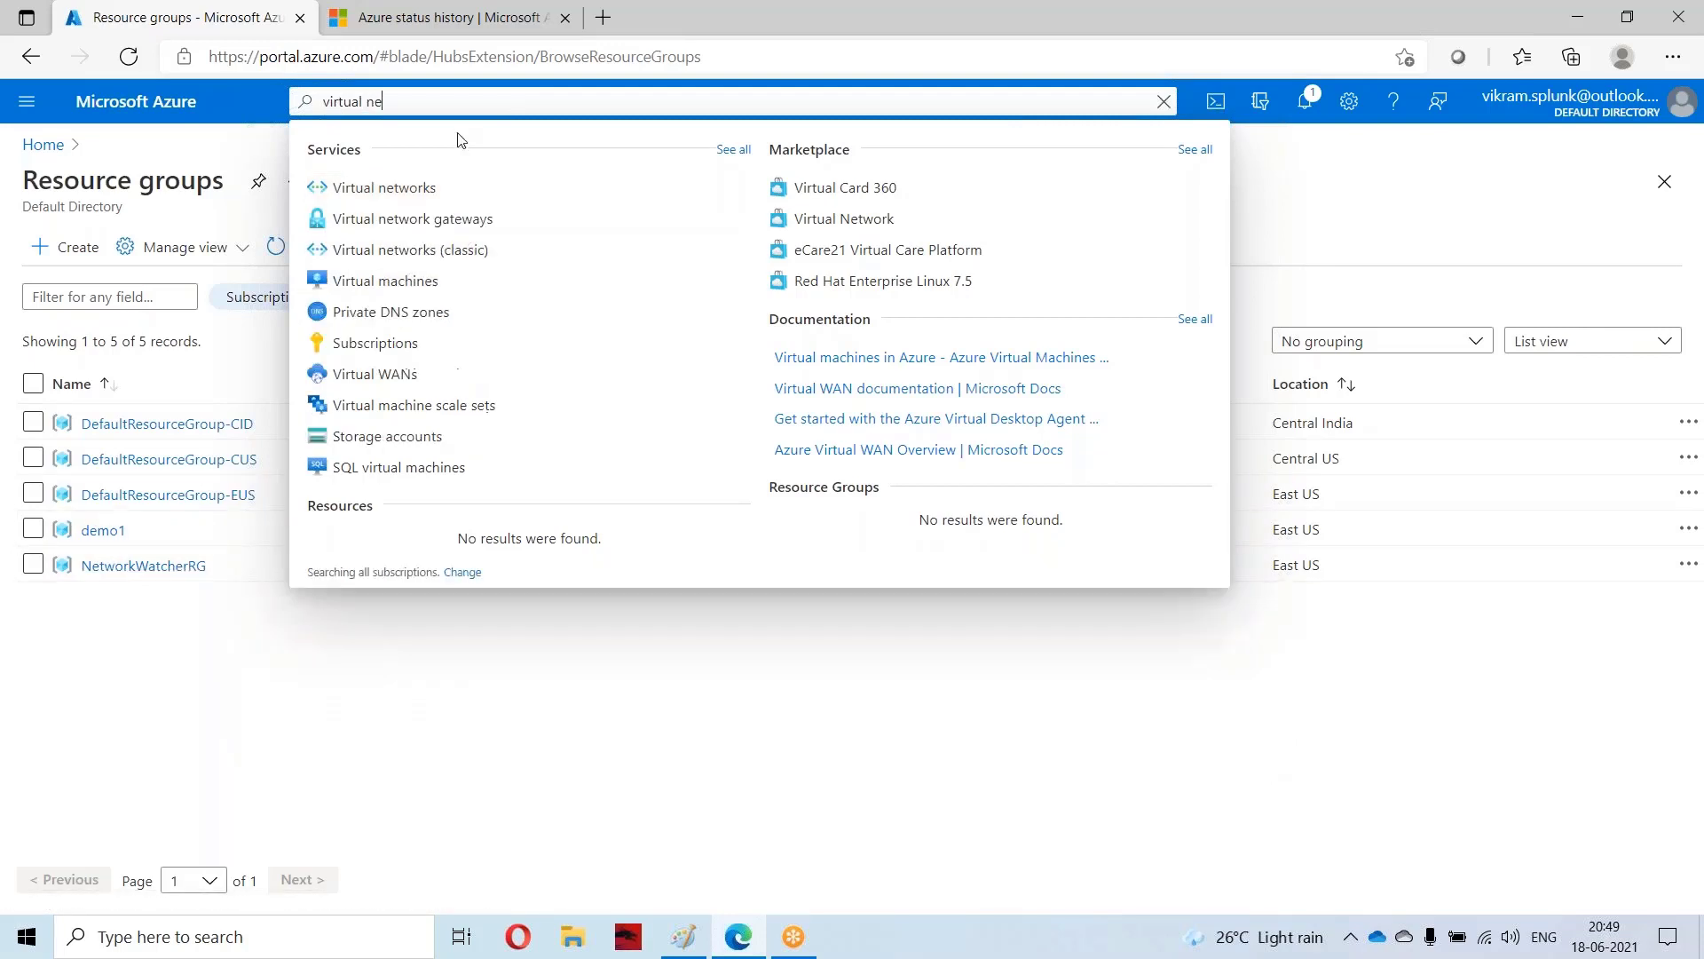
{"action": "left_click", "coordinate": [403, 187]}
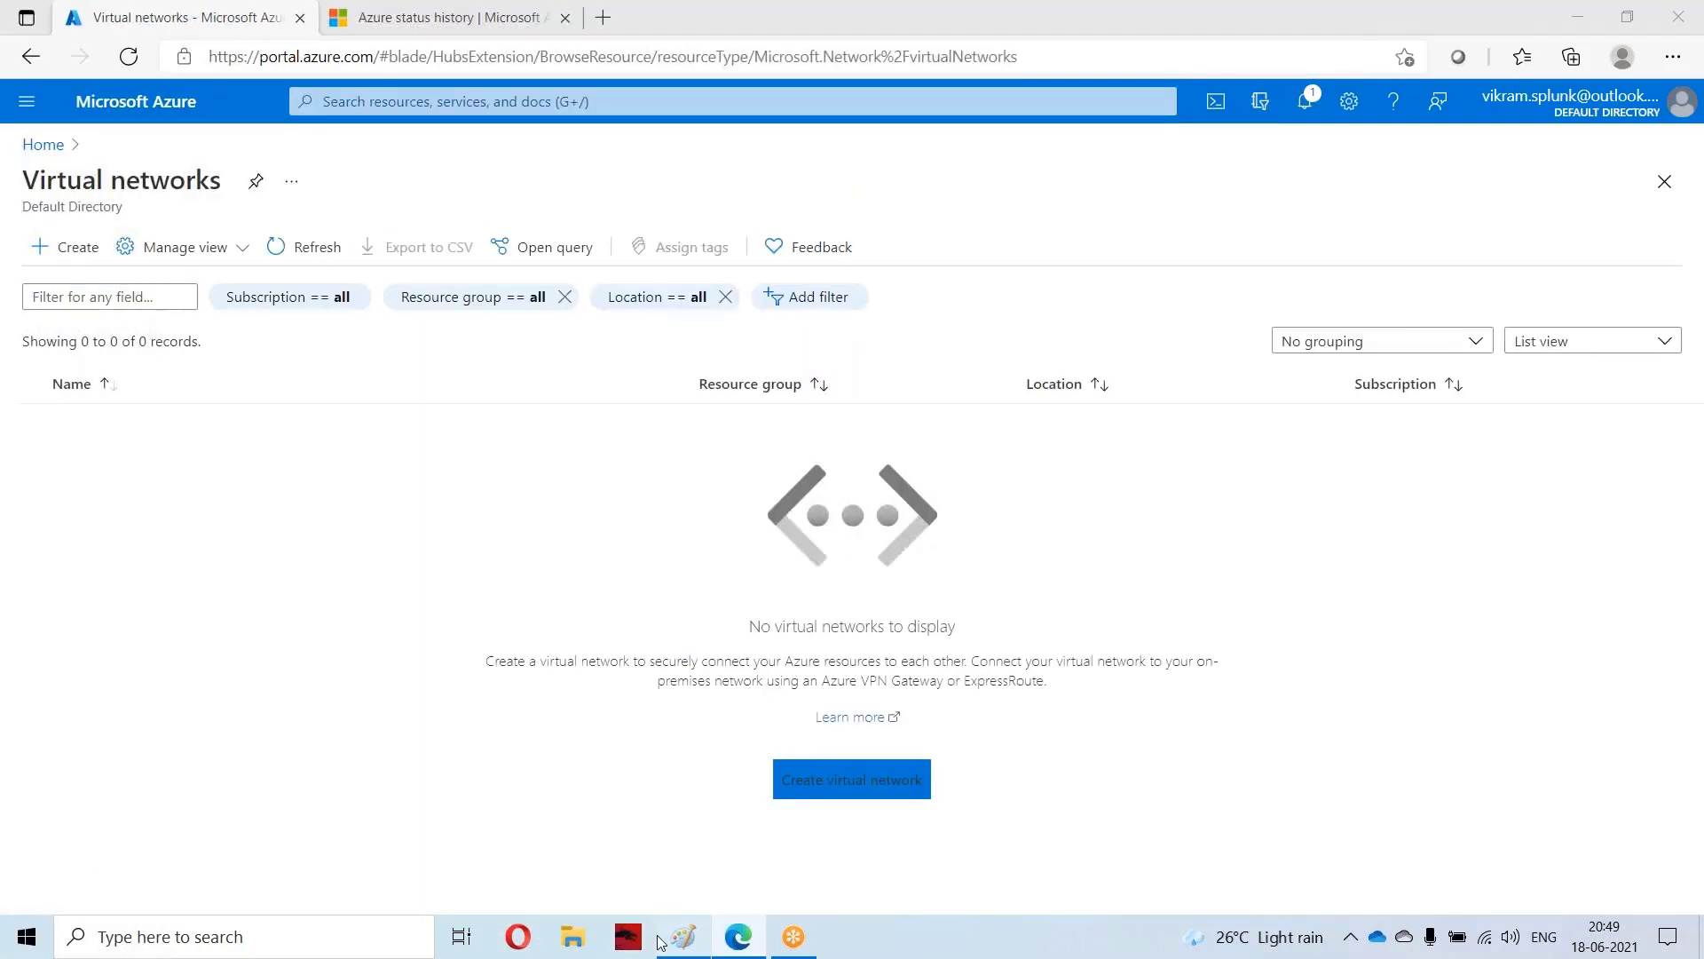
Step: Review the Vnet diagram in Paint and return to the Azure portal
{"action": "left_click", "coordinate": [684, 947]}
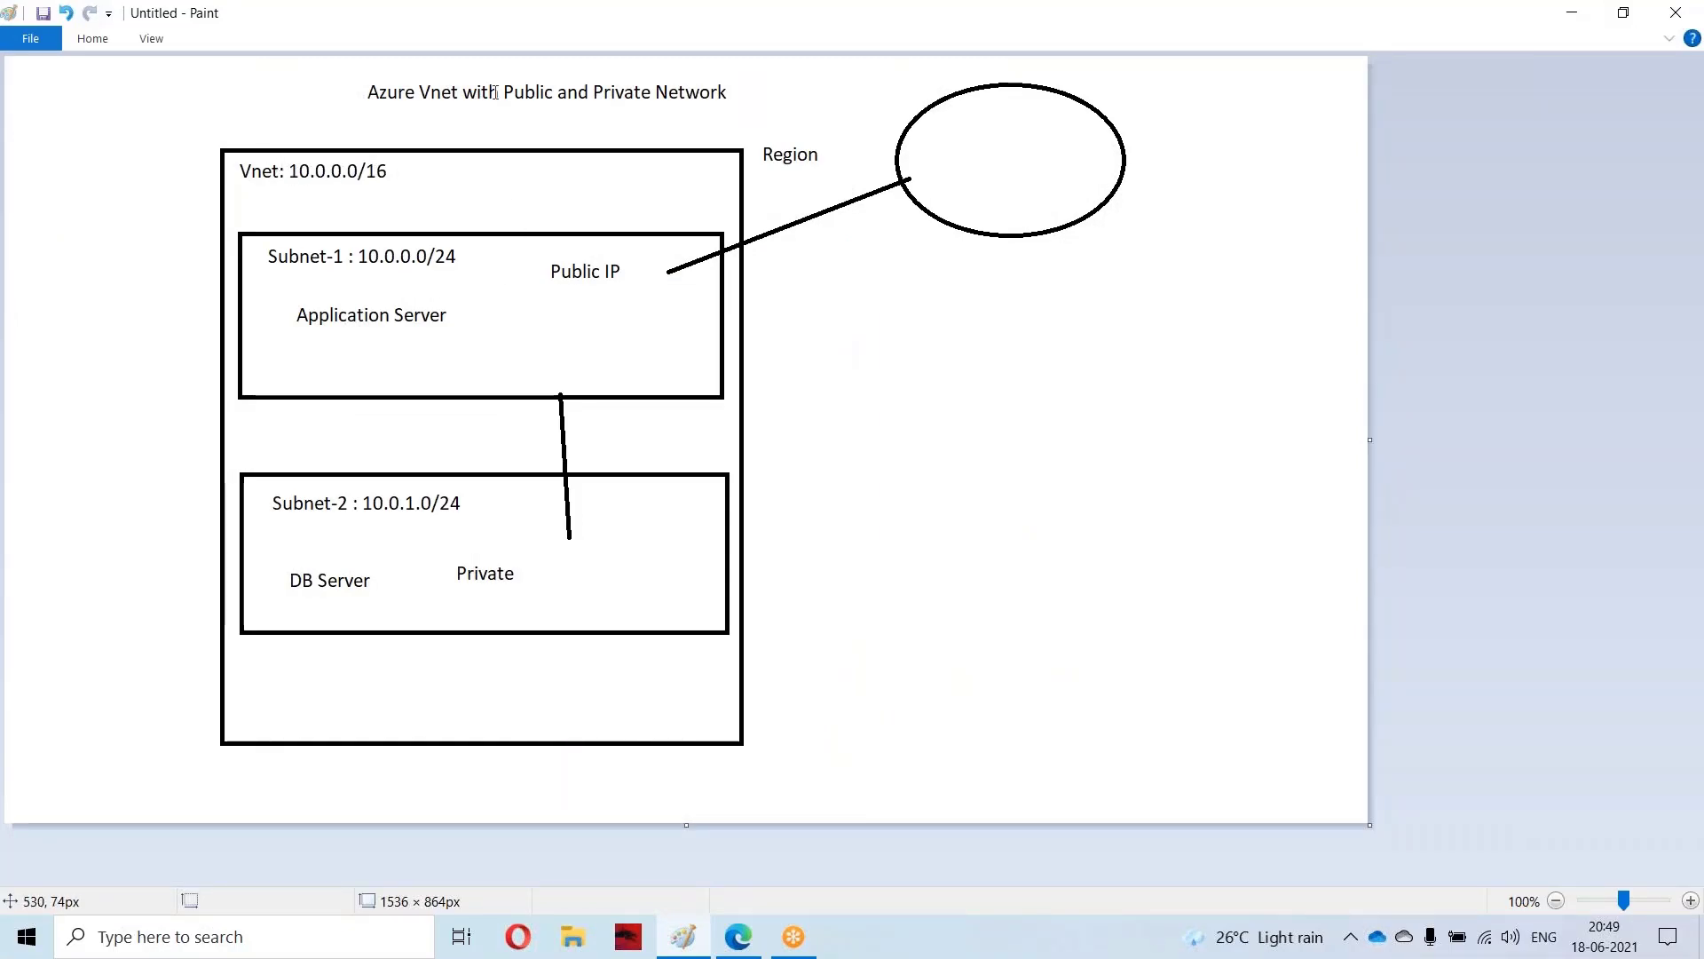
{"action": "right_click", "coordinate": [531, 10]}
{"action": "left_click", "coordinate": [589, 87]}
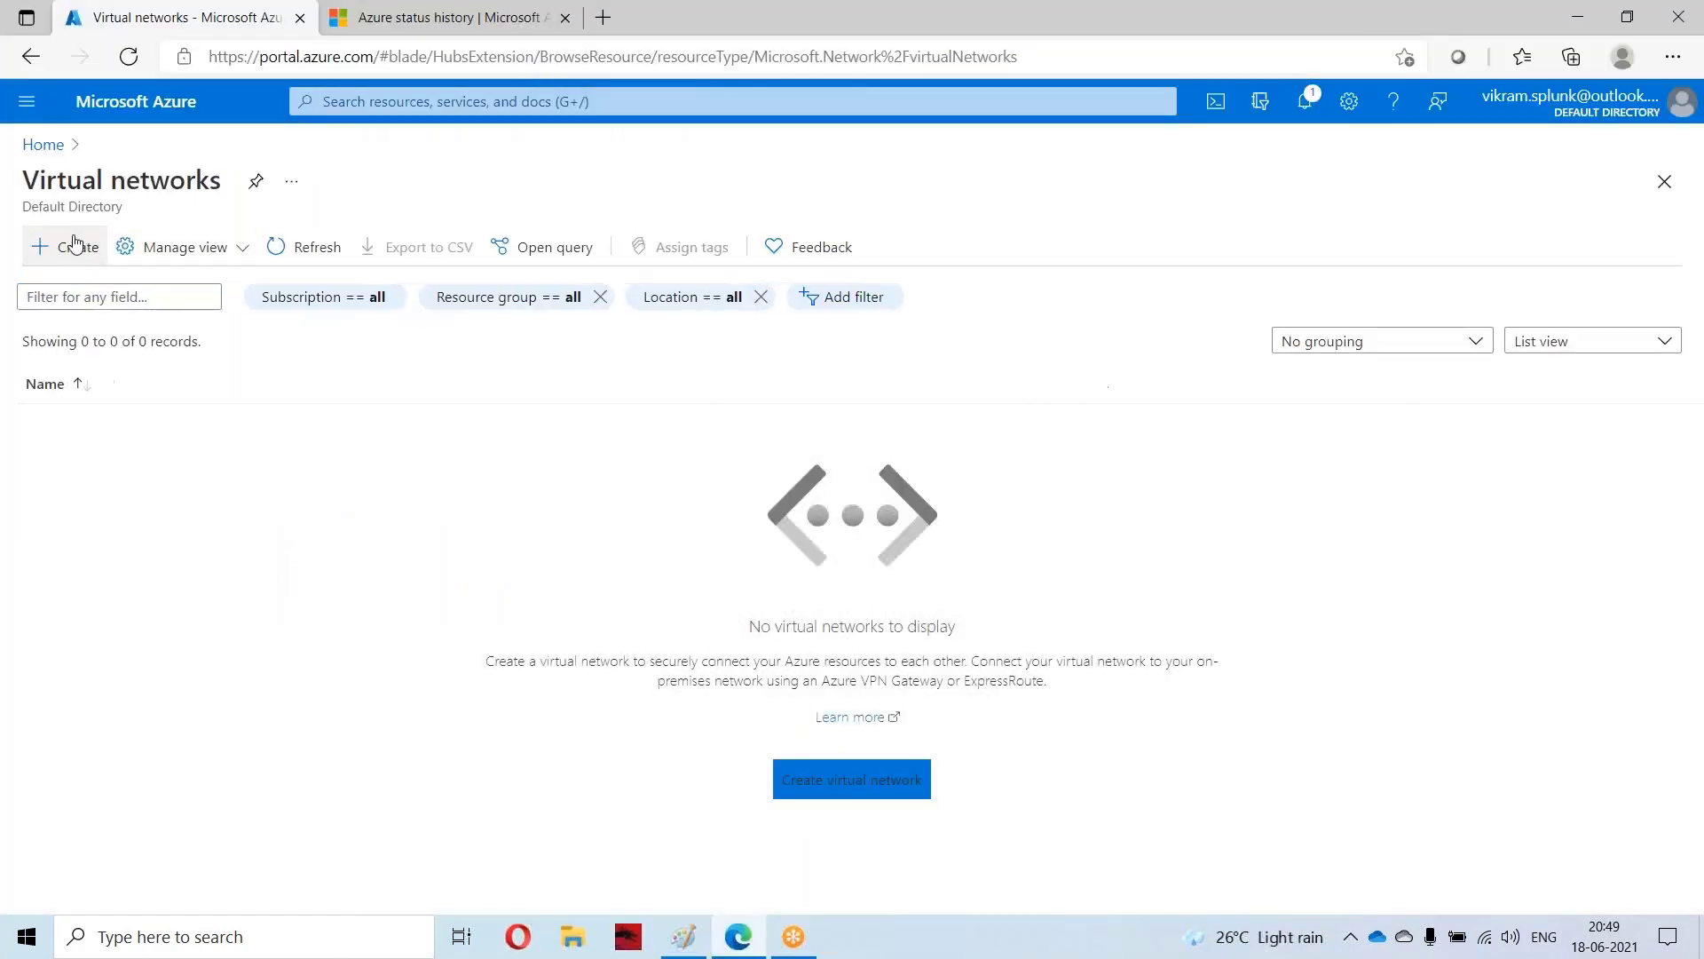
Step: Start a virtual network named vnet_demo1 in resource group demo1 and proceed to its IP address settings
{"action": "left_click", "coordinate": [88, 252]}
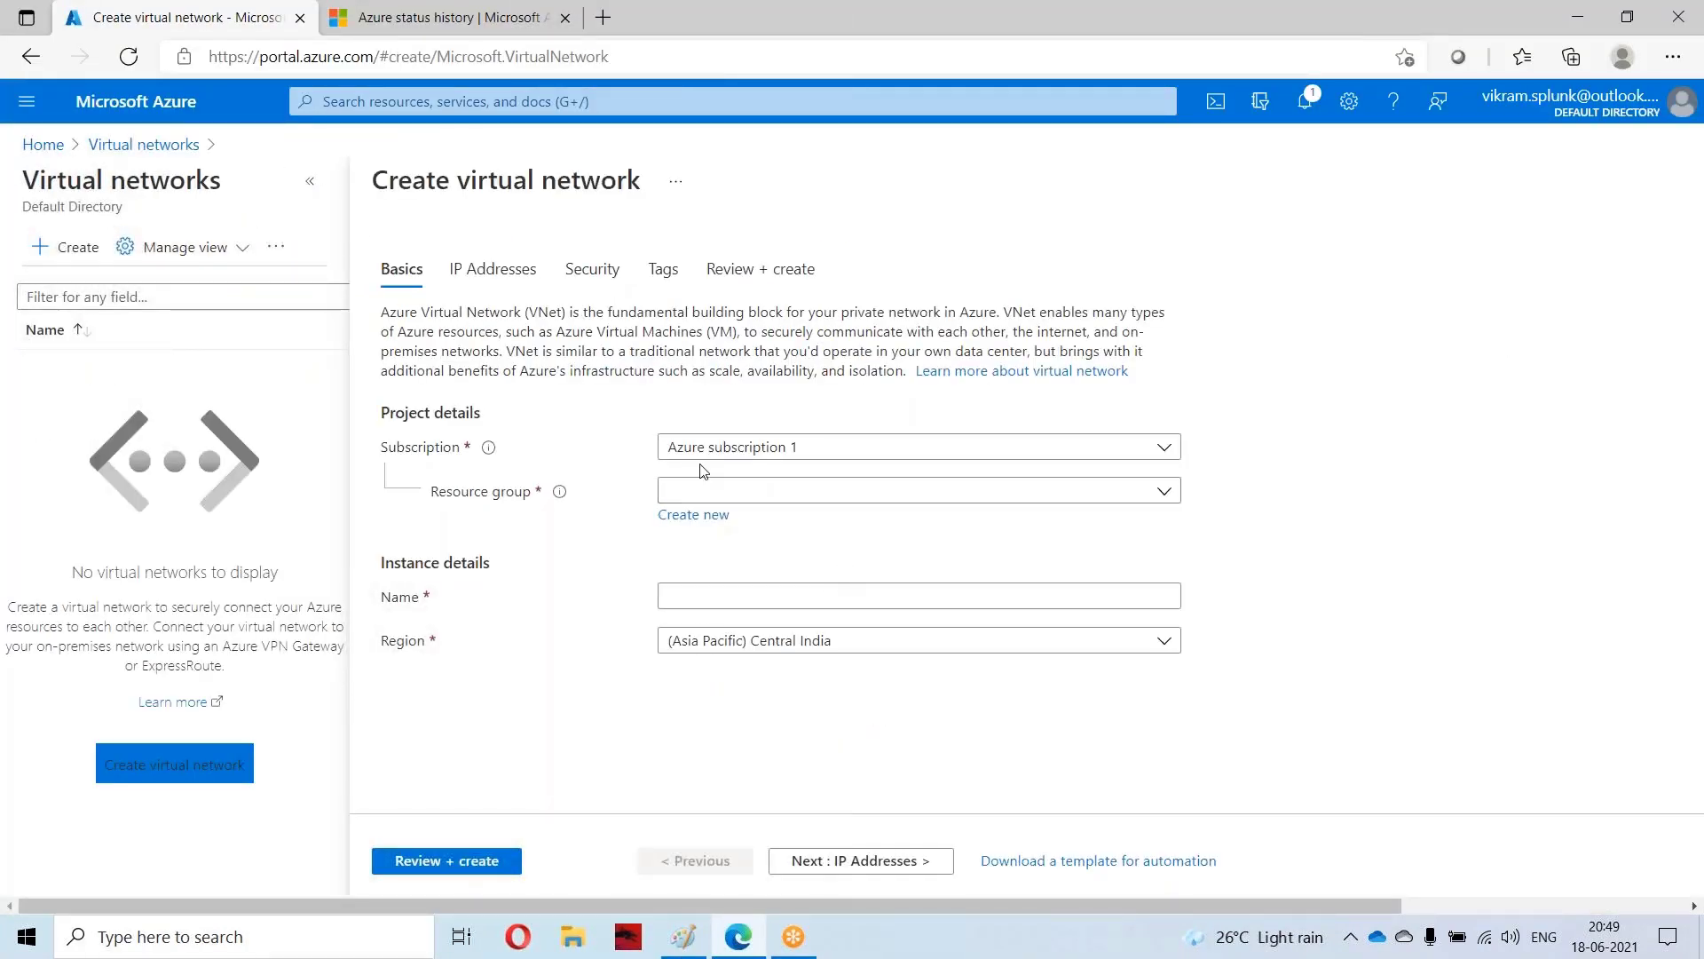
{"action": "left_click", "coordinate": [765, 491]}
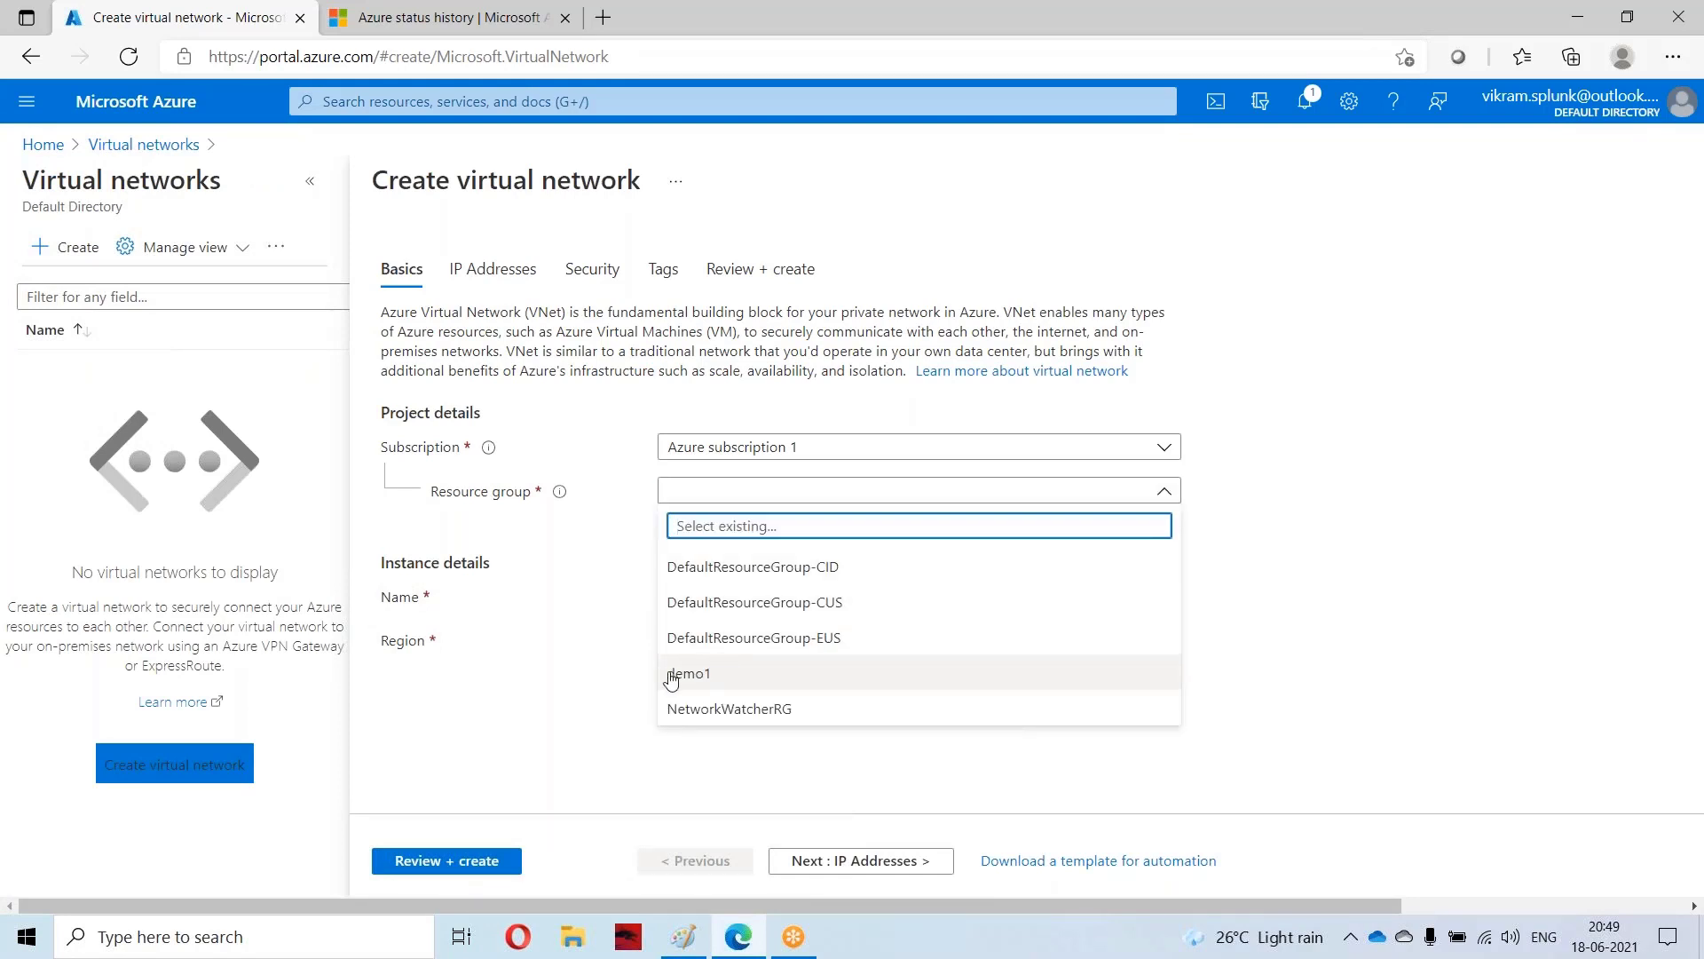
{"action": "left_click", "coordinate": [698, 677]}
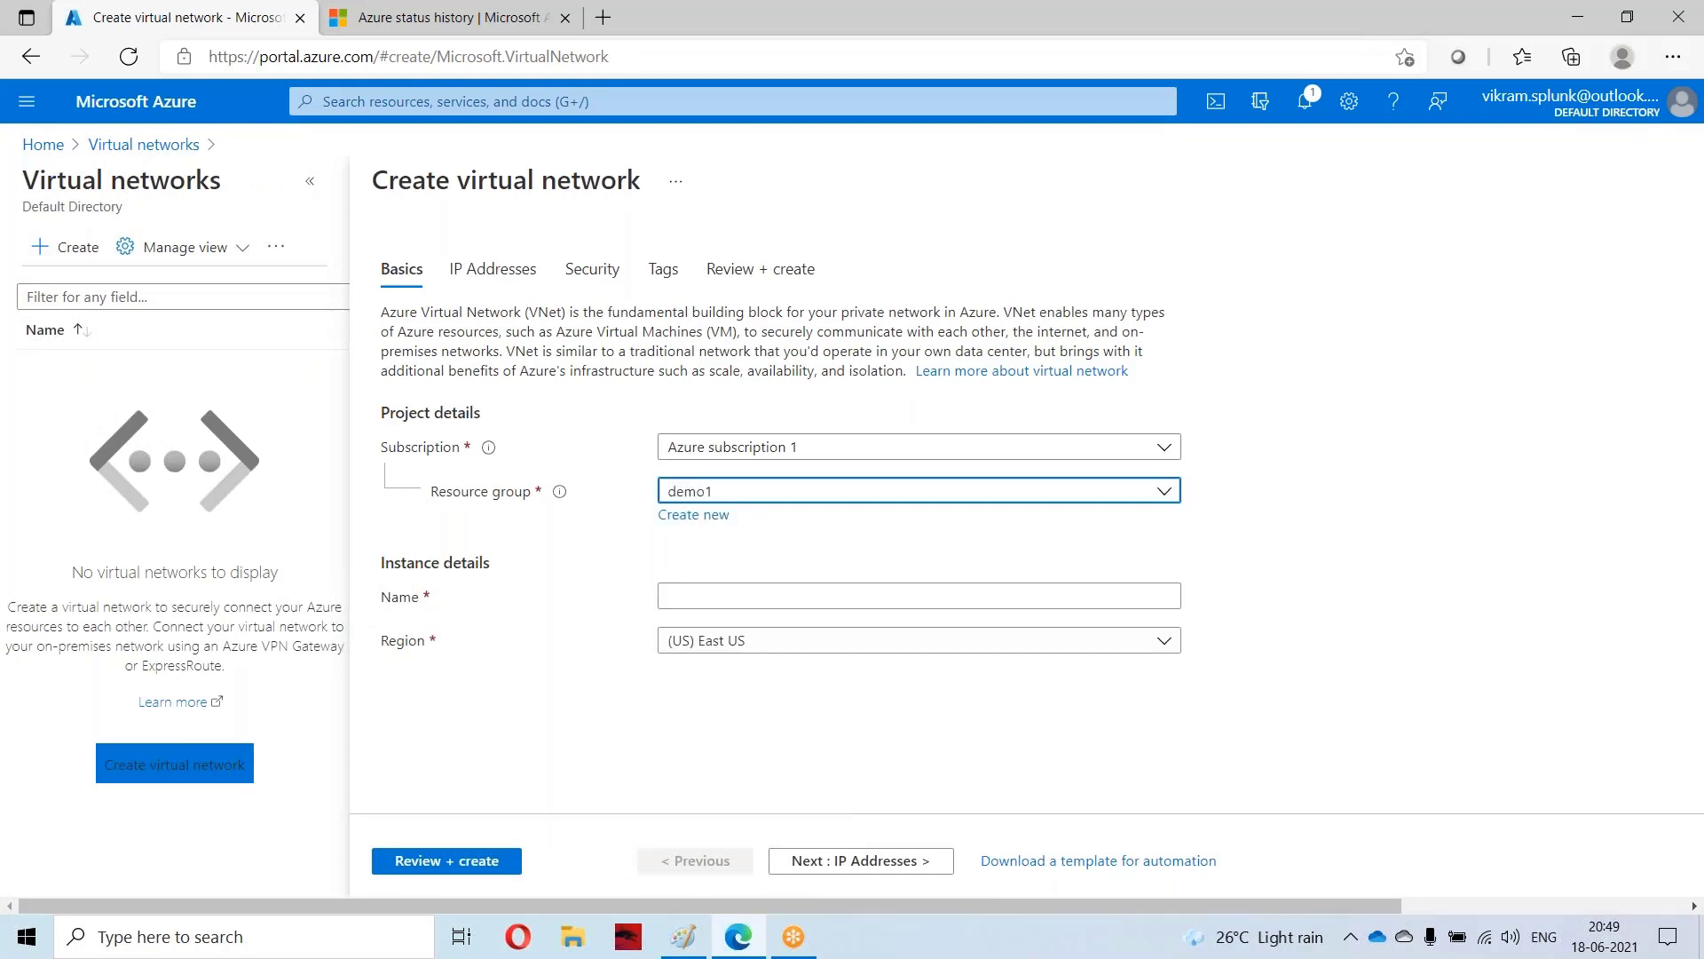
{"action": "left_click", "coordinate": [723, 584]}
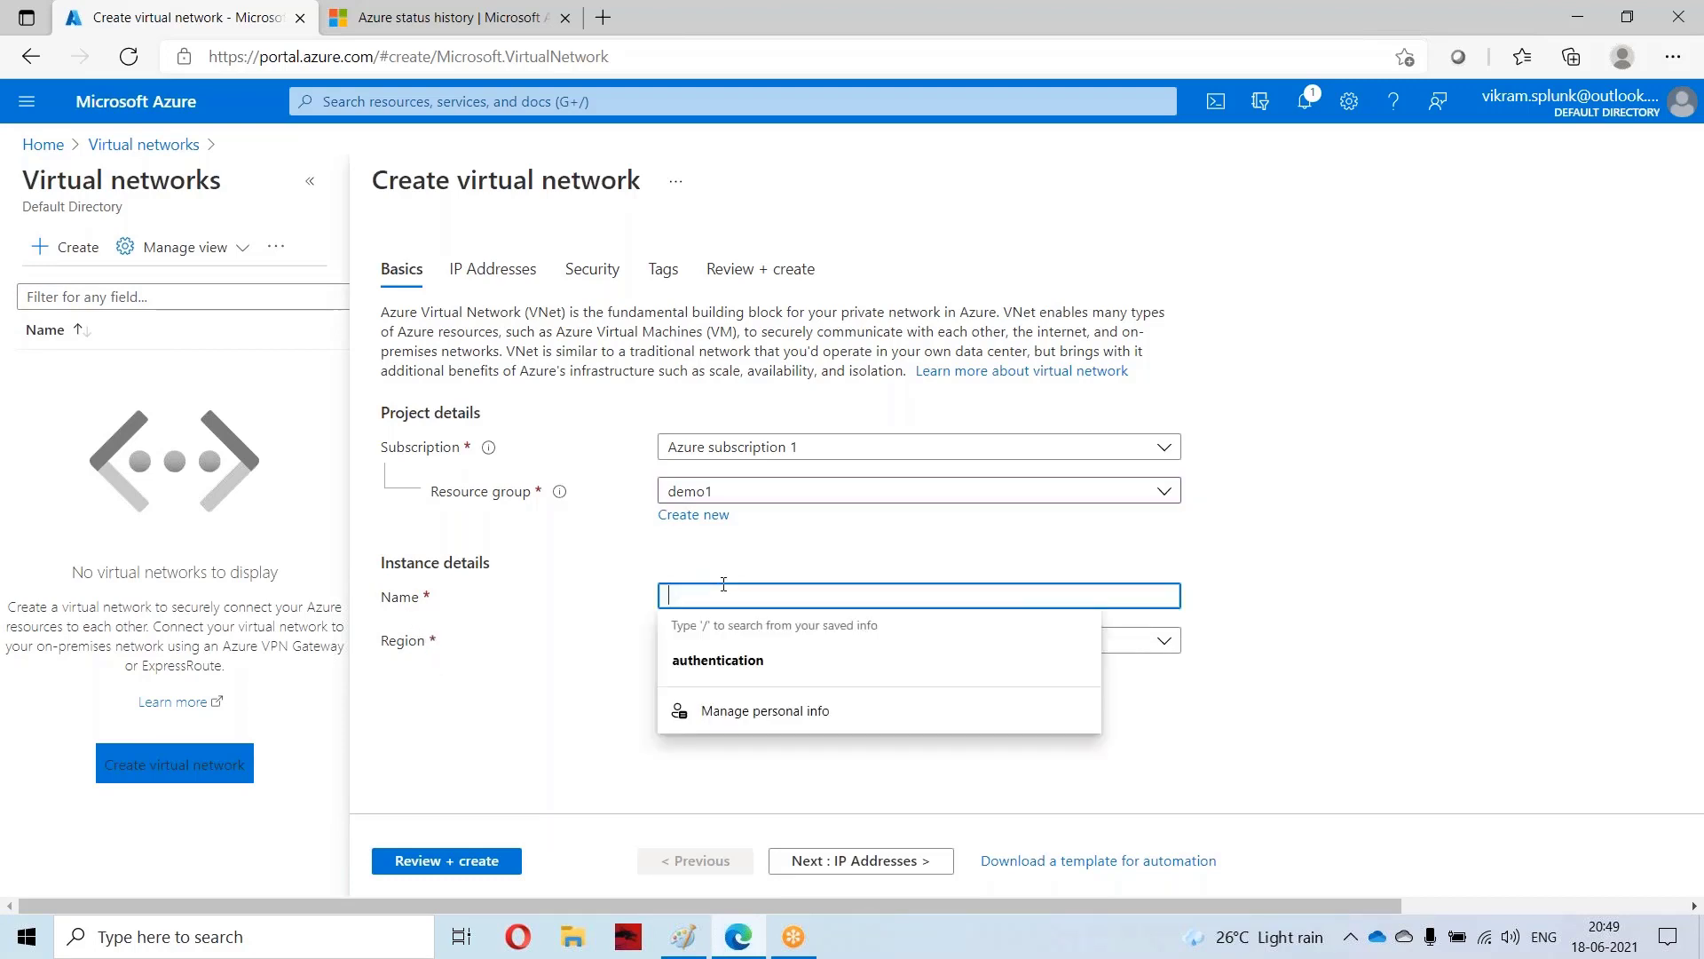
{"action": "type", "text": "vnet_demo1"}
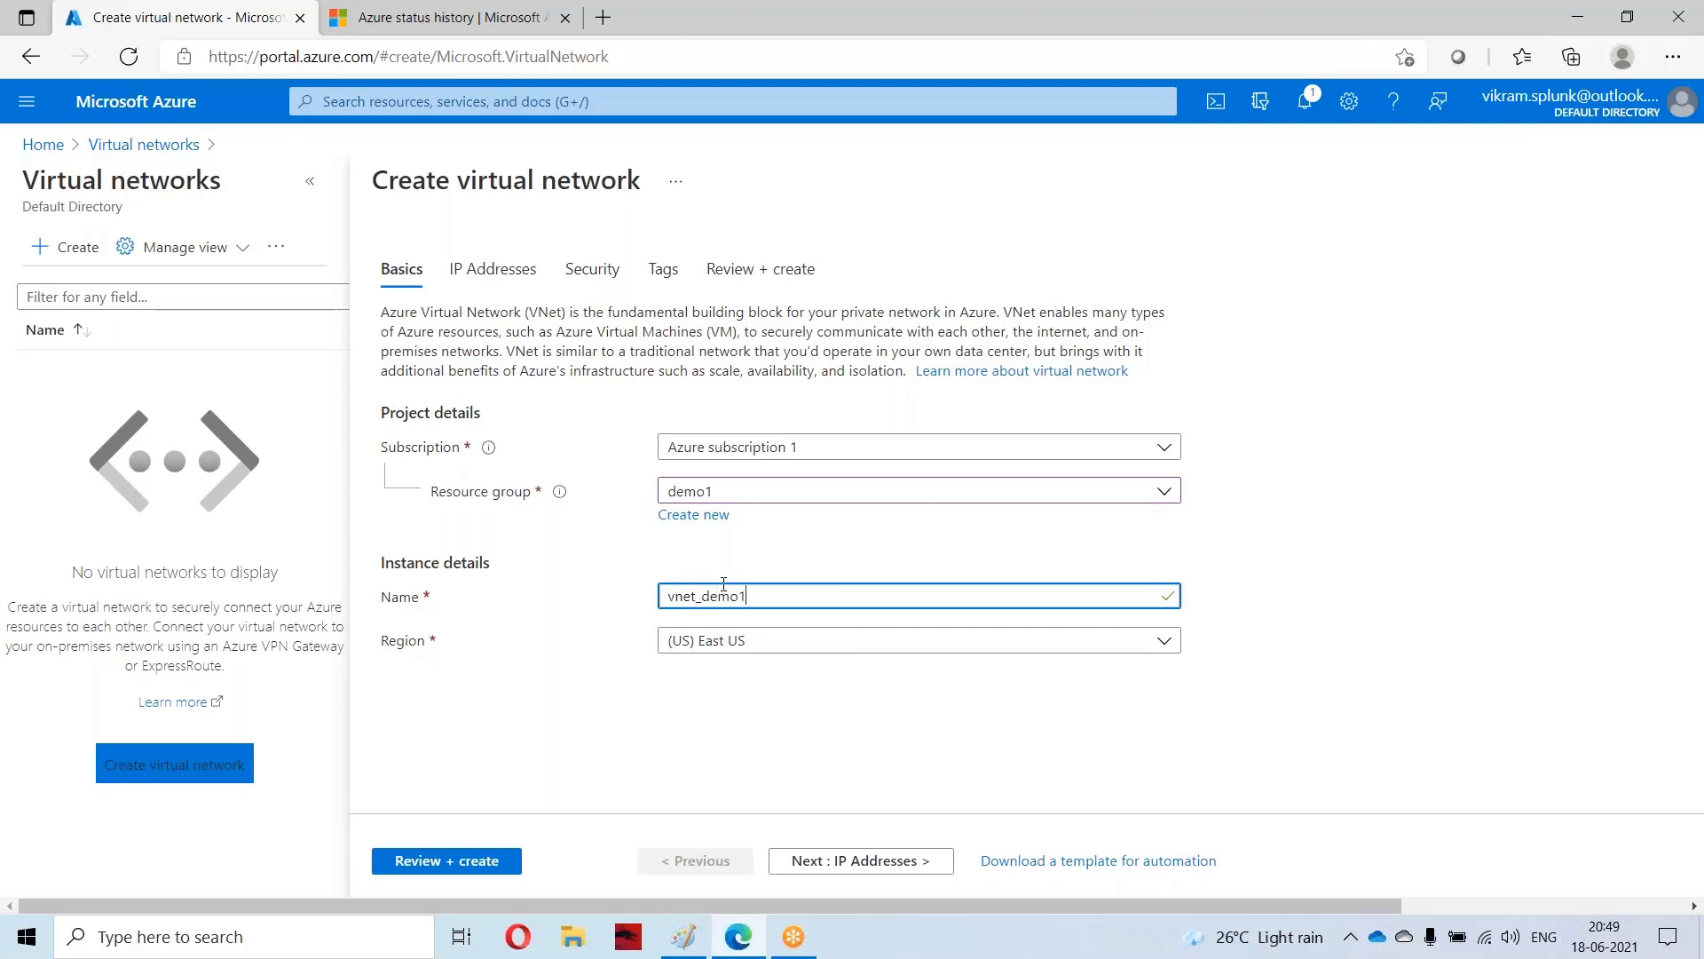
{"action": "left_click", "coordinate": [573, 658]}
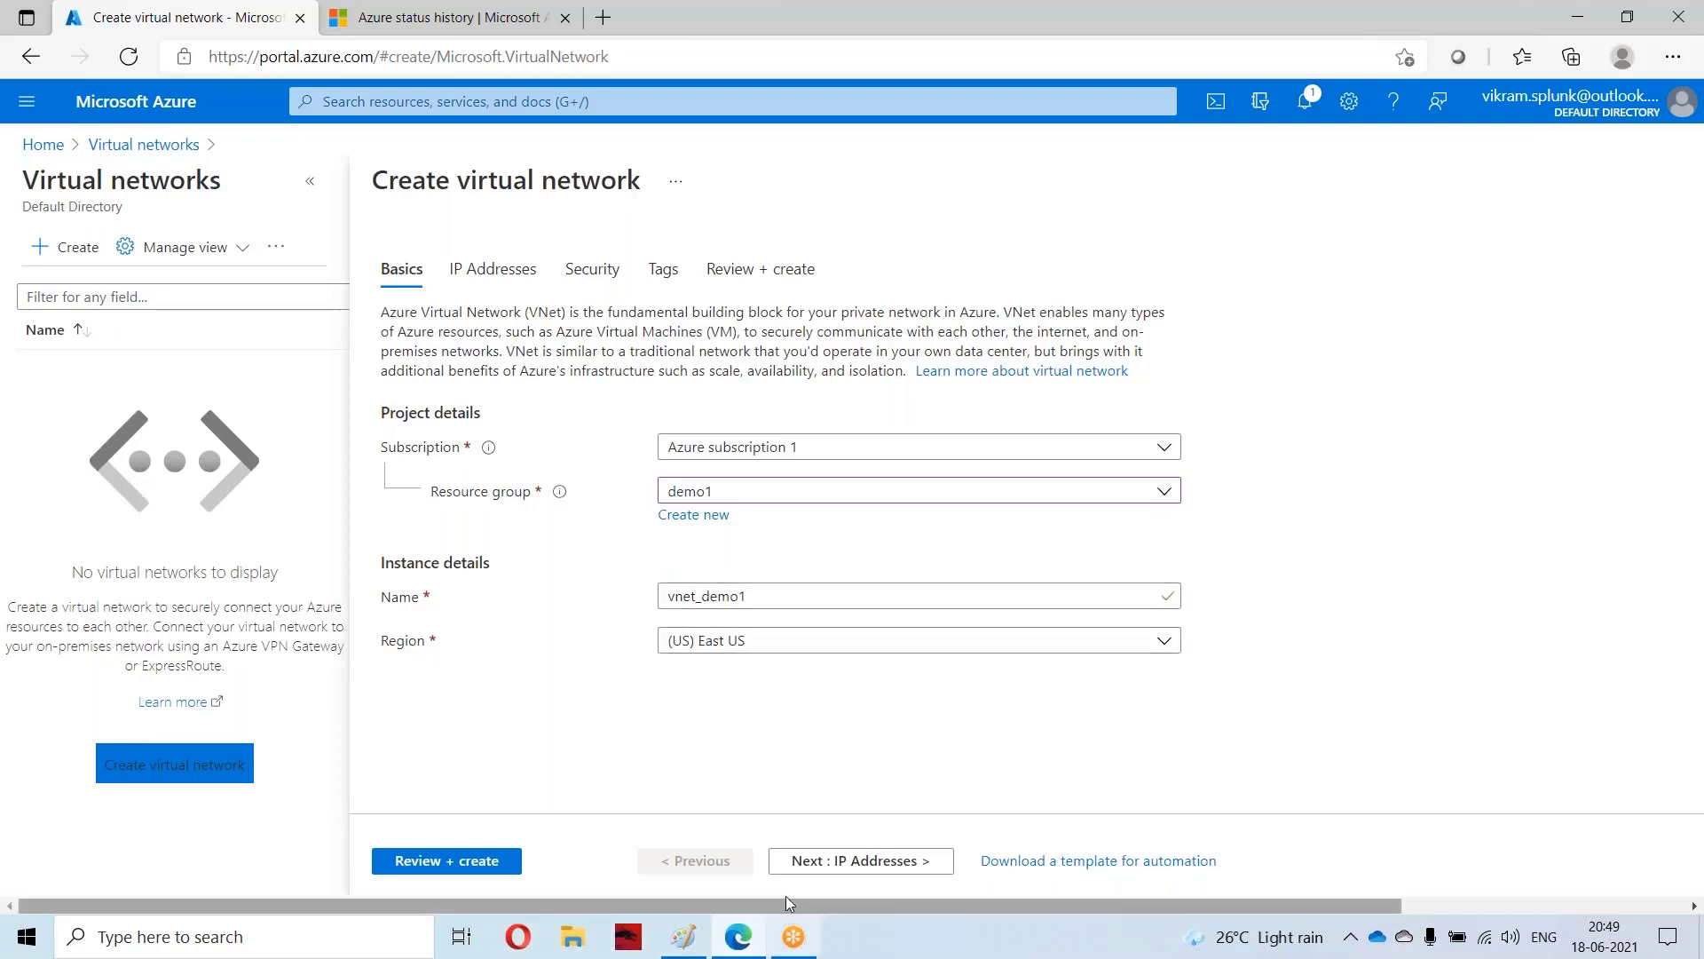
{"action": "left_click", "coordinate": [834, 866]}
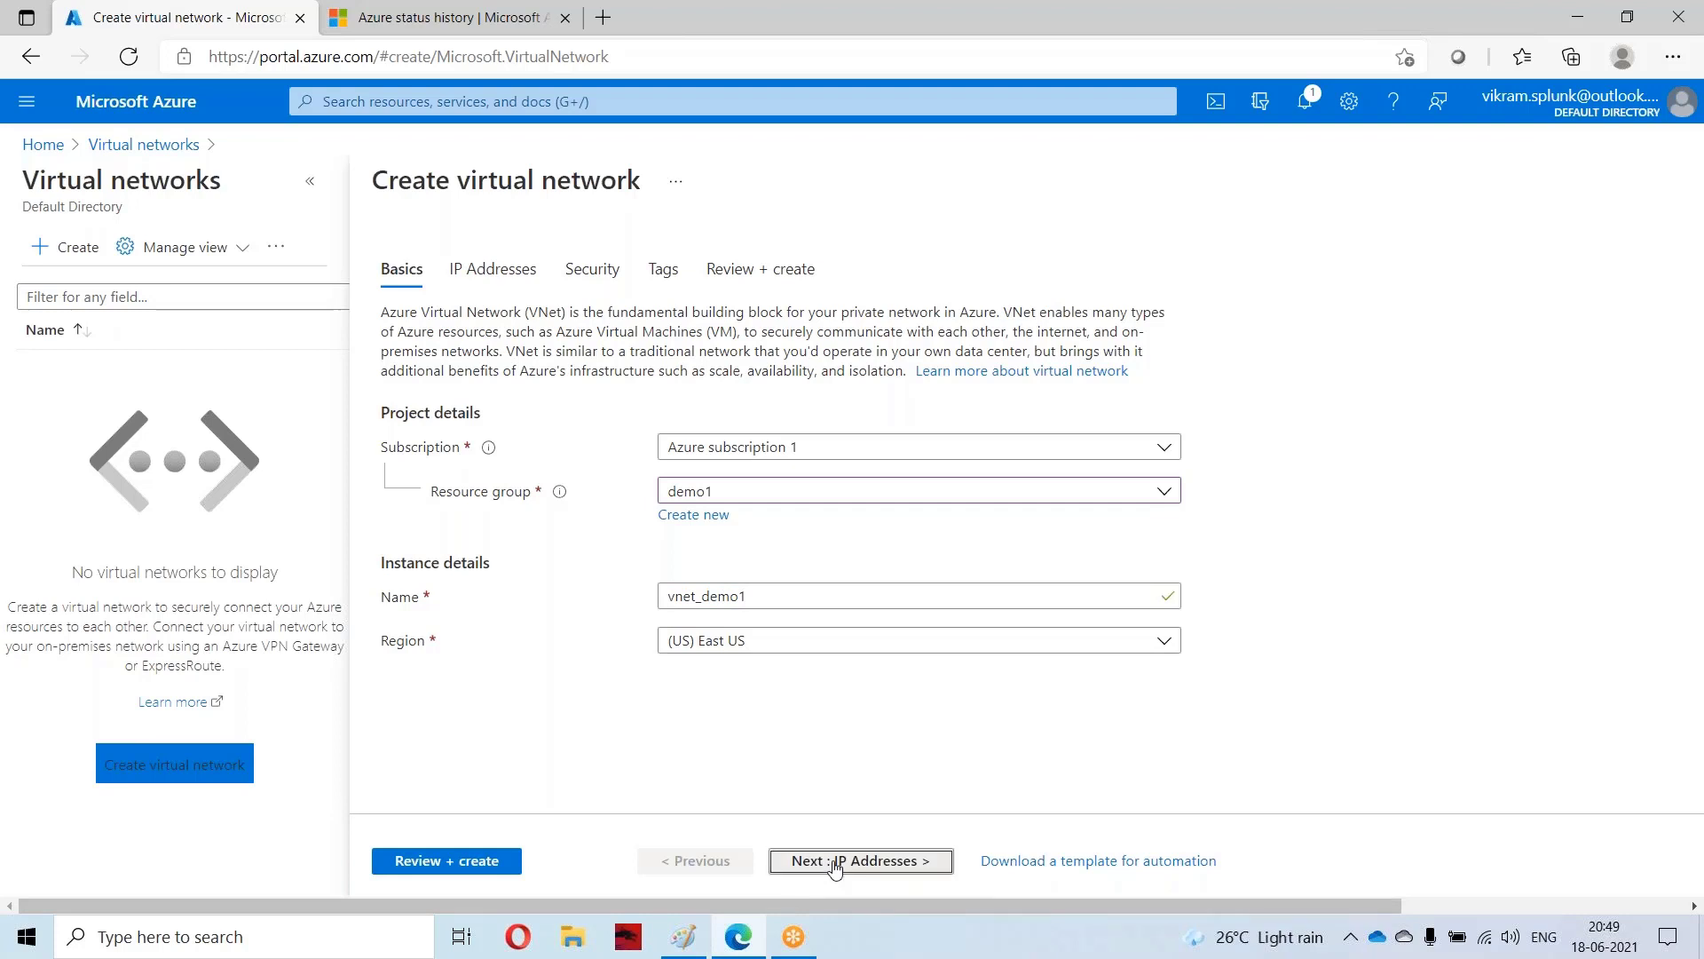
Step: Compare the new virtual network's IPv4 address space with the Vnet and subnet ranges in the Paint diagram, and return to the portal
{"action": "left_click", "coordinate": [441, 391]}
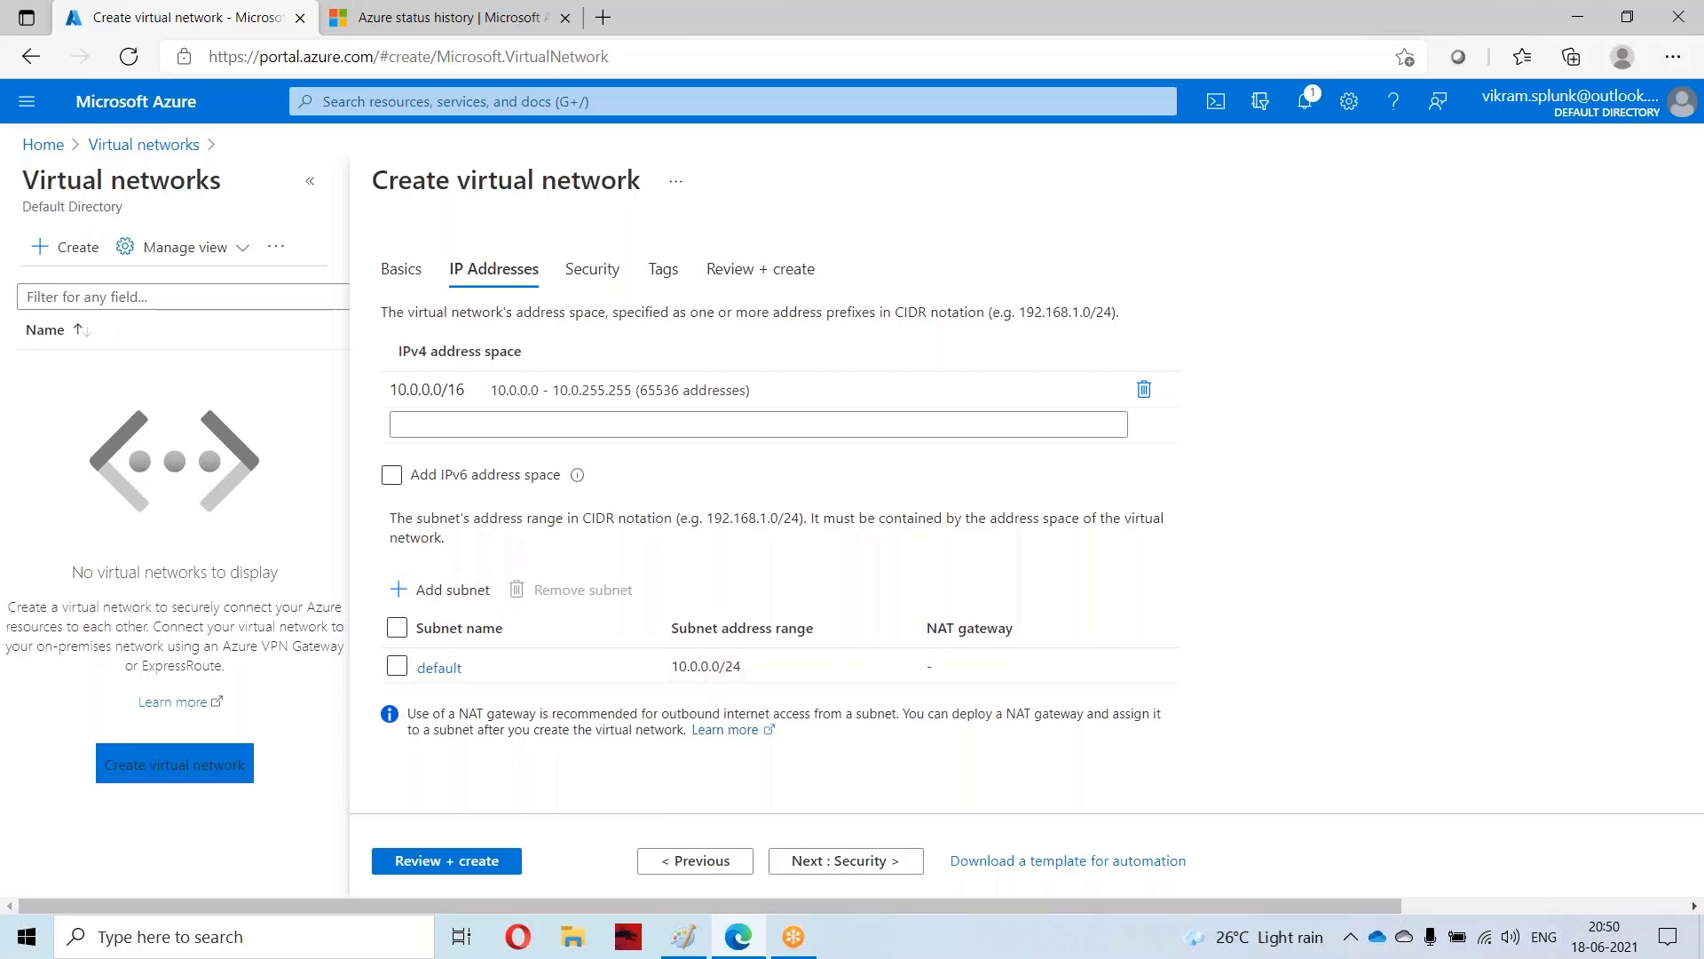
{"action": "left_click", "coordinate": [695, 944]}
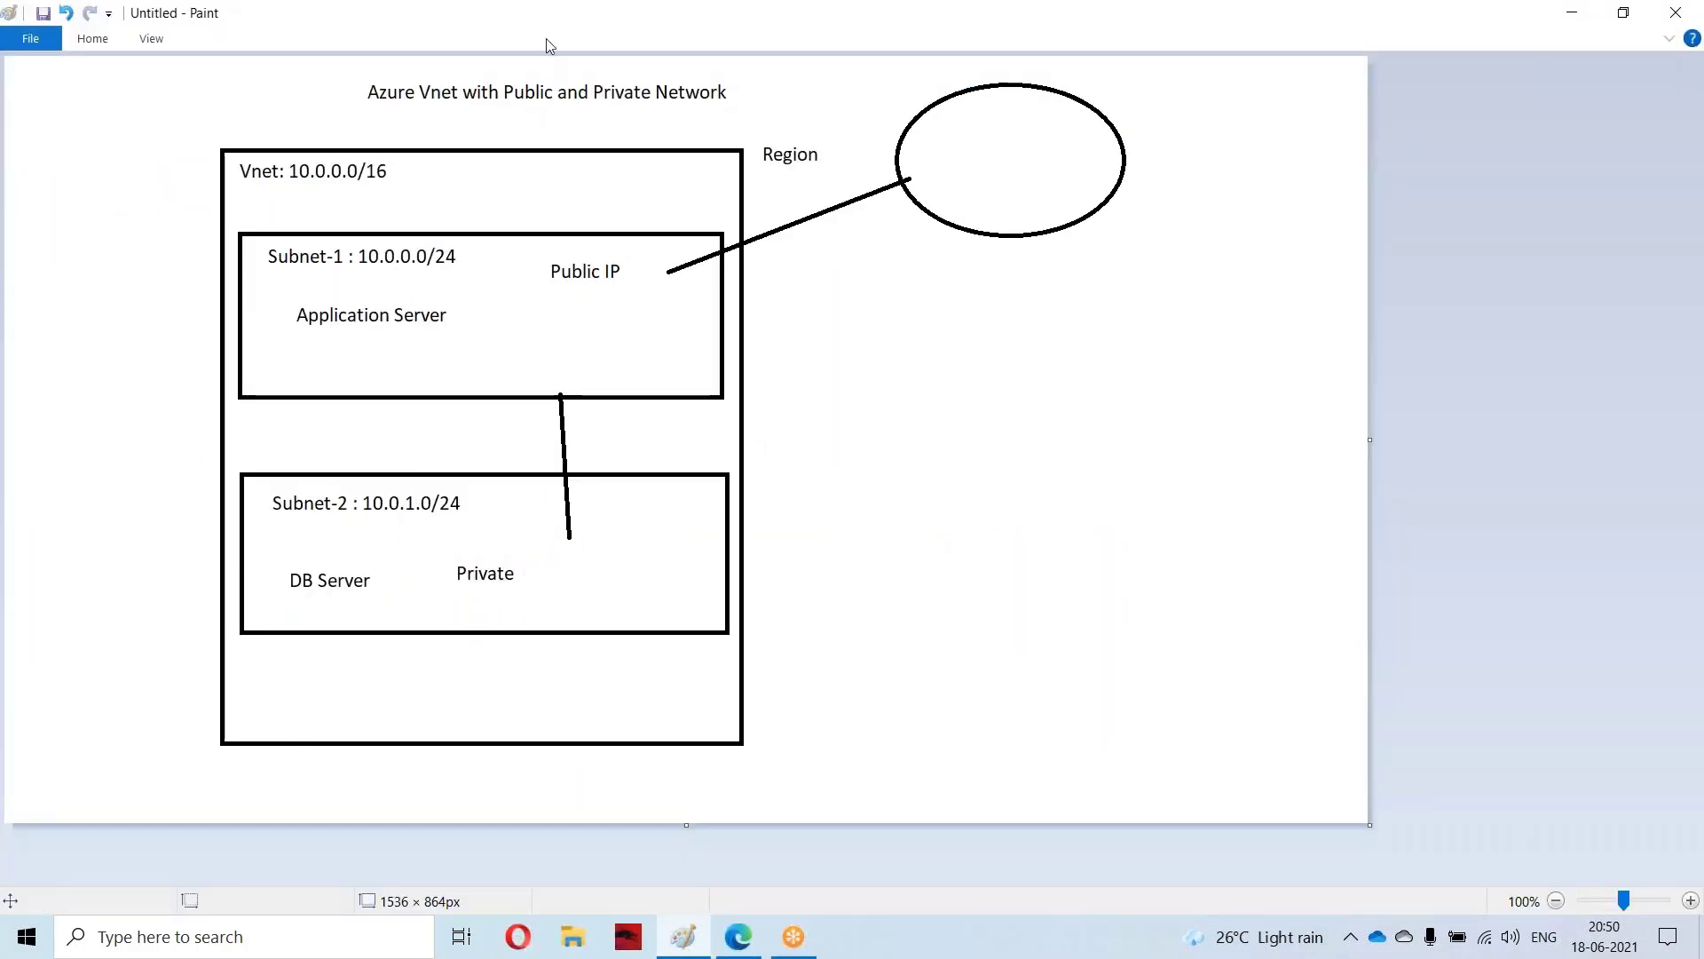
{"action": "right_click", "coordinate": [568, 20]}
{"action": "left_click", "coordinate": [626, 96]}
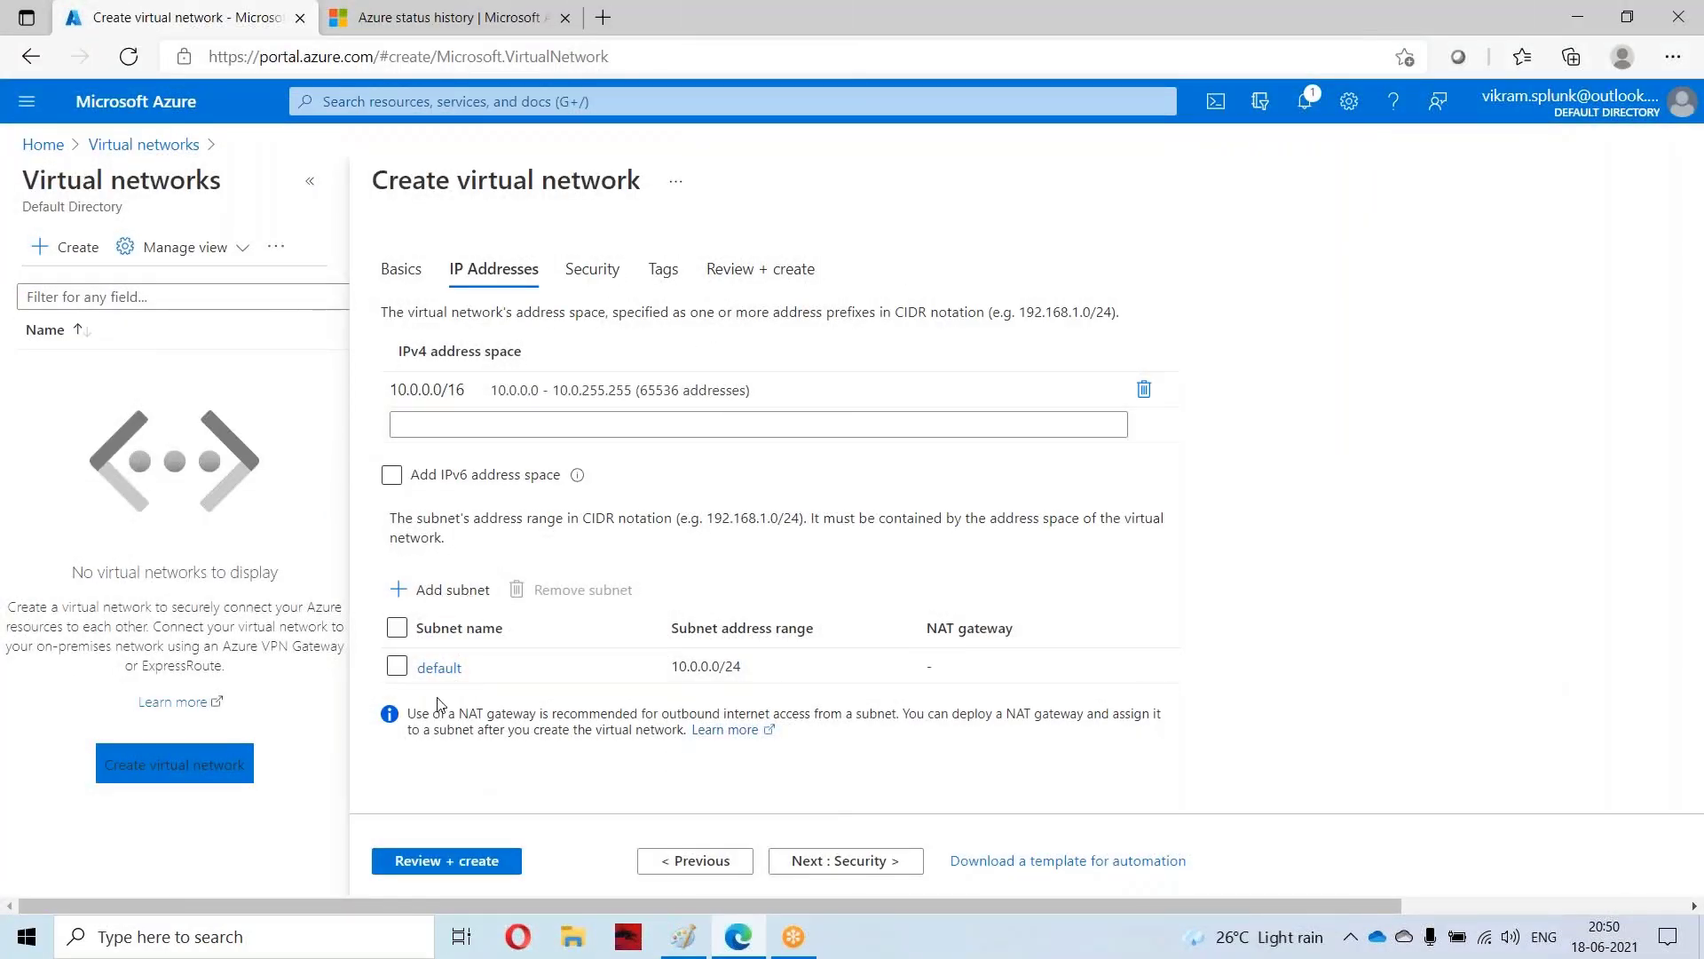
Step: Add a subnet named dbSubnet with the address range 10.0.1.0/24 to the new virtual network
{"action": "left_click", "coordinate": [445, 595]}
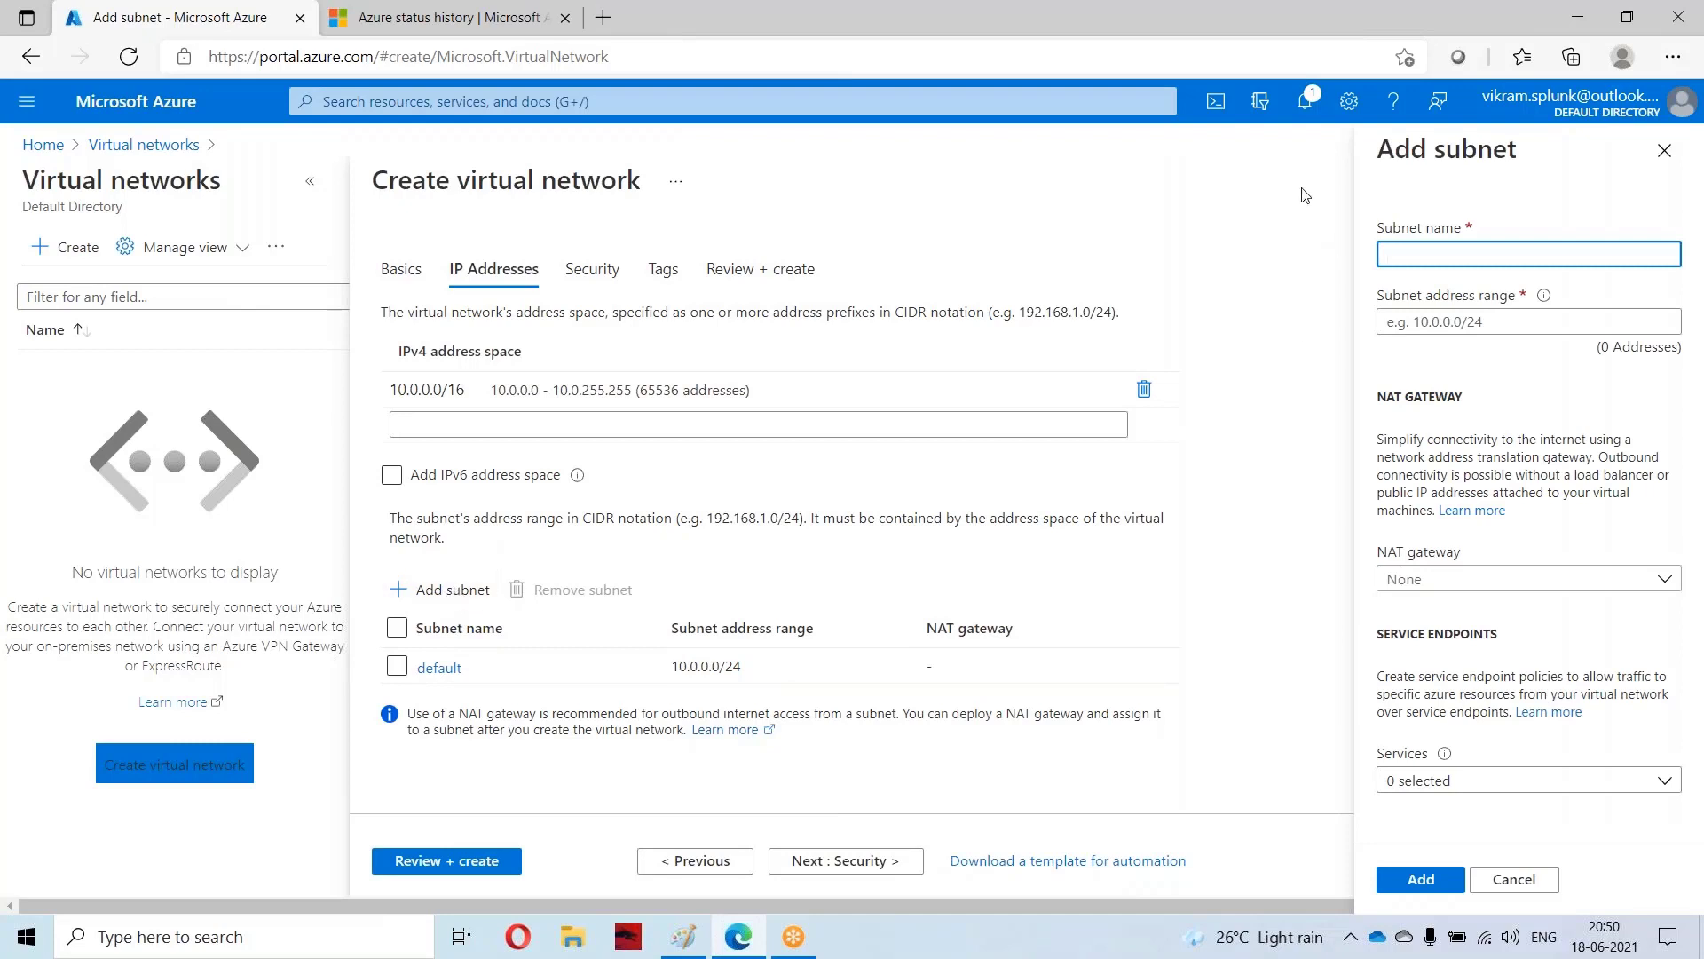
{"action": "left_click", "coordinate": [1315, 92]}
{"action": "left_click", "coordinate": [1296, 163]}
{"action": "key", "text": "ctrl+a"}
{"action": "type", "text": "d"}
{"action": "left_click", "coordinate": [1431, 325]}
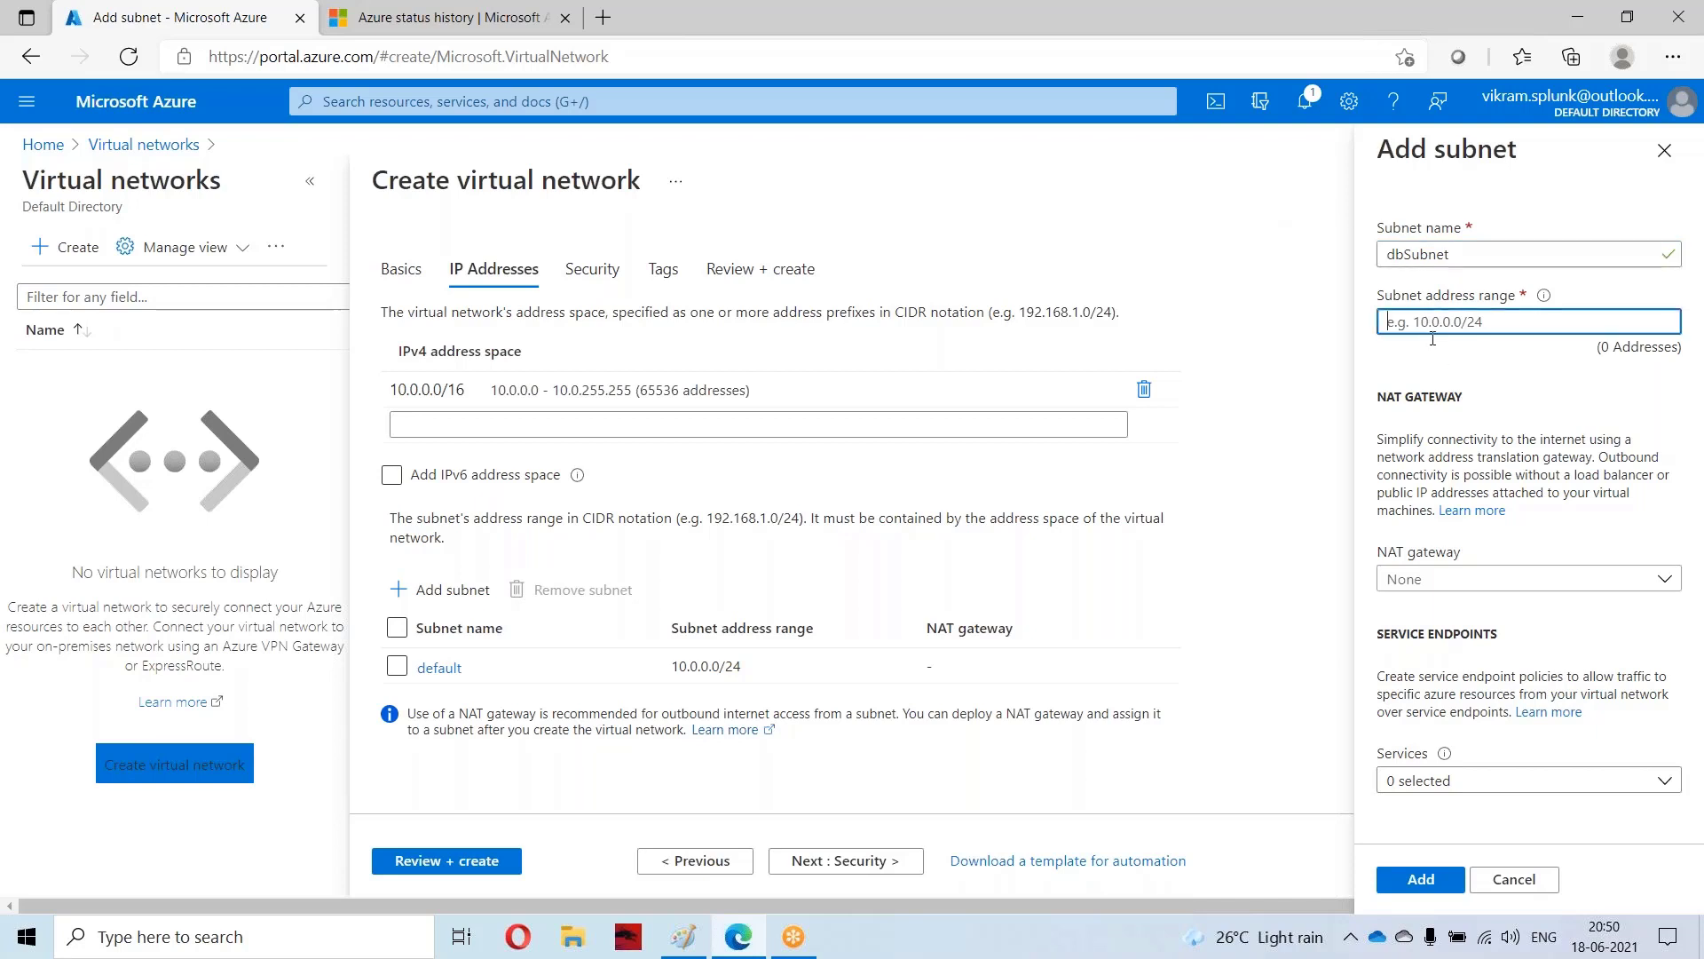
{"action": "type", "text": "10.0."}
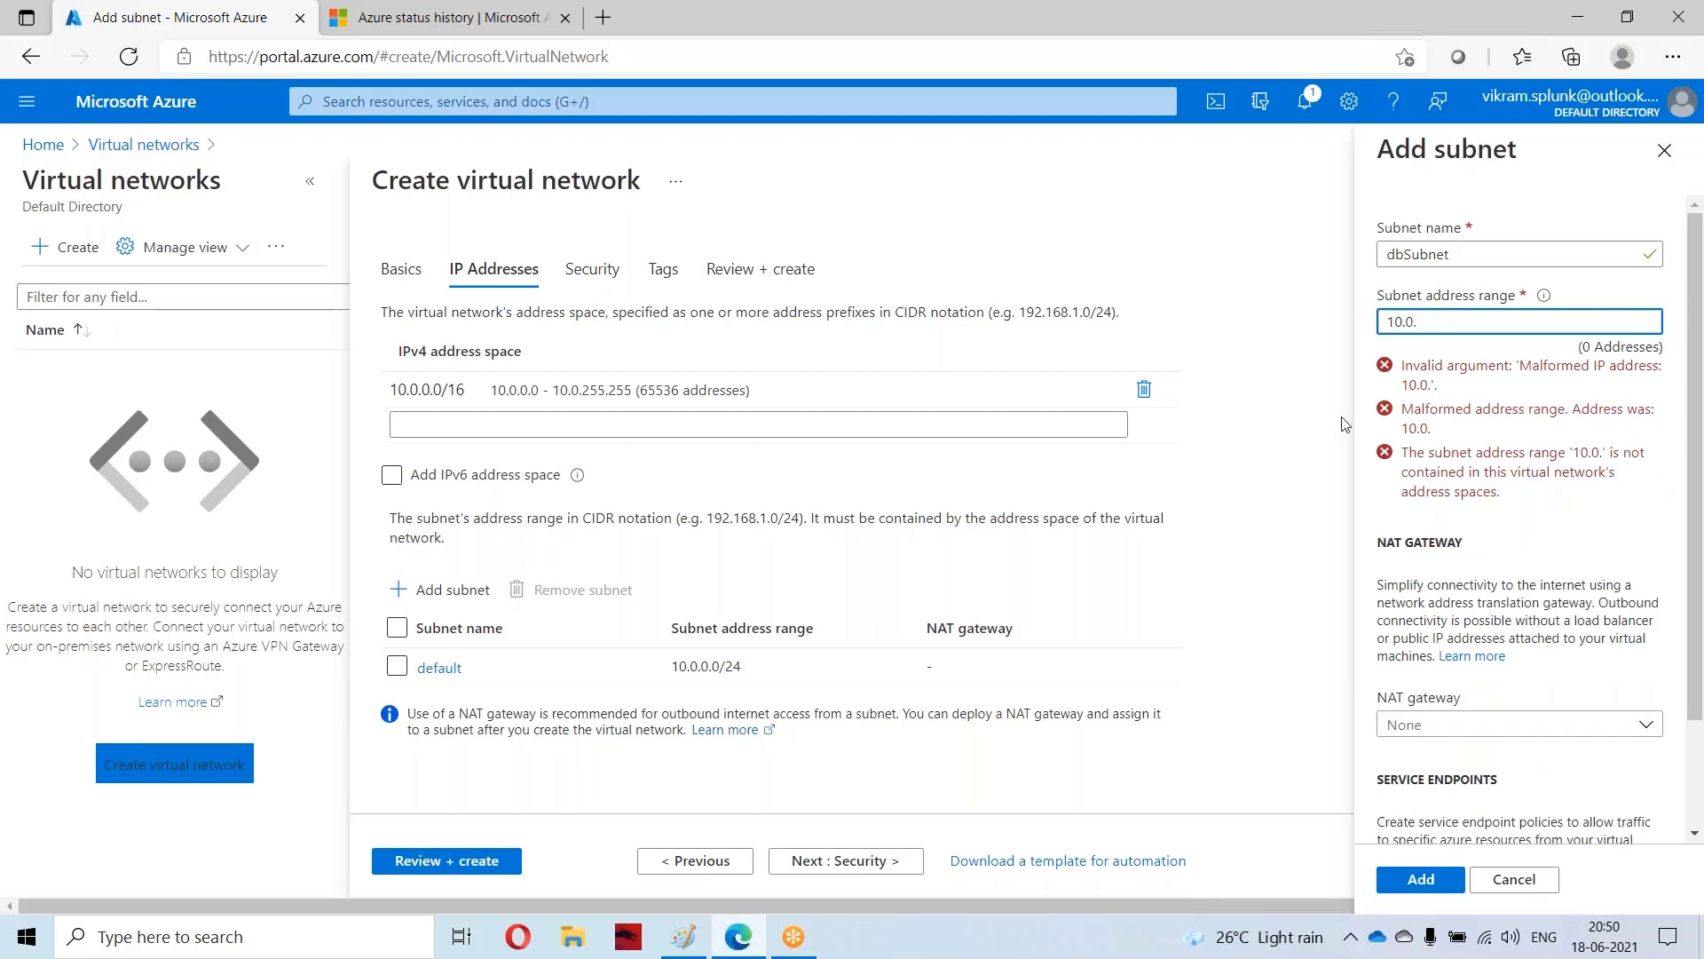
{"action": "type", "text": "1.0"}
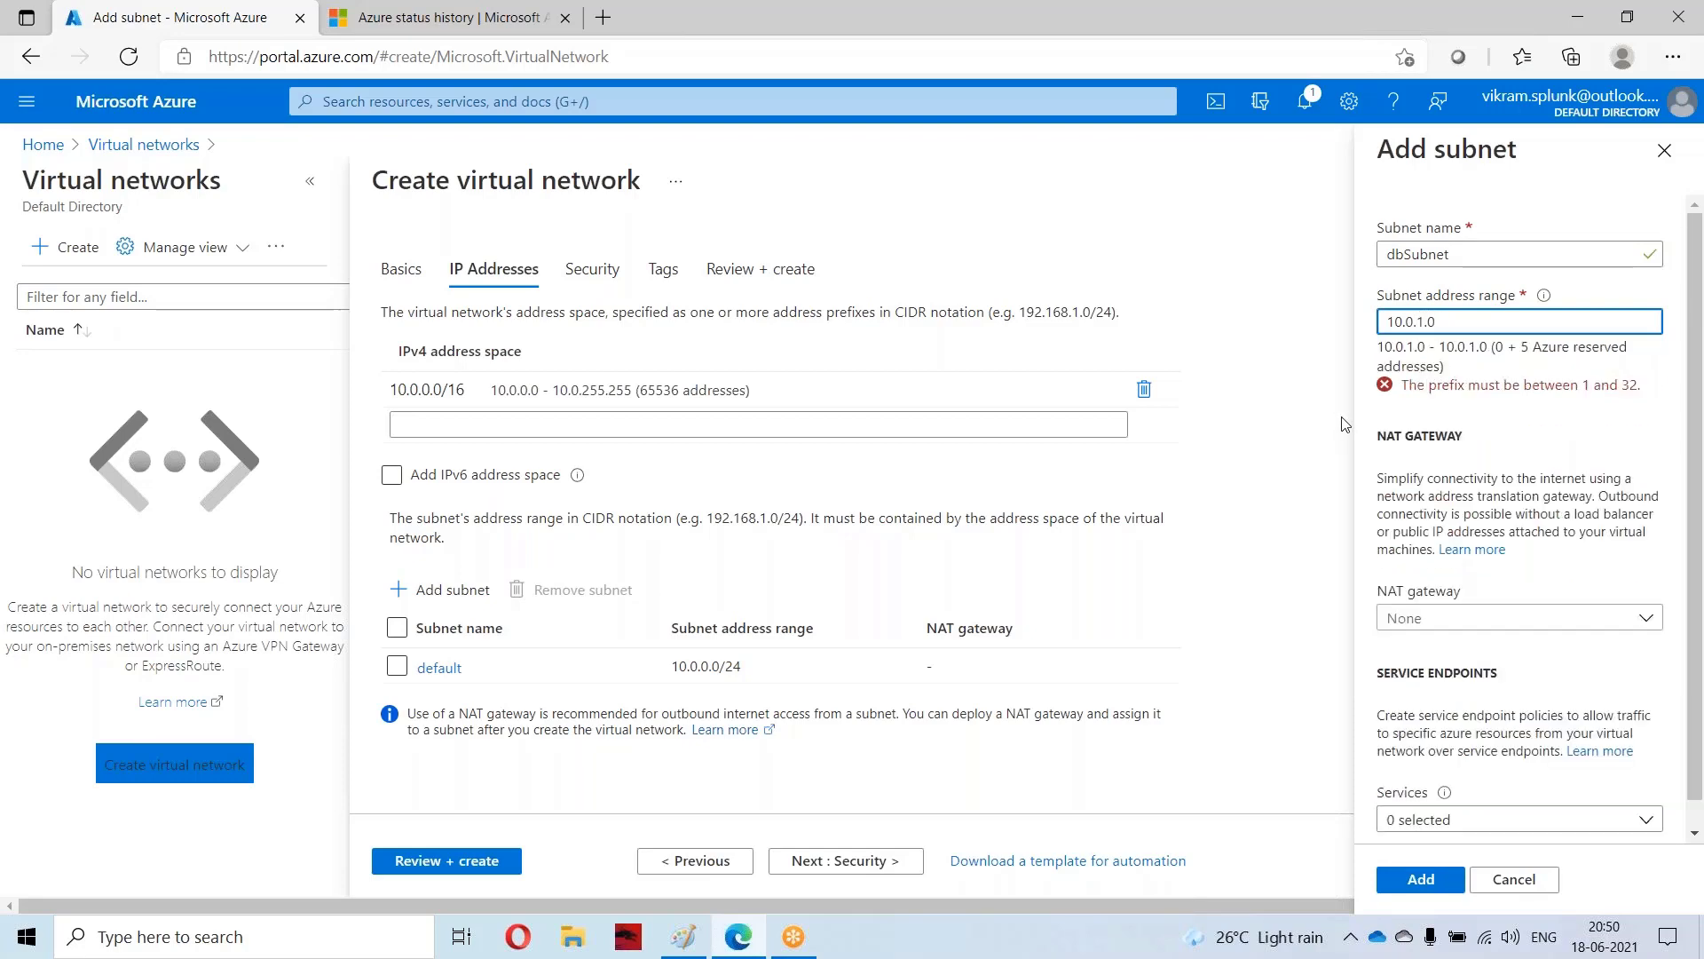
{"action": "type", "text": "/24"}
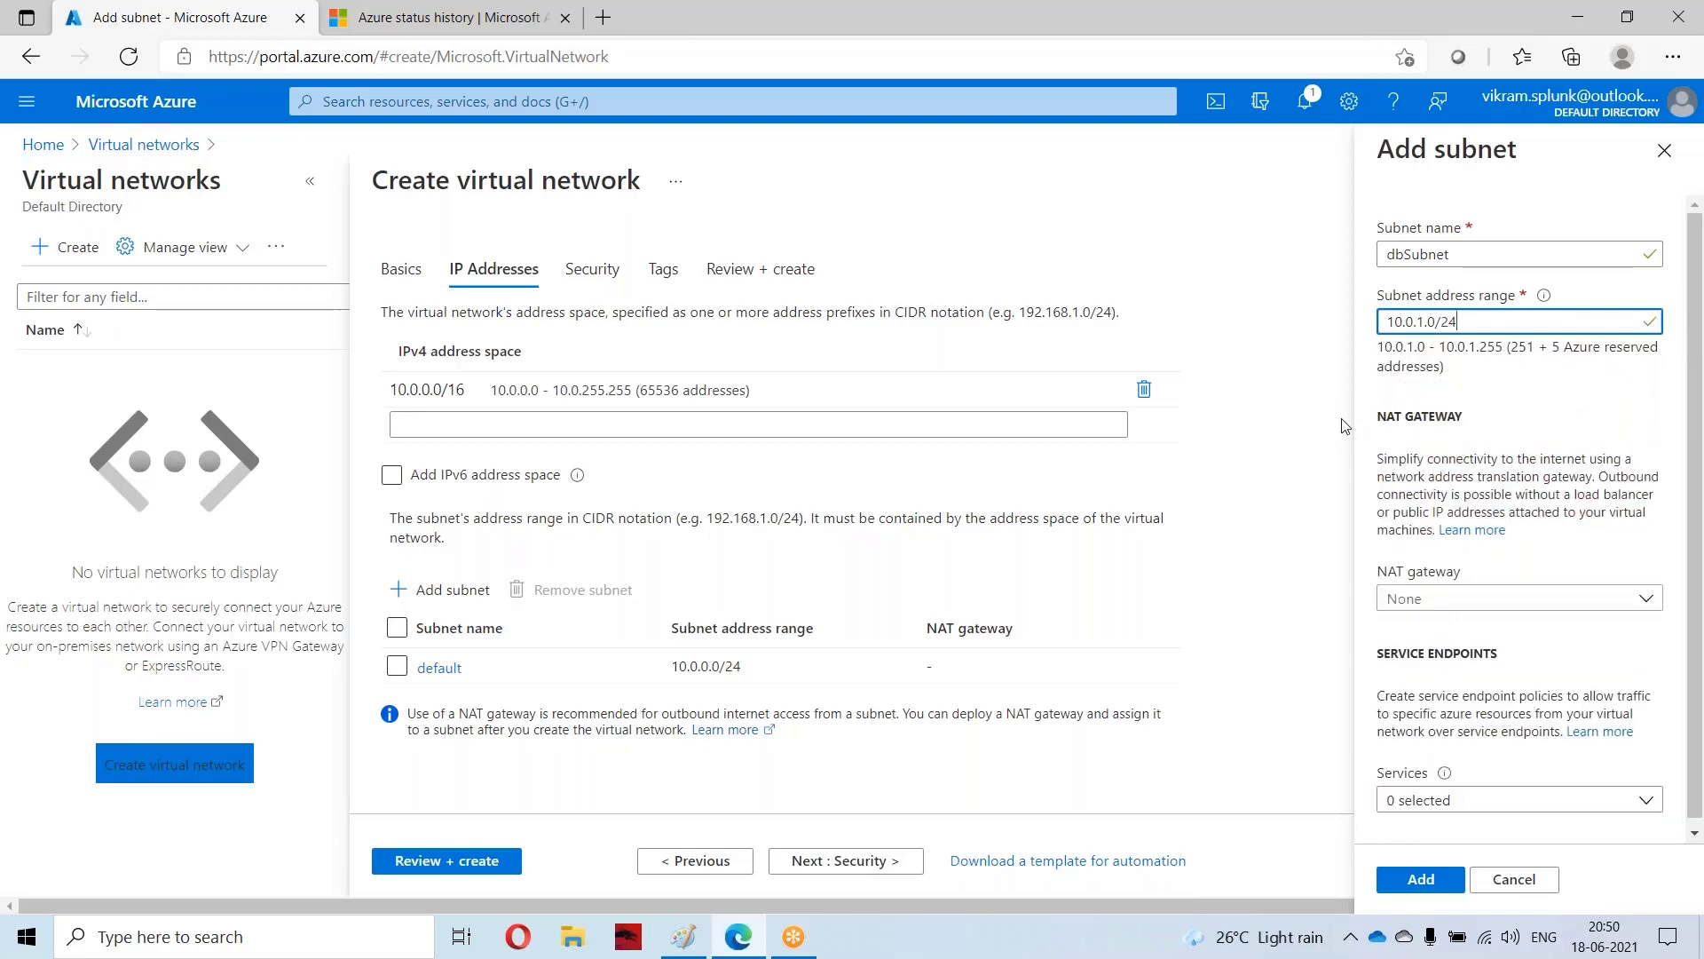
{"action": "scroll", "coordinate": [1536, 654], "scroll_direction": "down", "scroll_amount": 1}
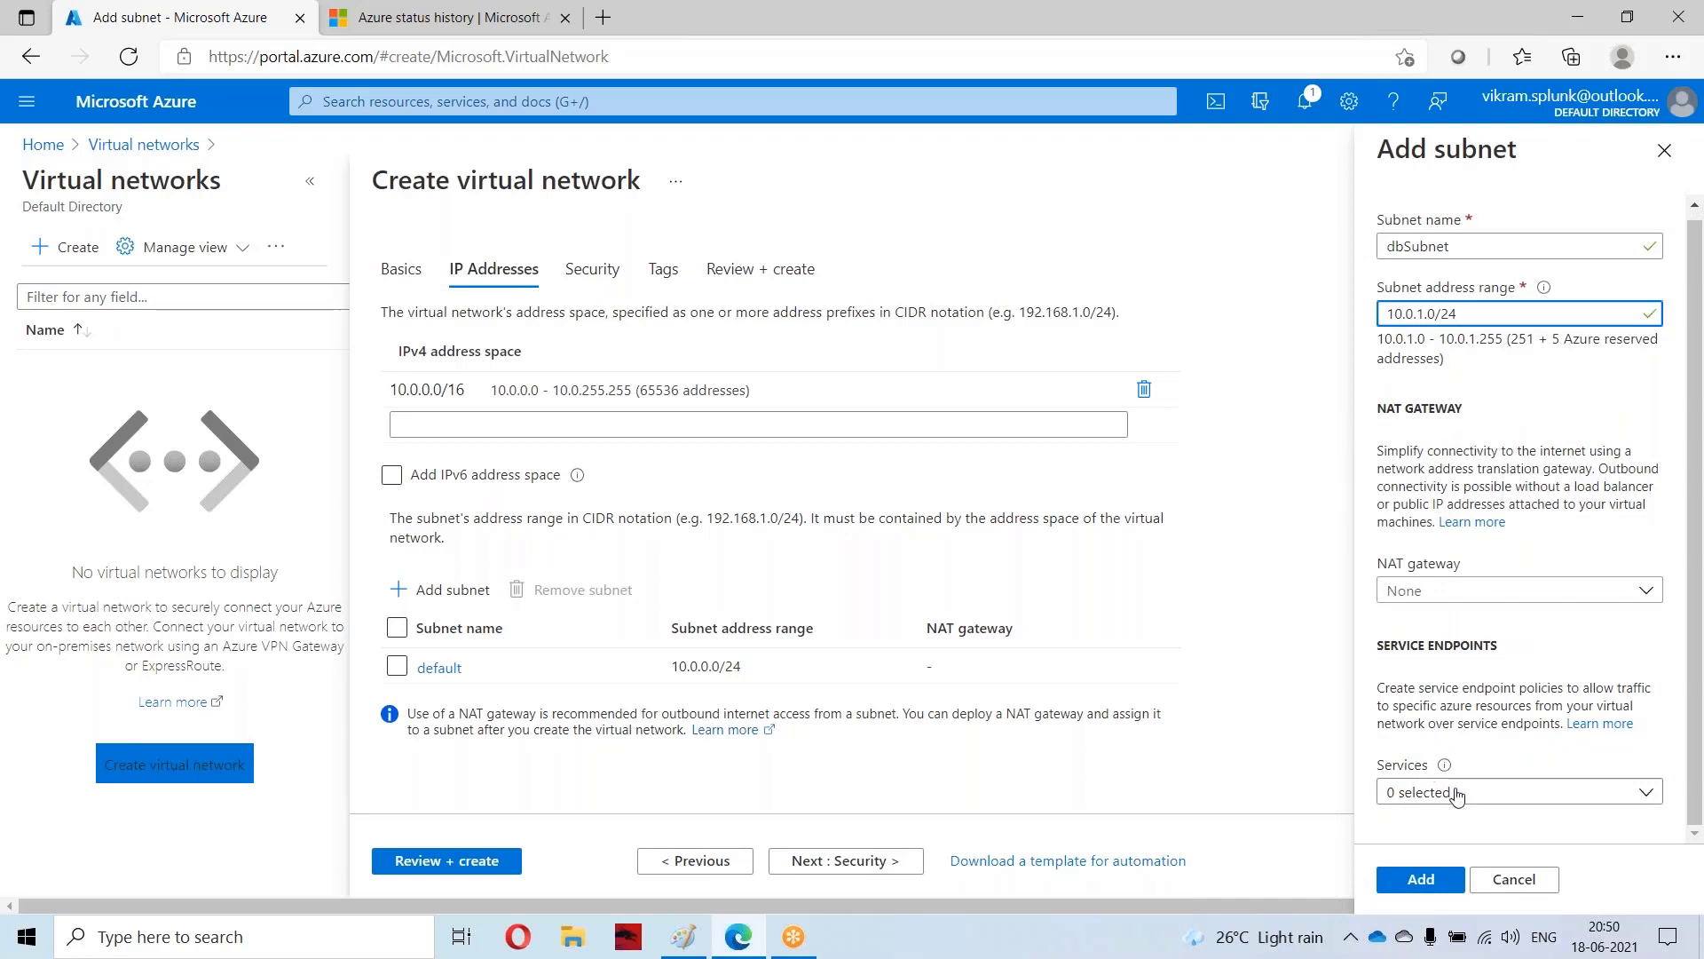
{"action": "scroll", "coordinate": [1477, 748], "scroll_direction": "up", "scroll_amount": 1}
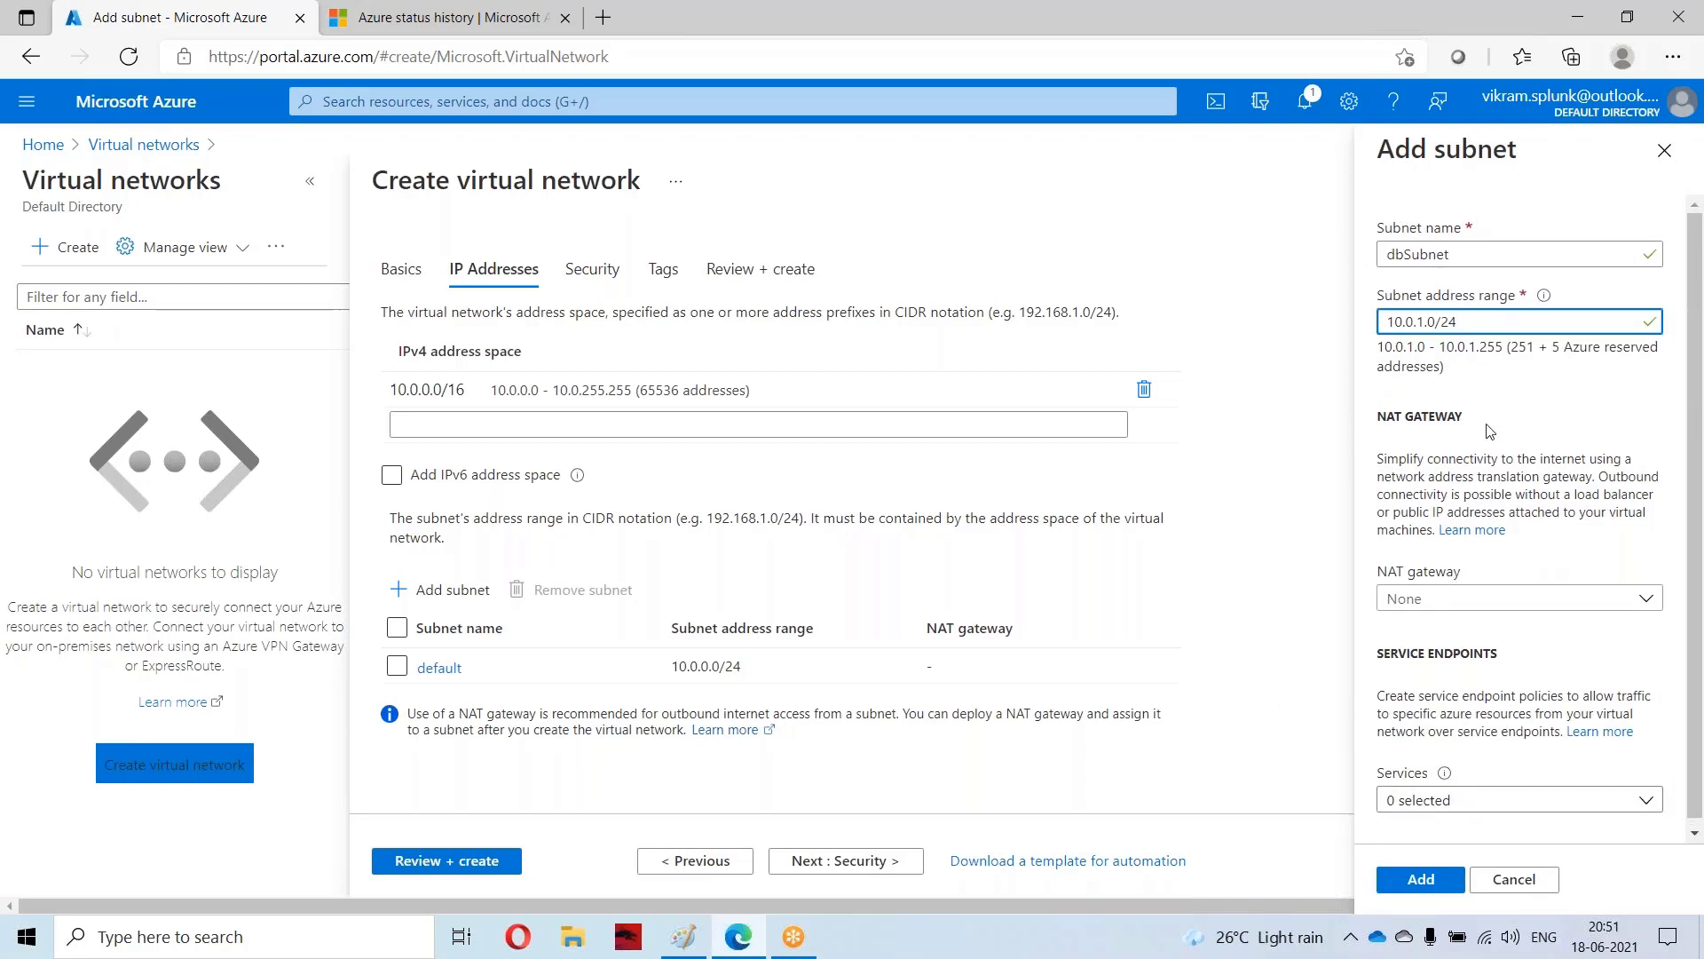
{"action": "left_click", "coordinate": [1418, 880]}
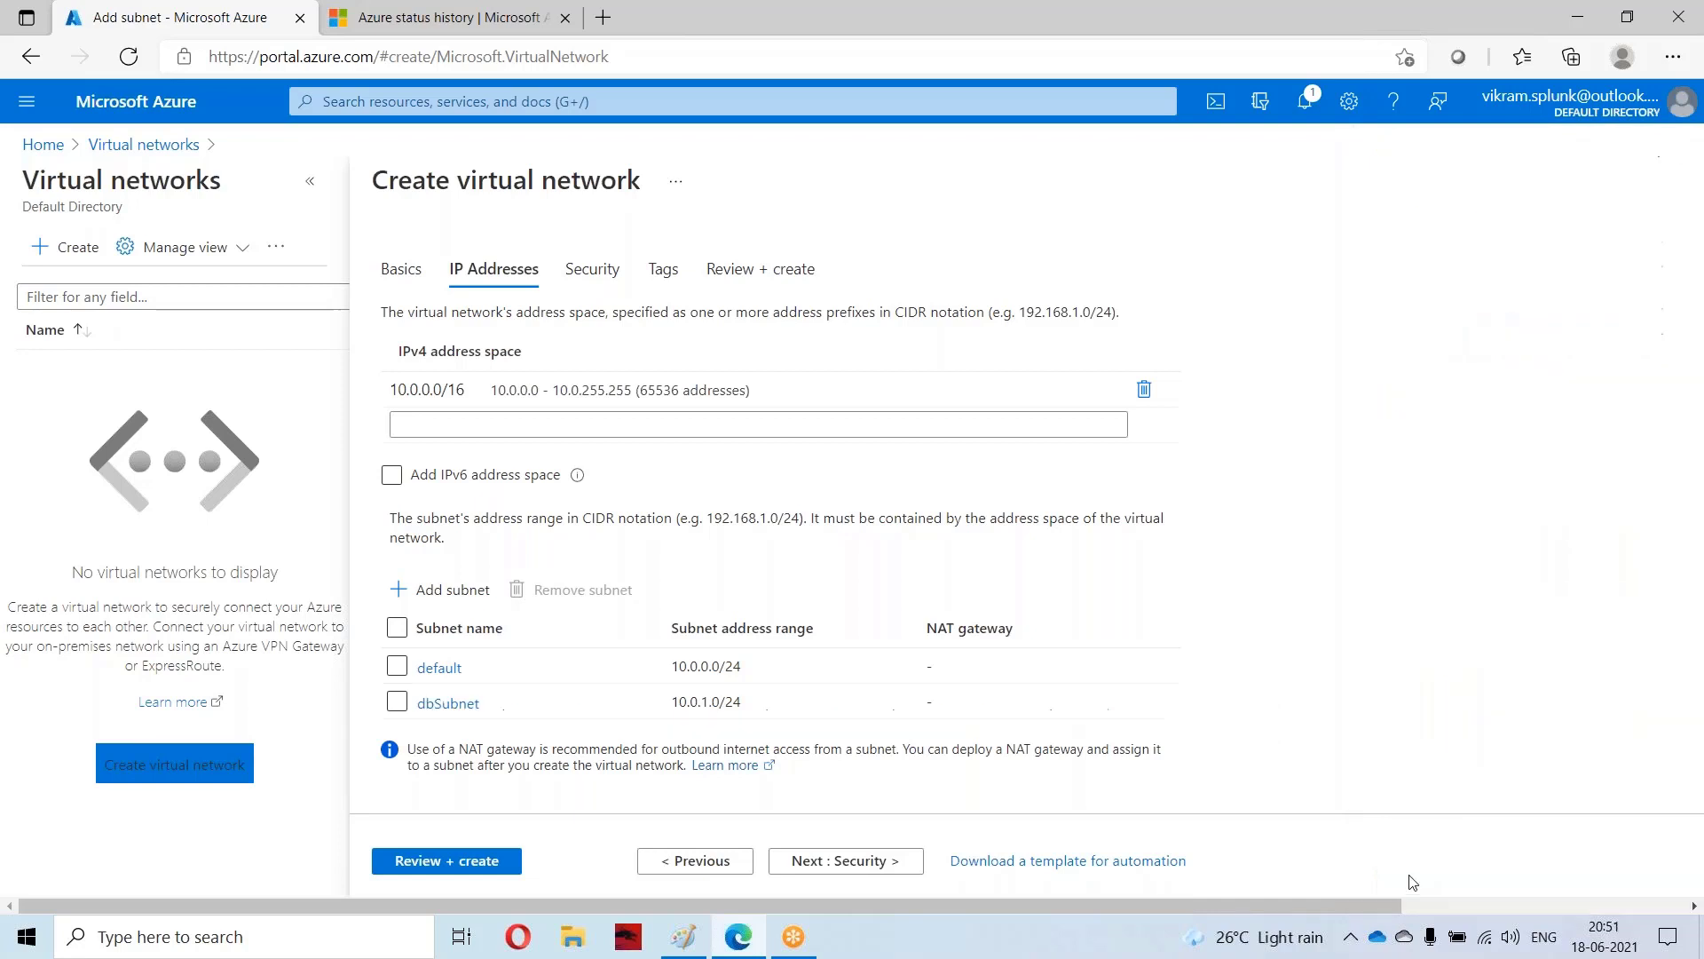
Step: Rename the default subnet to ApplicationServer and save it
{"action": "left_click", "coordinate": [439, 667]}
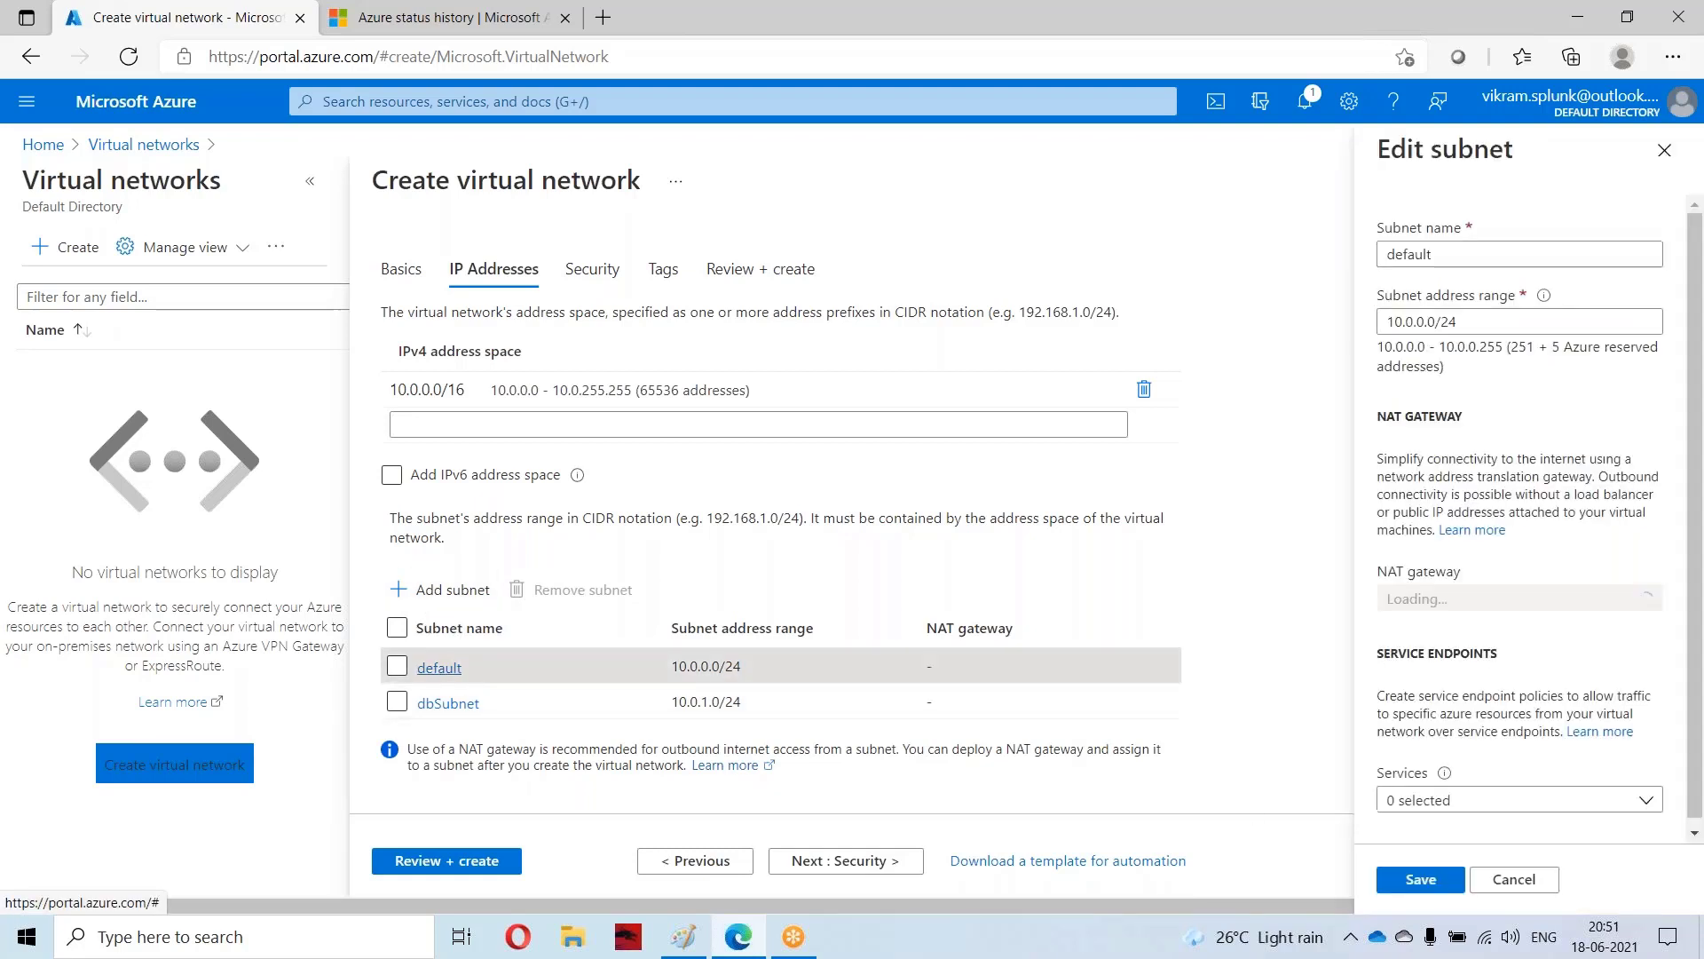
{"action": "left_click_drag", "start_coordinate": [1451, 259], "coordinate": [1329, 249]}
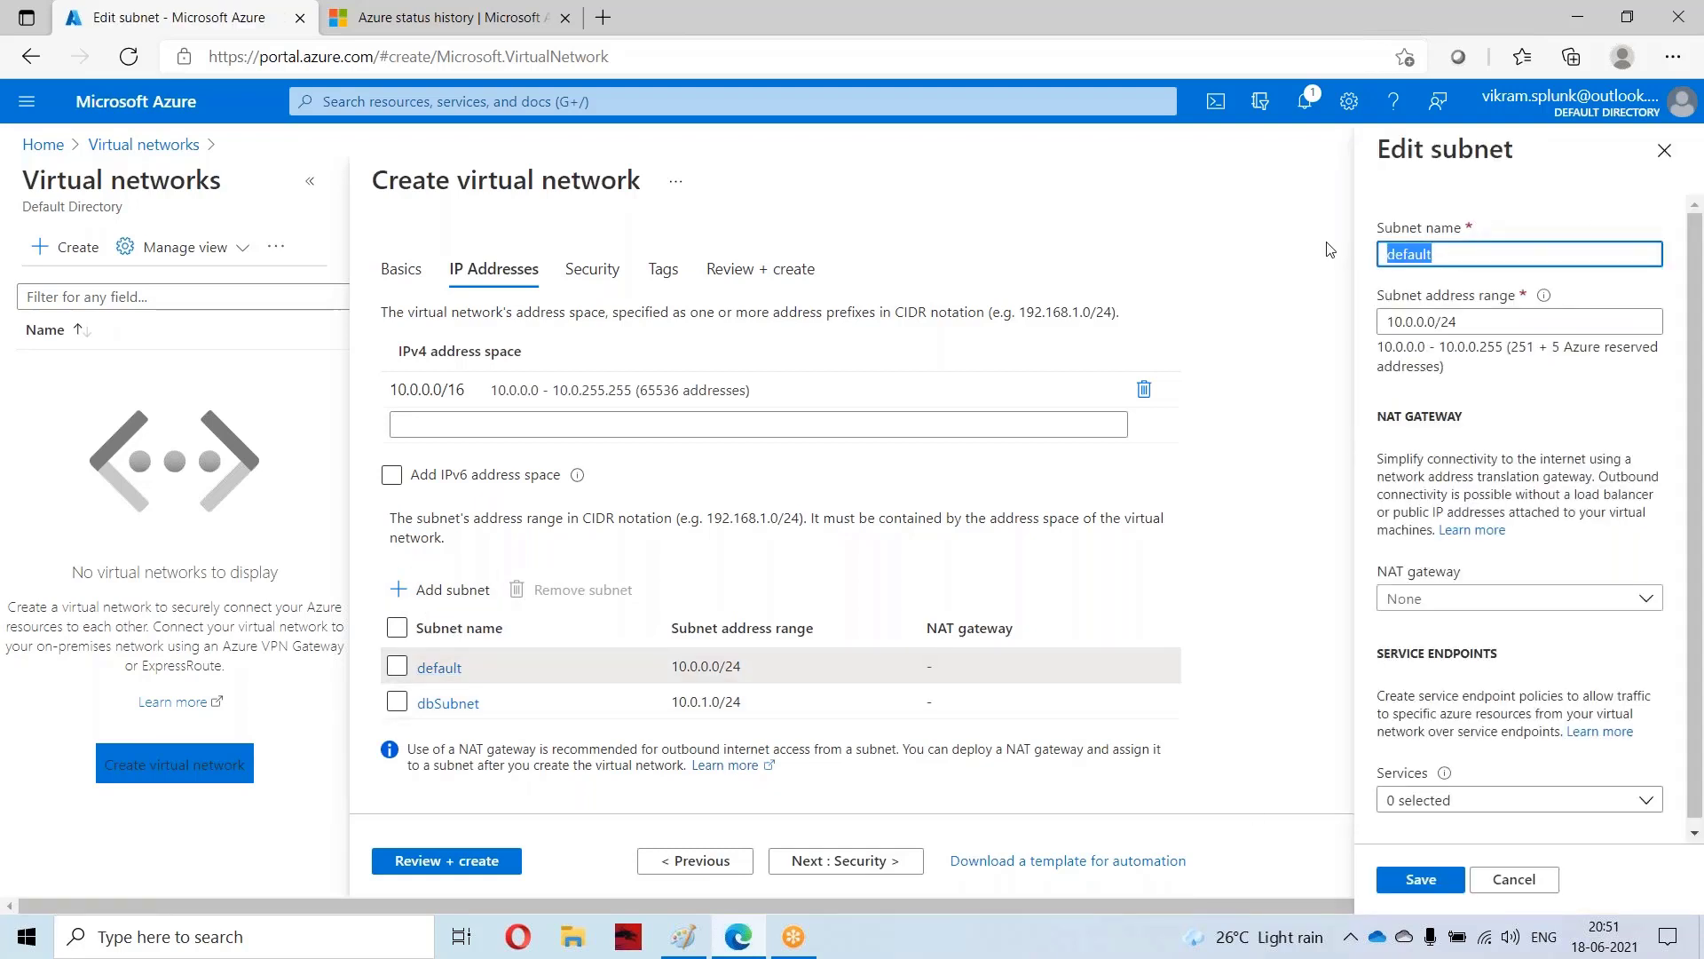
{"action": "type", "text": "ApplicationServer"}
{"action": "left_click", "coordinate": [1417, 878]}
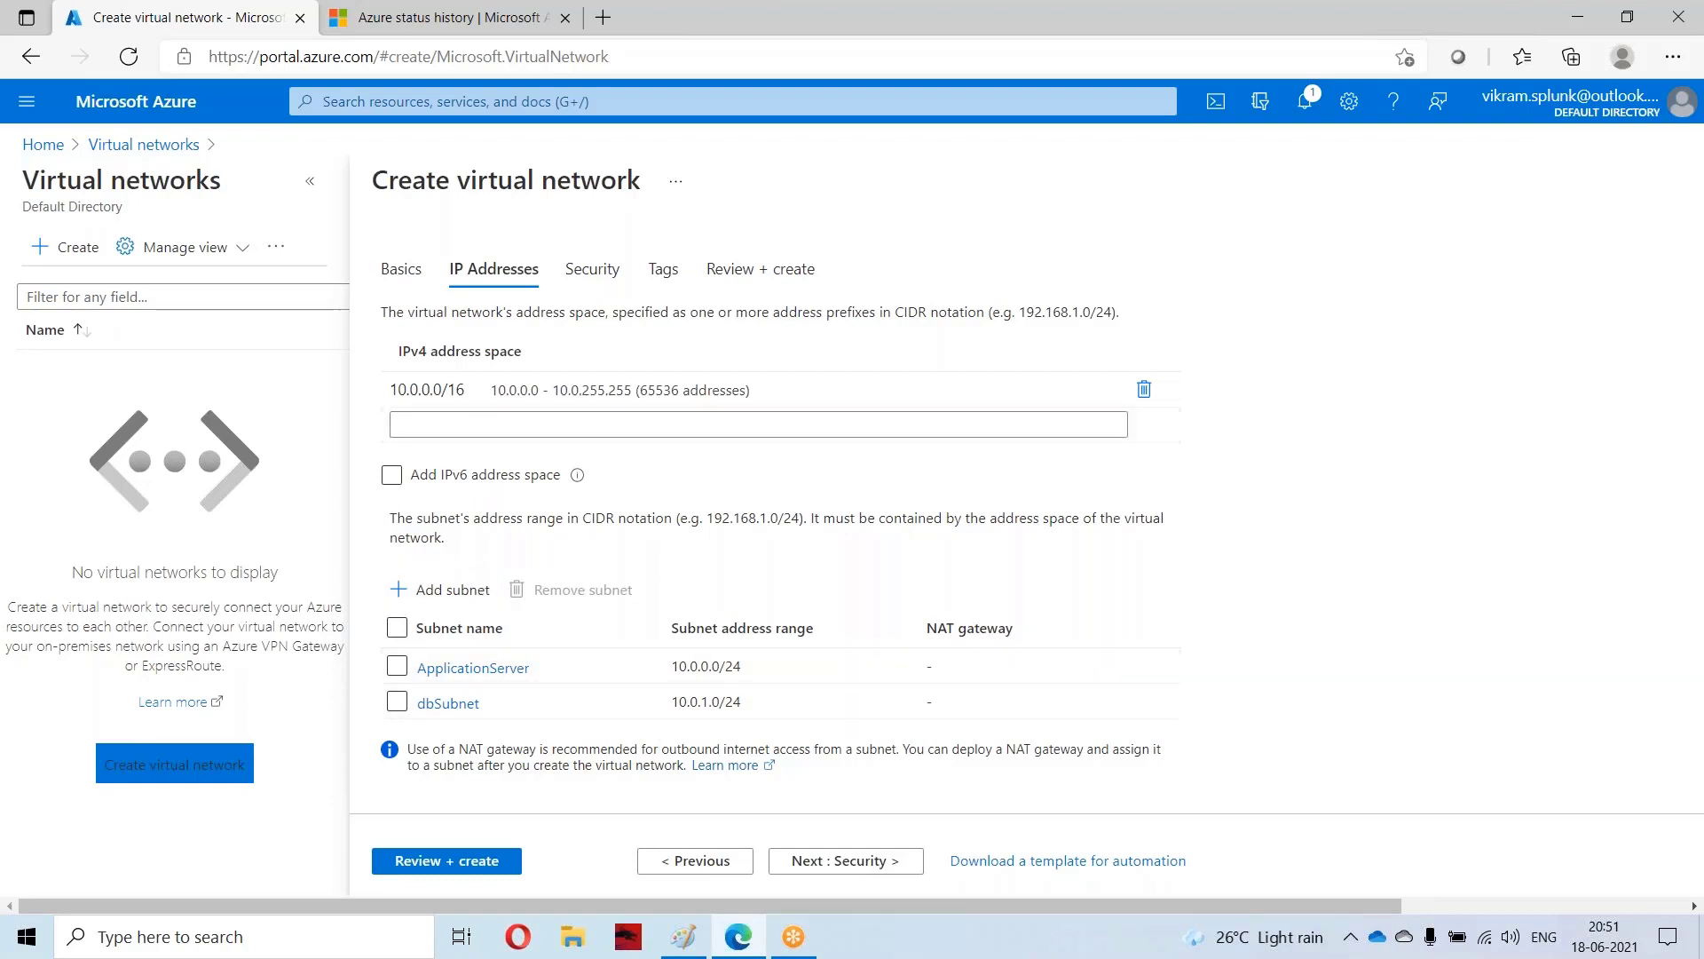
Step: Keep the default security settings without tags, create the virtual network, and open the deployed vnet_demo1 resource
{"action": "left_click", "coordinate": [874, 865]}
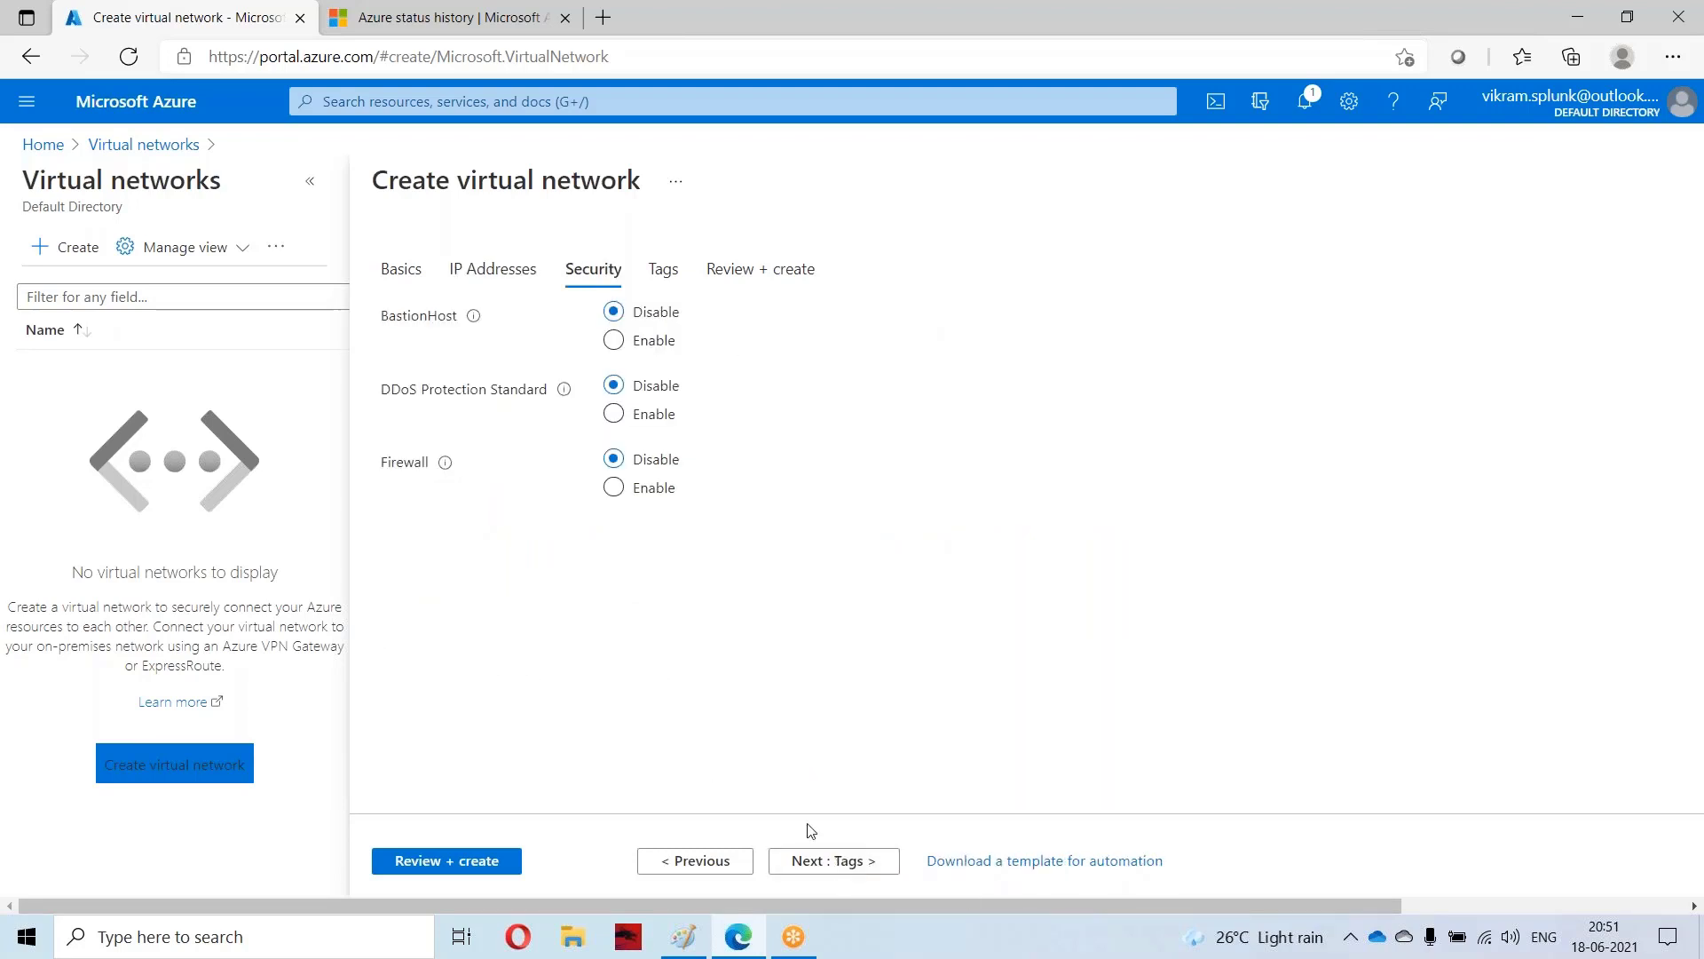
{"action": "left_click", "coordinate": [844, 860]}
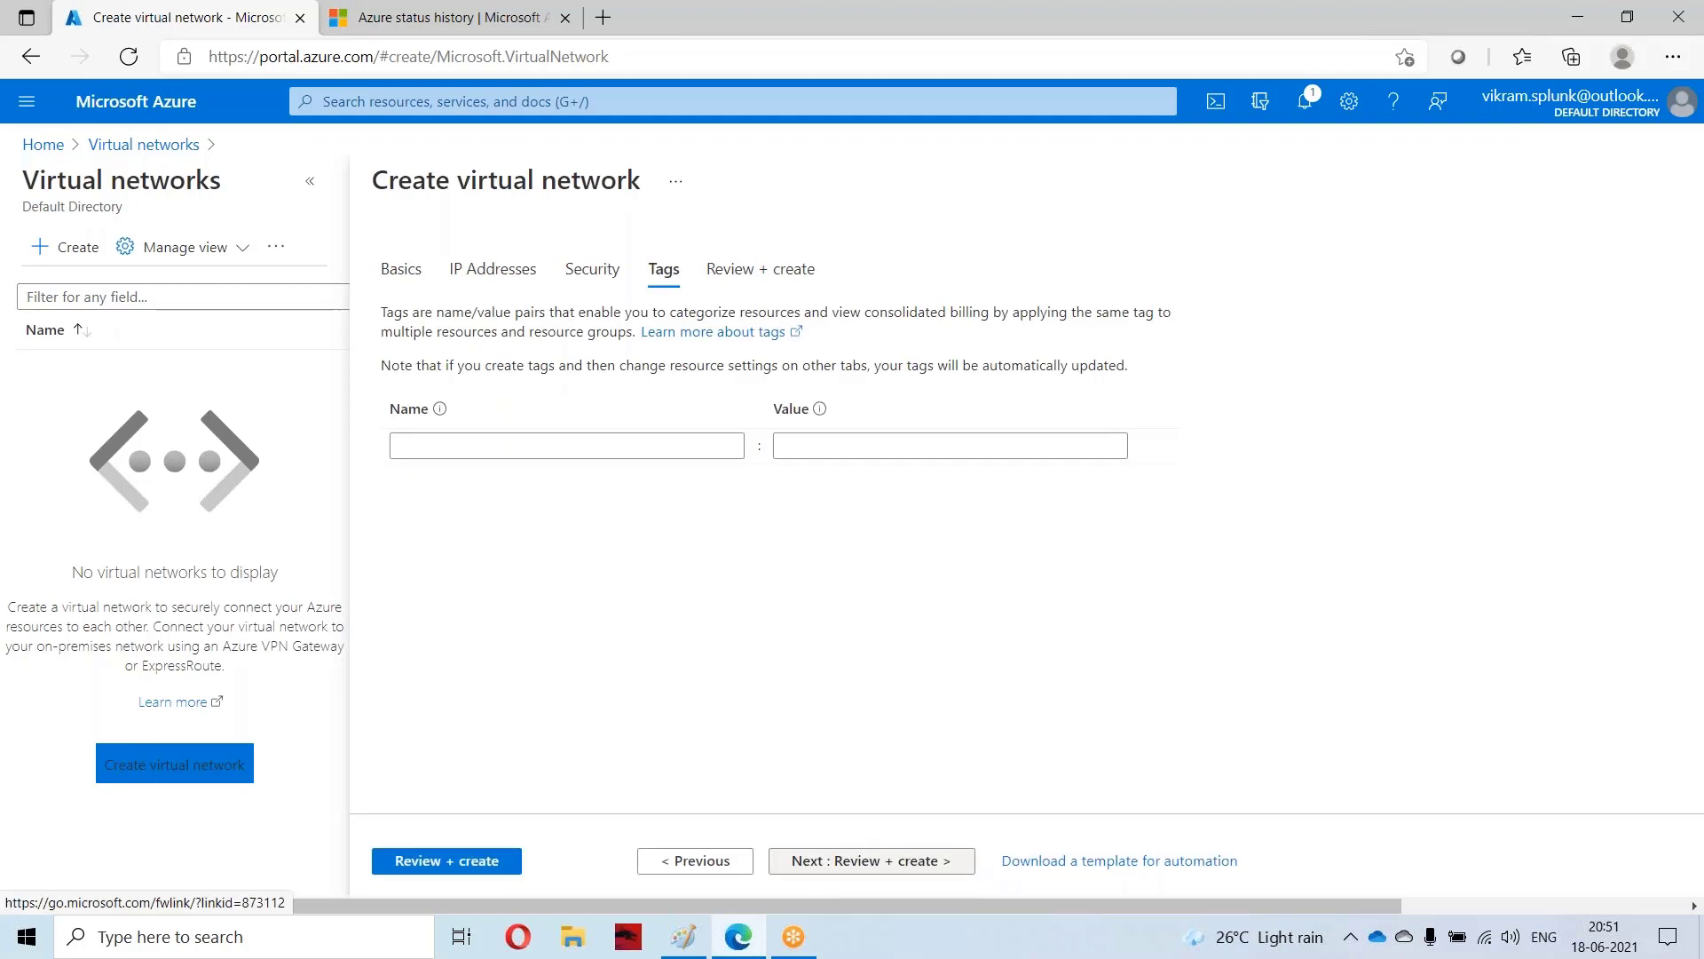
{"action": "left_click", "coordinate": [870, 860]}
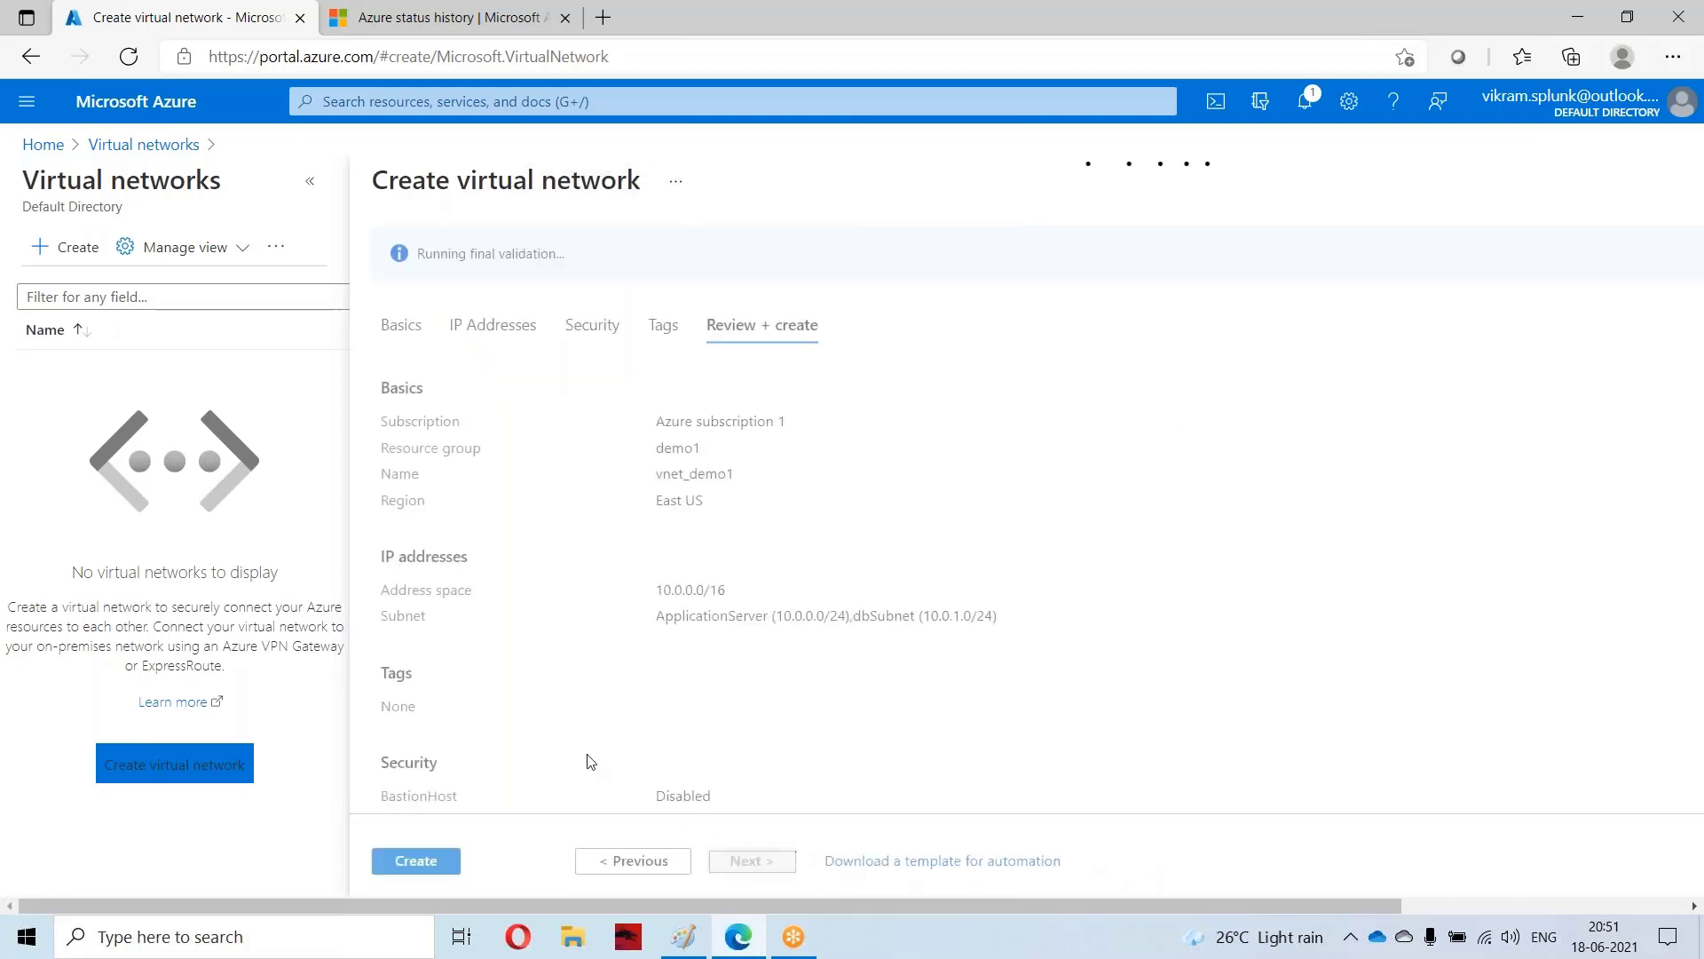
{"action": "left_click", "coordinate": [423, 863]}
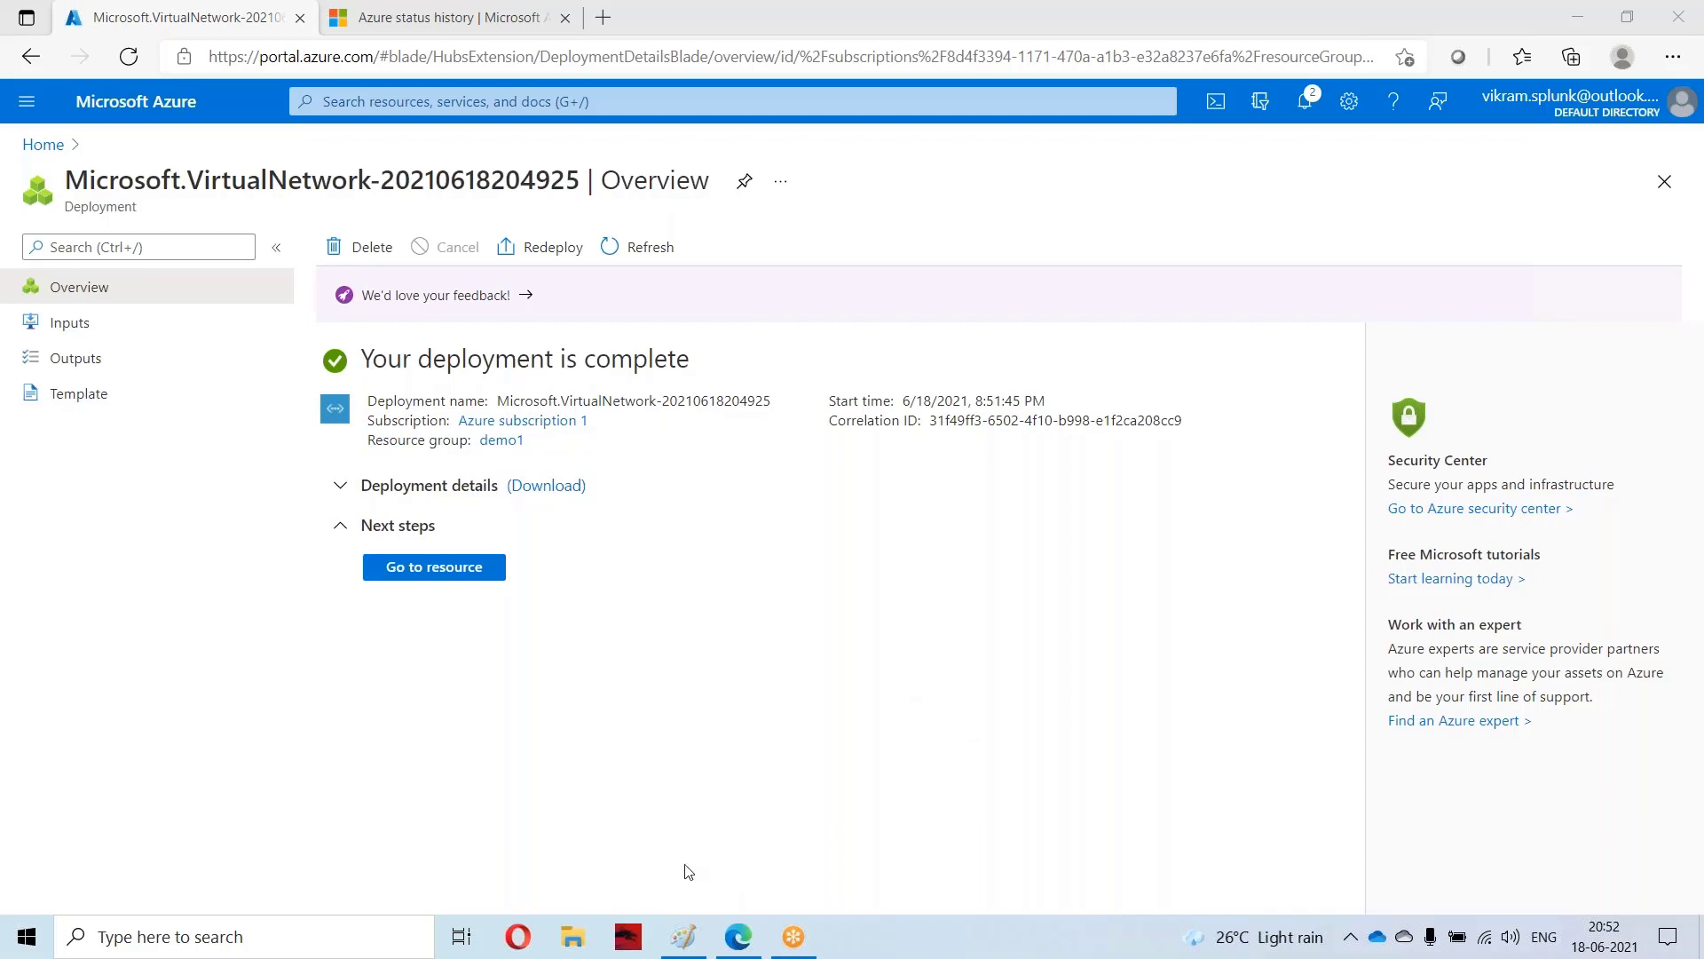
{"action": "left_click", "coordinate": [401, 570]}
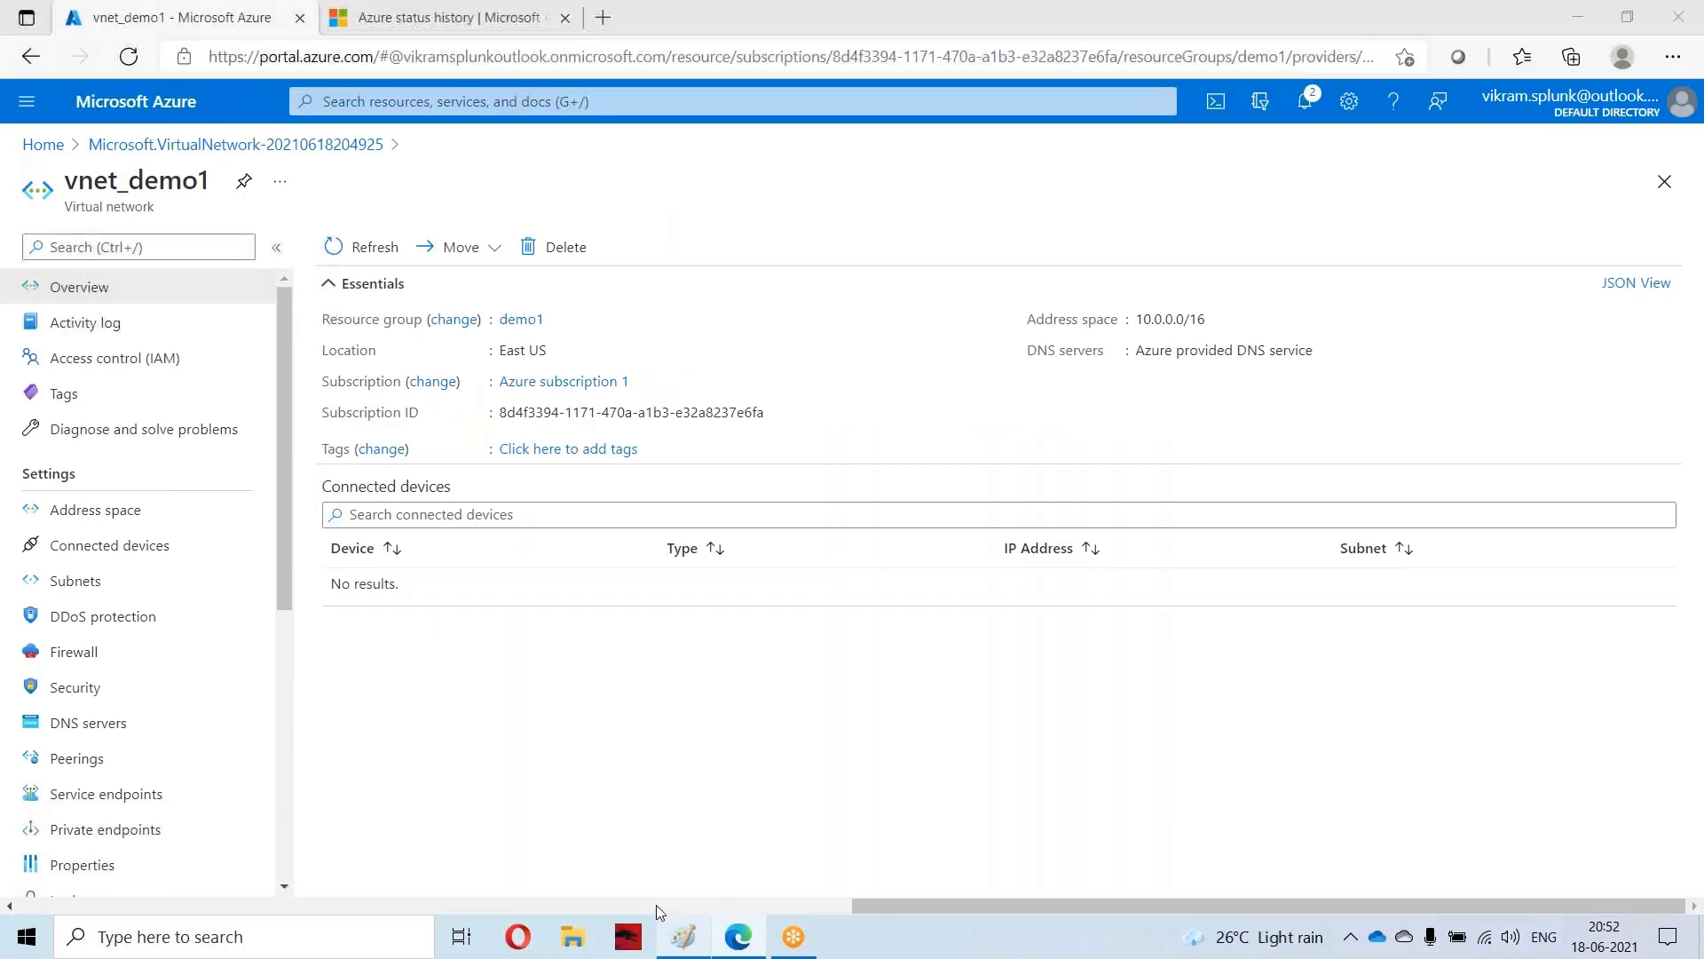
Step: Review Subnet-1 and Subnet-2 in the Paint diagram, return to the Azure portal, and view the subnets of vnet_demo1
{"action": "left_click", "coordinate": [683, 934]}
{"action": "left_click", "coordinate": [369, 559]}
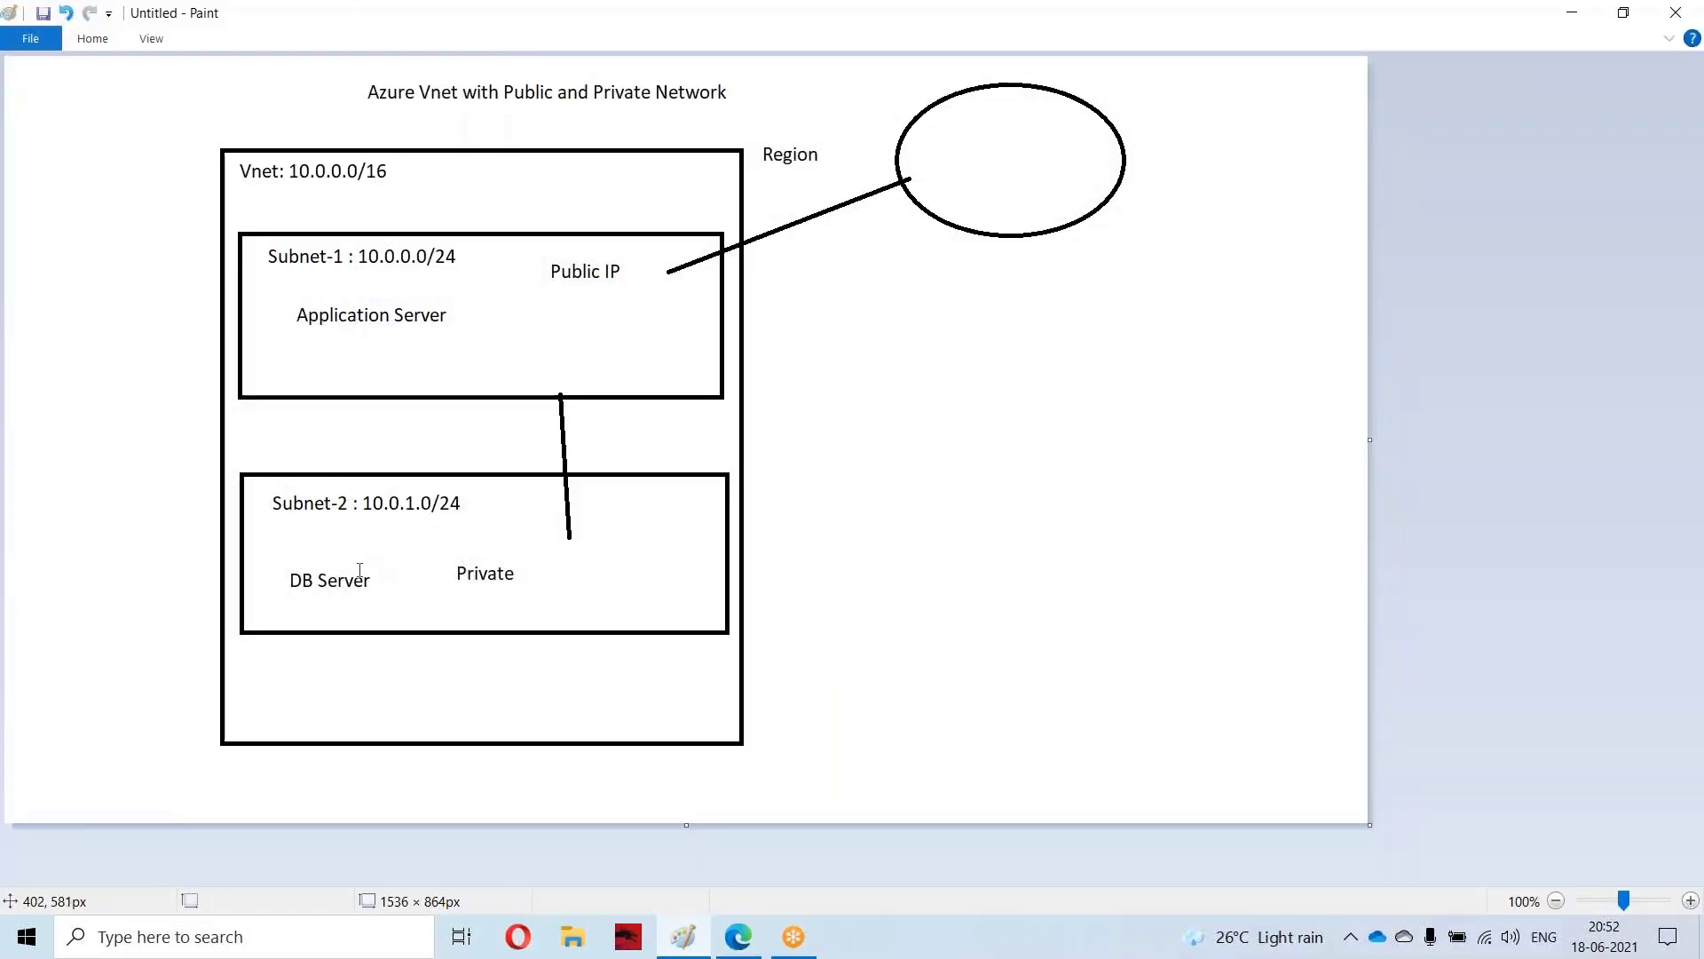
{"action": "left_click", "coordinate": [318, 264]}
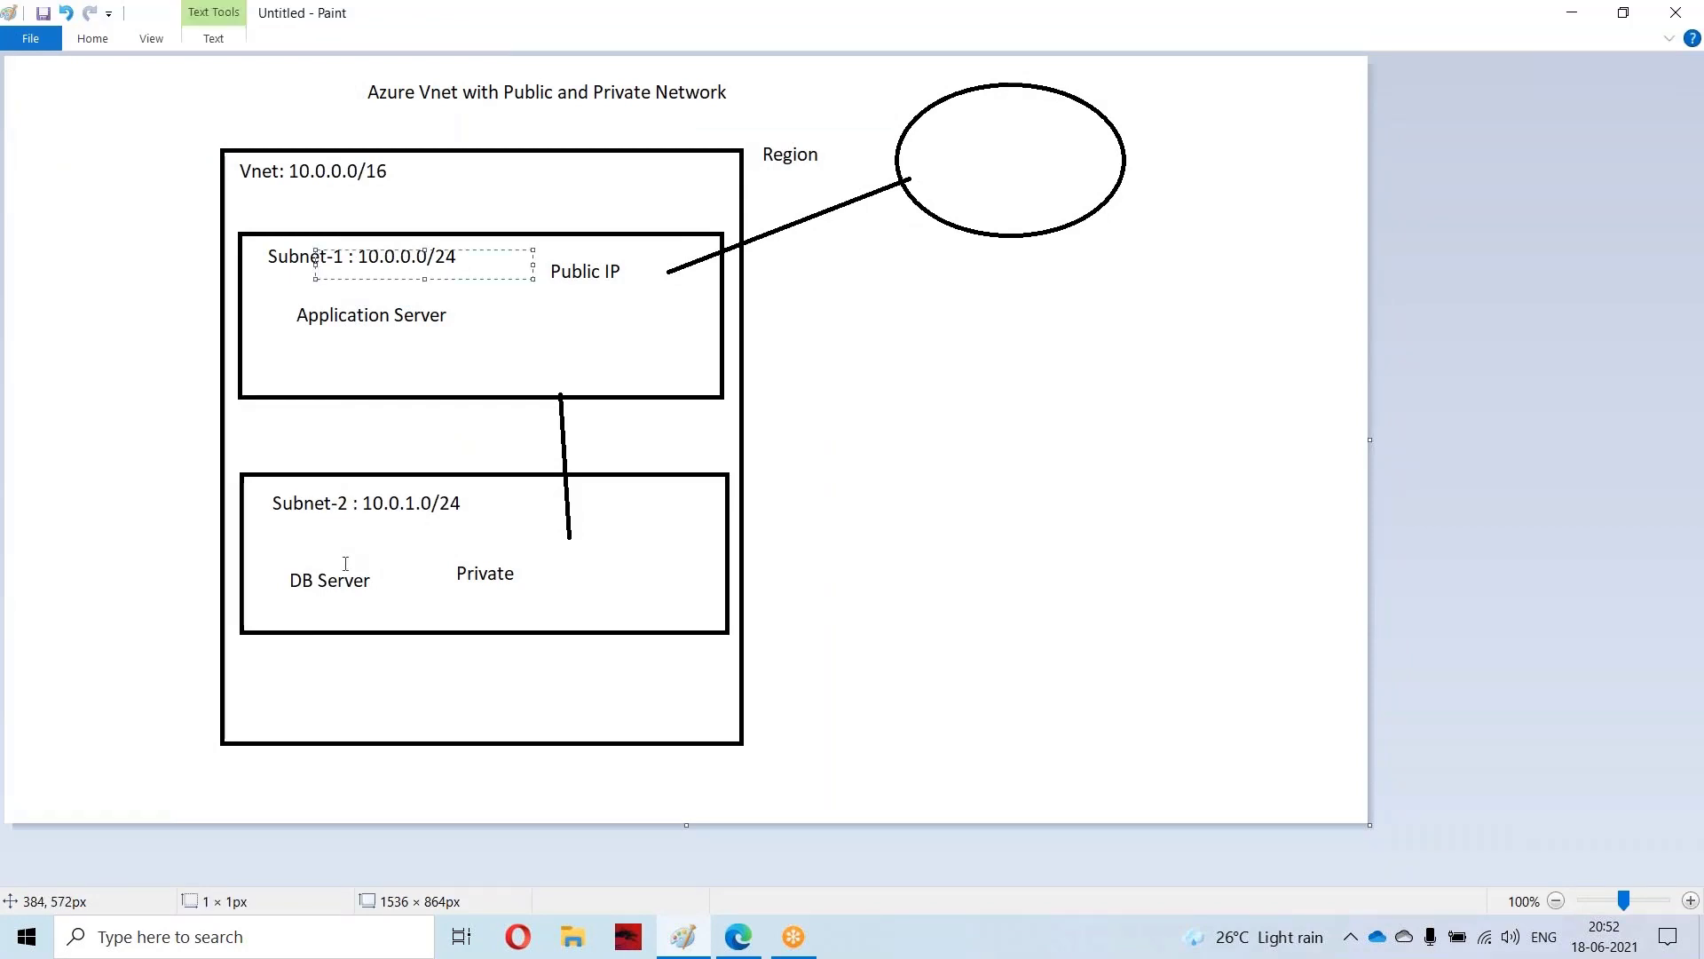
{"action": "left_click", "coordinate": [344, 560]}
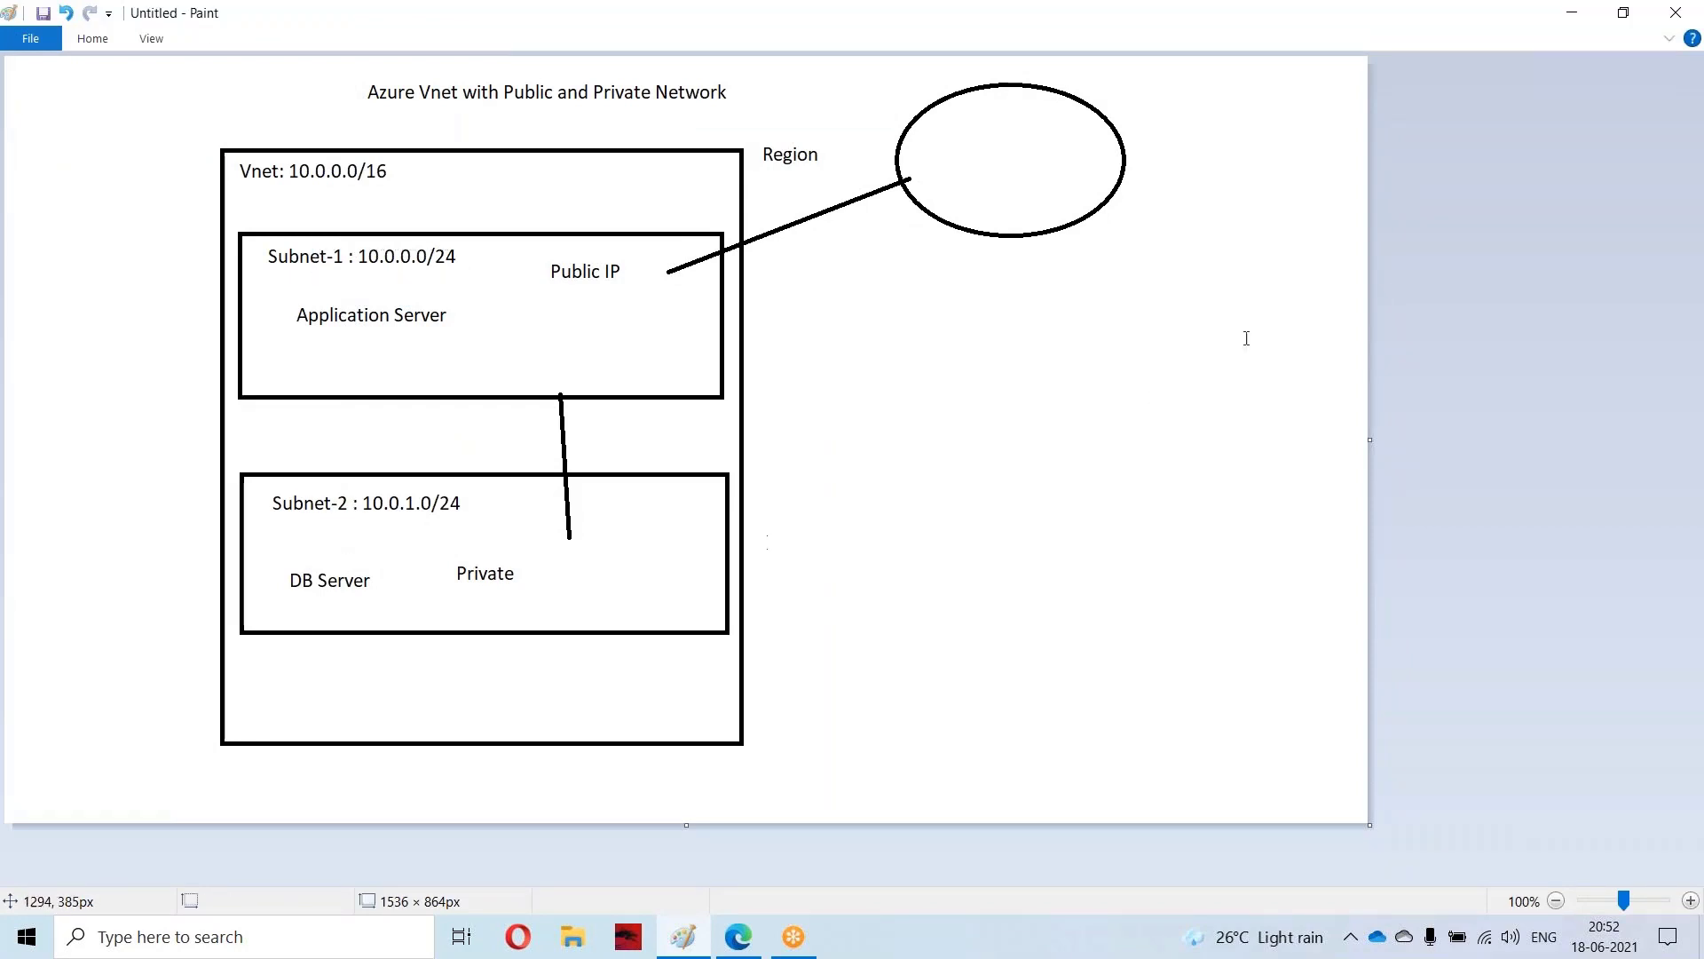
{"action": "left_click", "coordinate": [1572, 12]}
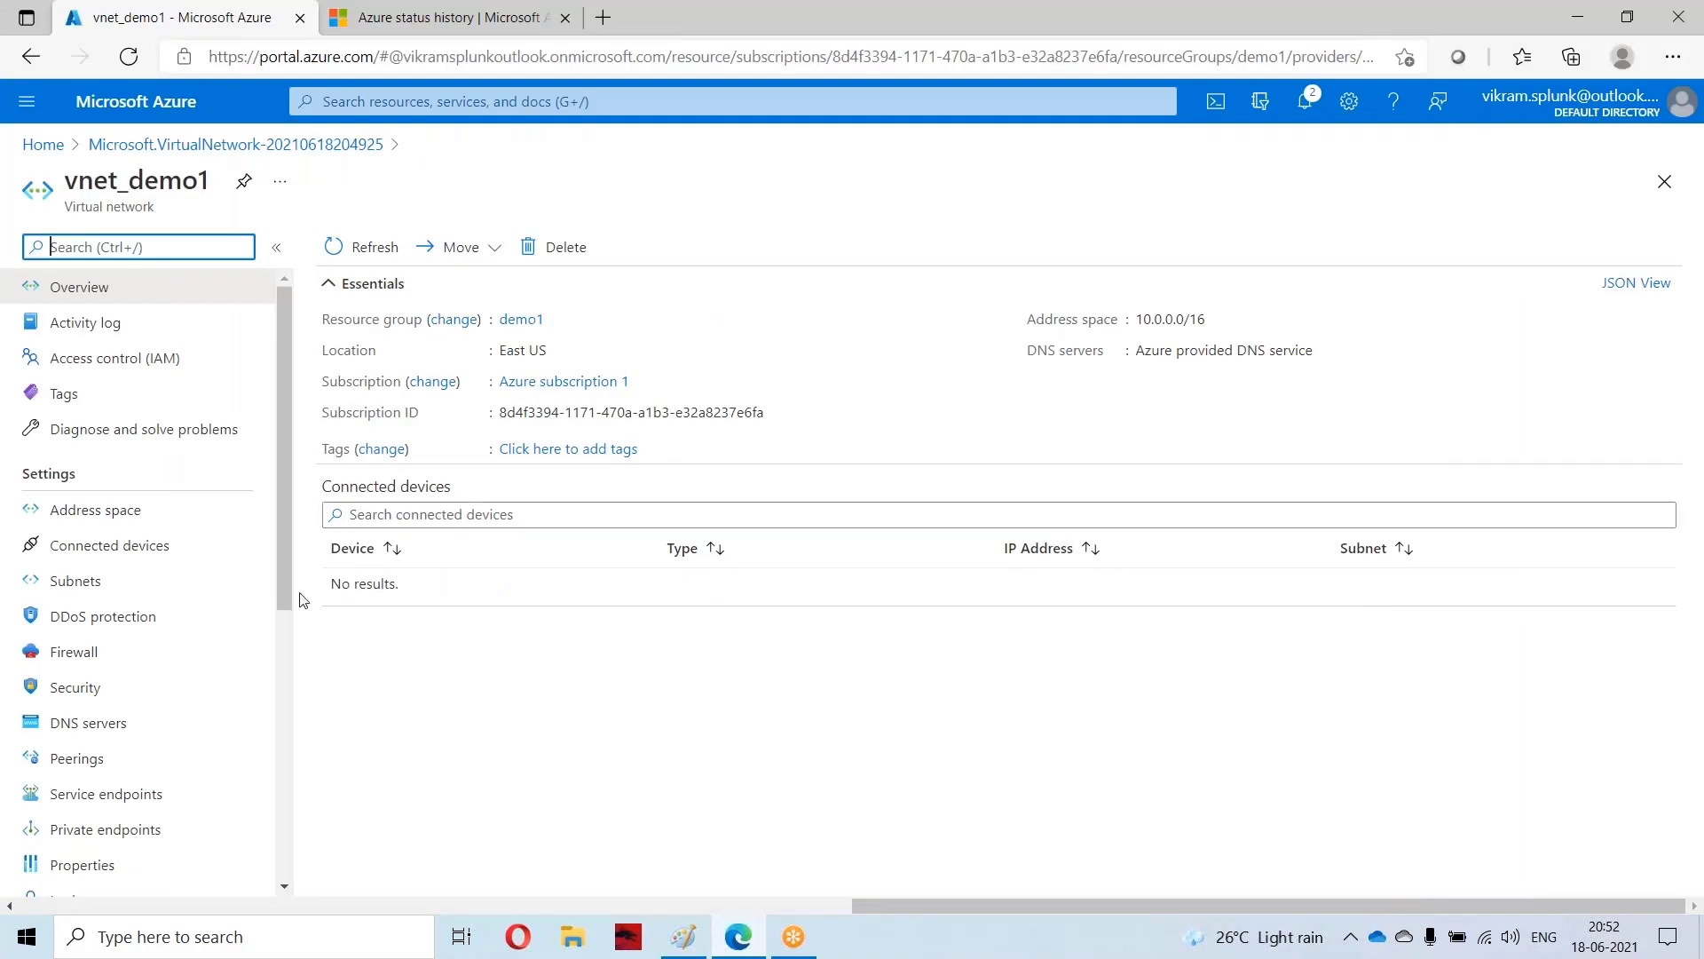
{"action": "left_click", "coordinate": [76, 581]}
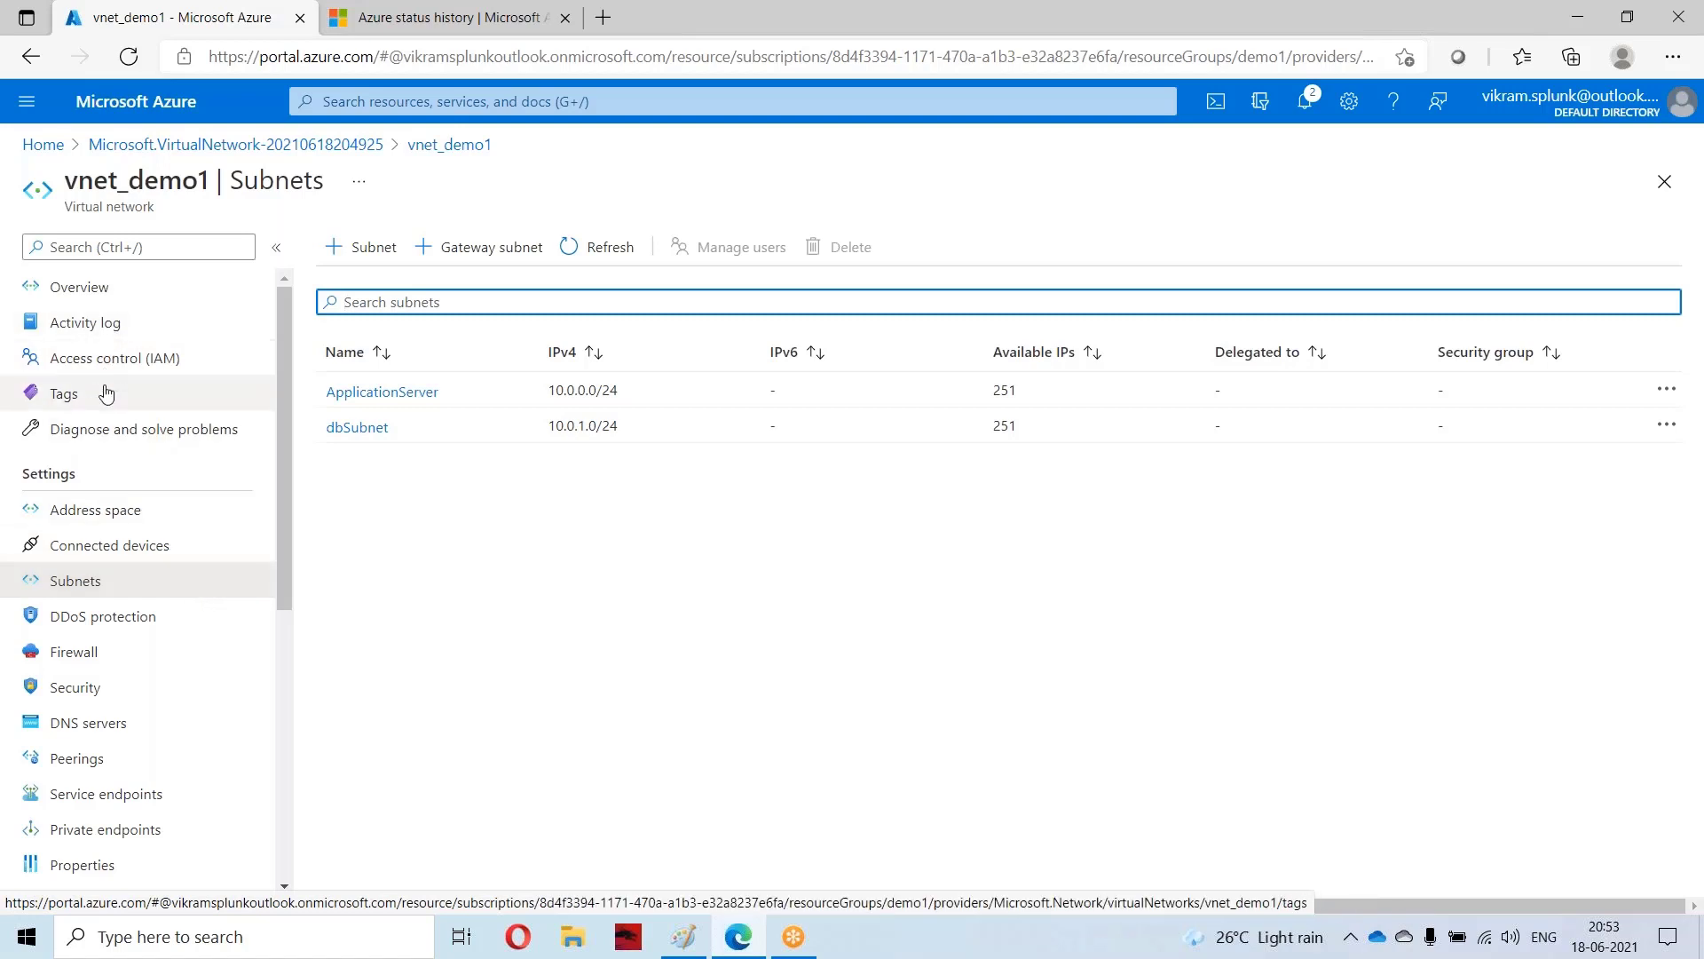
Step: Search the portal for "virtual machines" and open the Virtual machines service
{"action": "left_click", "coordinate": [327, 94]}
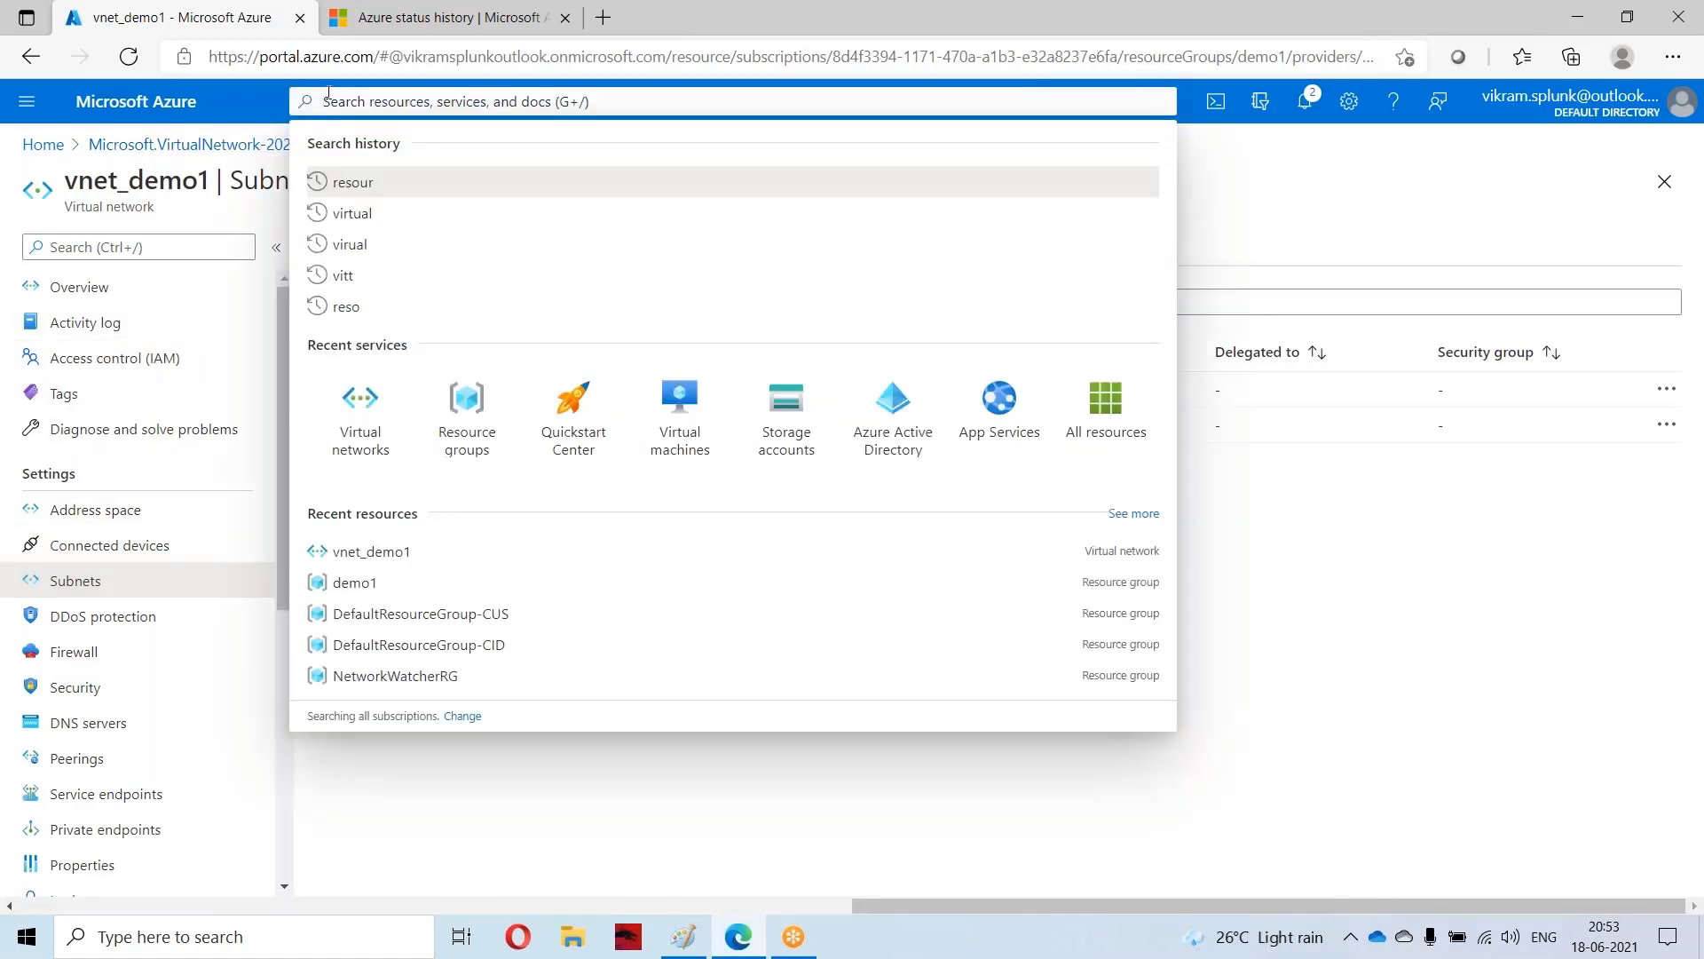
{"action": "type", "text": "v"}
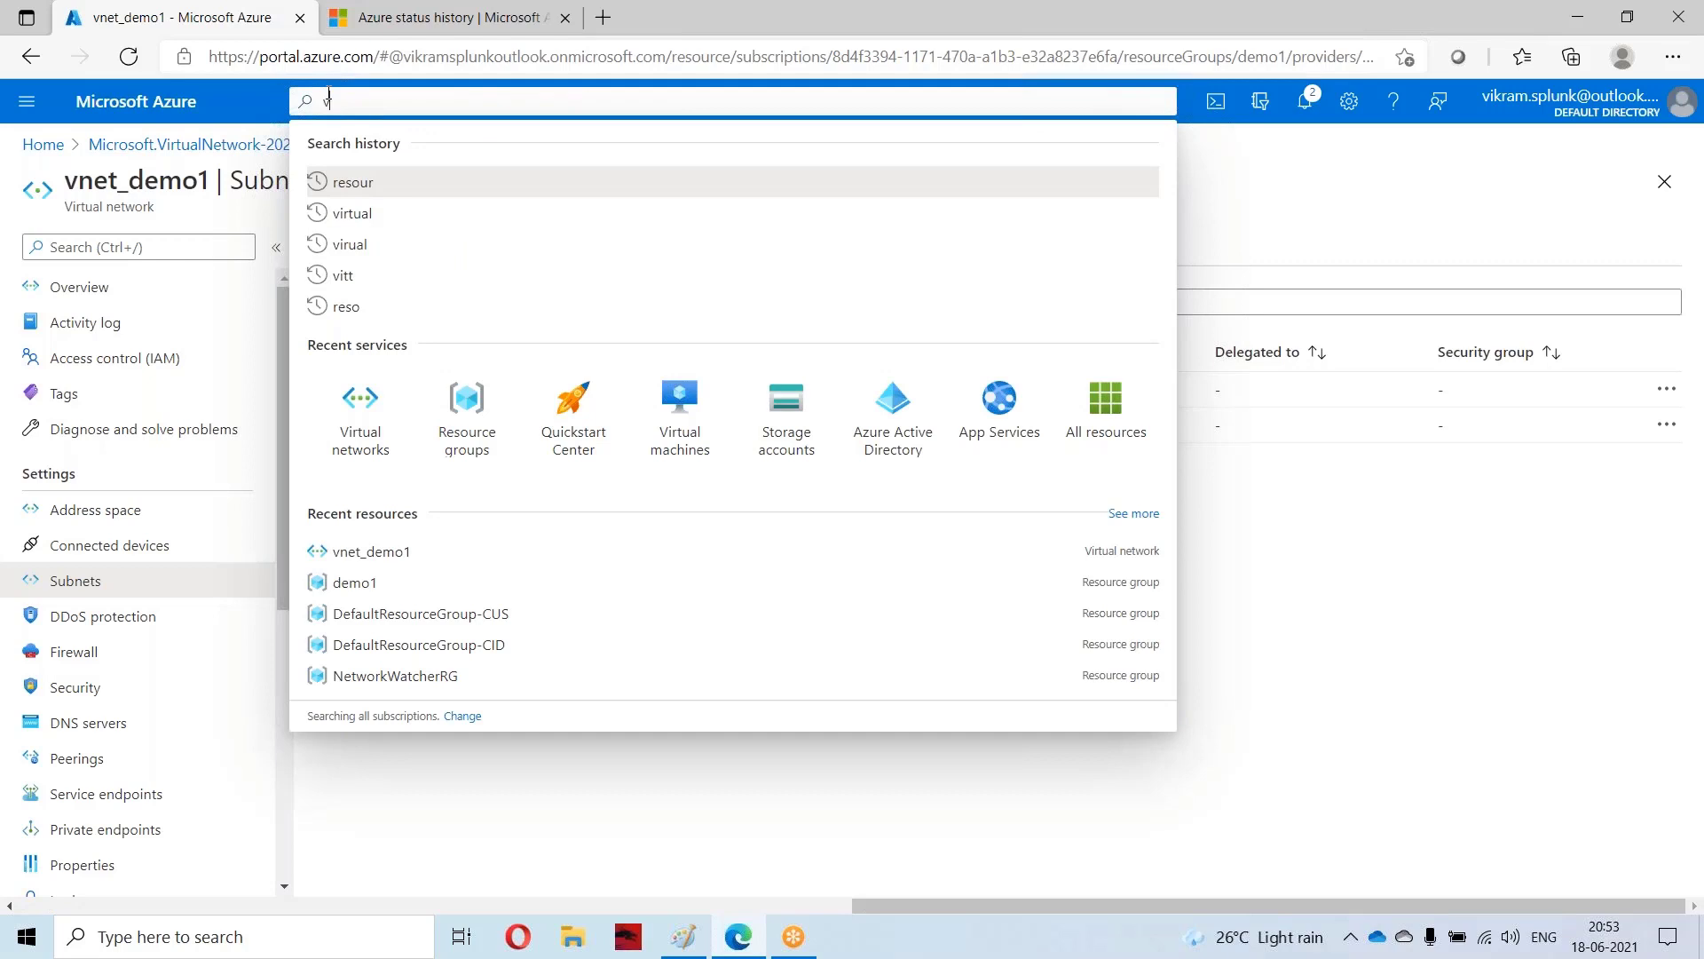
{"action": "type", "text": "irtual machines"}
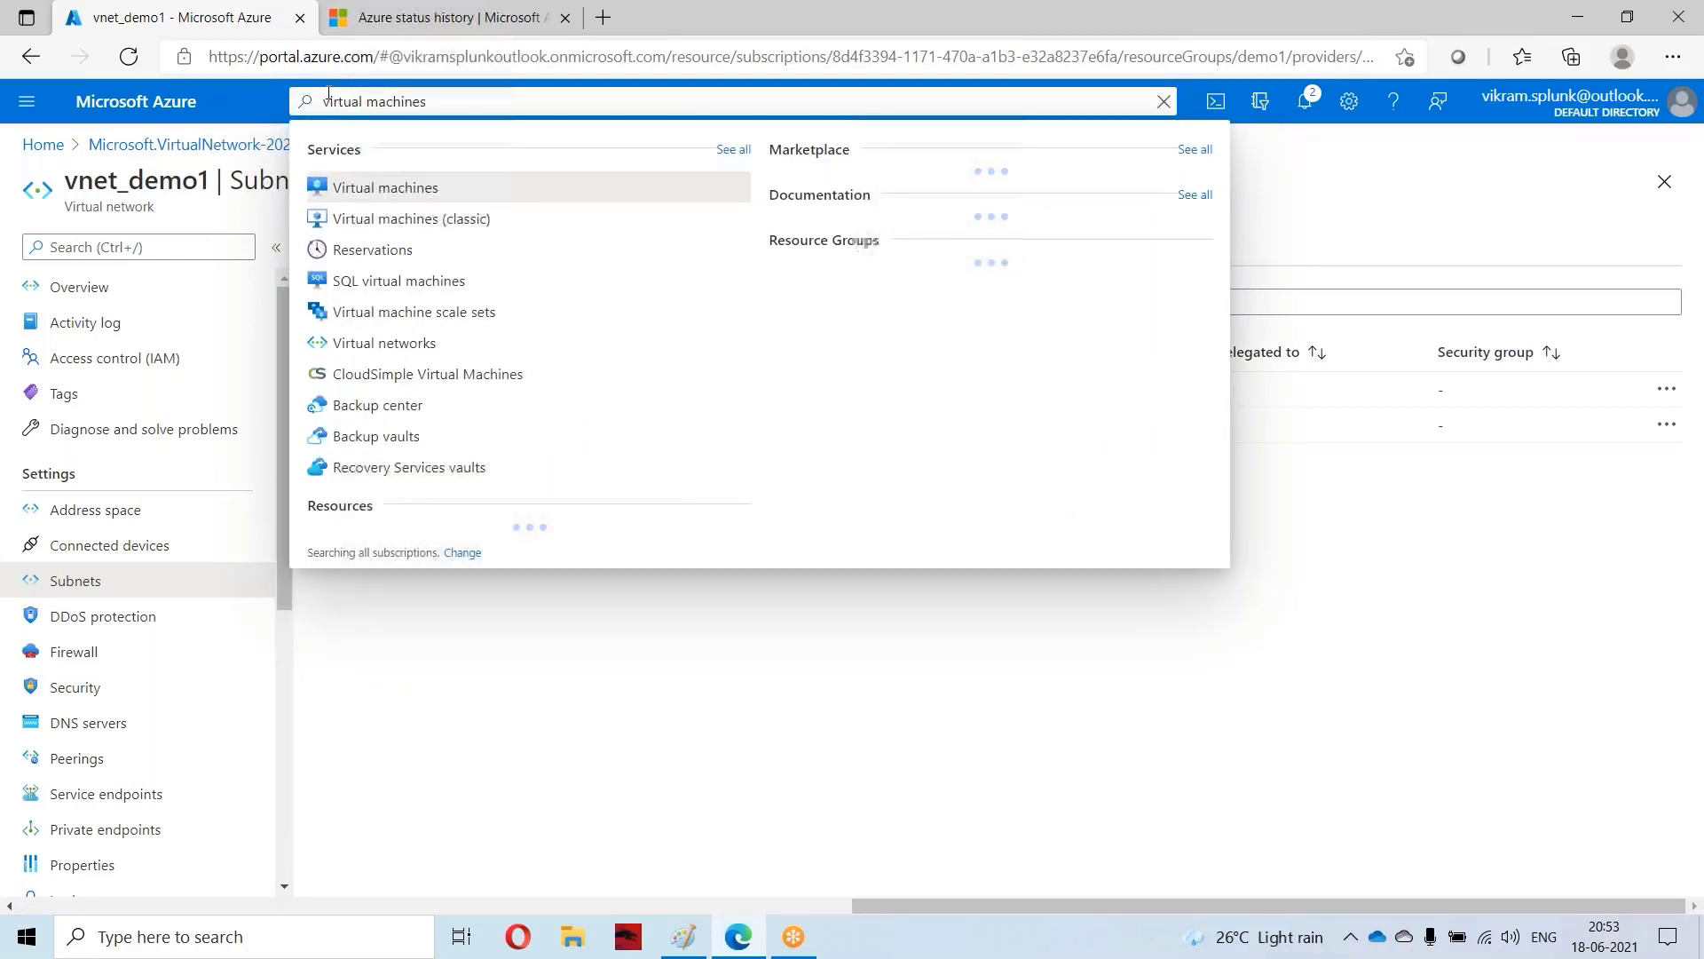
{"action": "left_click", "coordinate": [382, 186]}
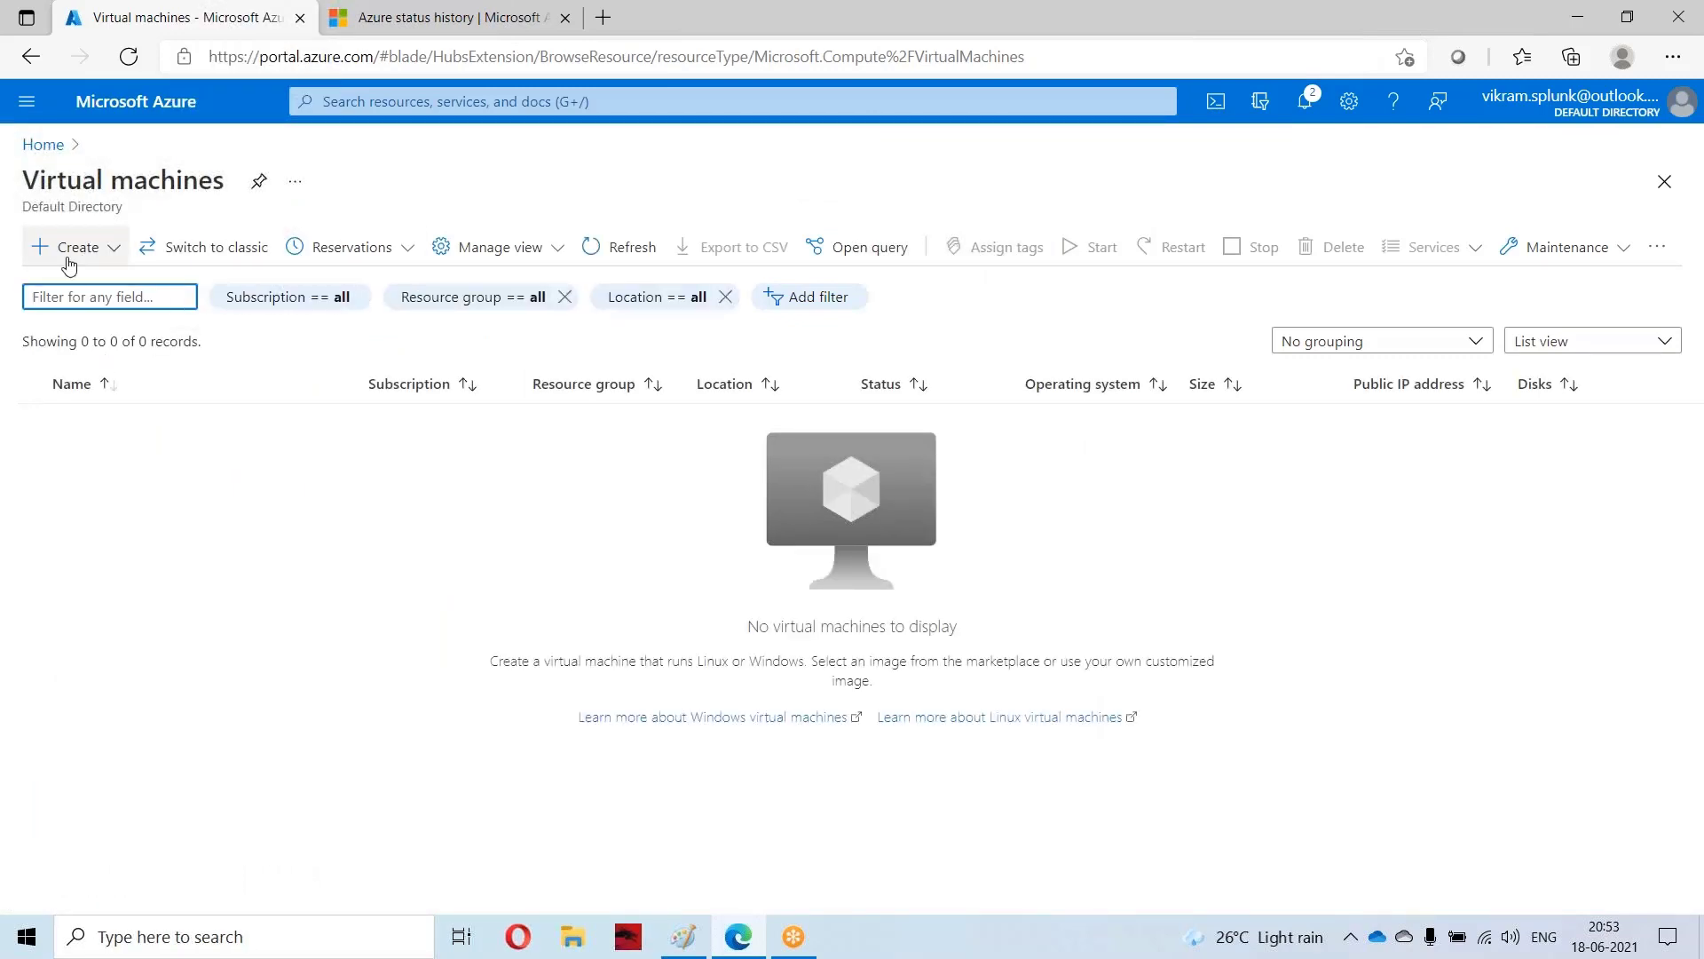
Step: Check the Application Server's subnet in the Paint diagram and return to the Azure portal
{"action": "left_click", "coordinate": [682, 937]}
{"action": "left_click", "coordinate": [308, 258]}
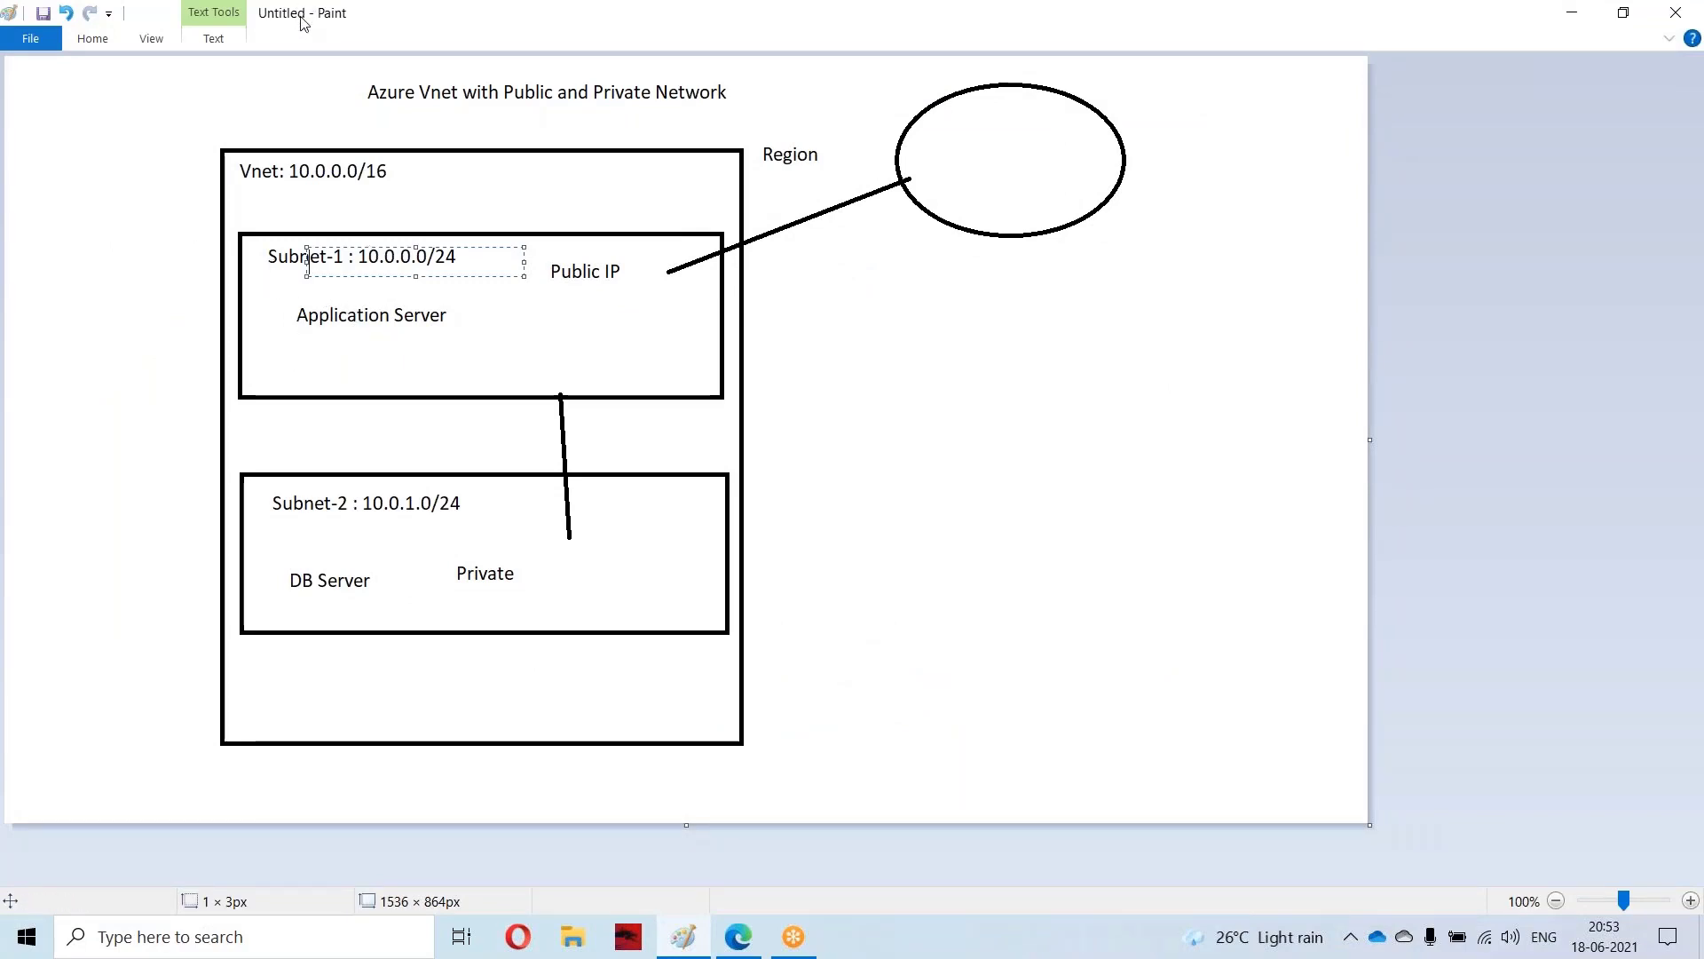
{"action": "right_click", "coordinate": [1518, 24]}
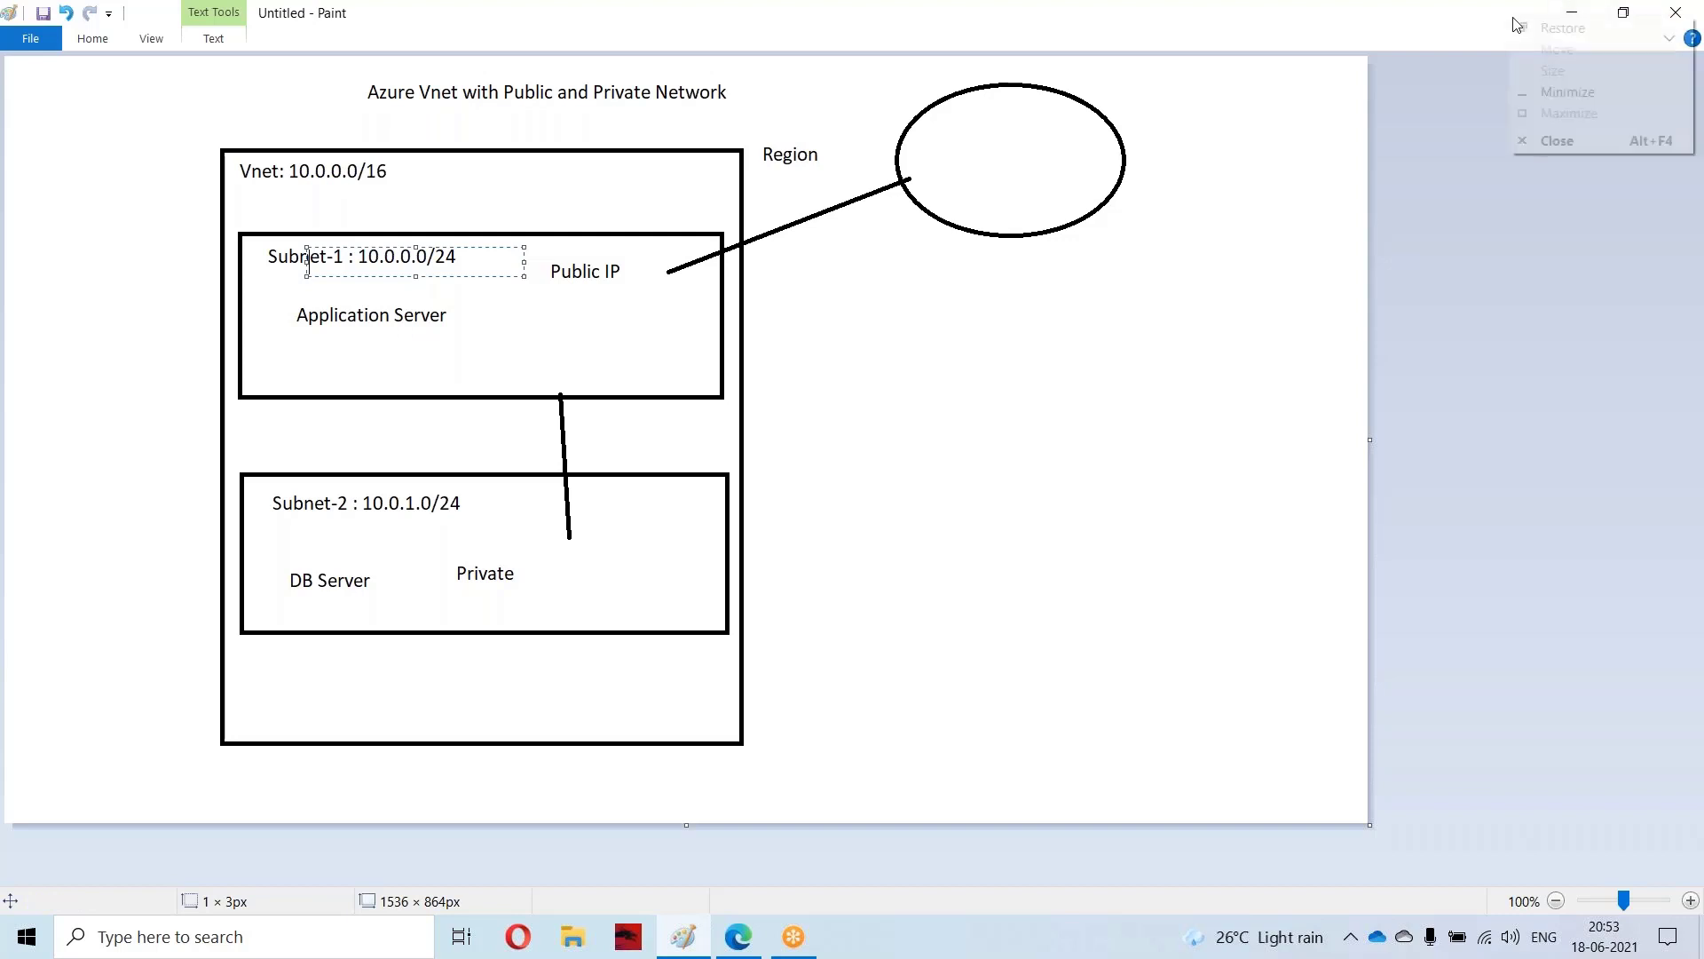
{"action": "left_click", "coordinate": [1531, 96]}
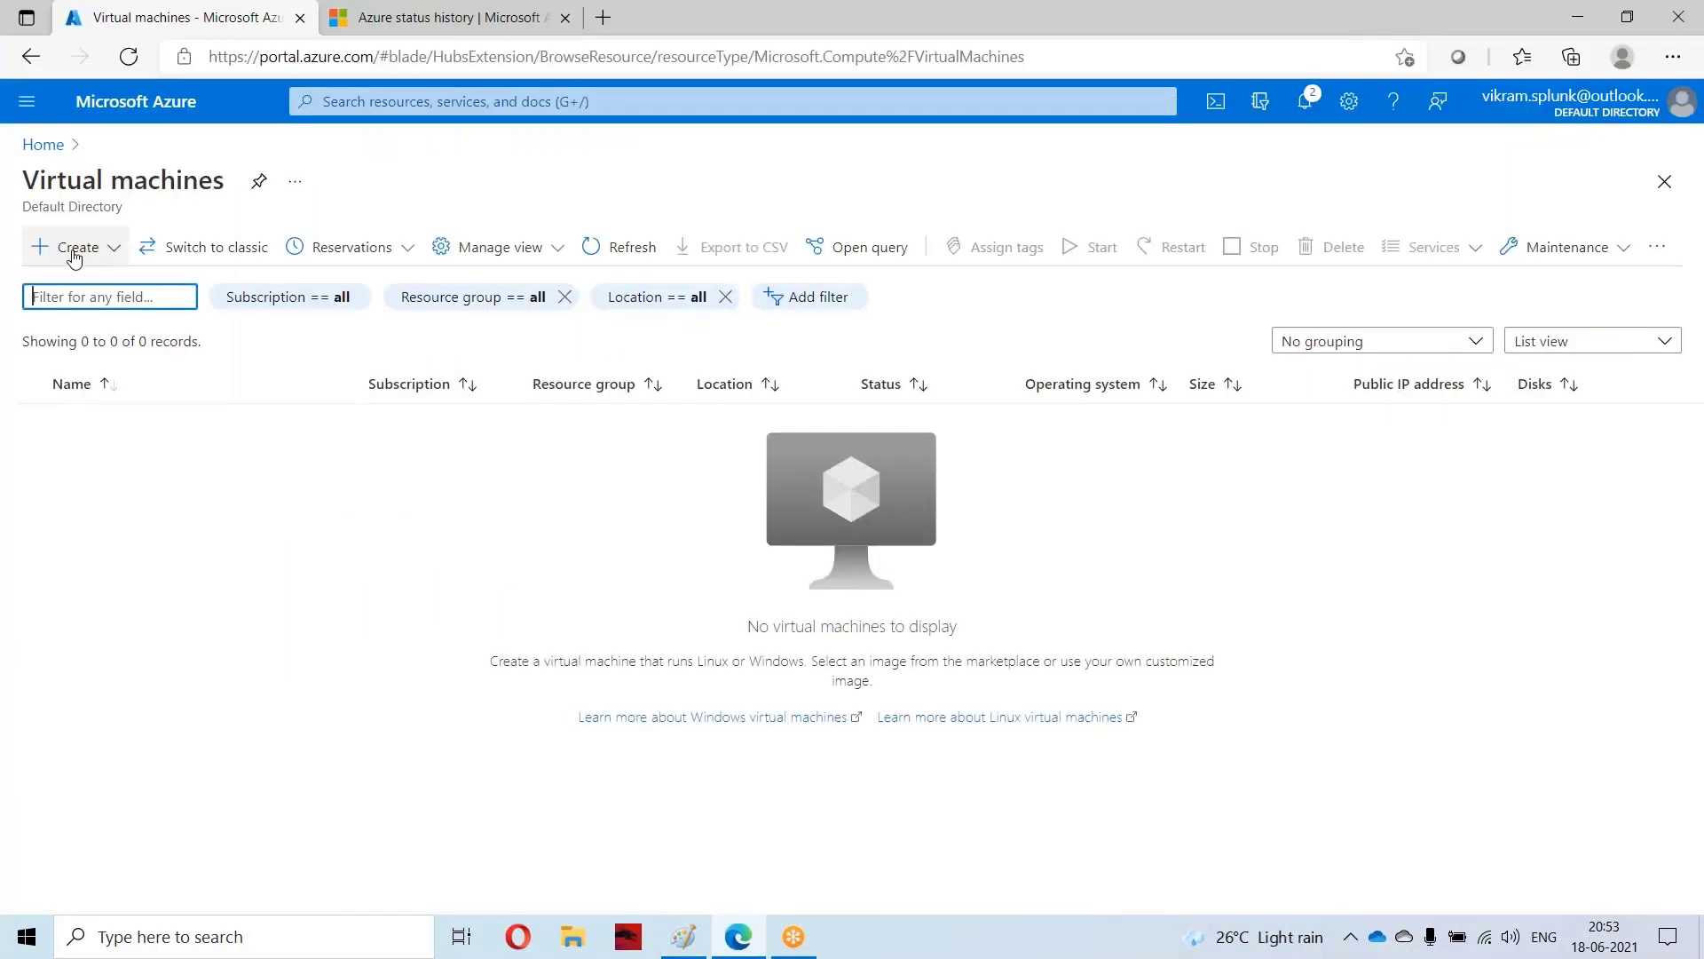
Step: Start a new virtual machine in resource group demo1 and name it applicationServer
{"action": "left_click", "coordinate": [74, 253]}
{"action": "left_click", "coordinate": [168, 284]}
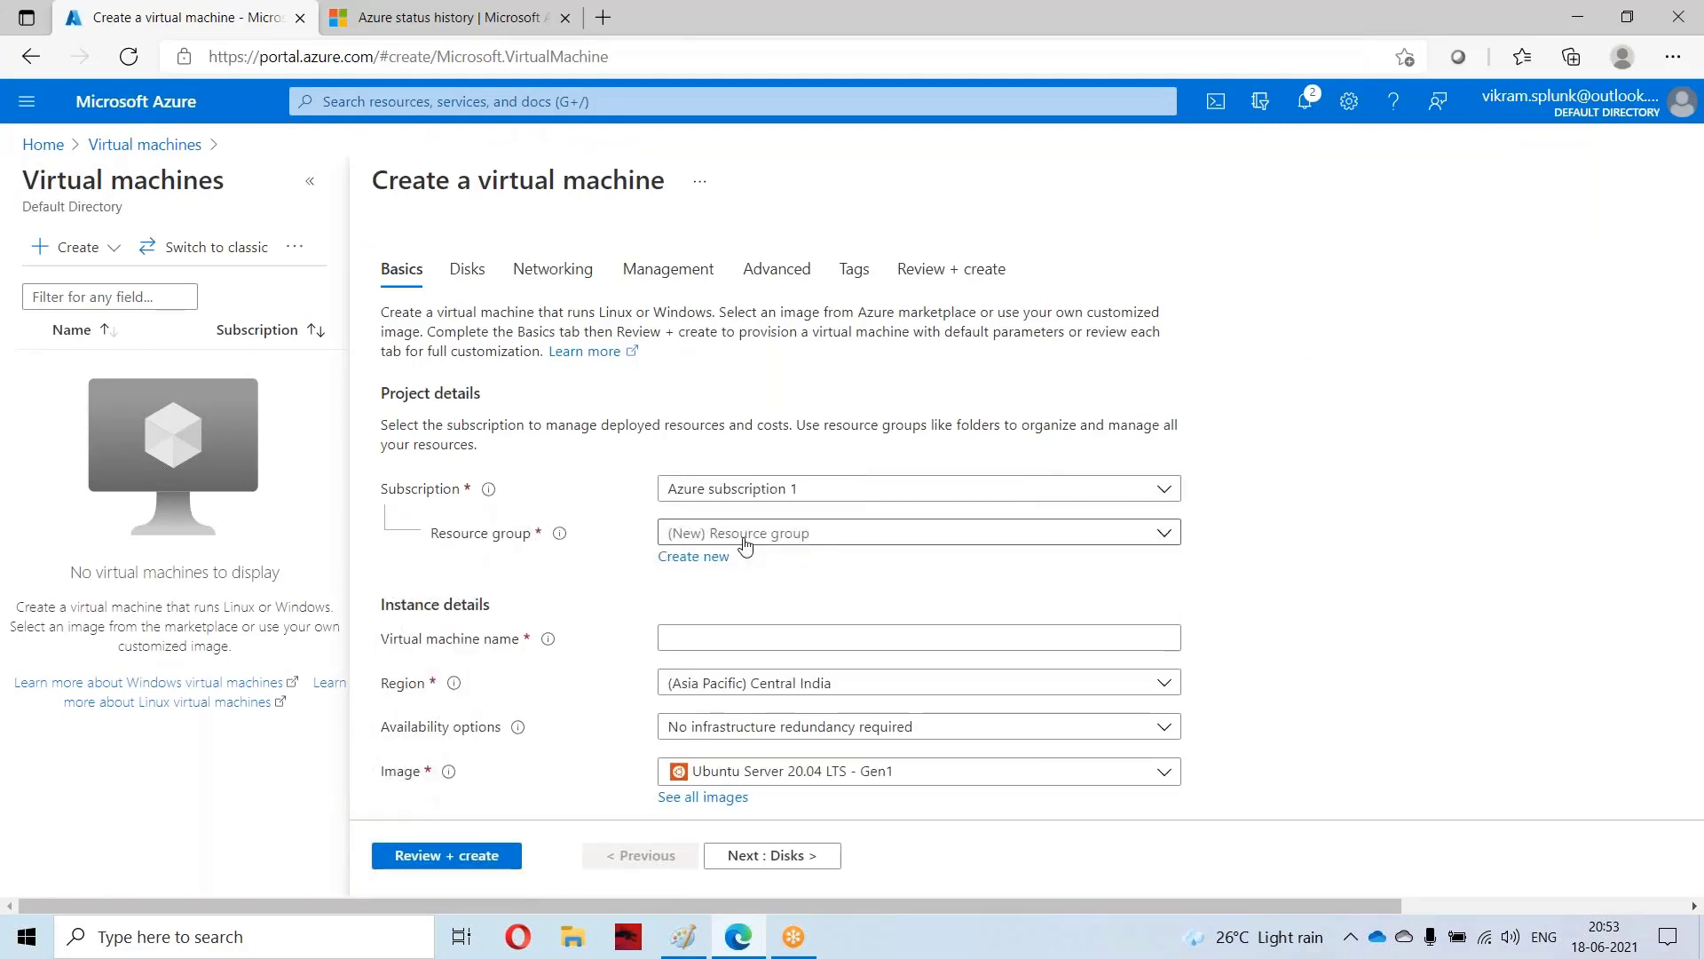
{"action": "left_click", "coordinate": [745, 545]}
{"action": "left_click", "coordinate": [689, 713]}
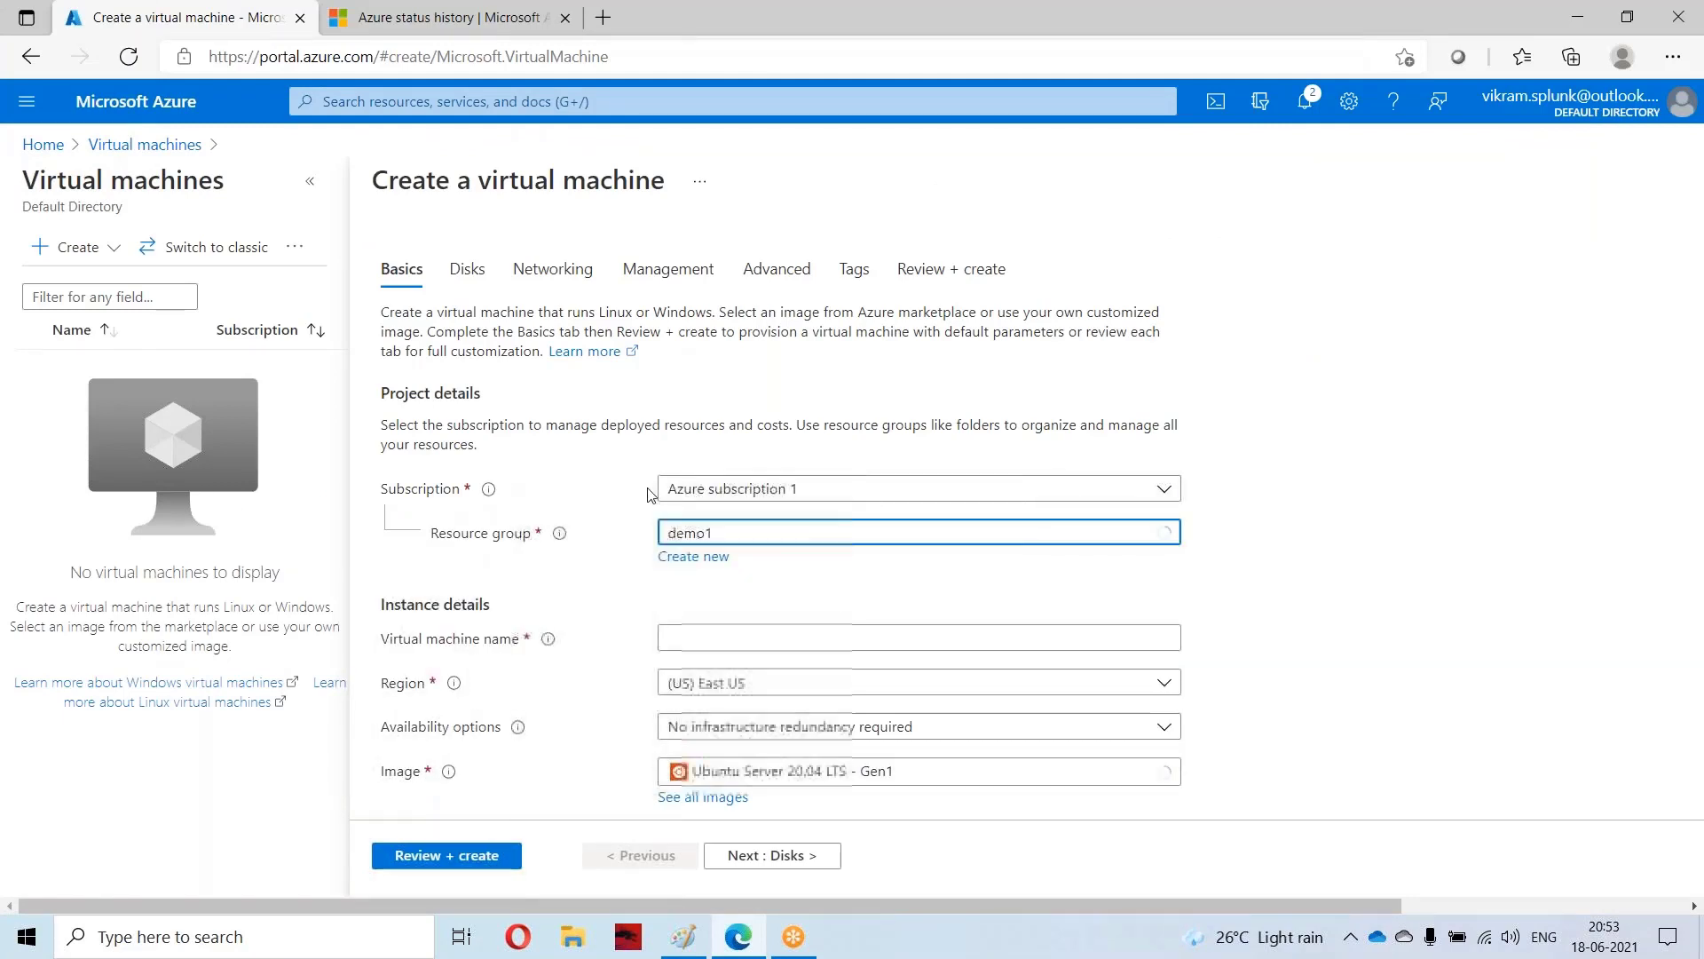
{"action": "scroll", "coordinate": [693, 577], "scroll_direction": "down", "scroll_amount": 2}
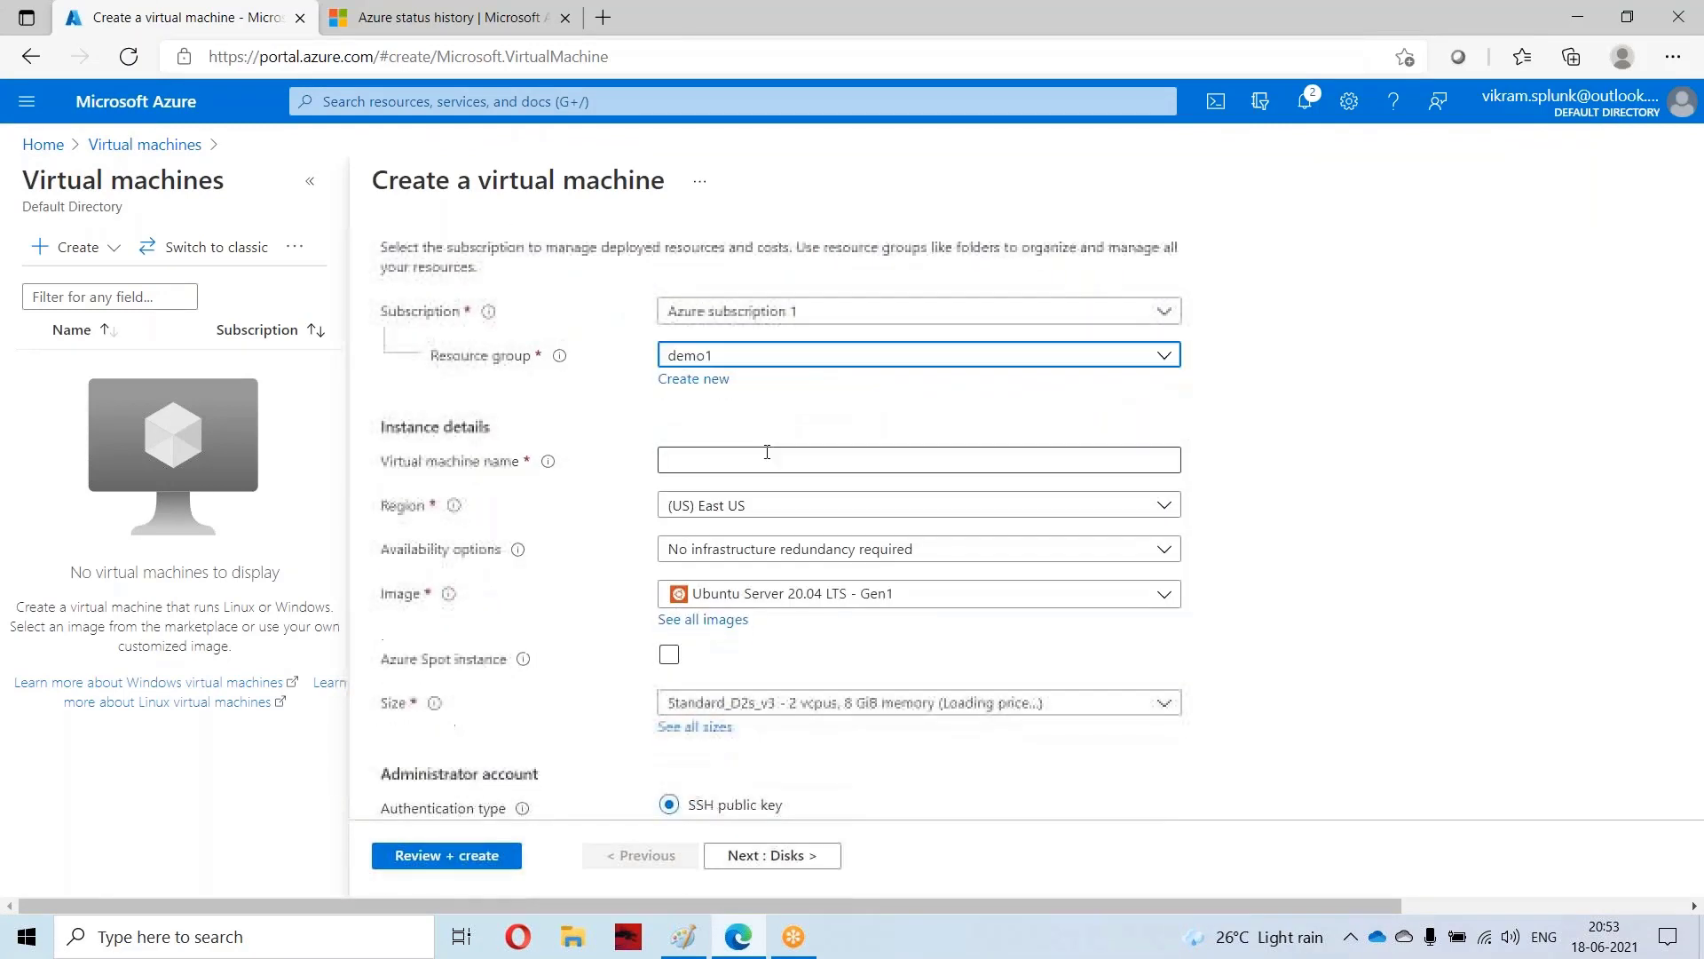
{"action": "left_click", "coordinate": [767, 452]}
{"action": "type", "text": "applicationServer"}
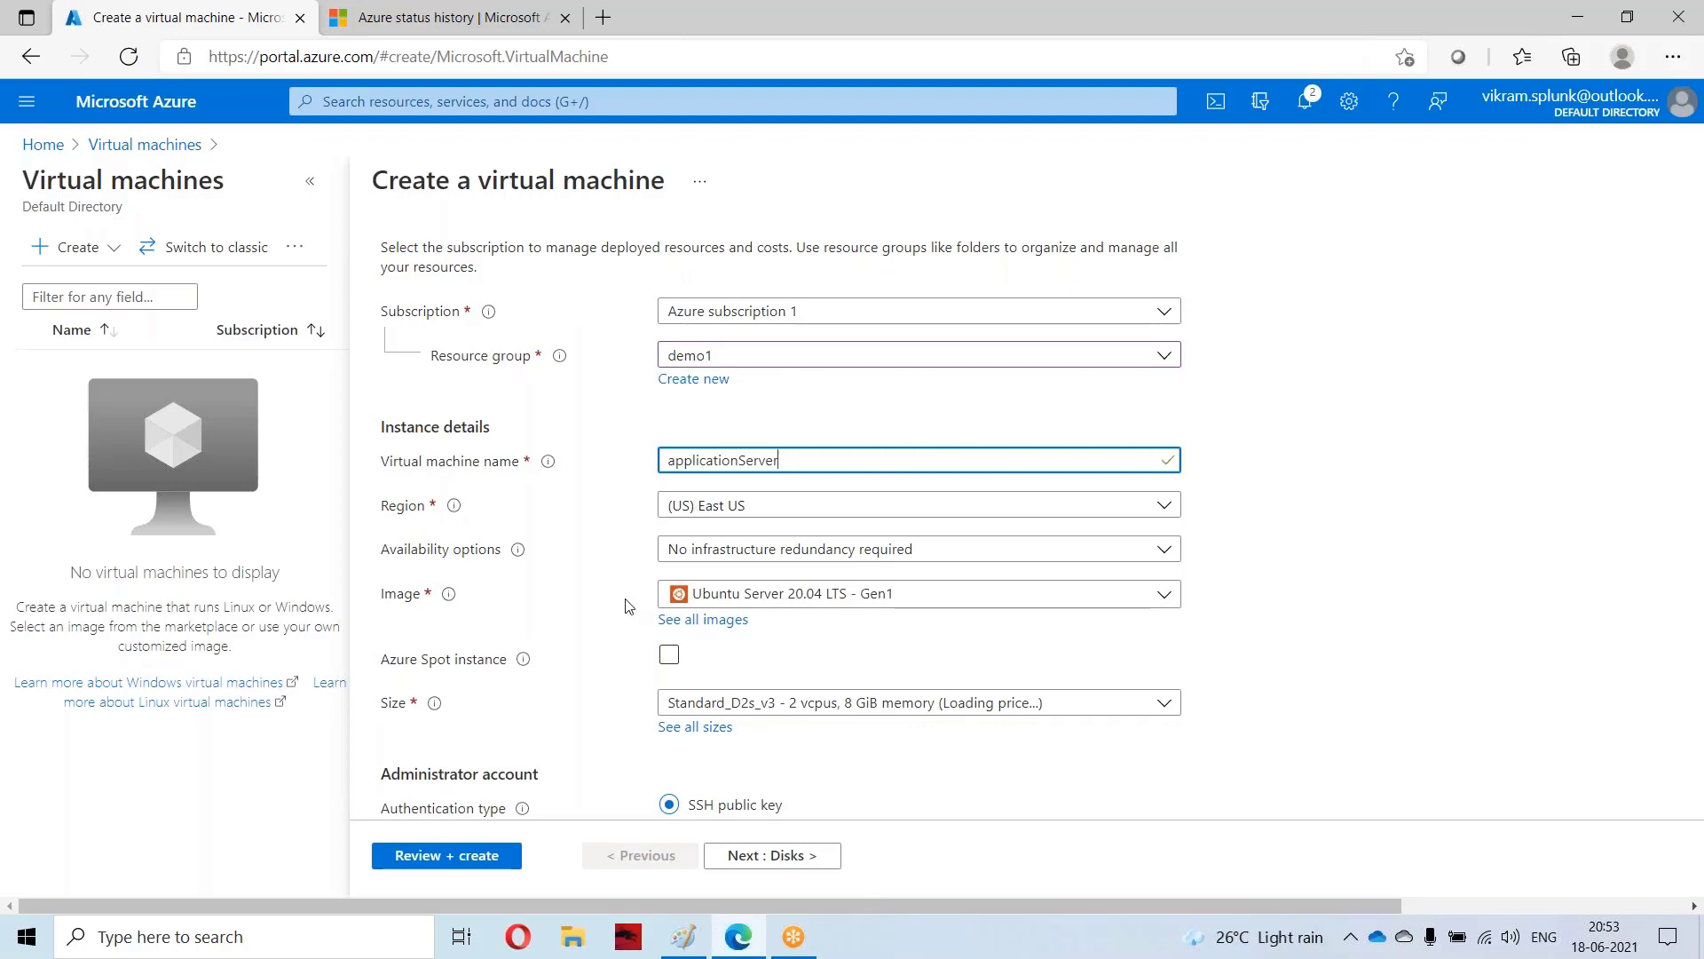
Step: Switch the administrator account to password authentication and set its username to testuser
{"action": "scroll", "coordinate": [628, 601], "scroll_direction": "down", "scroll_amount": 2}
{"action": "scroll", "coordinate": [674, 568], "scroll_direction": "down", "scroll_amount": 3}
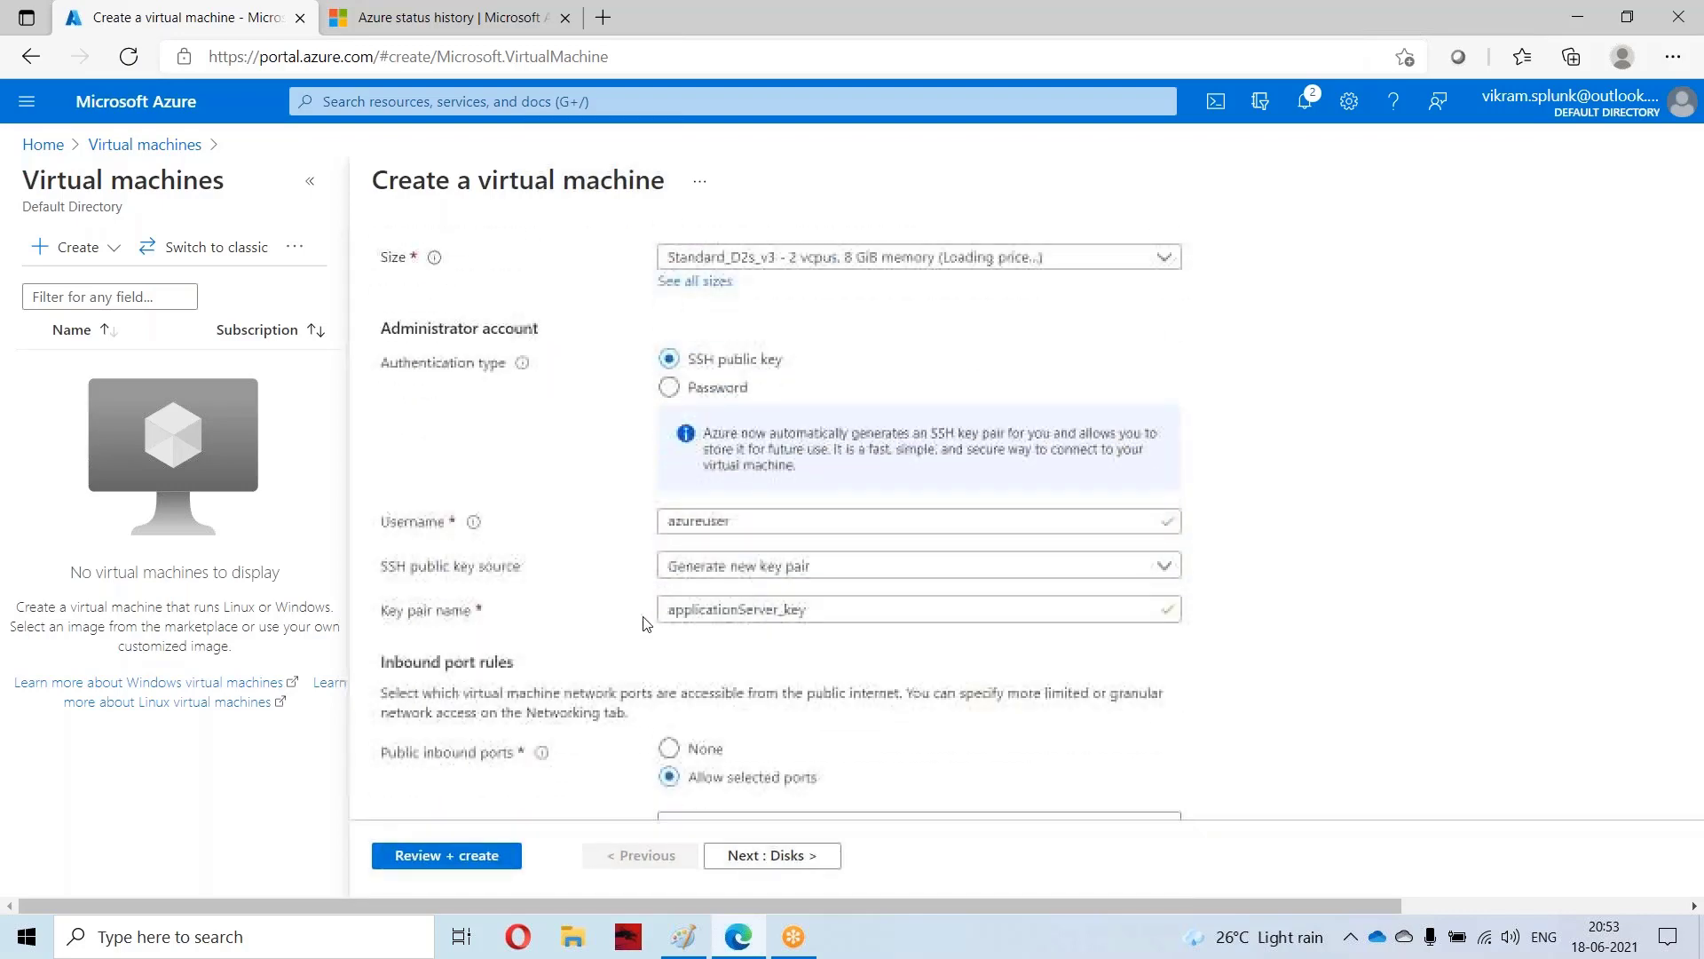
{"action": "left_click", "coordinate": [669, 387]}
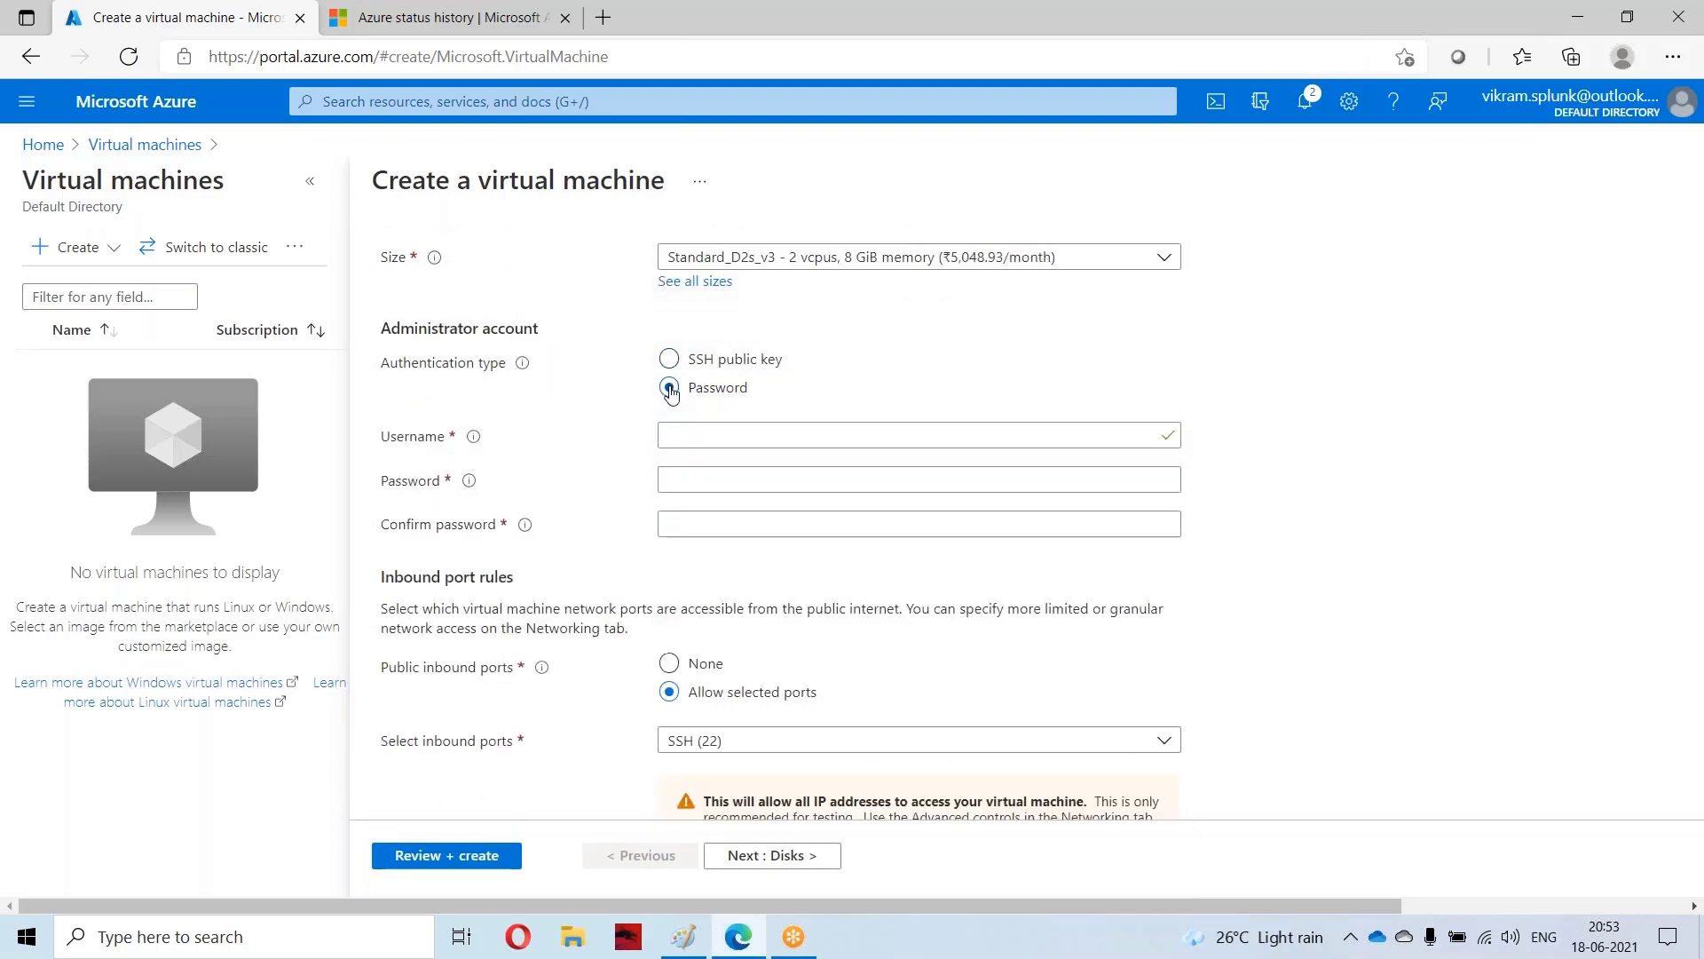
{"action": "left_click", "coordinate": [773, 433]}
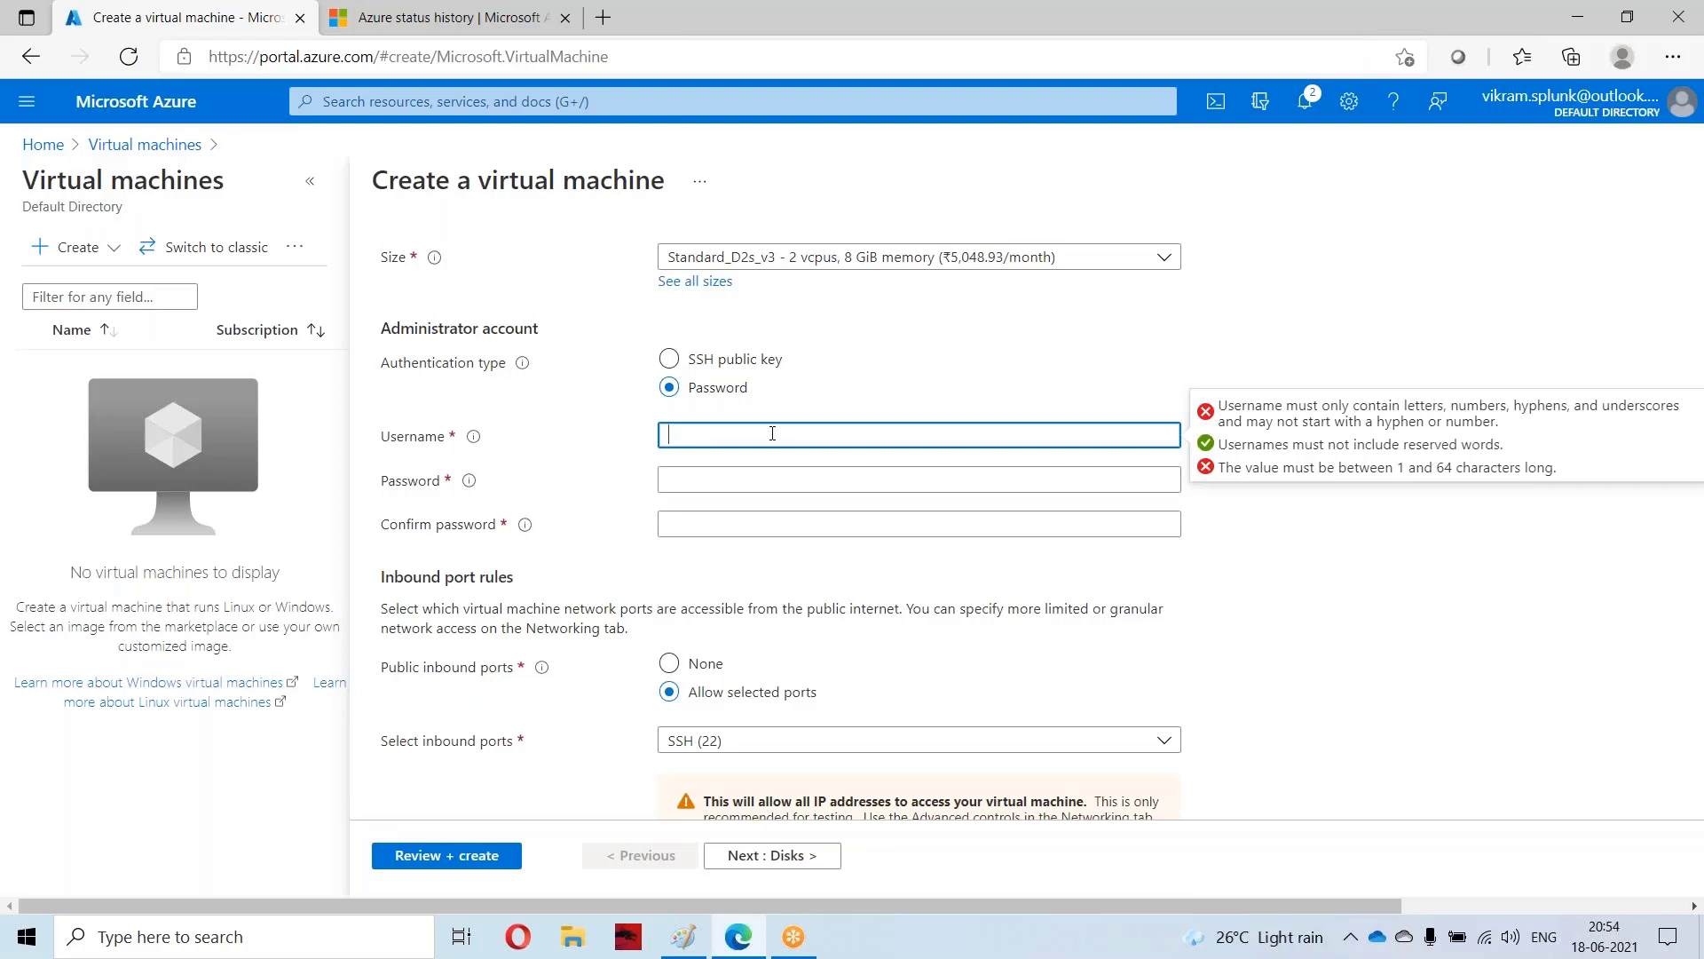
{"action": "type", "text": "testuser"}
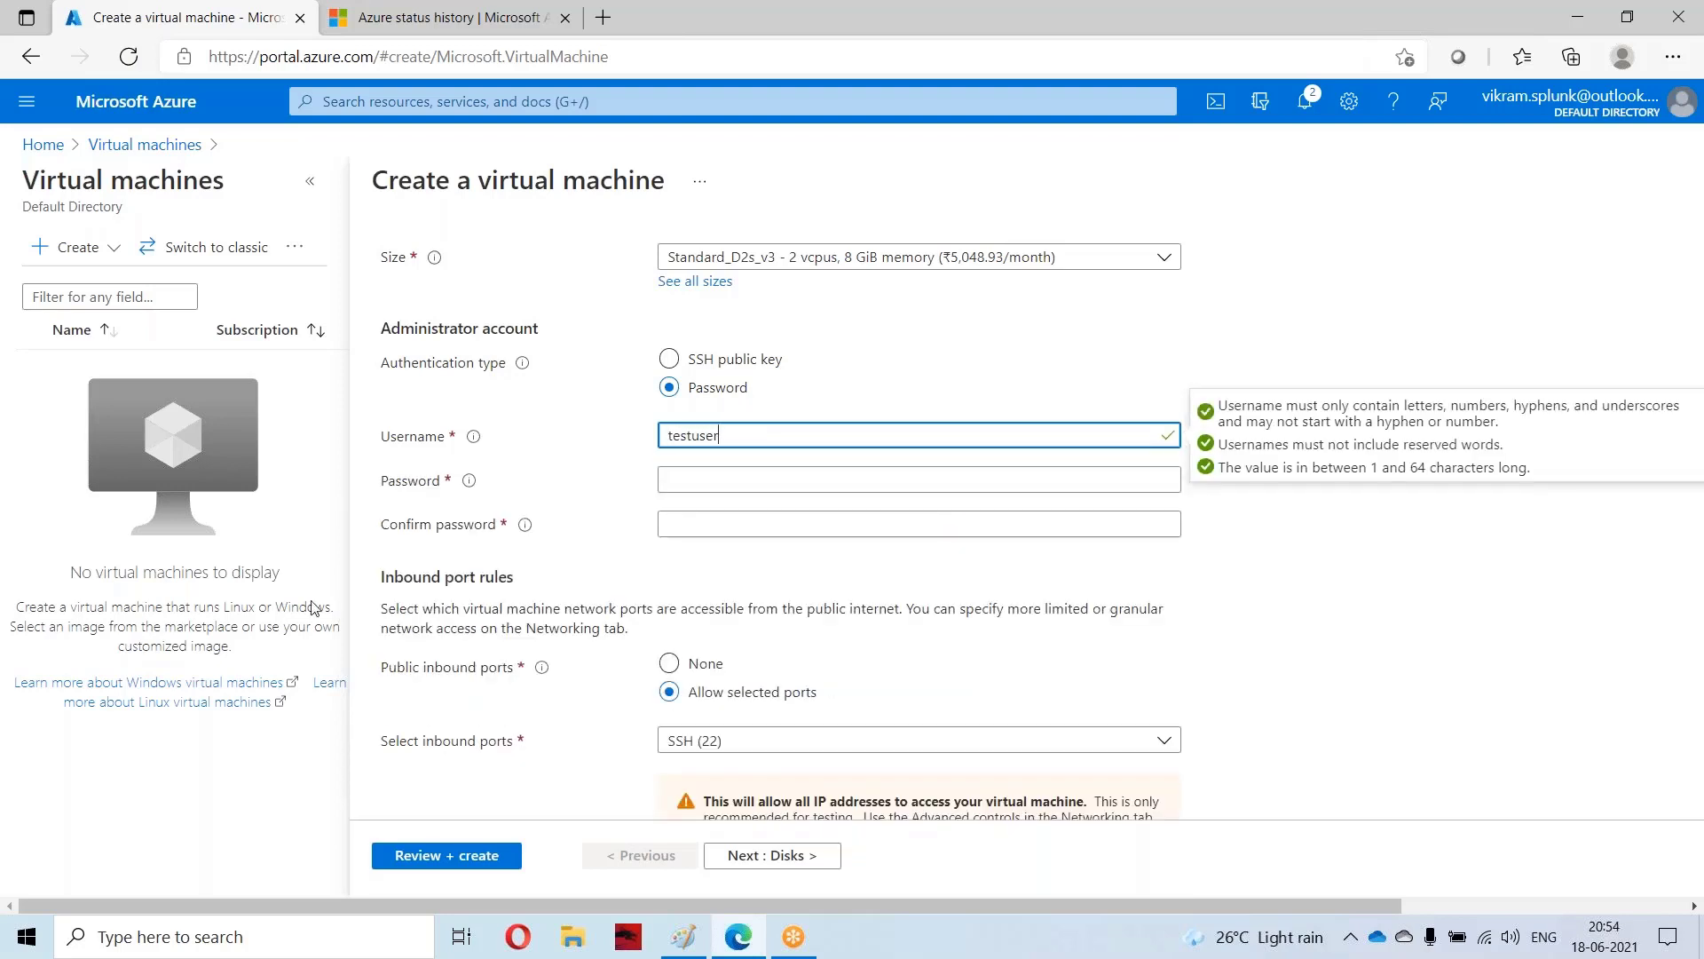
Step: Enter and confirm the administrator account password for the virtual machine
{"action": "left_click", "coordinate": [704, 478]}
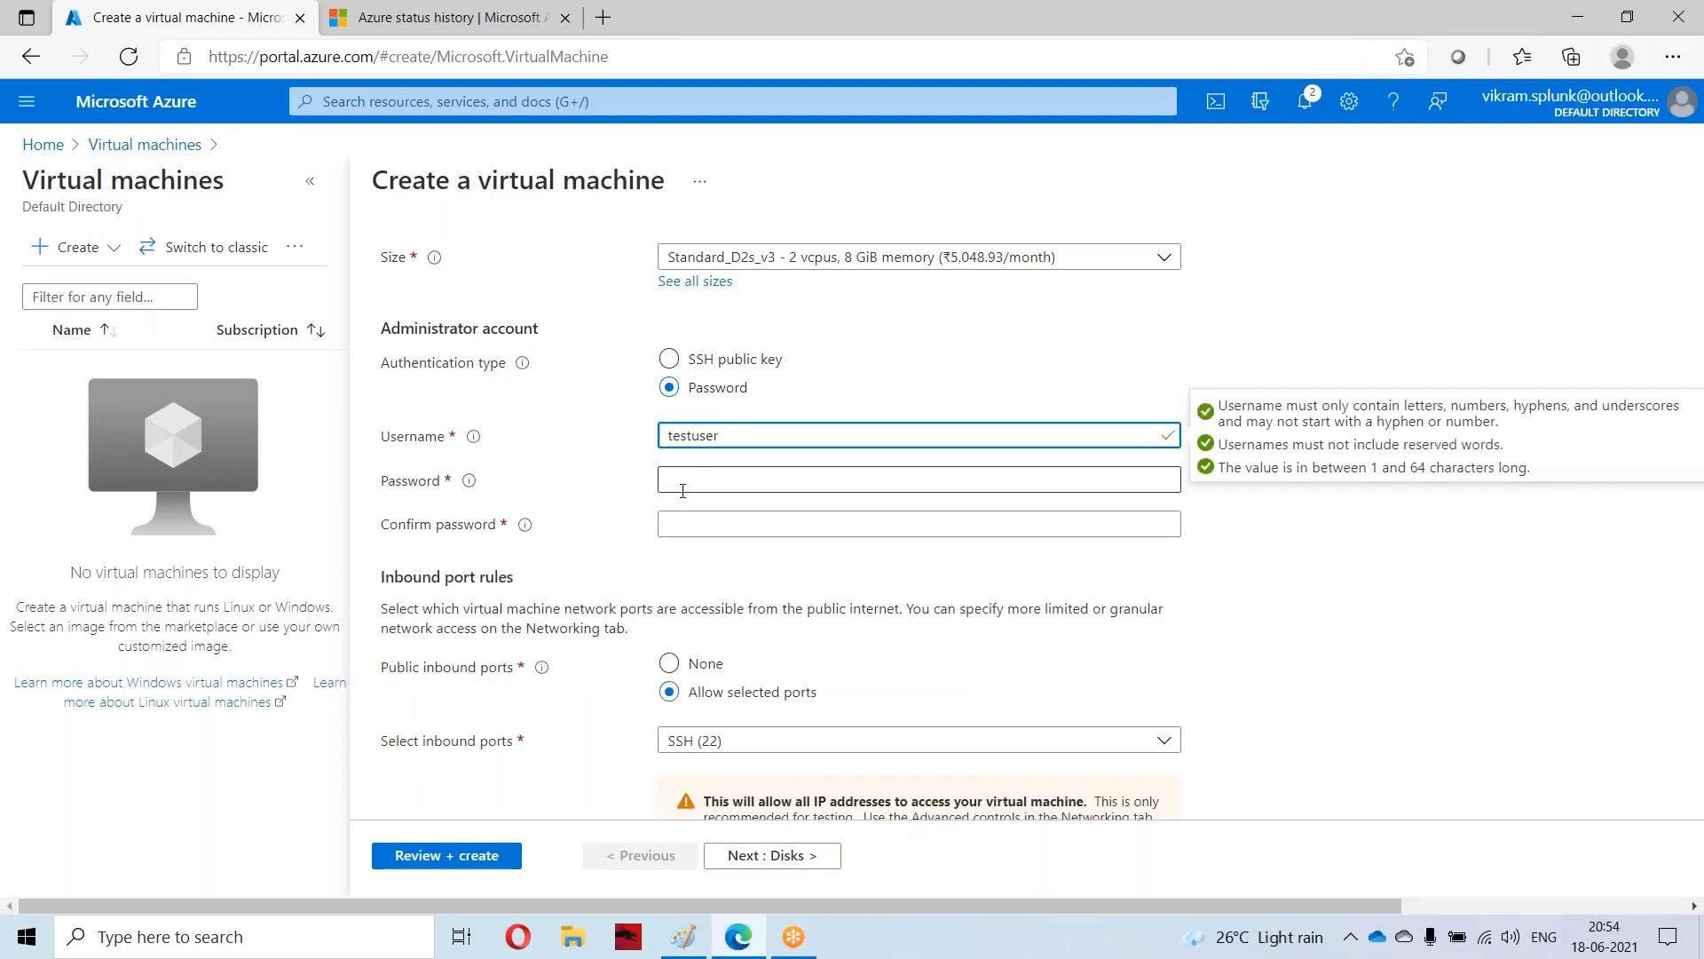
{"action": "type", "text": "*"}
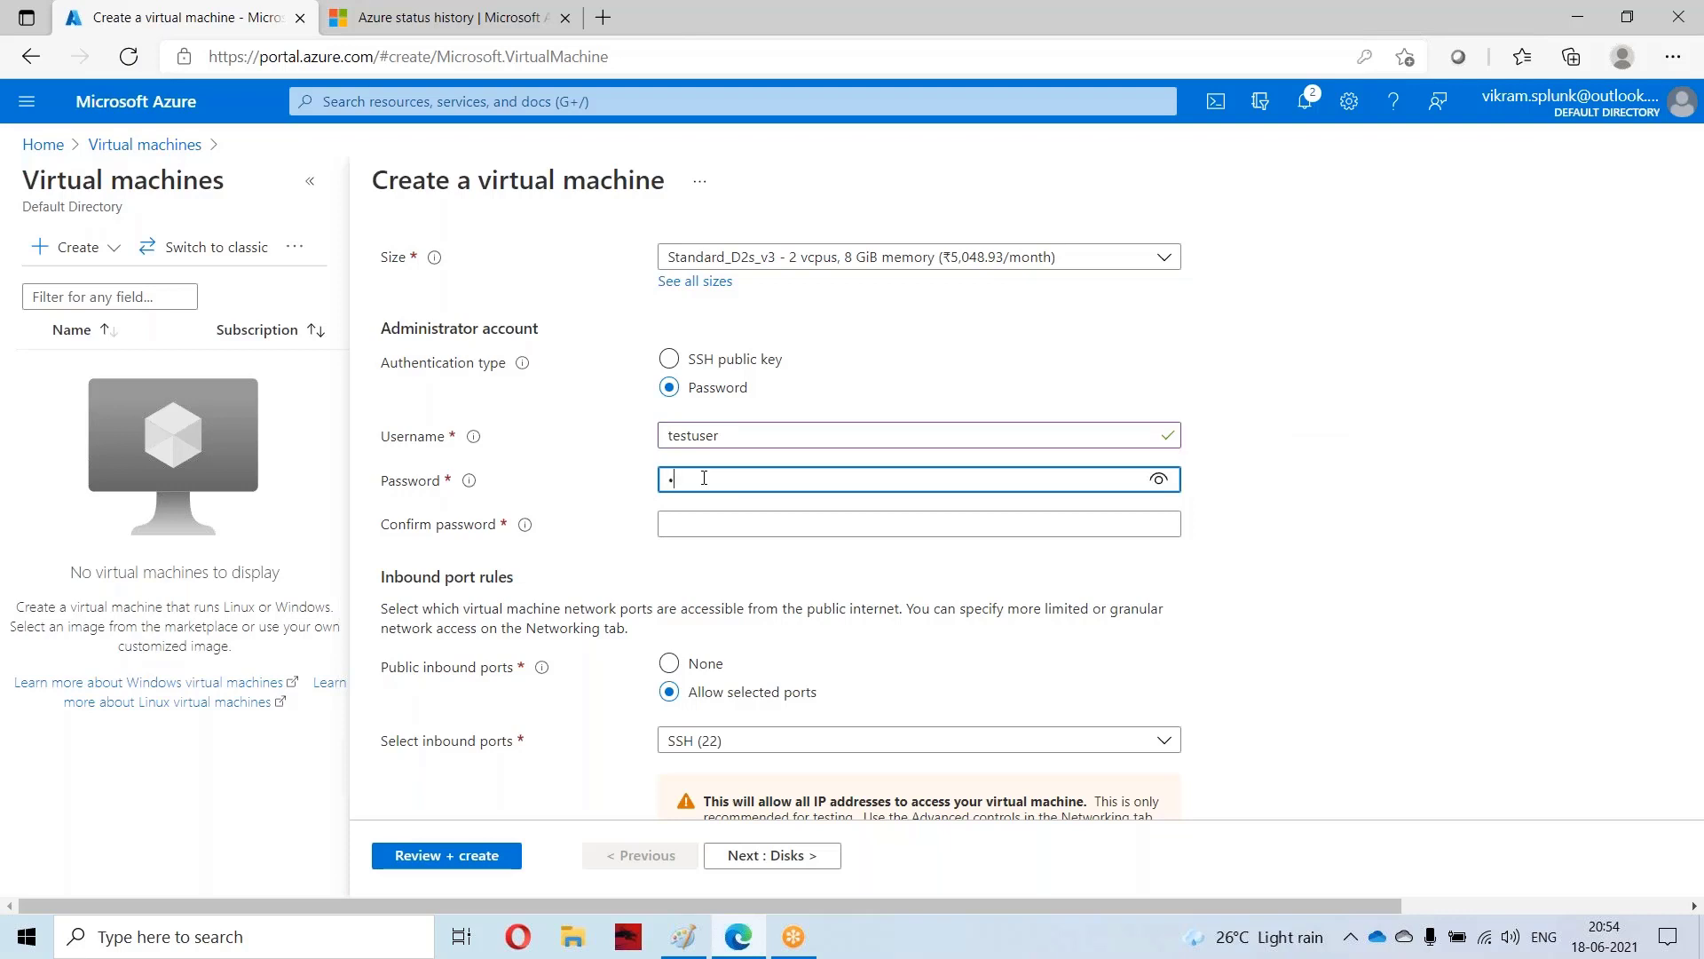
{"action": "type", "text": "*****"}
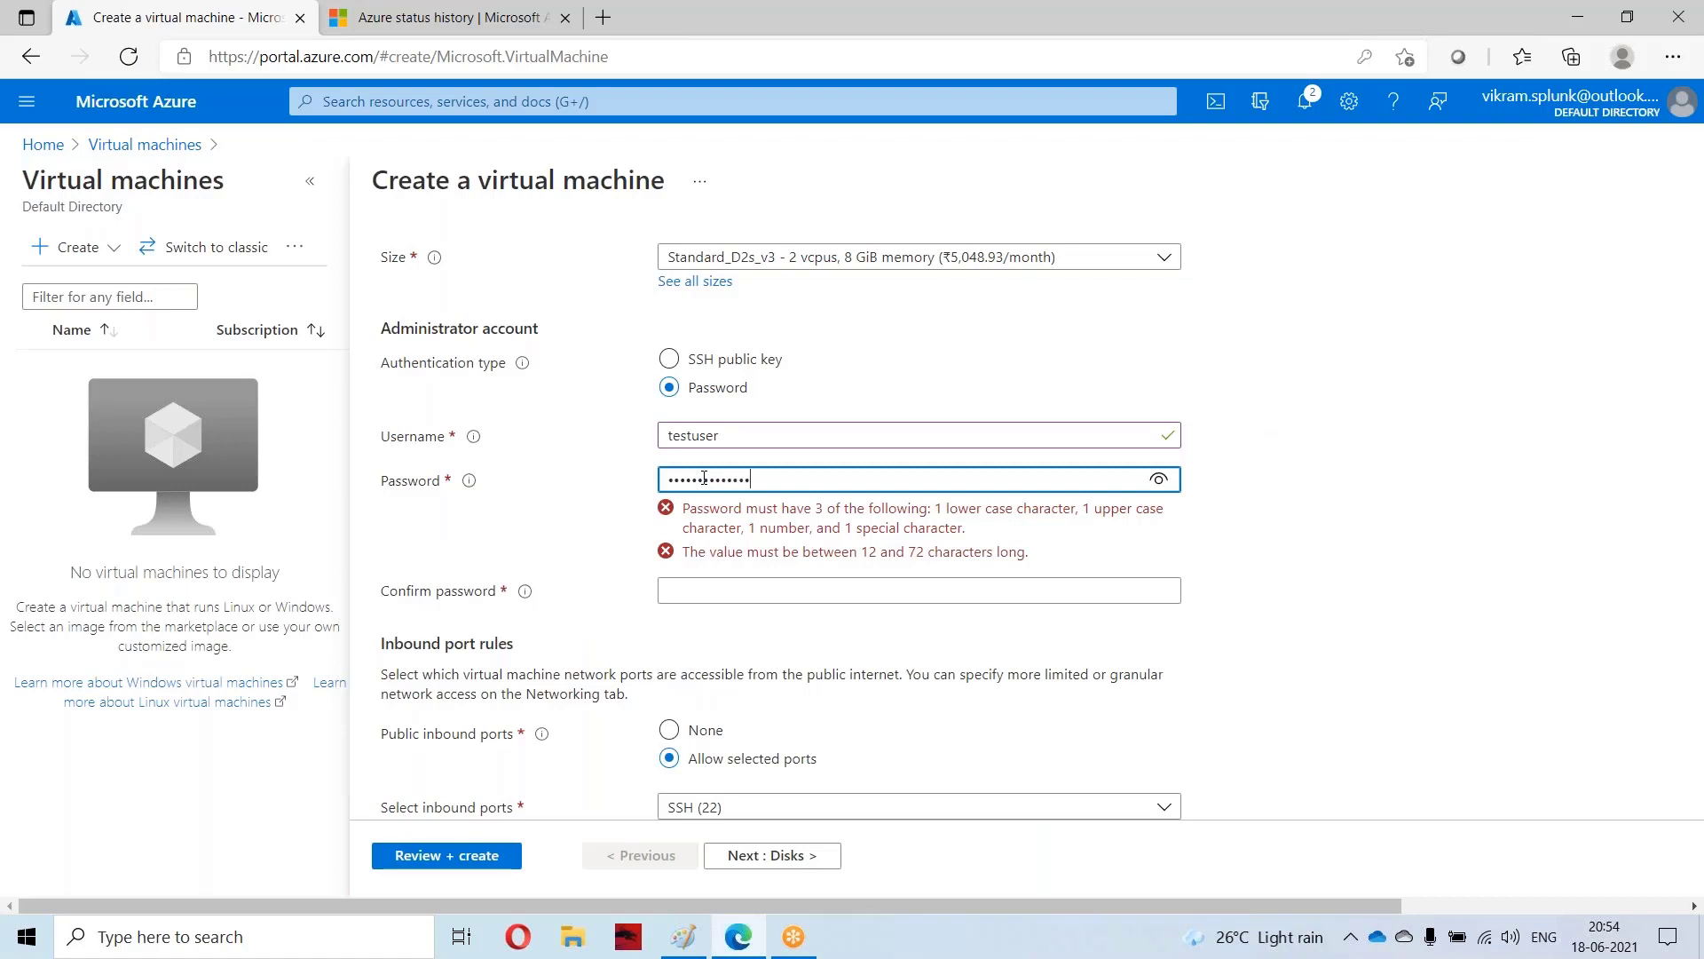
{"action": "left_click", "coordinate": [804, 533]}
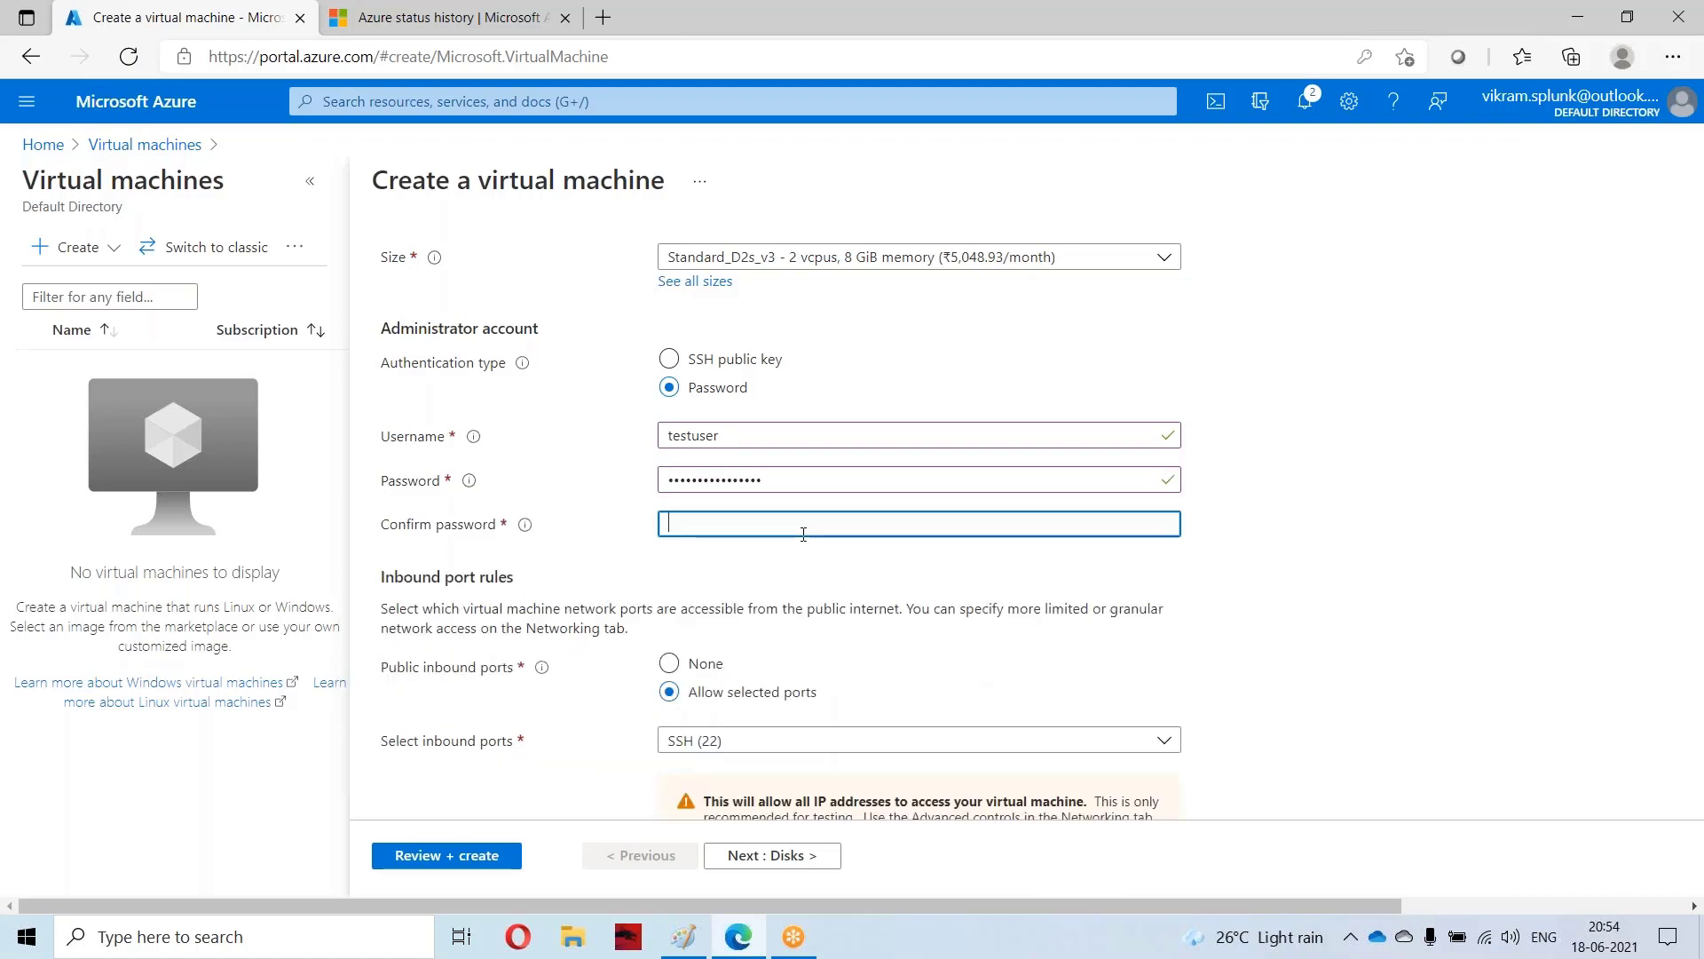
{"action": "type", "text": "*"}
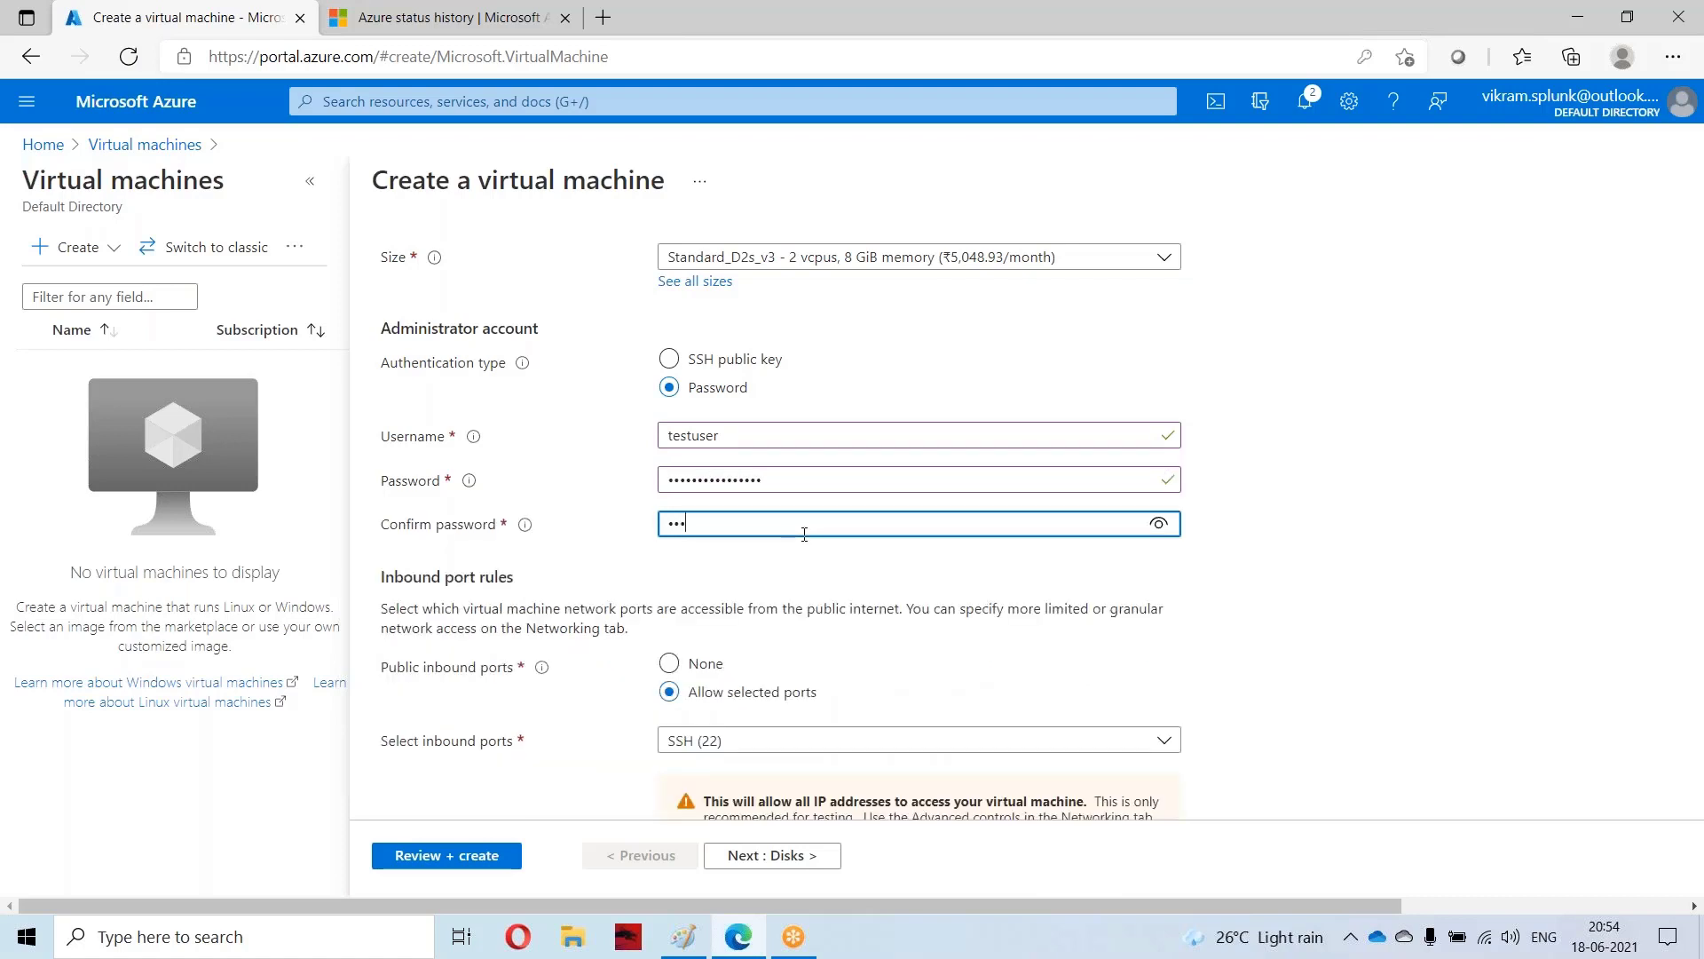
{"action": "type", "text": "*****"}
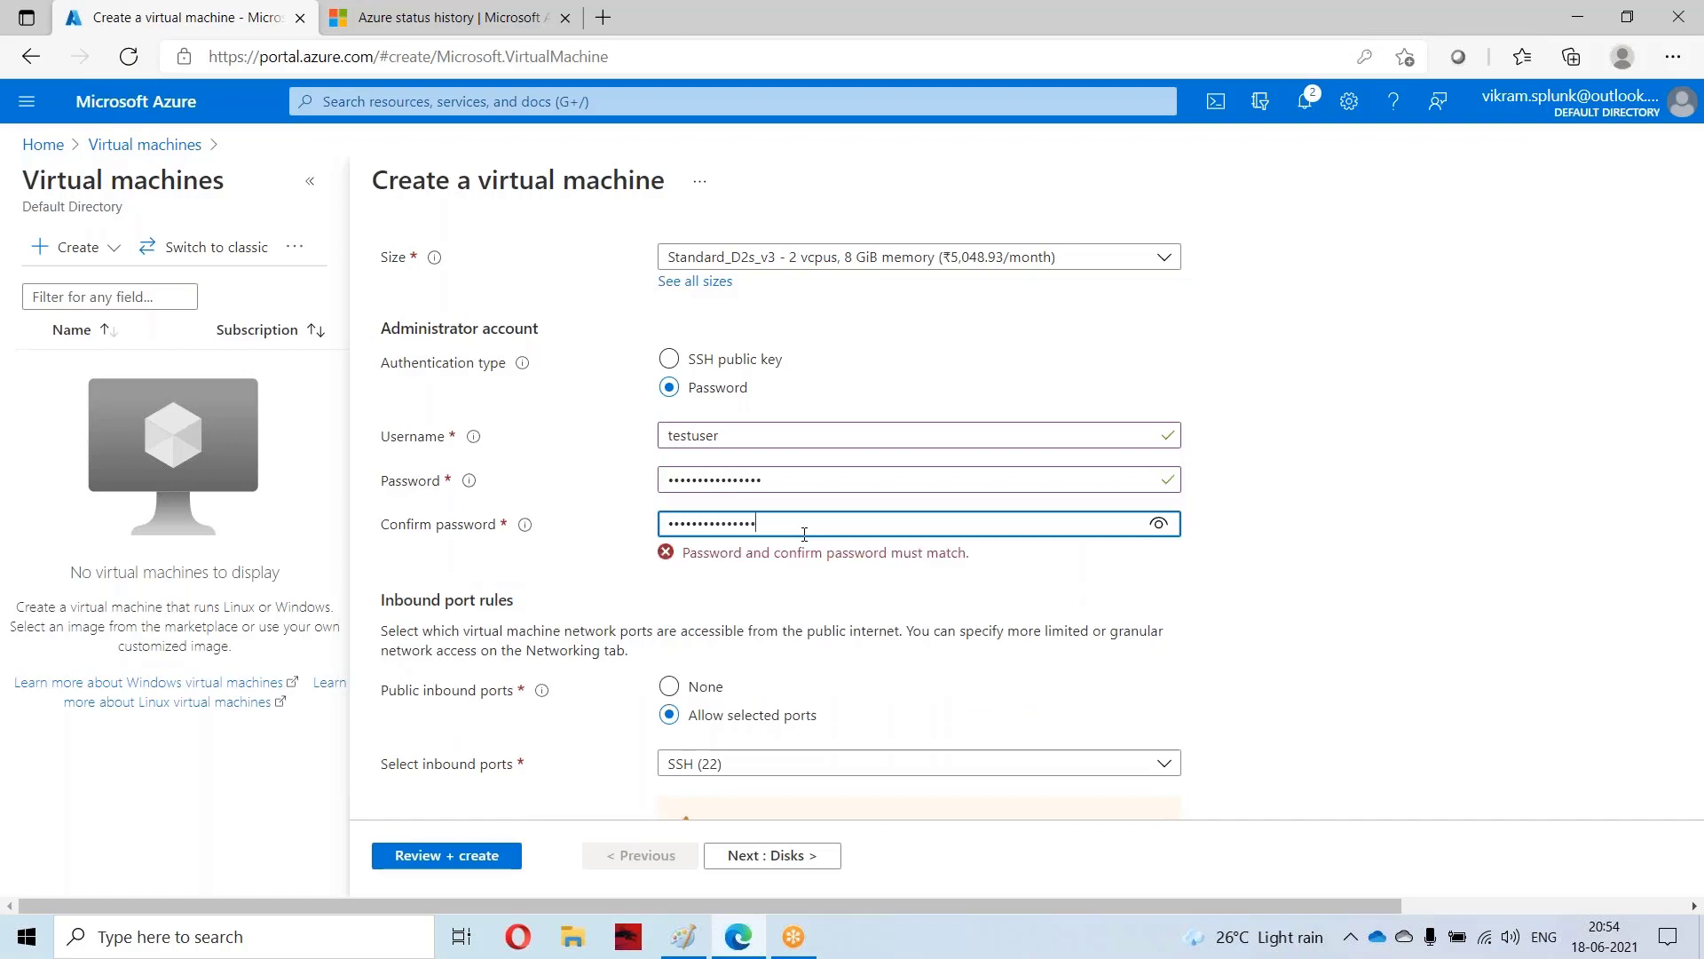
{"action": "double_click", "coordinate": [669, 436]}
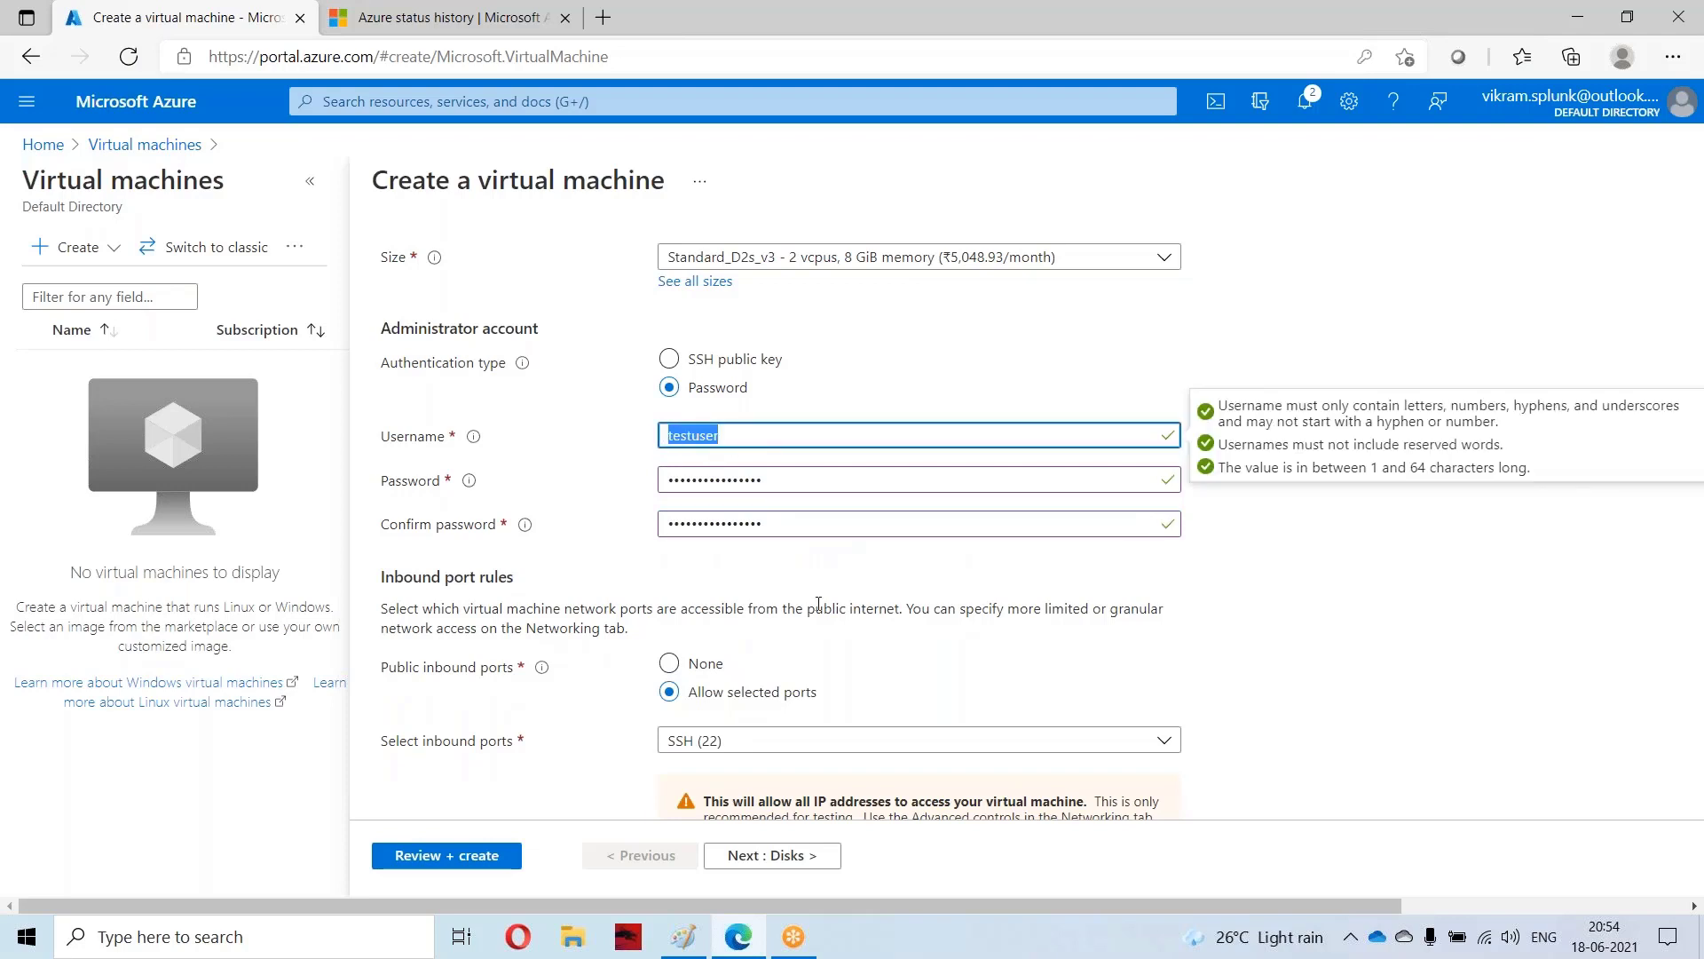
Step: Check the inbound port options, keep SSH (22) allowed, and validate the virtual machine configuration
{"action": "scroll", "coordinate": [581, 702], "scroll_direction": "down", "scroll_amount": 1}
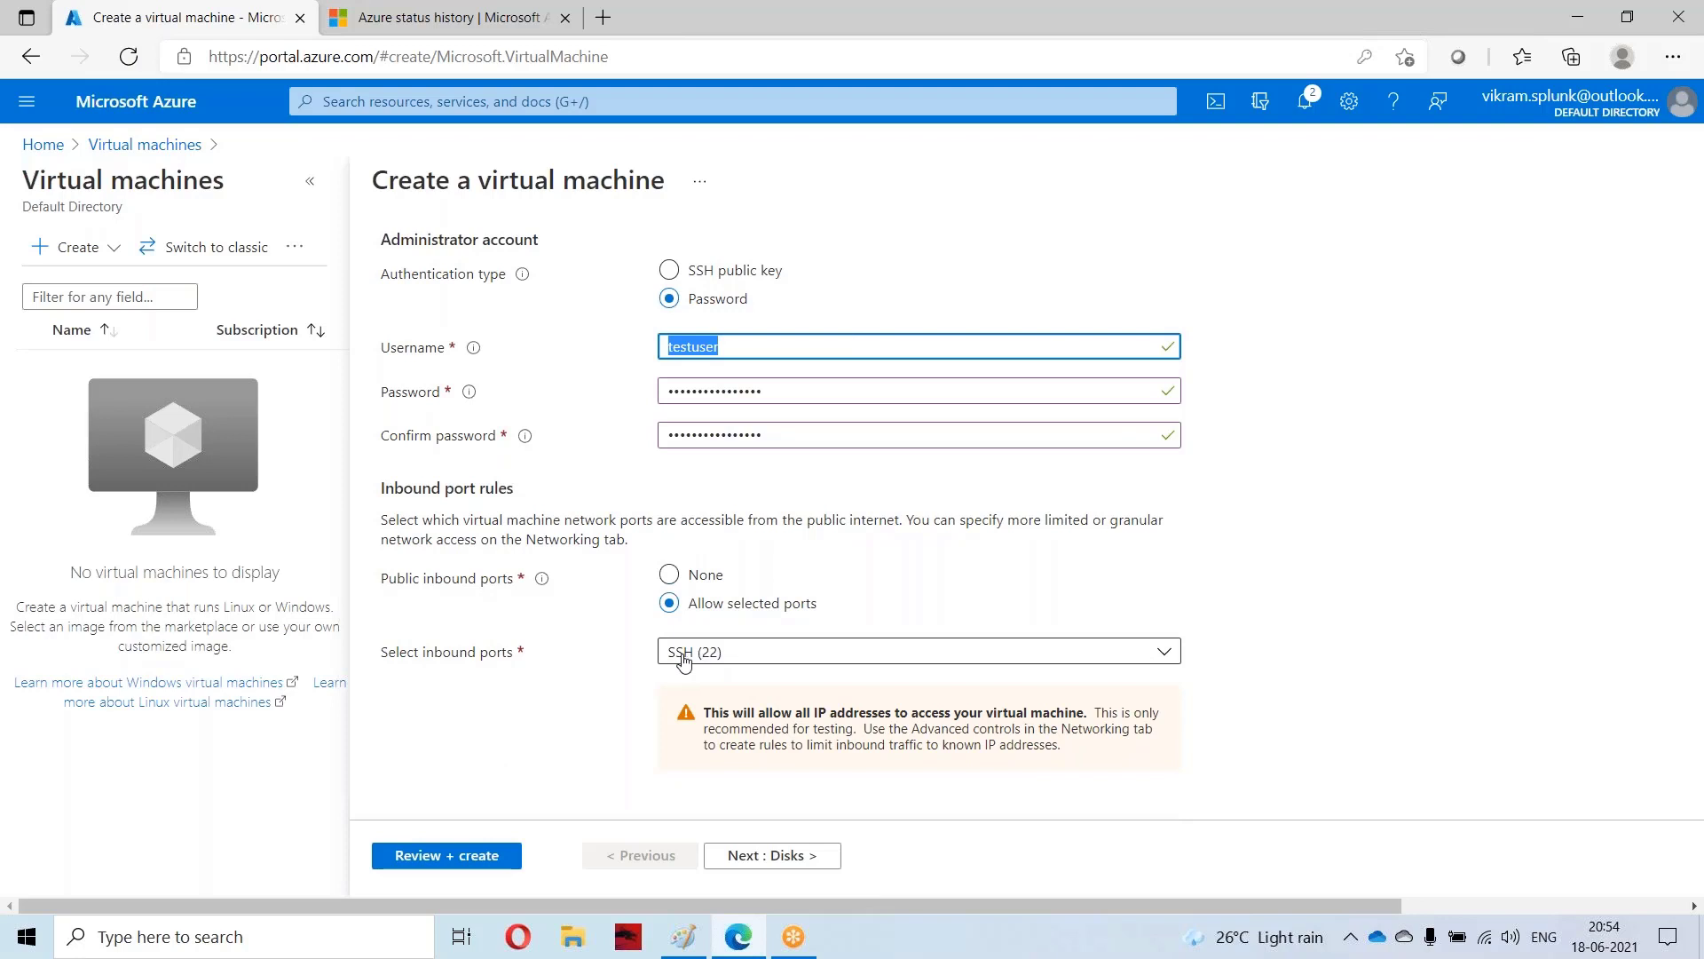
{"action": "left_click", "coordinate": [1163, 655]}
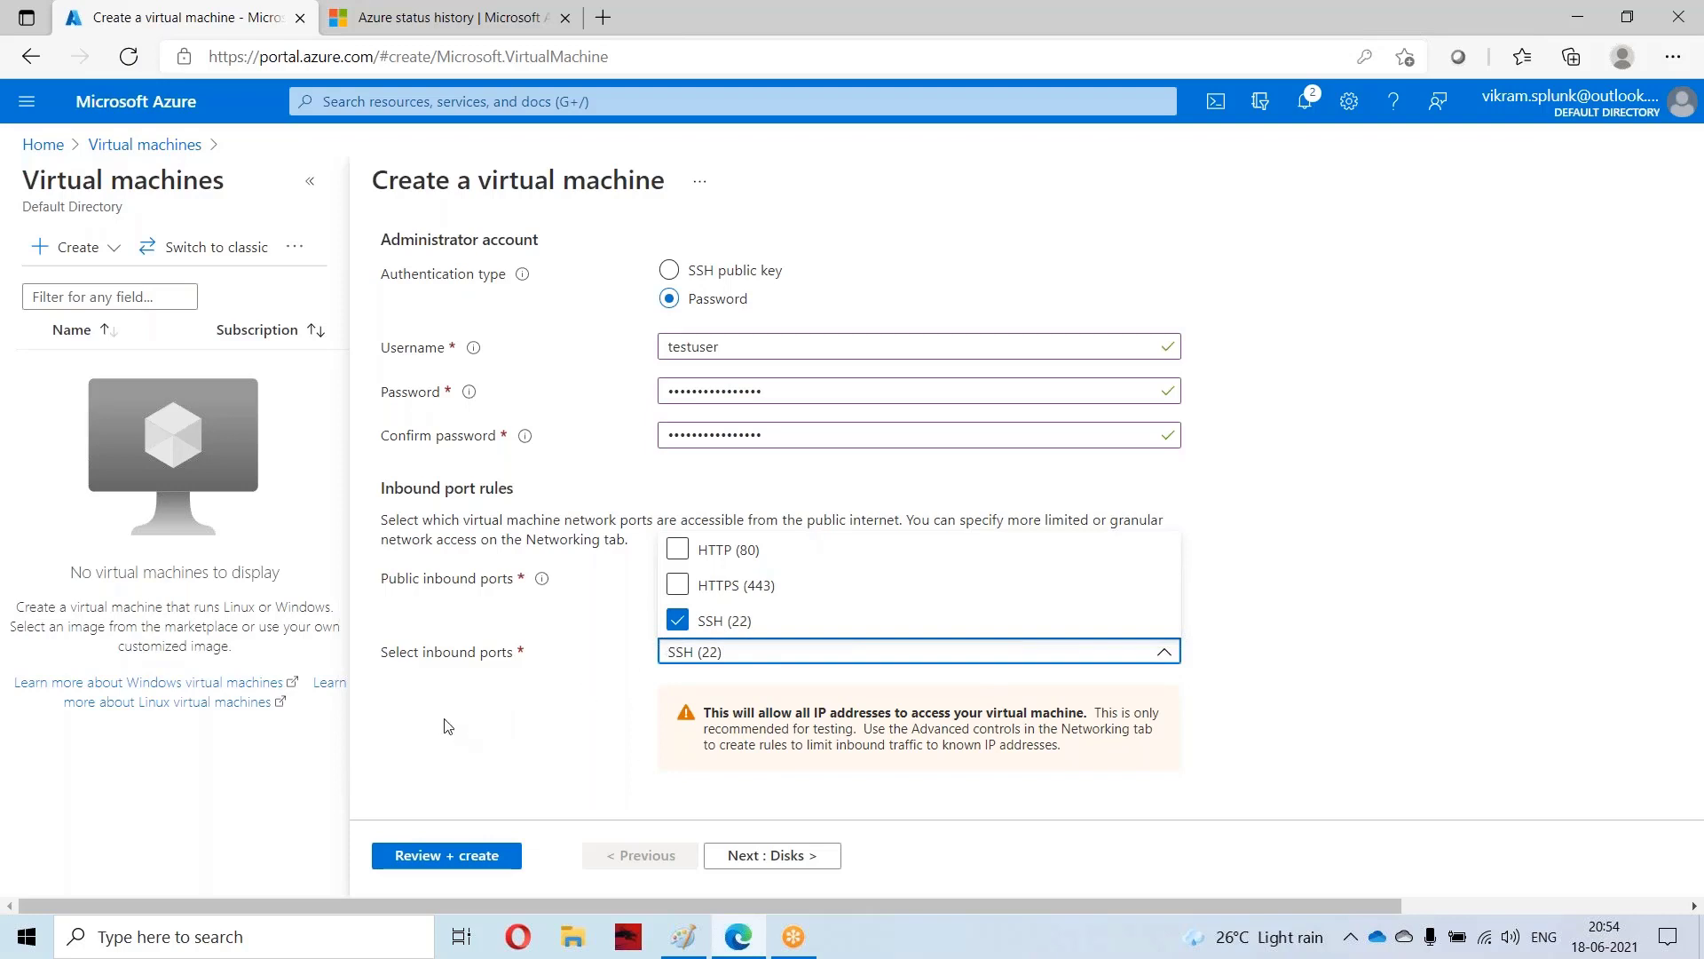
{"action": "left_click", "coordinate": [449, 726]}
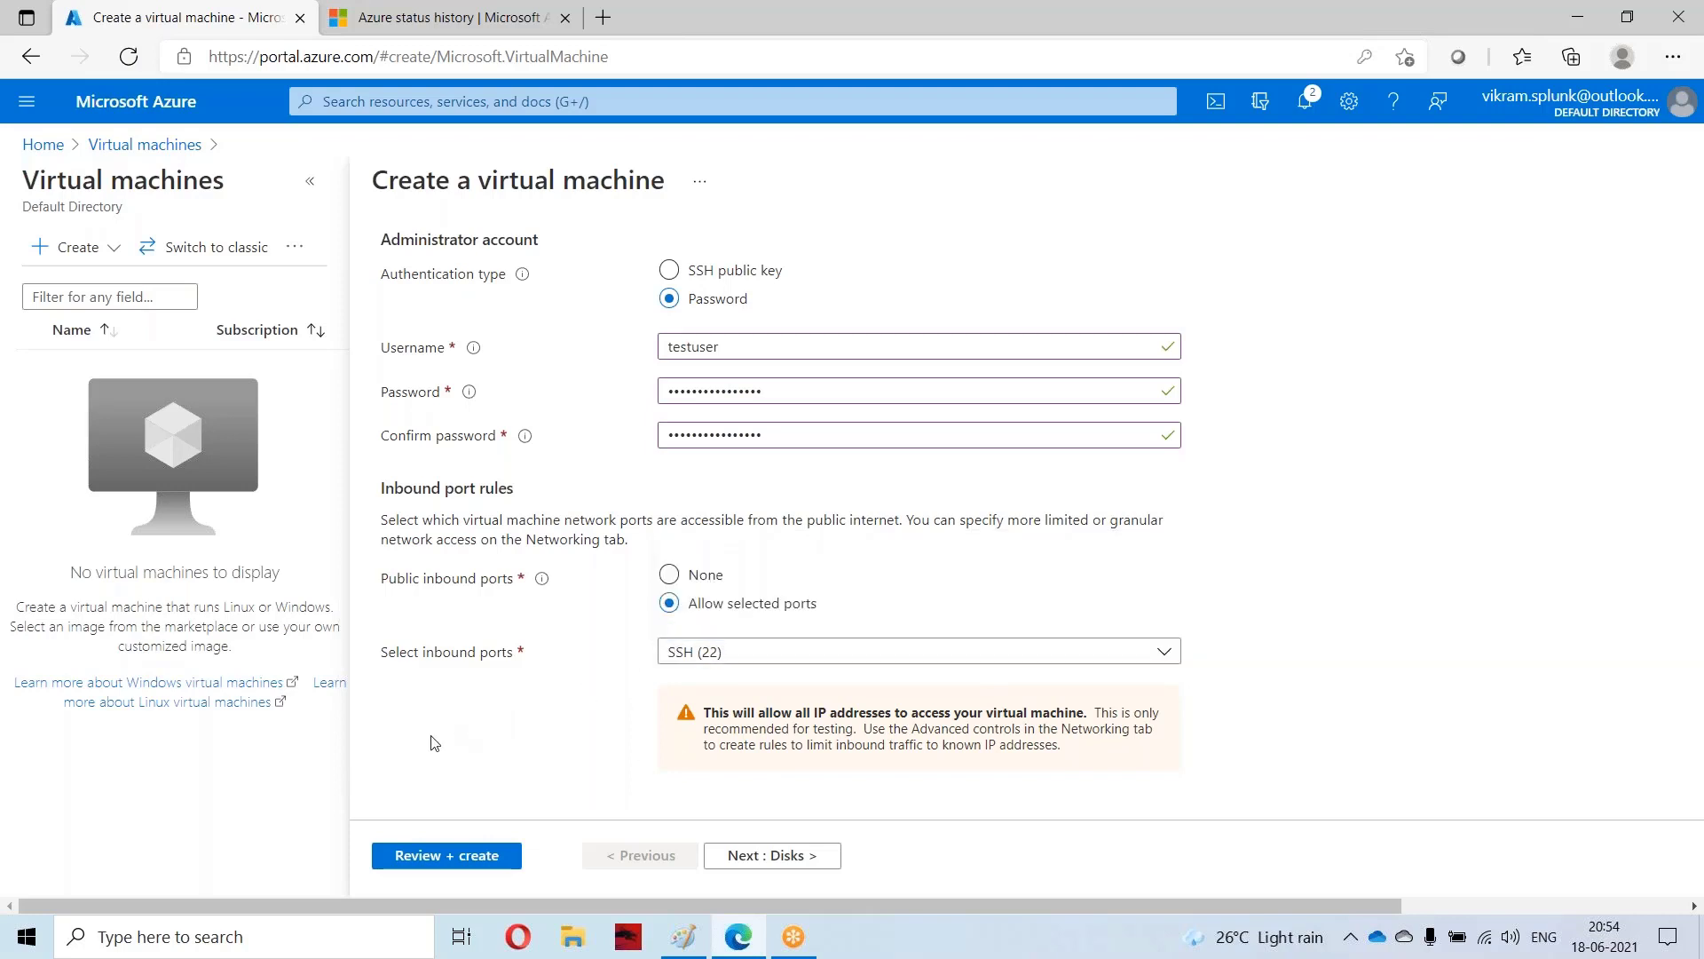
{"action": "left_click", "coordinate": [484, 857]}
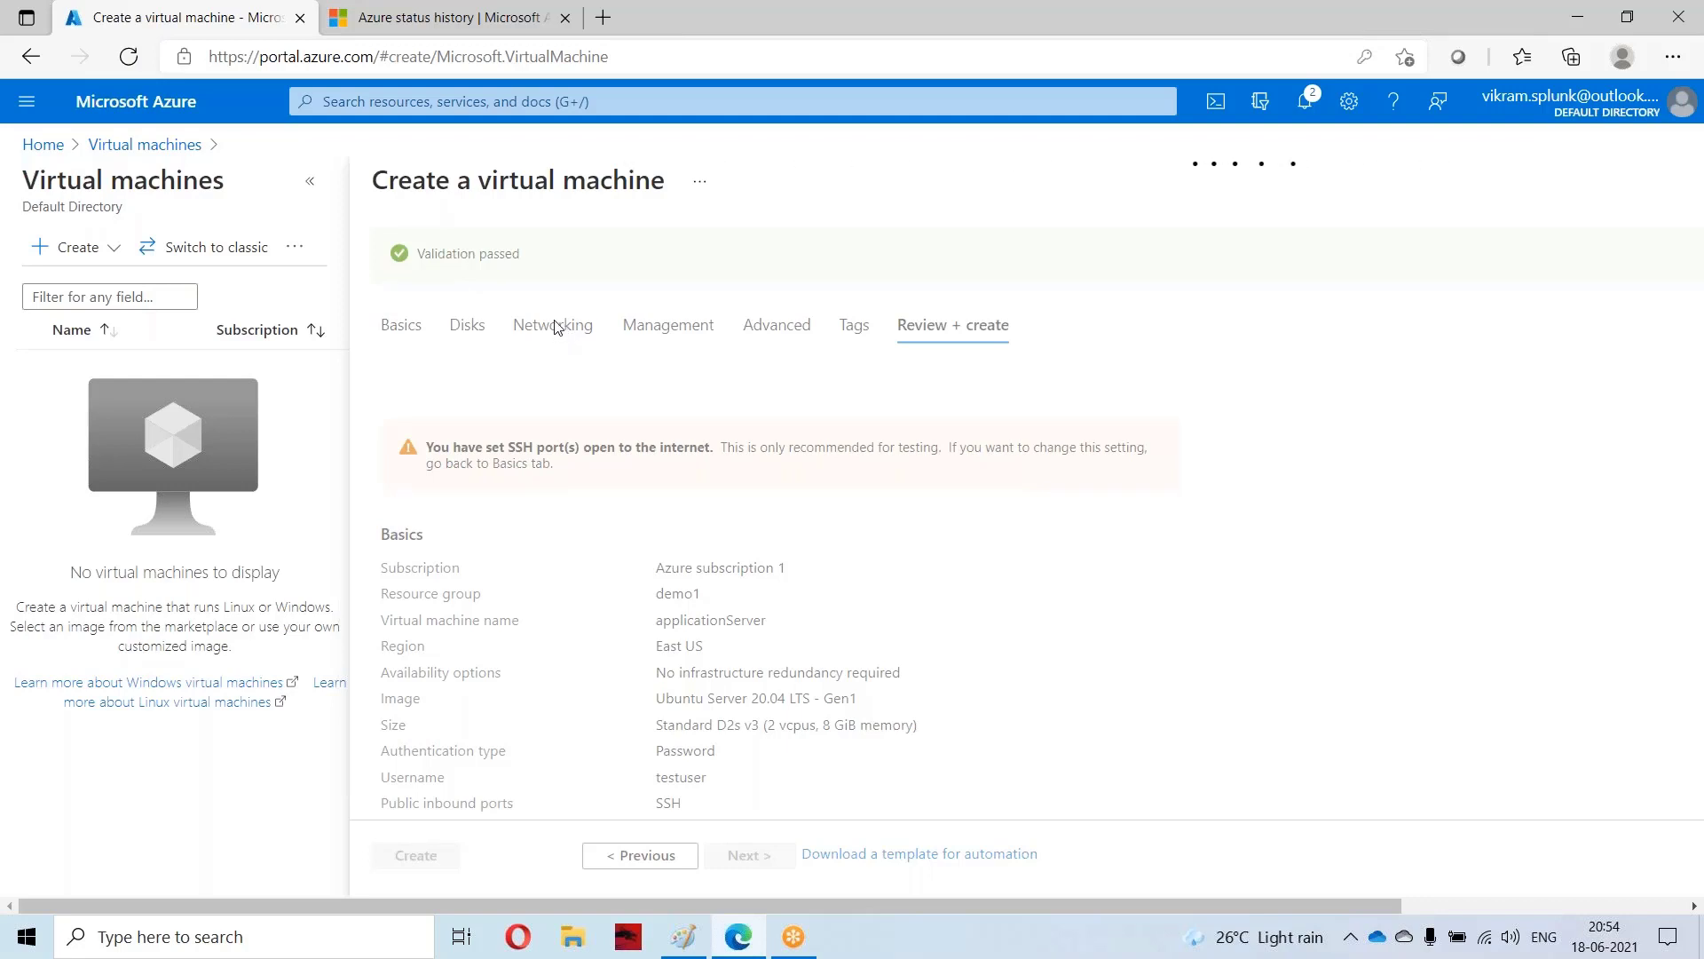
Step: In the networking settings, place the virtual machine in virtual network vnet_demo1 and subnet ApplicationServer (10.0.0.0/24)
{"action": "left_click", "coordinate": [471, 329]}
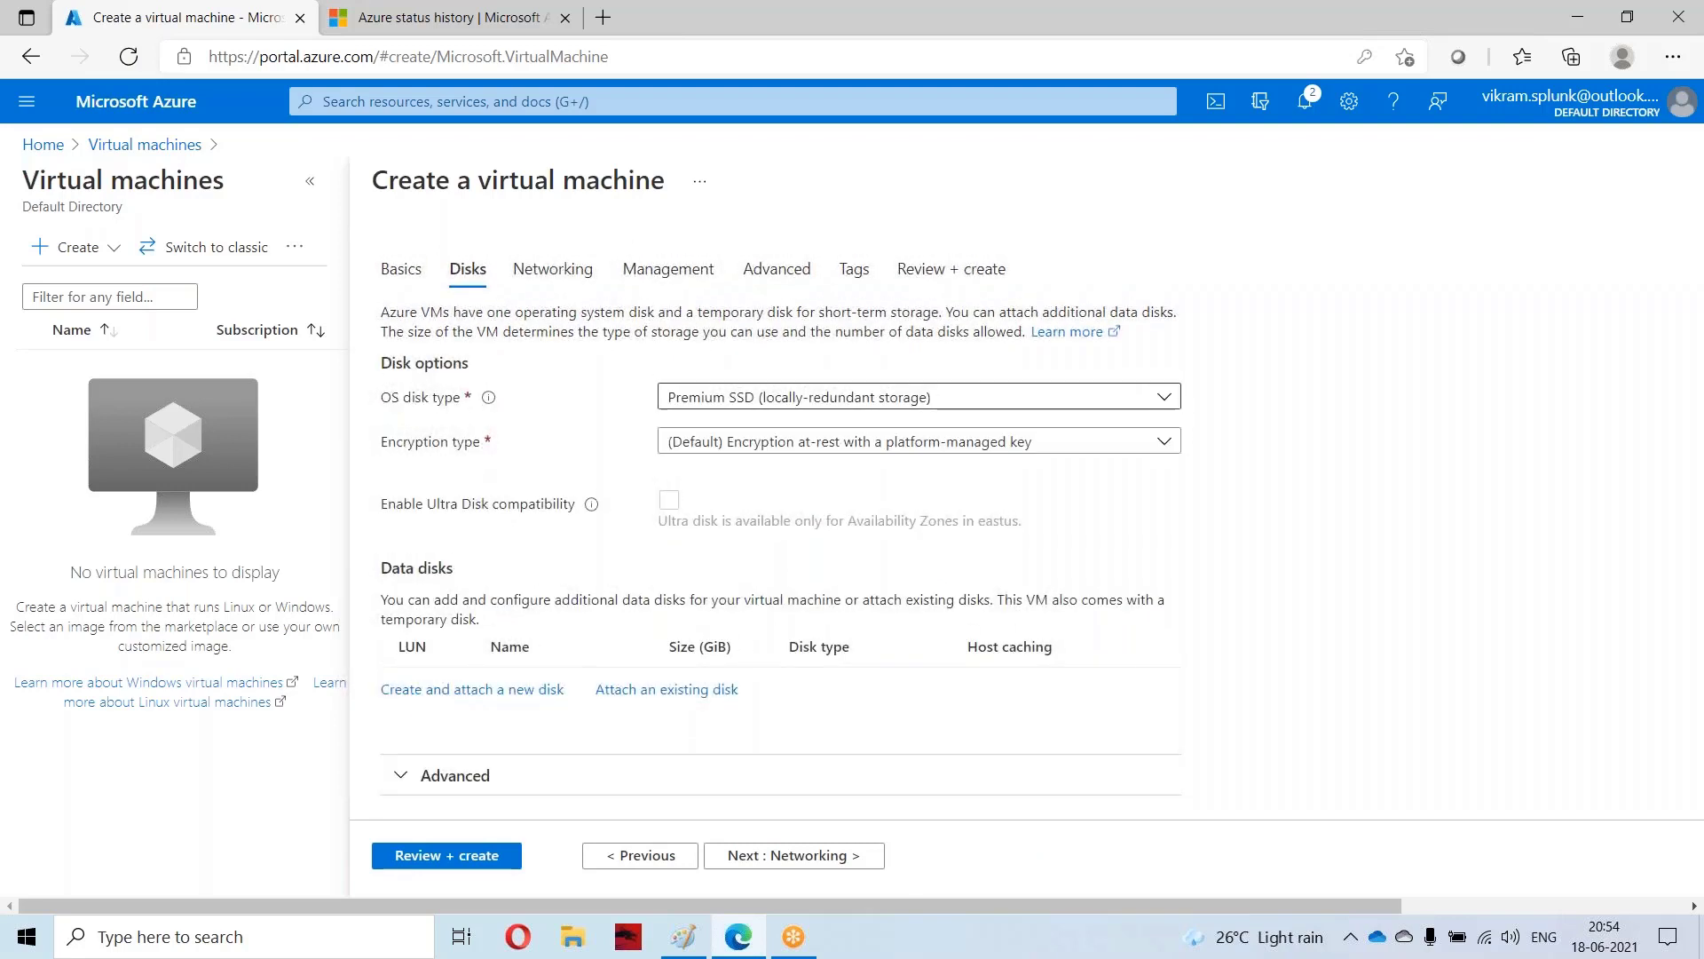
{"action": "left_click", "coordinate": [546, 279]}
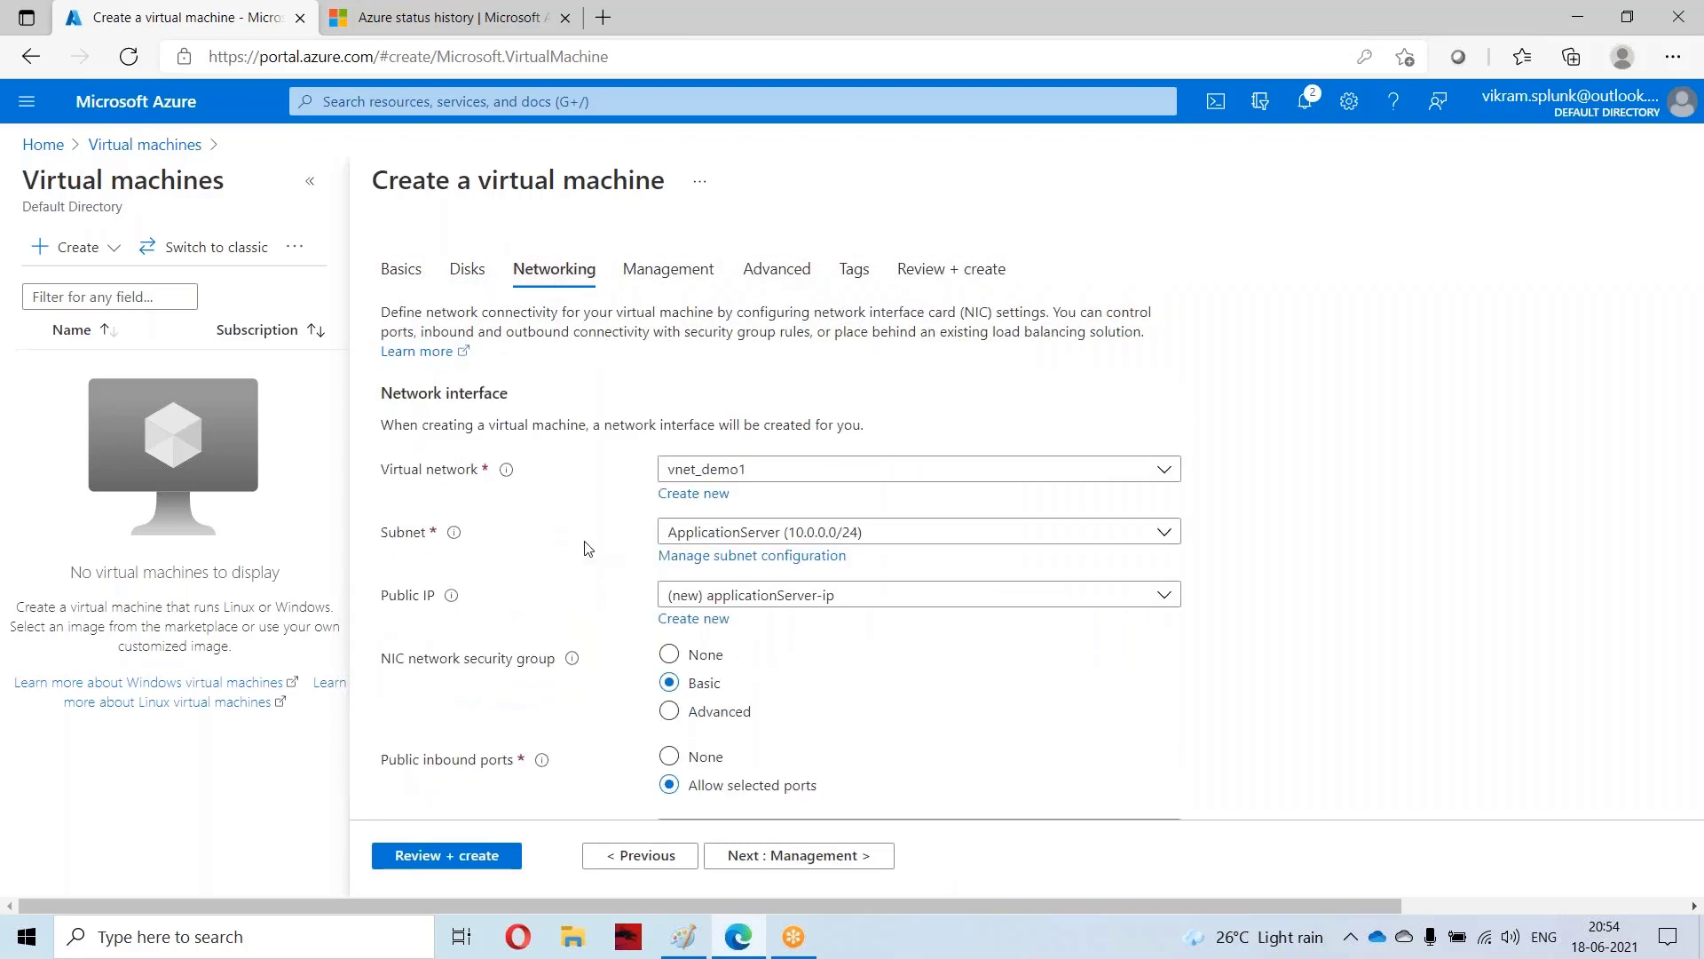
{"action": "left_click", "coordinate": [783, 470]}
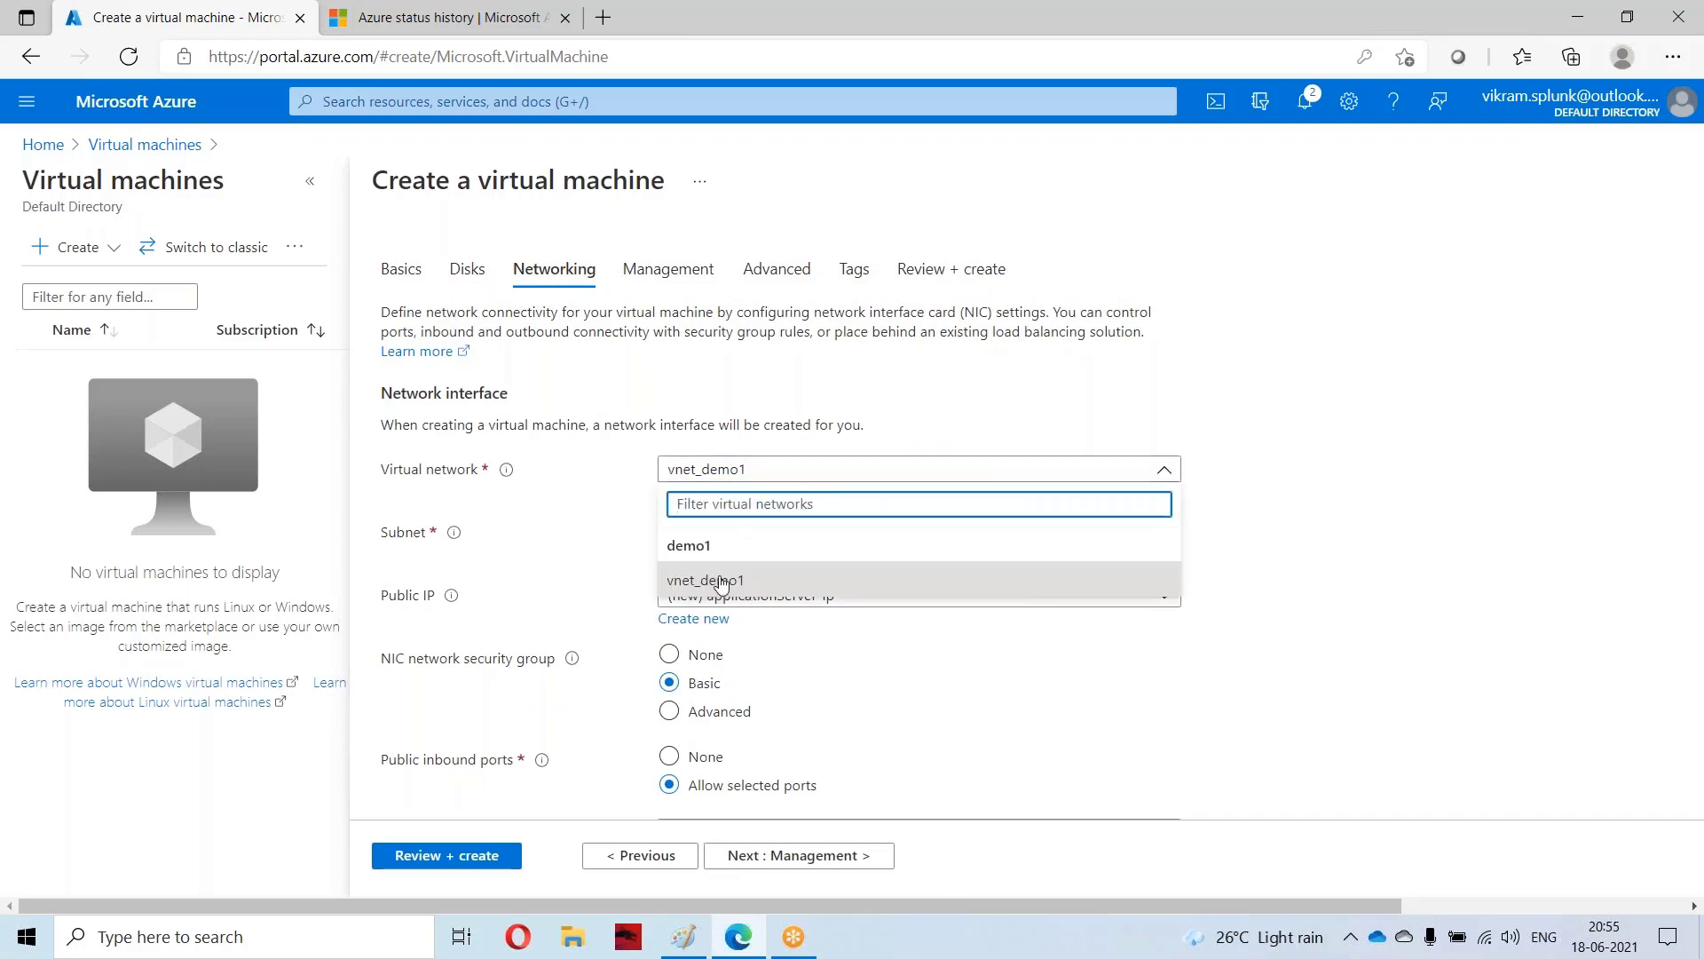
{"action": "left_click", "coordinate": [752, 586]}
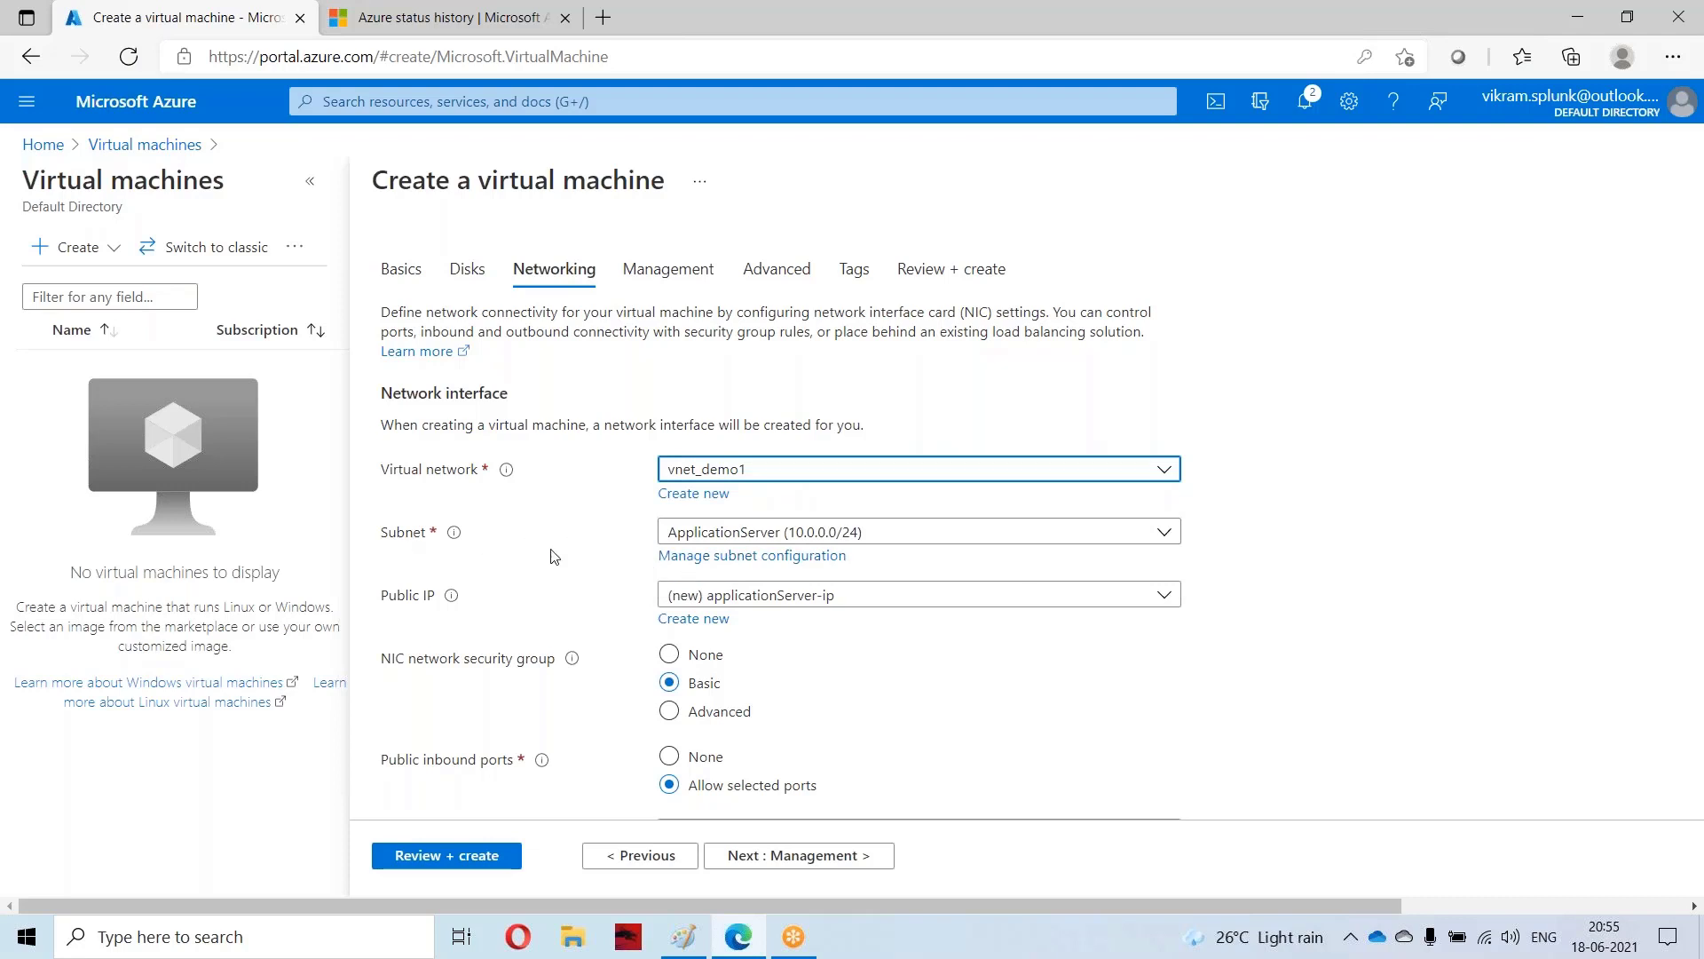
{"action": "left_click", "coordinate": [824, 535]}
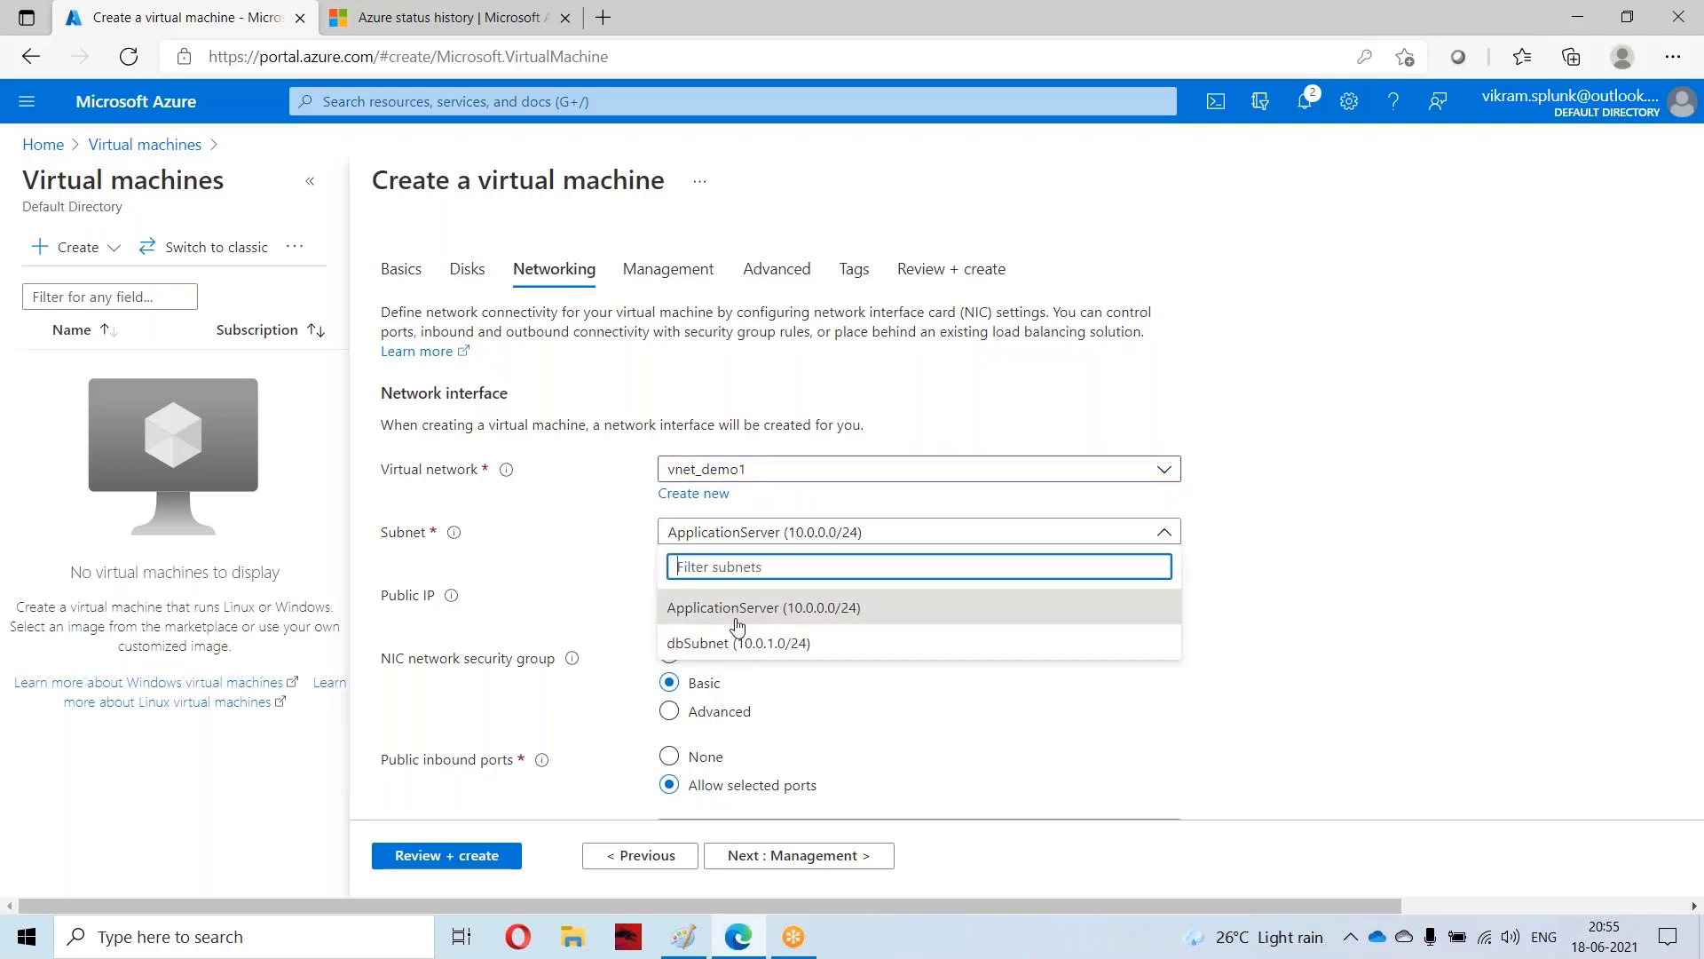
{"action": "left_click", "coordinate": [799, 611]}
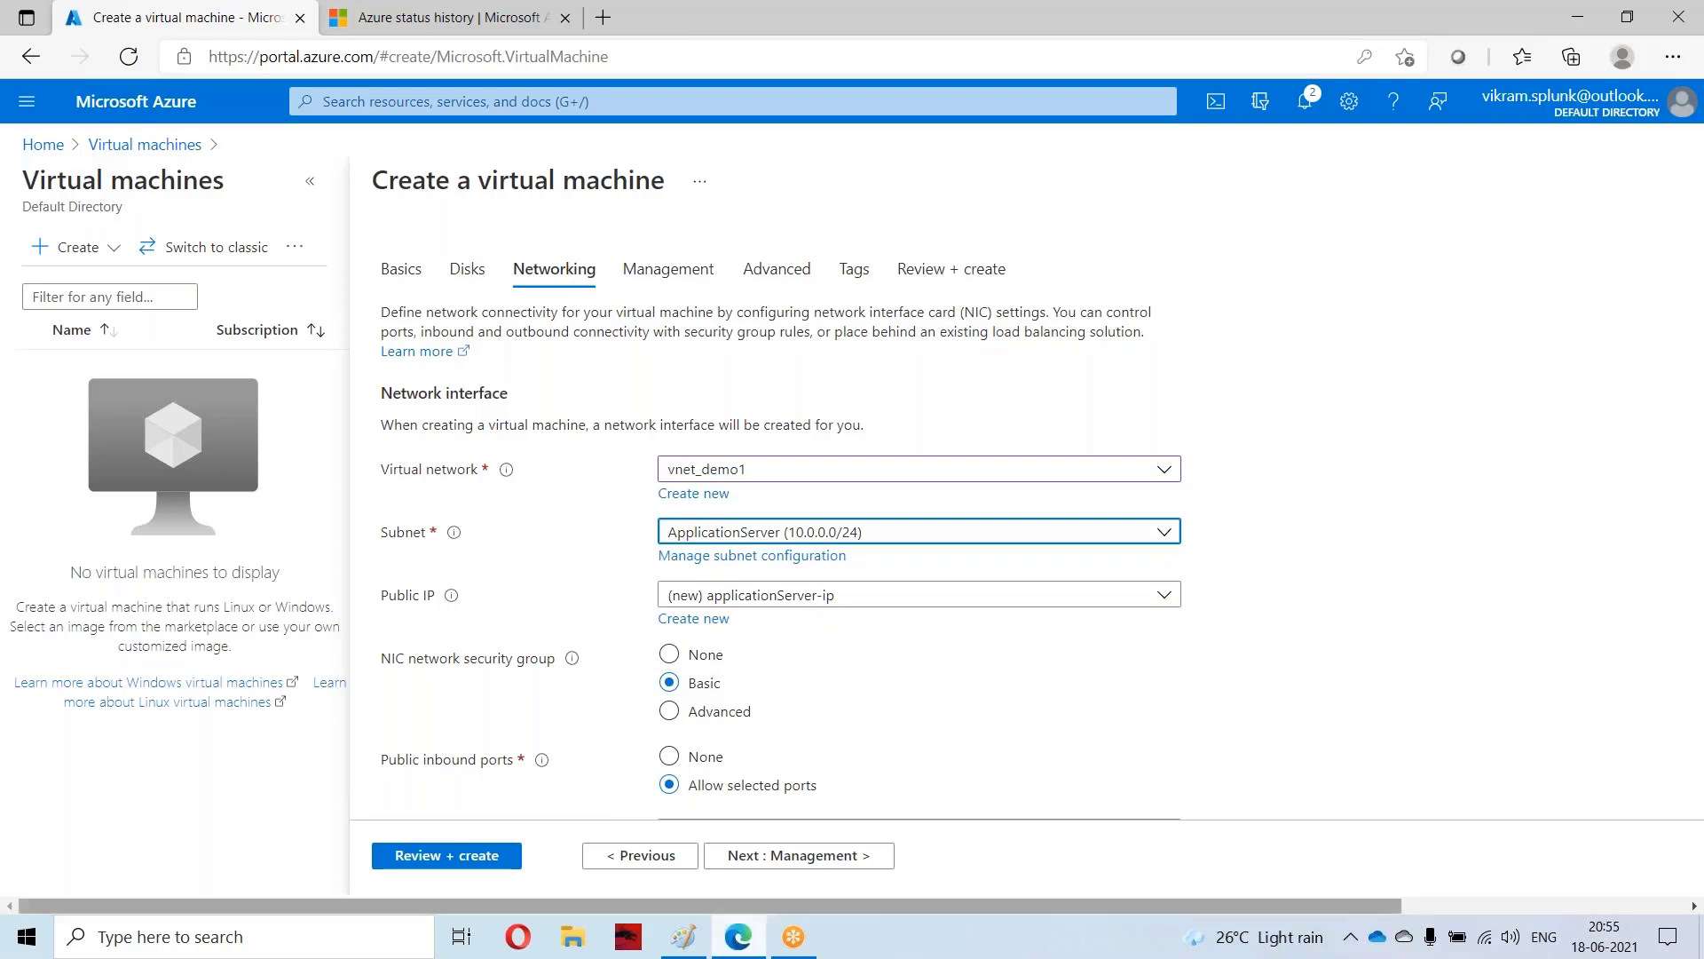
Step: Check the Public IP requirement of Subnet-1 in the Paint diagram and return to the Azure portal
{"action": "left_click", "coordinate": [481, 28]}
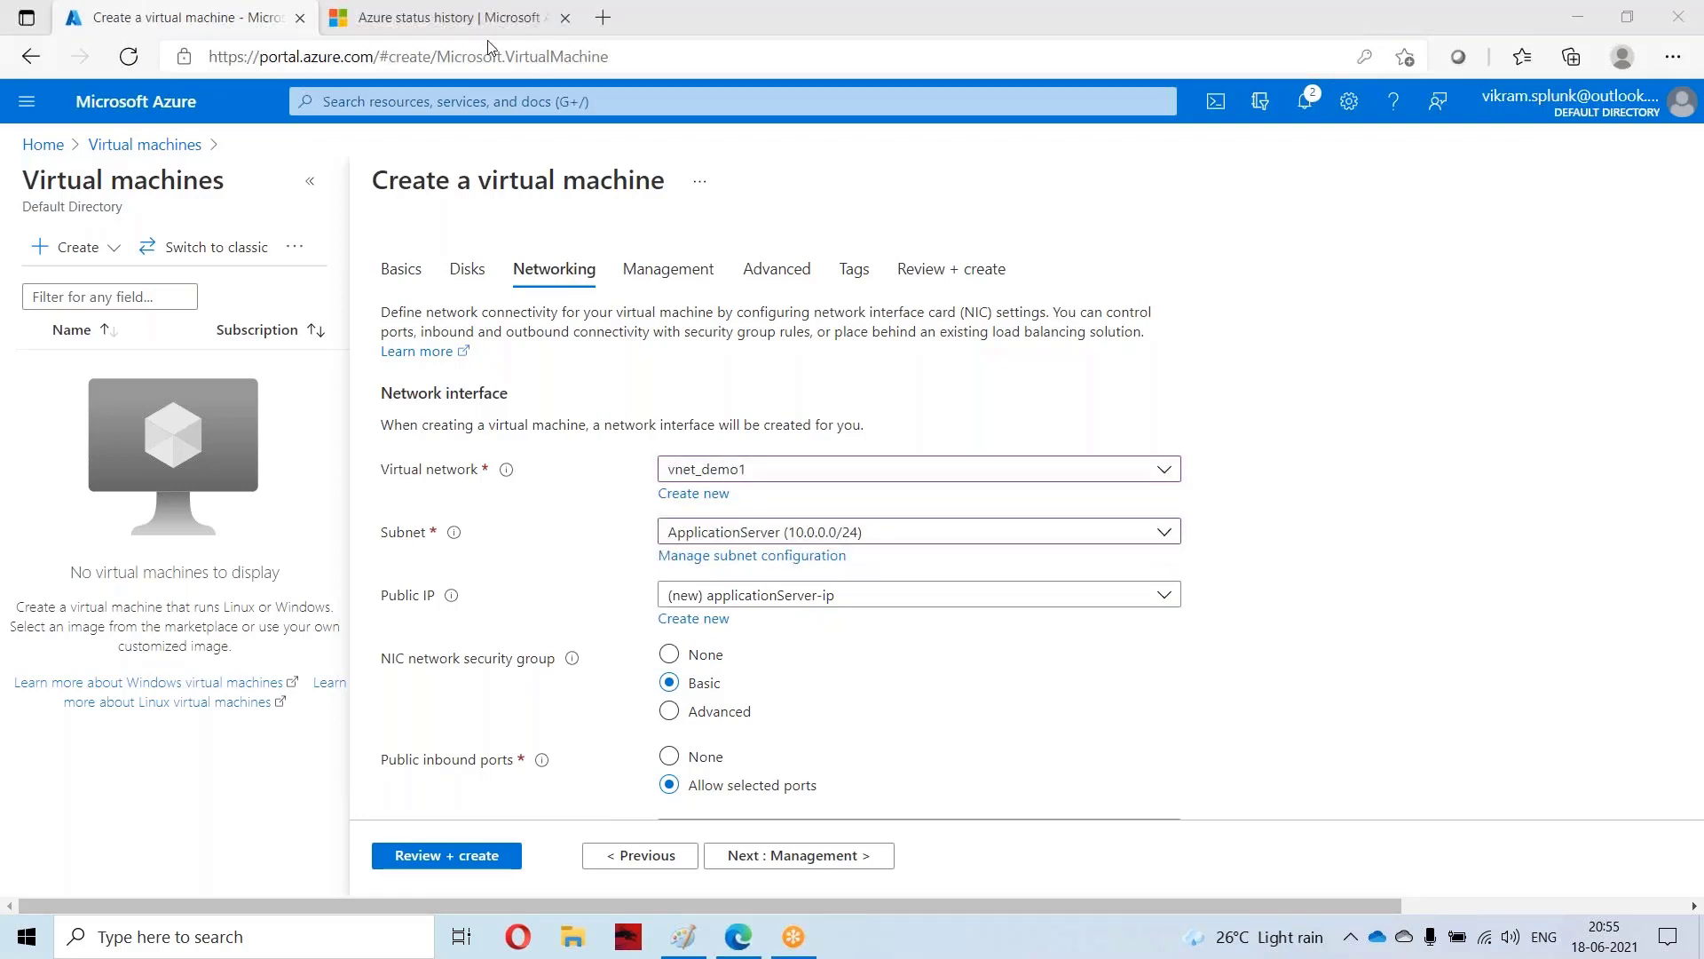
{"action": "left_click", "coordinate": [683, 937]}
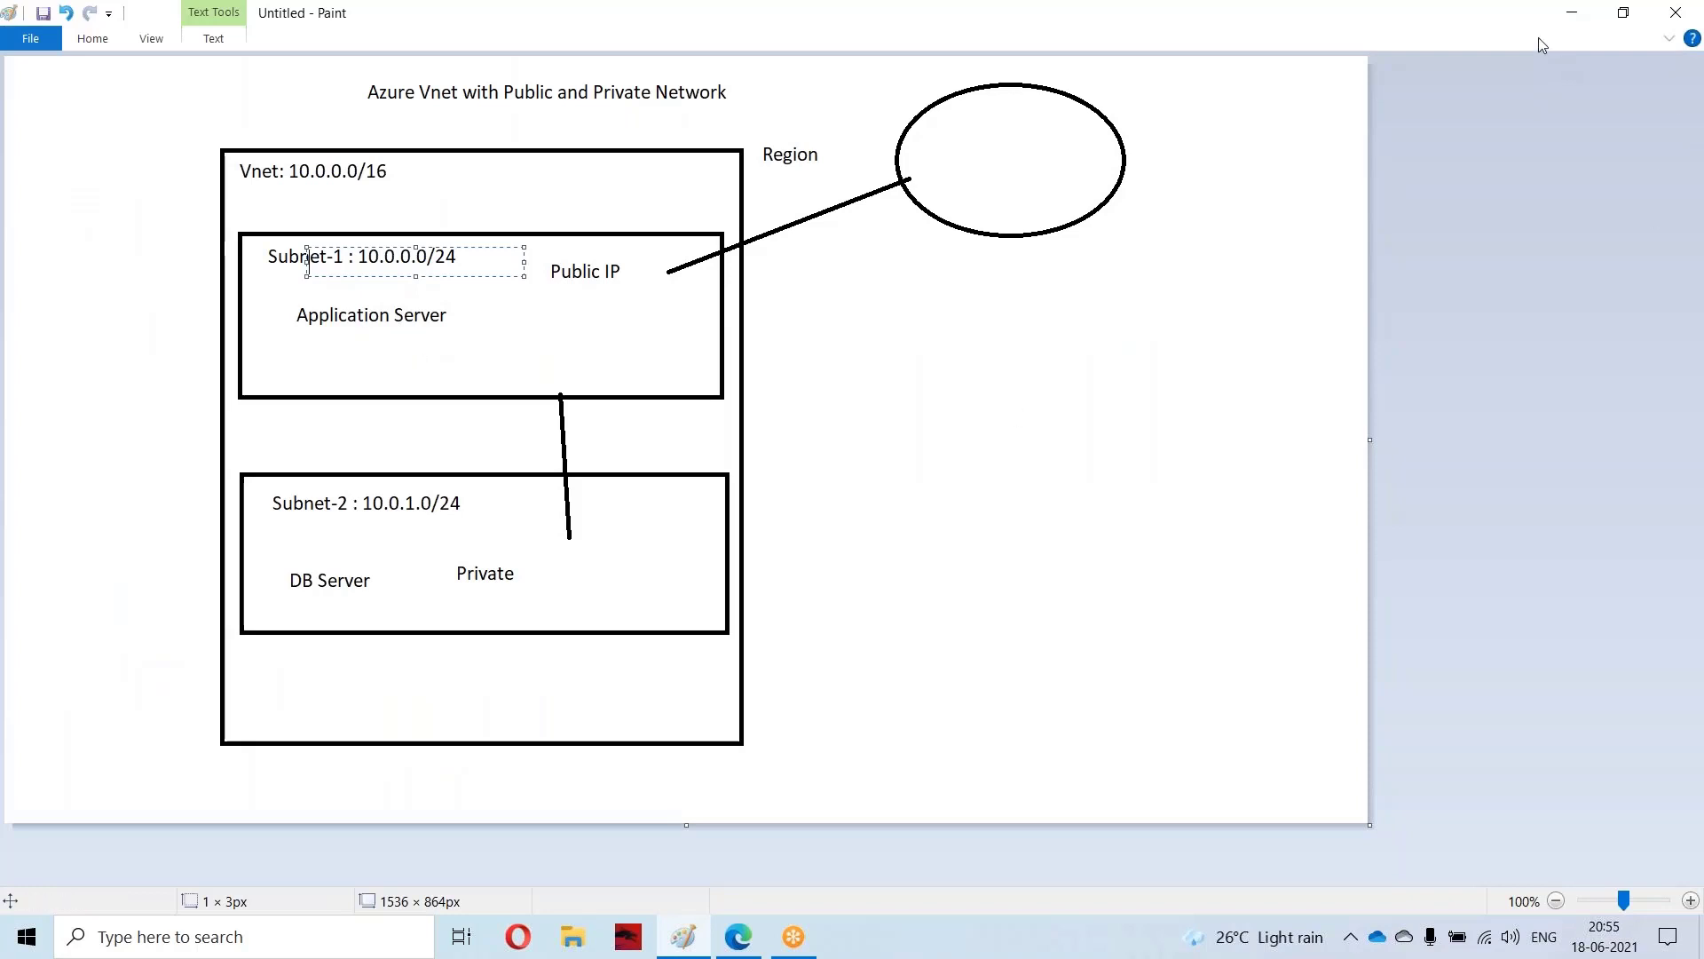
{"action": "right_click", "coordinate": [1507, 23]}
{"action": "left_click", "coordinate": [583, 281]}
{"action": "right_click", "coordinate": [1505, 24]}
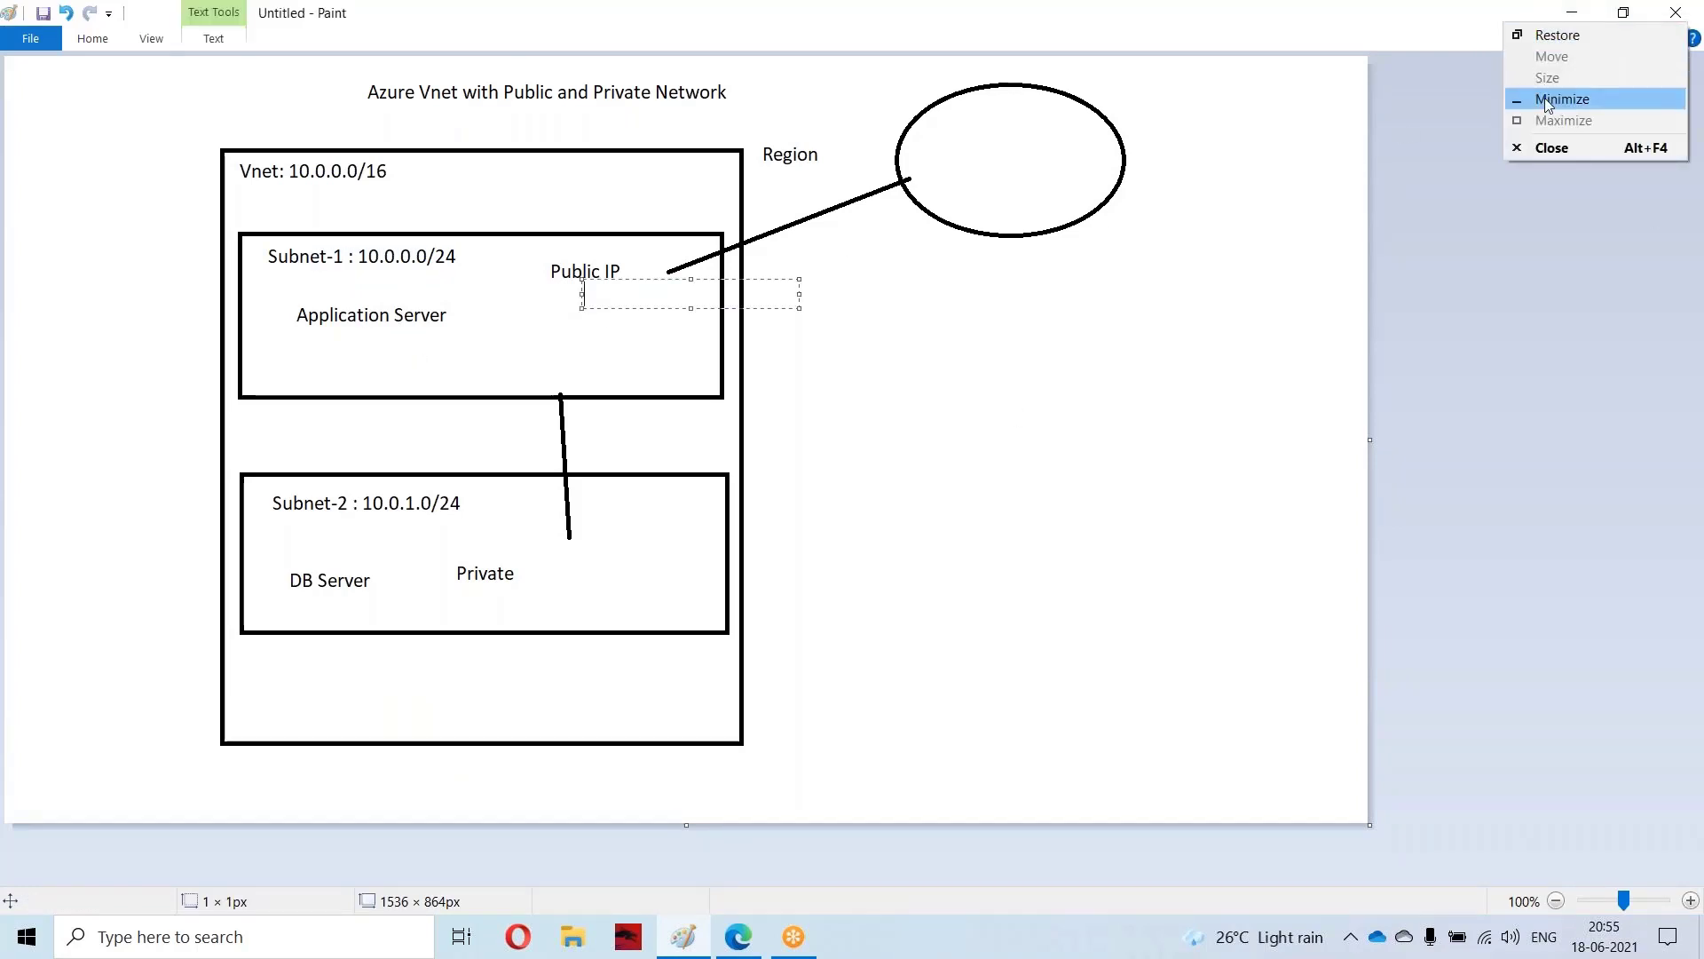
{"action": "left_click", "coordinate": [1545, 99]}
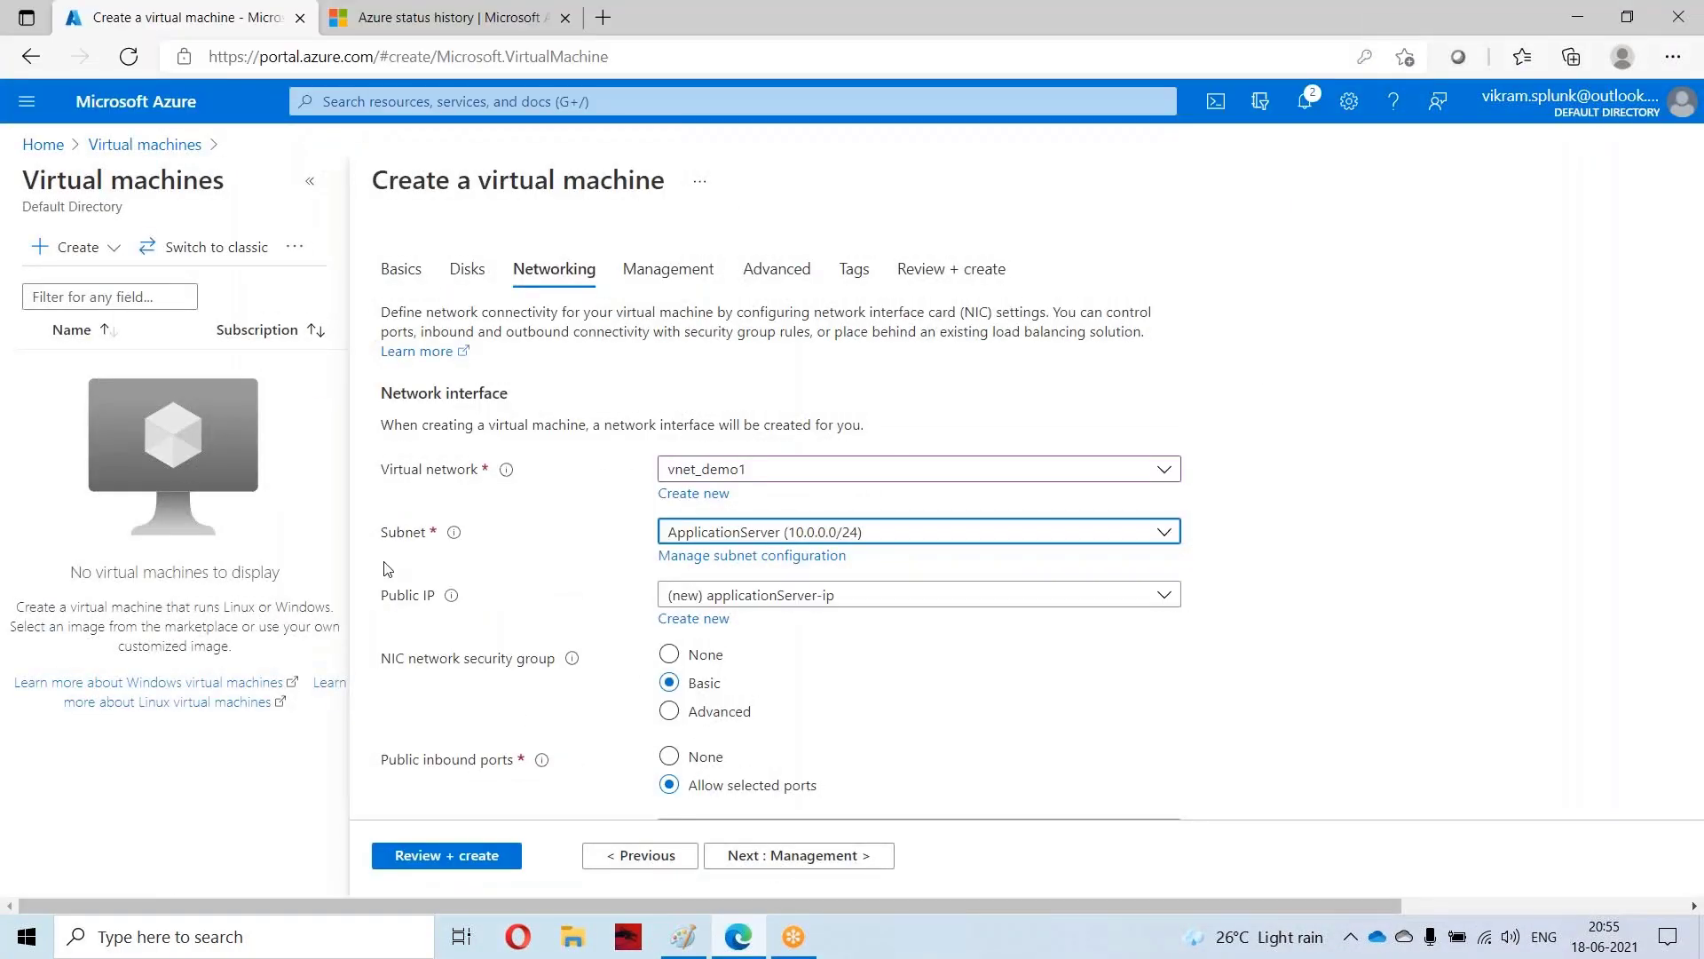
Step: Assign the new public IP applicationServer-ip to the virtual machine and review the remaining network settings
{"action": "left_click", "coordinate": [675, 597]}
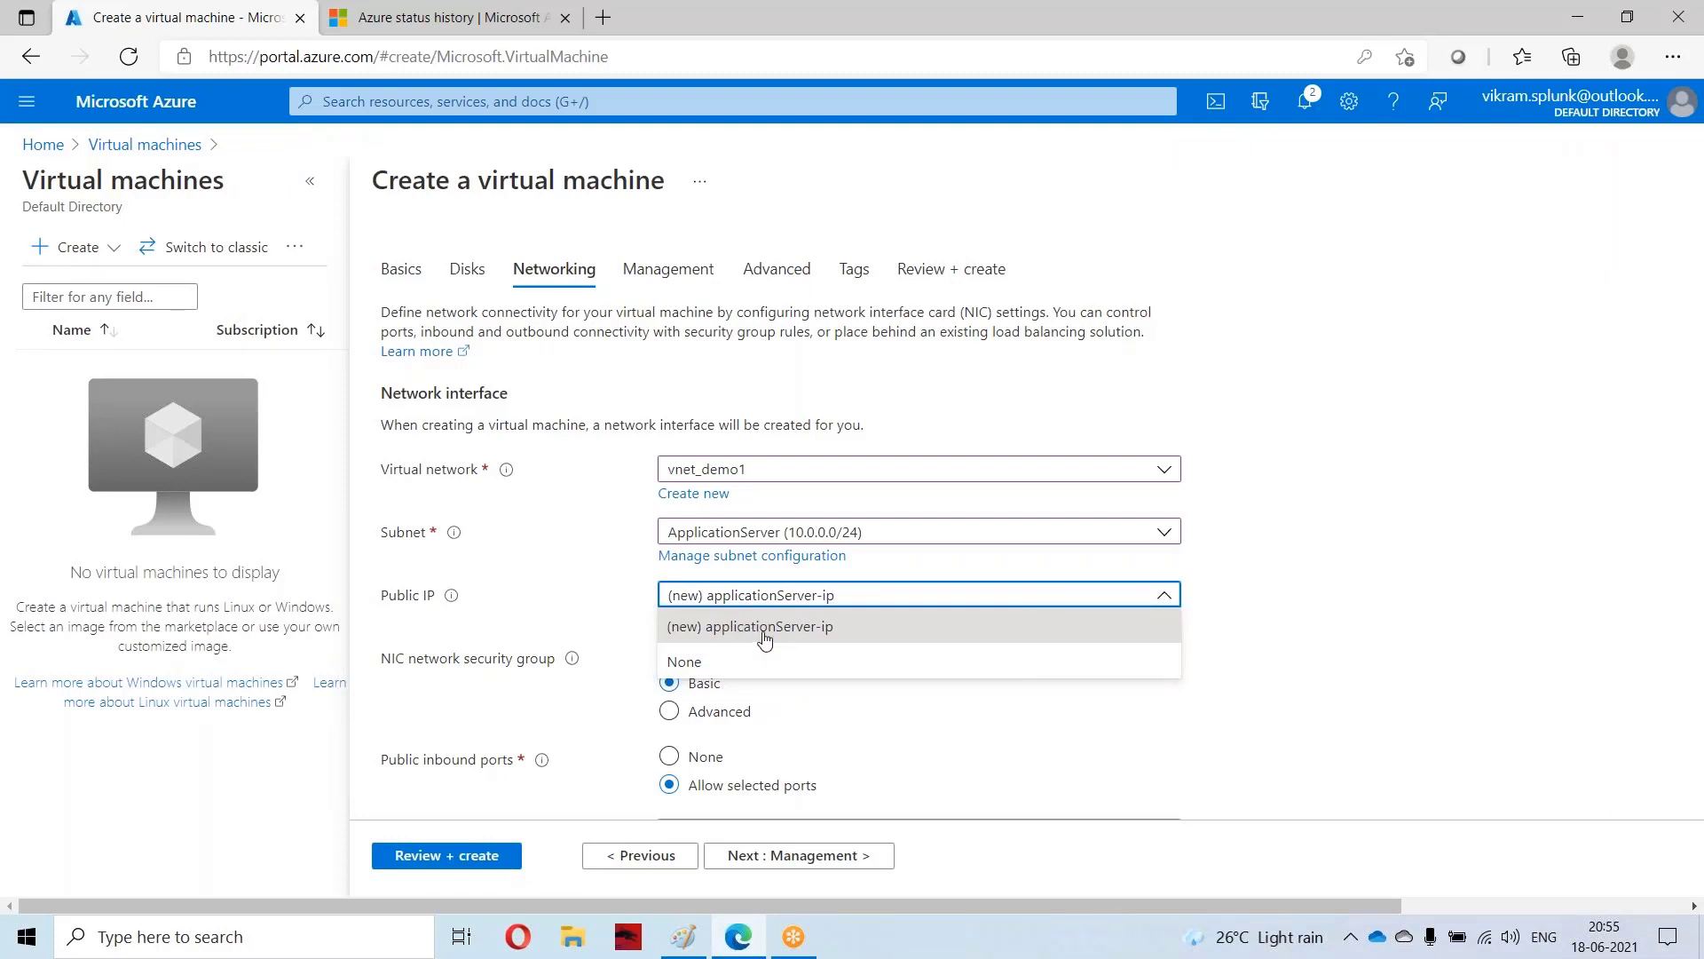
{"action": "left_click", "coordinate": [843, 640]}
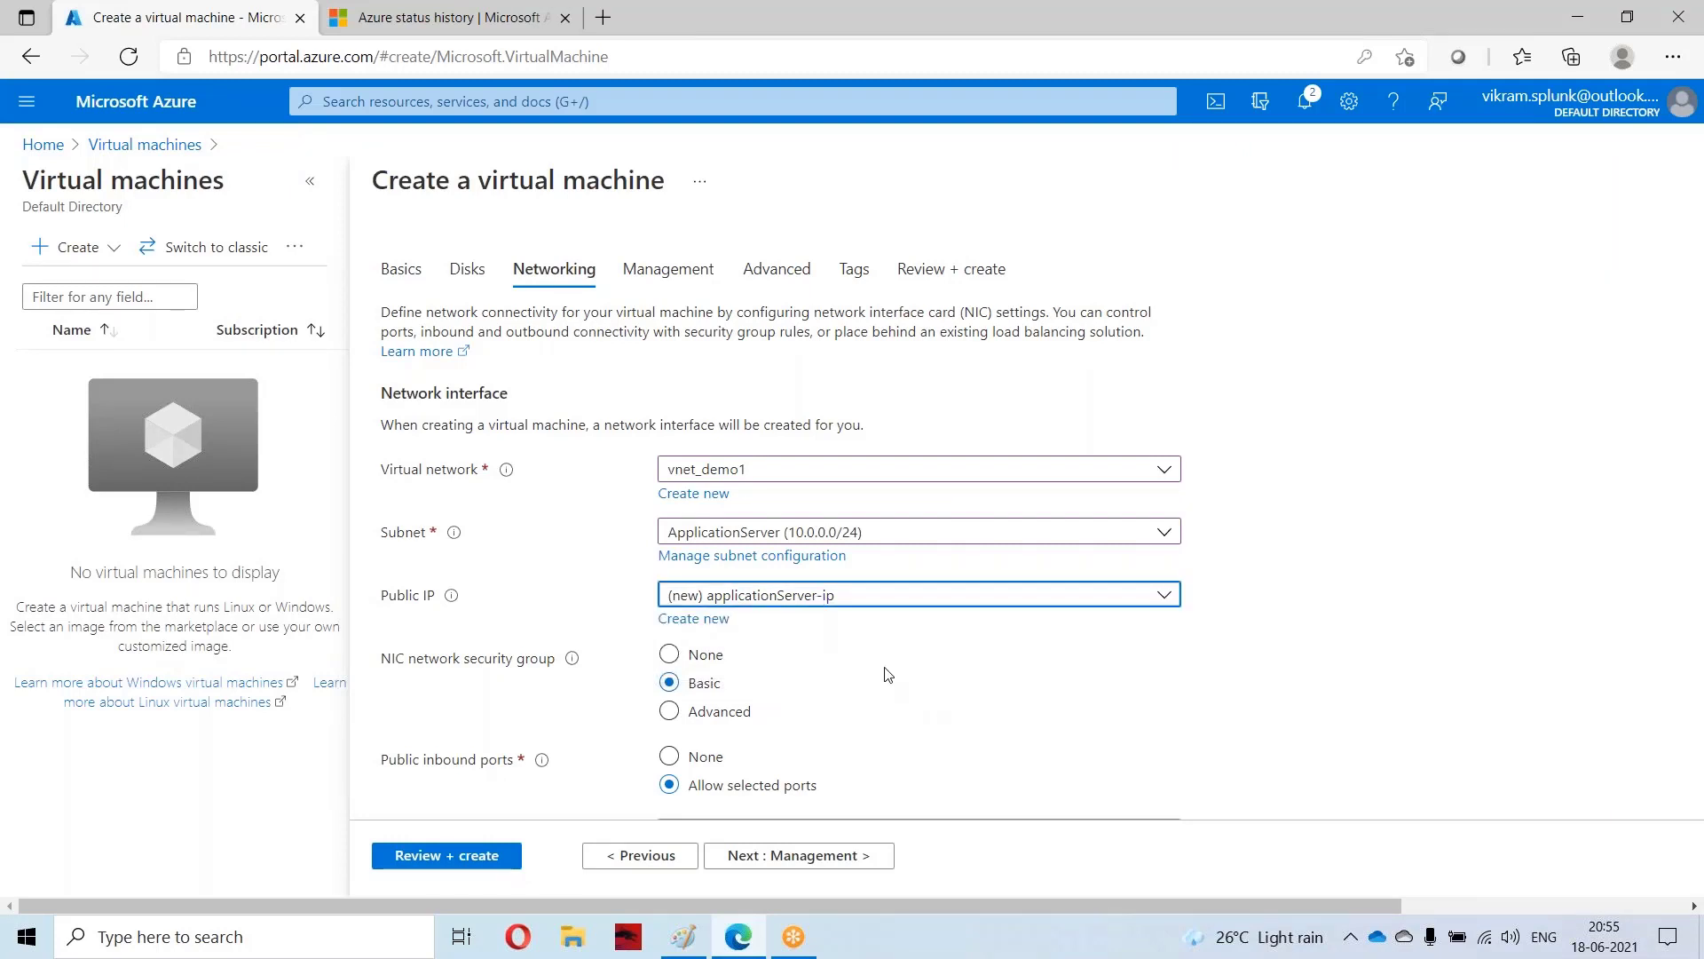
{"action": "scroll", "coordinate": [892, 675], "scroll_direction": "down", "scroll_amount": 4}
{"action": "scroll", "coordinate": [836, 747], "scroll_direction": "down", "scroll_amount": 1}
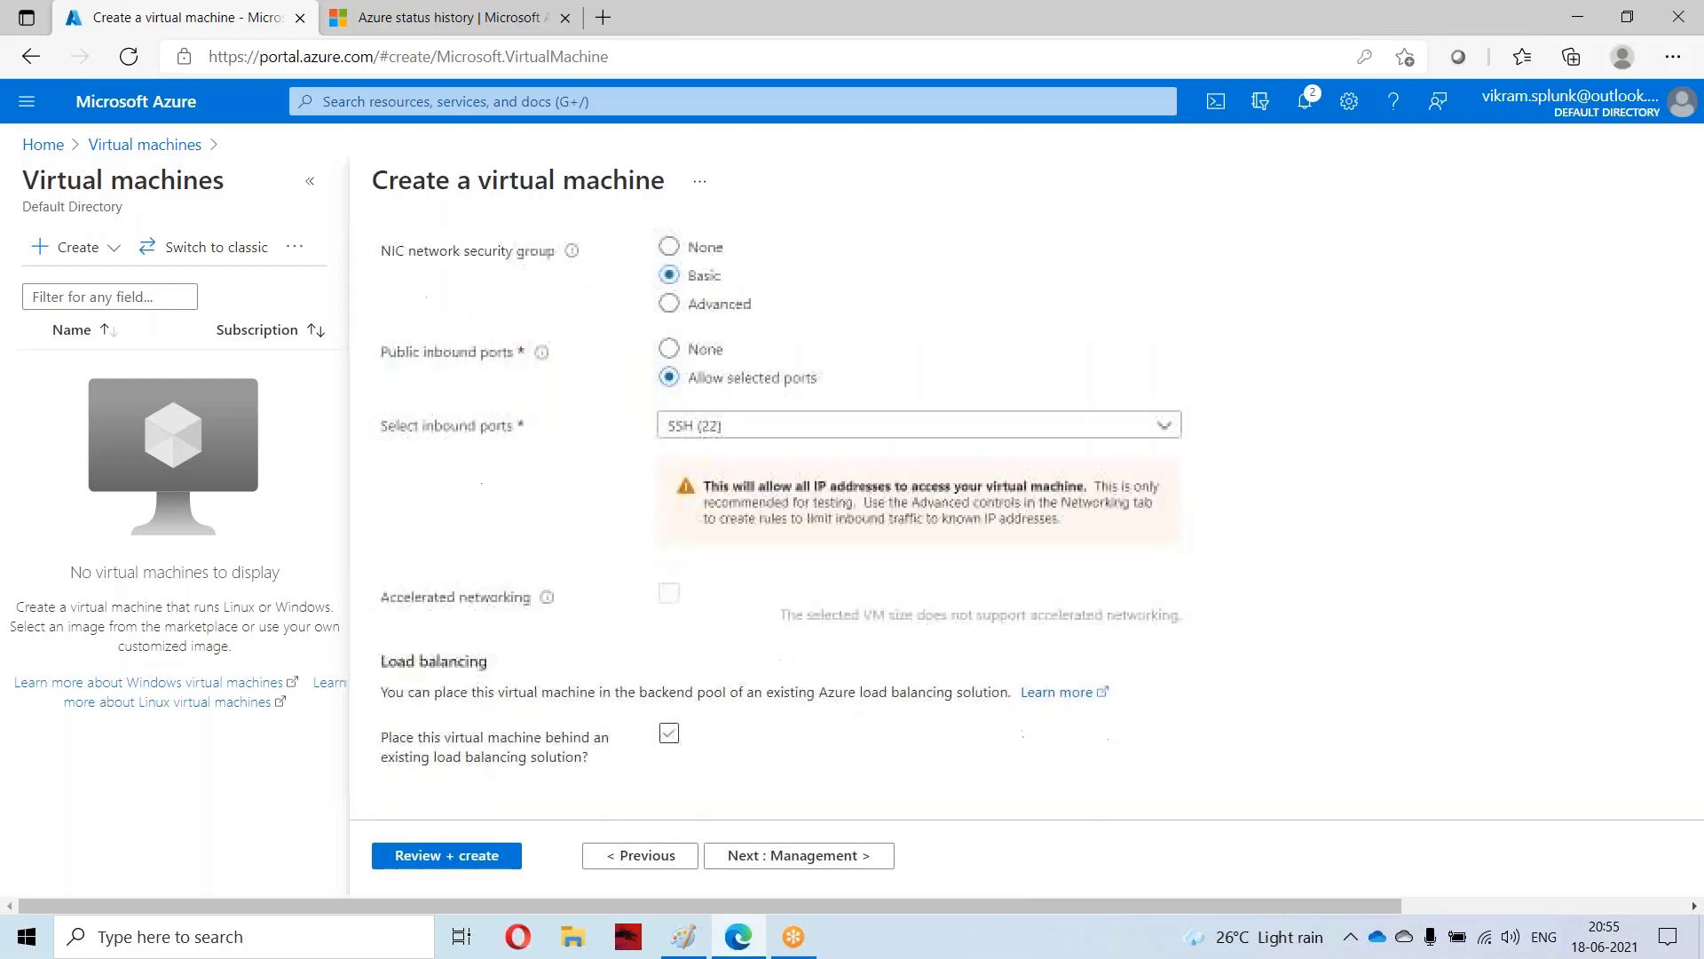
Step: Keep the default management, advanced and tag settings, and create the applicationServer virtual machine
{"action": "left_click", "coordinate": [835, 856]}
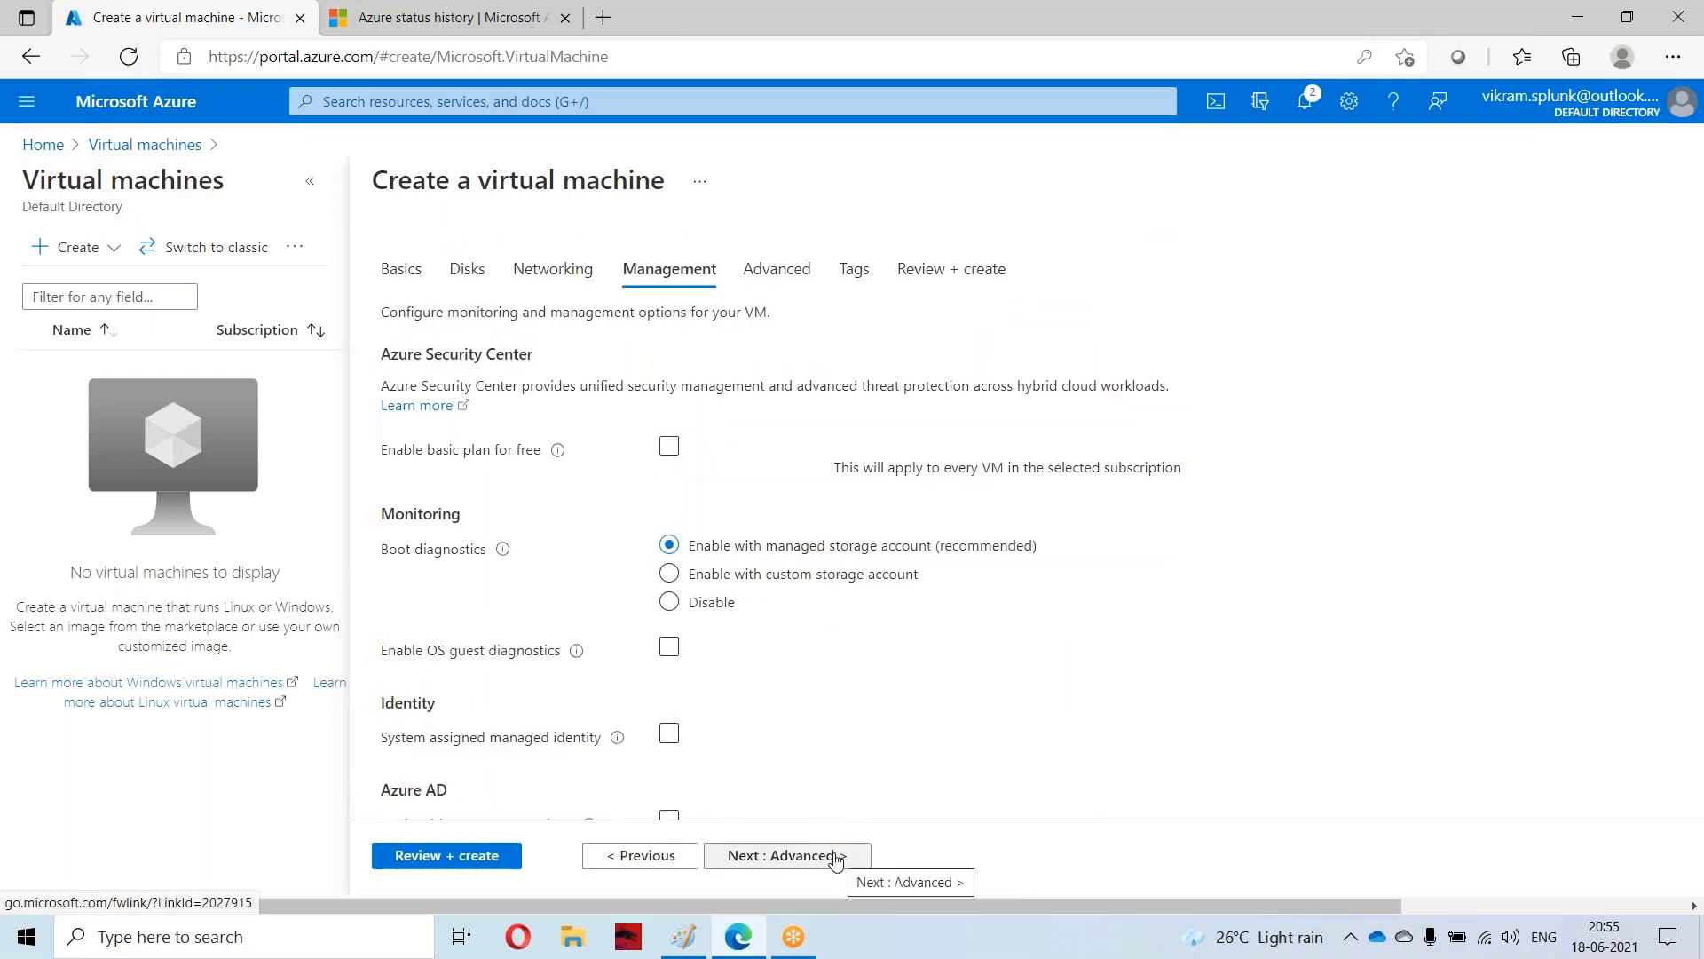
{"action": "left_click", "coordinate": [818, 856]}
{"action": "left_click", "coordinate": [818, 857]}
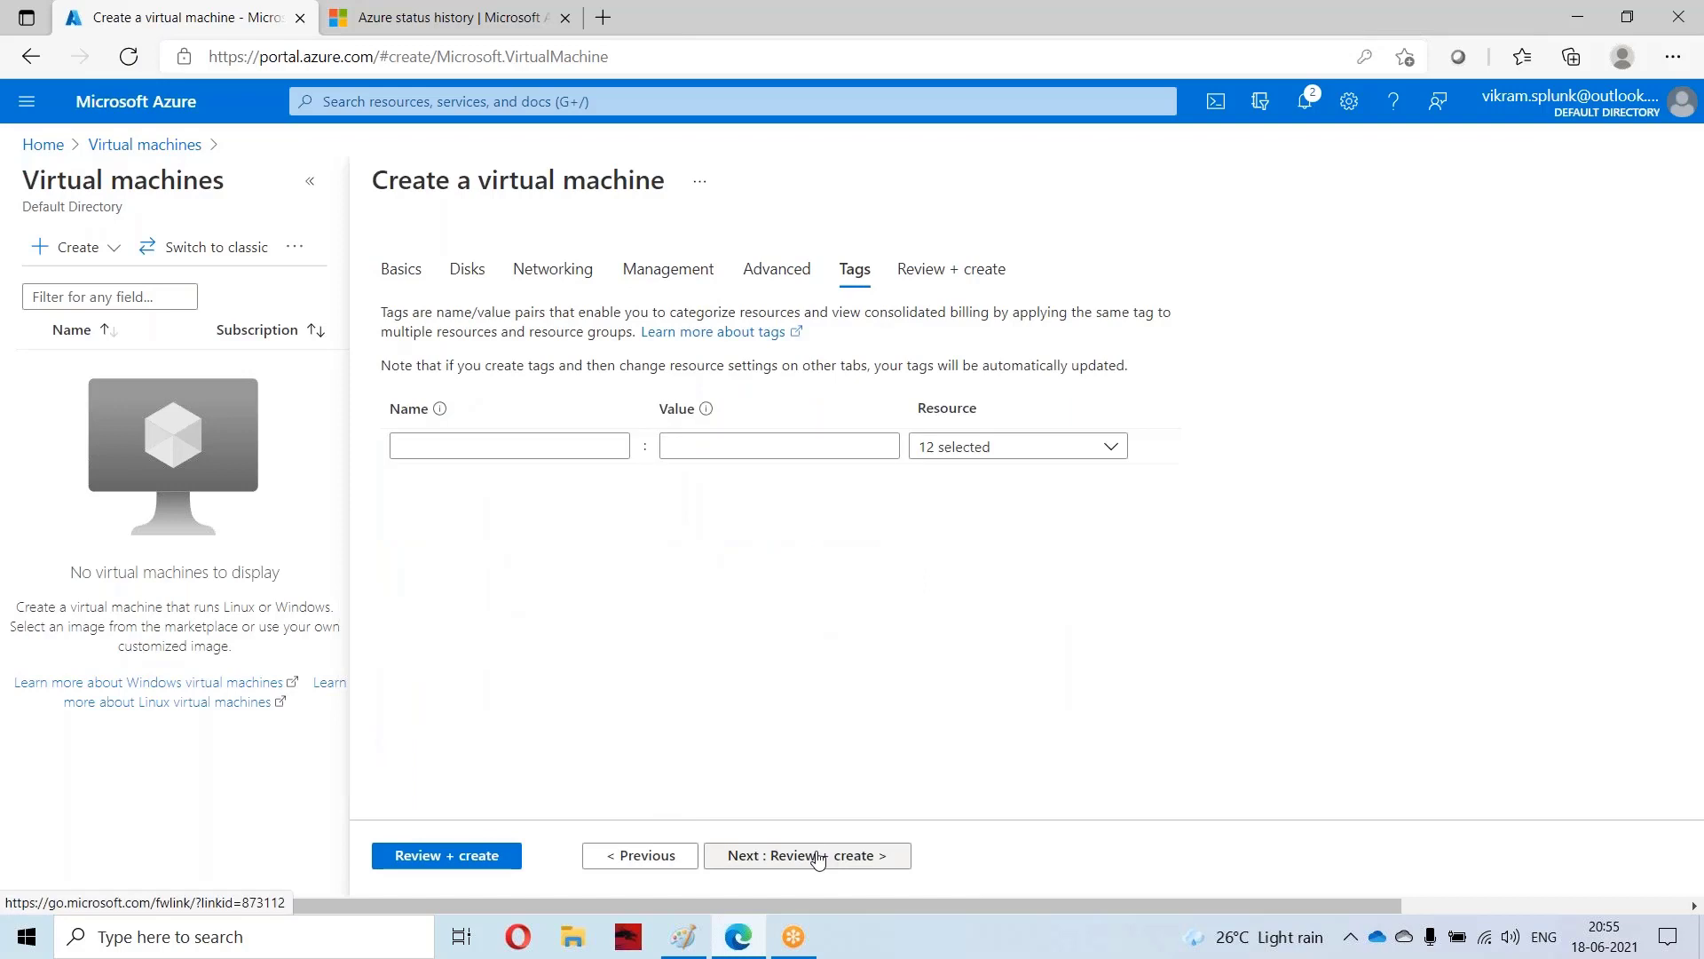
{"action": "left_click", "coordinate": [817, 857]}
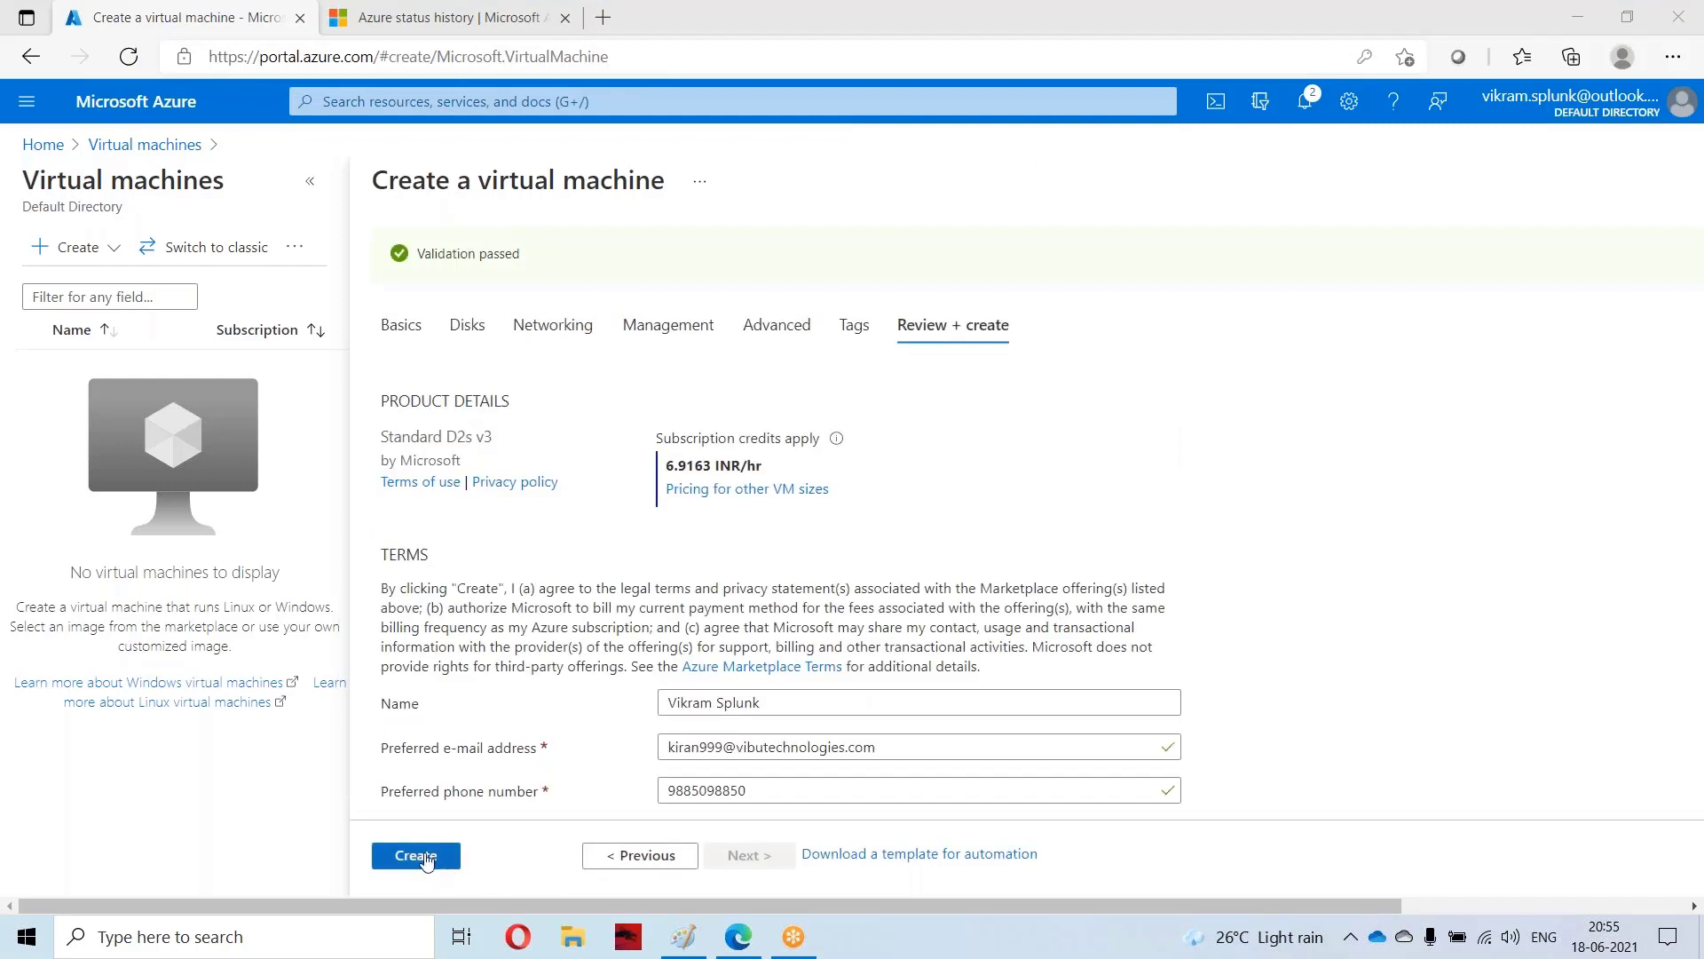
{"action": "left_click", "coordinate": [426, 858]}
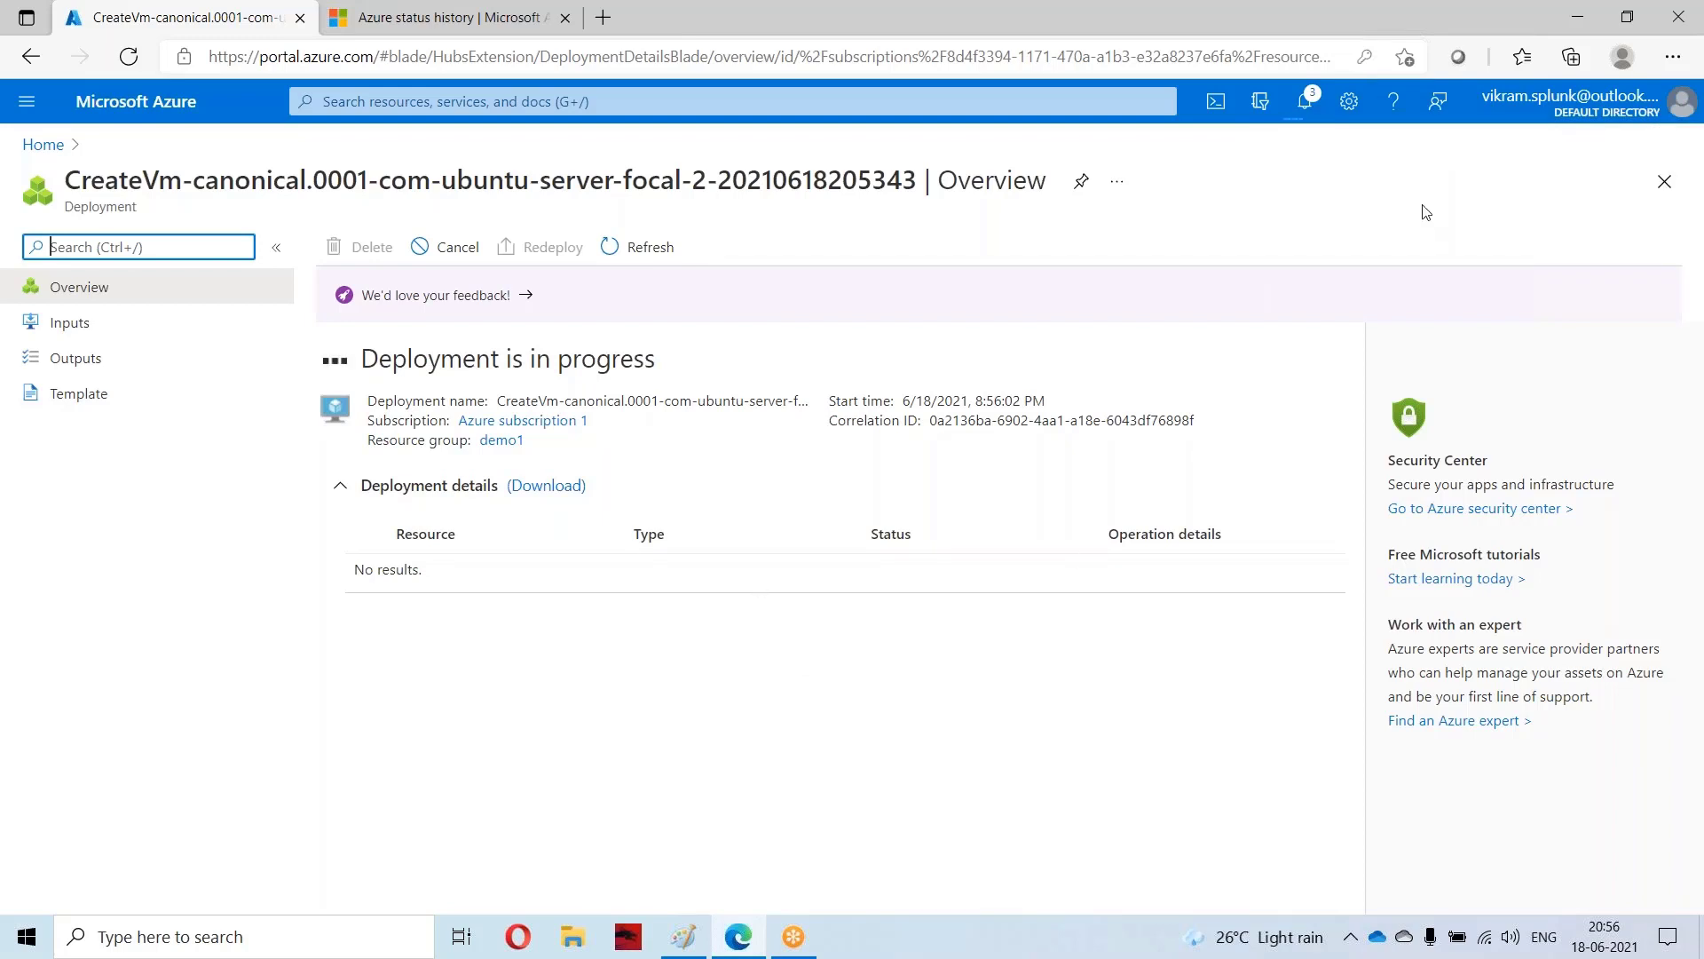
Step: Check the deployment notifications, dismiss the completed virtual network and resource group entries, and return to the deployment overview
{"action": "left_click", "coordinate": [1305, 101]}
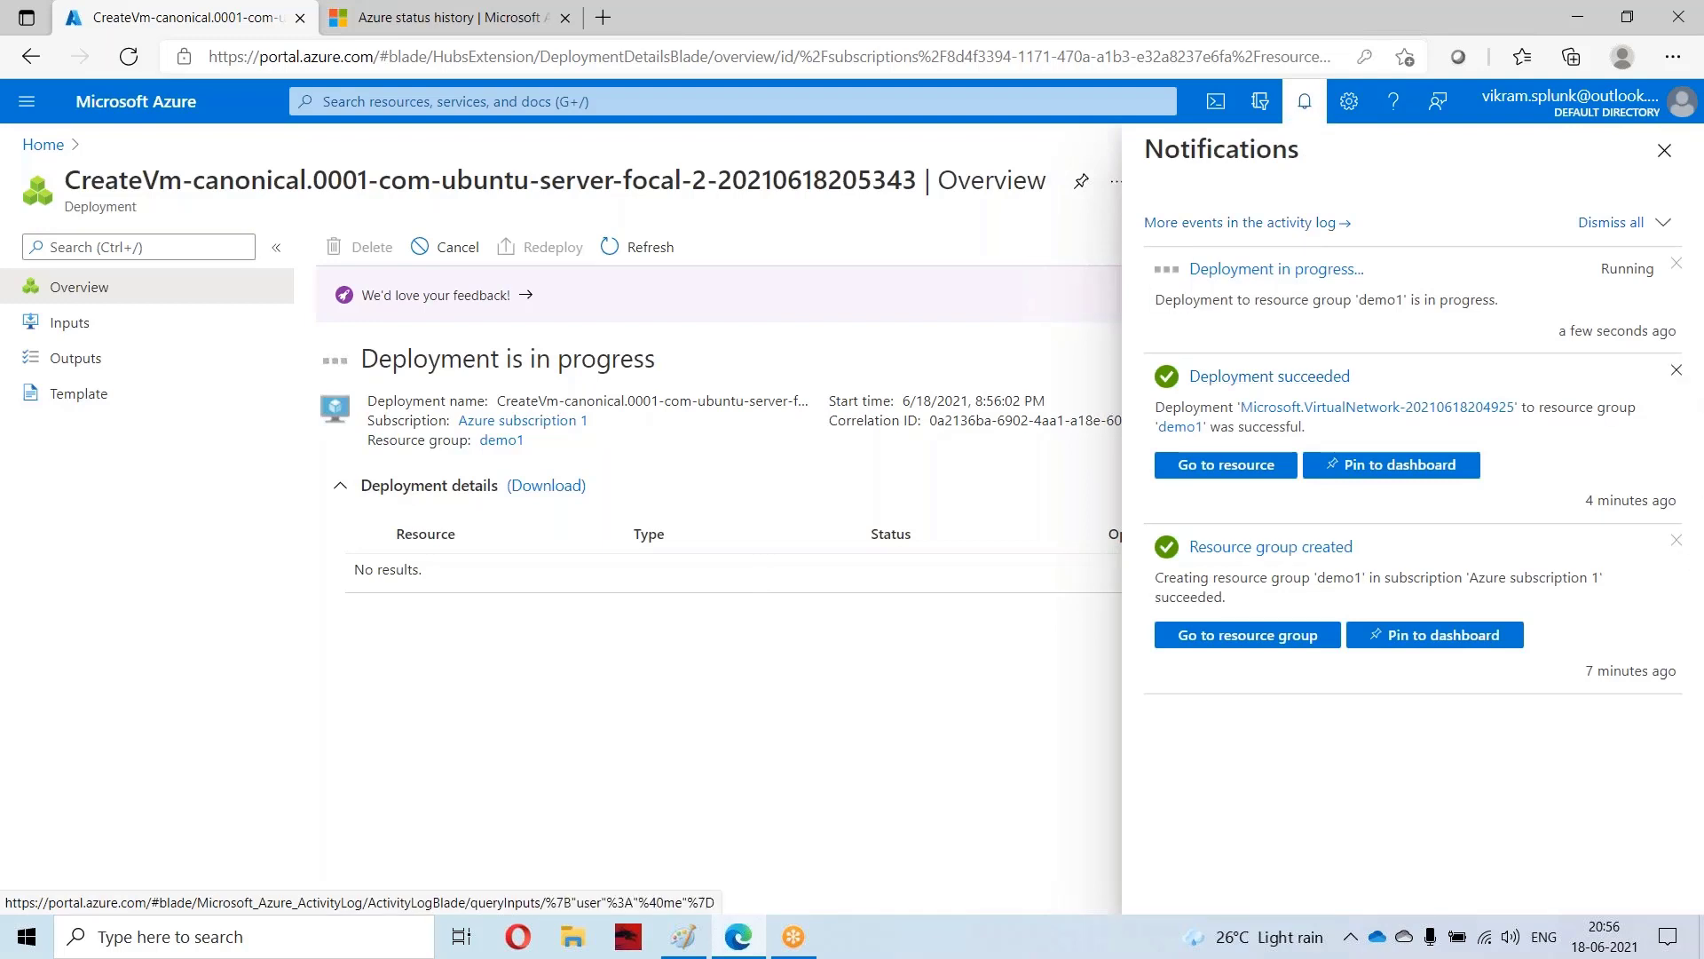
{"action": "left_click", "coordinate": [1676, 370]}
{"action": "left_click", "coordinate": [1675, 370]}
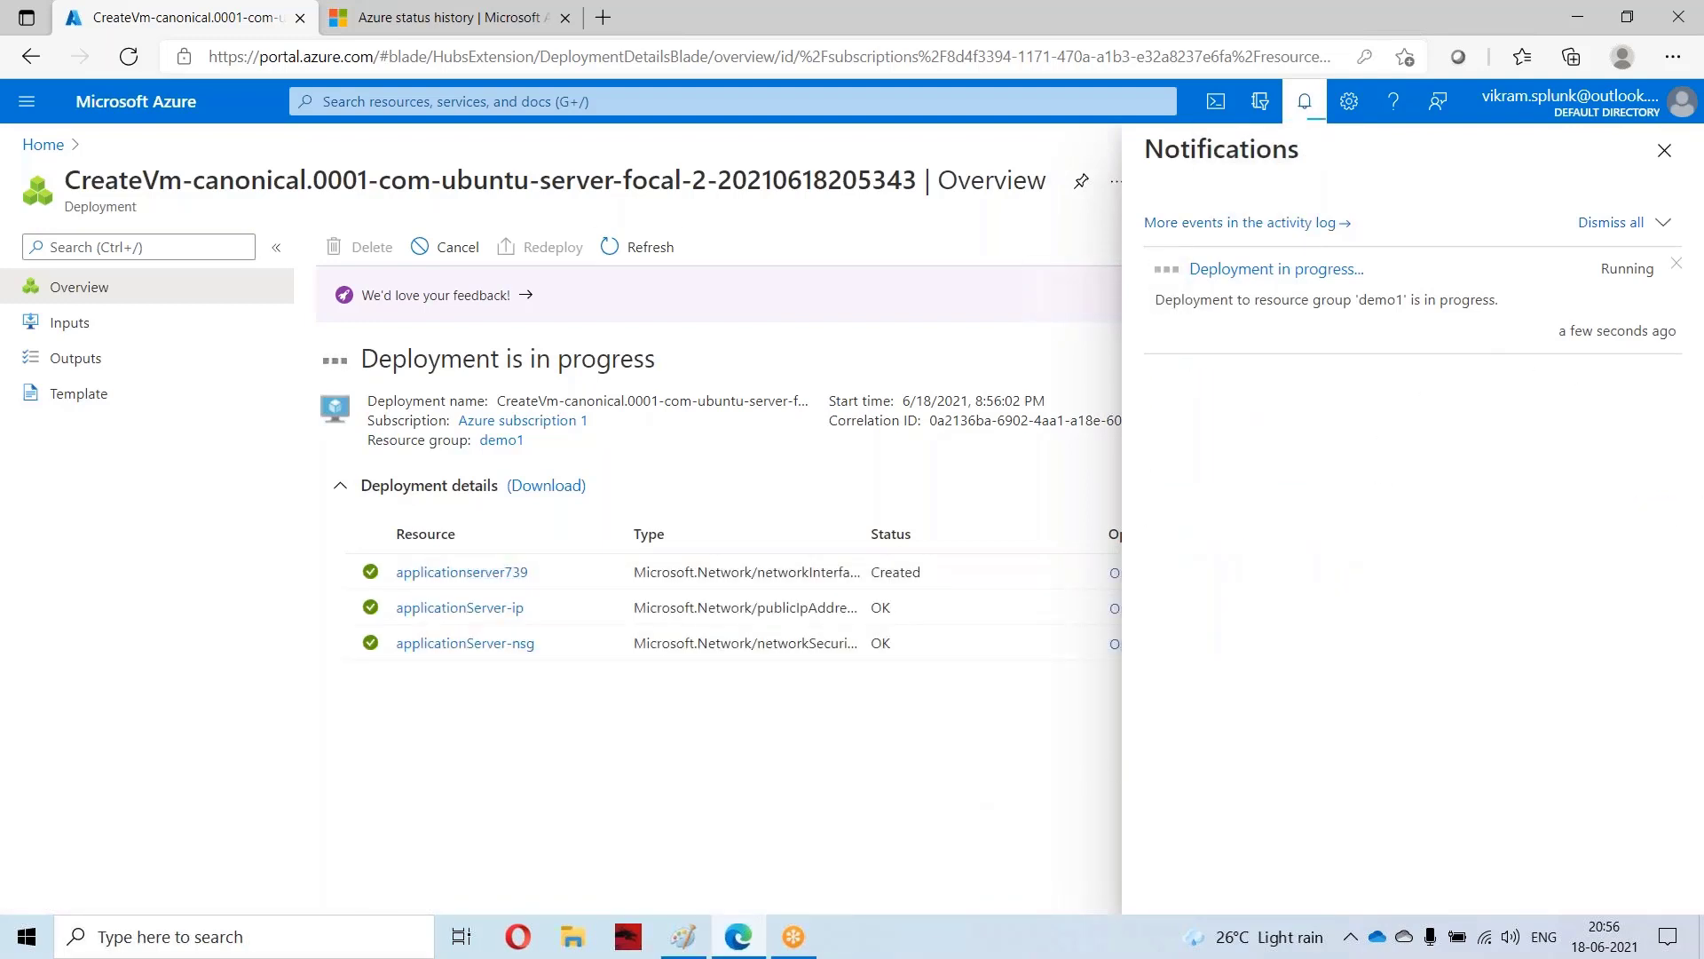
{"action": "left_click", "coordinate": [1664, 150]}
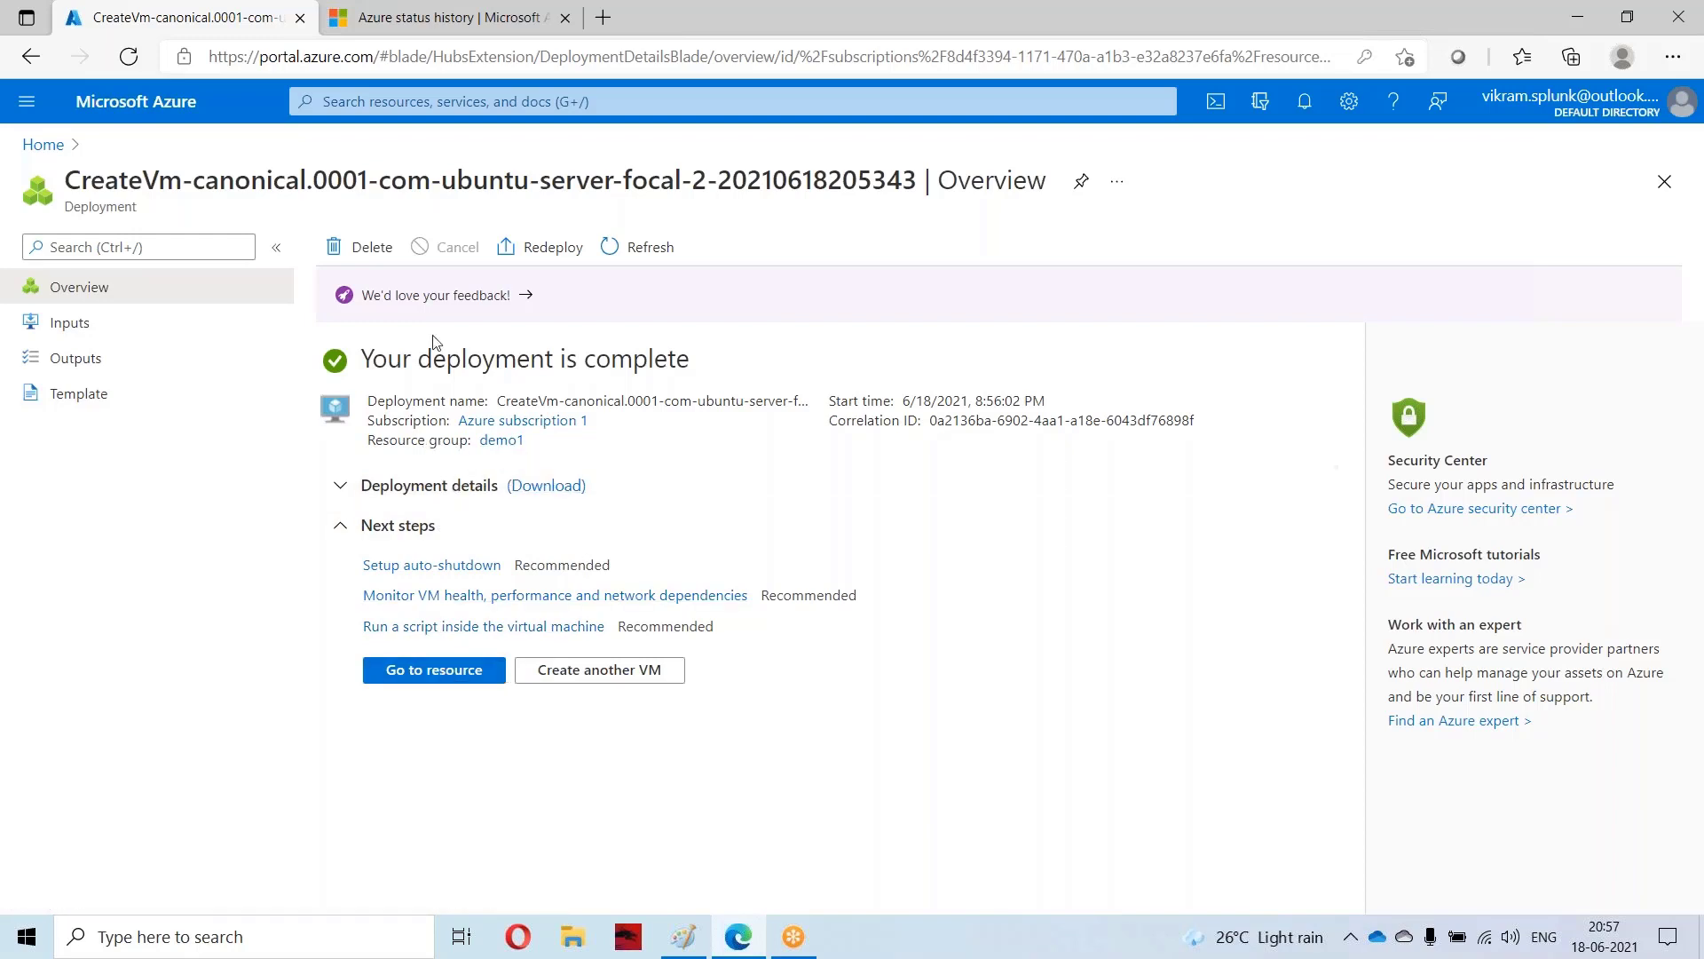
Step: Open the deployed applicationServer virtual machine and copy its public IP address
{"action": "left_click", "coordinate": [436, 671]}
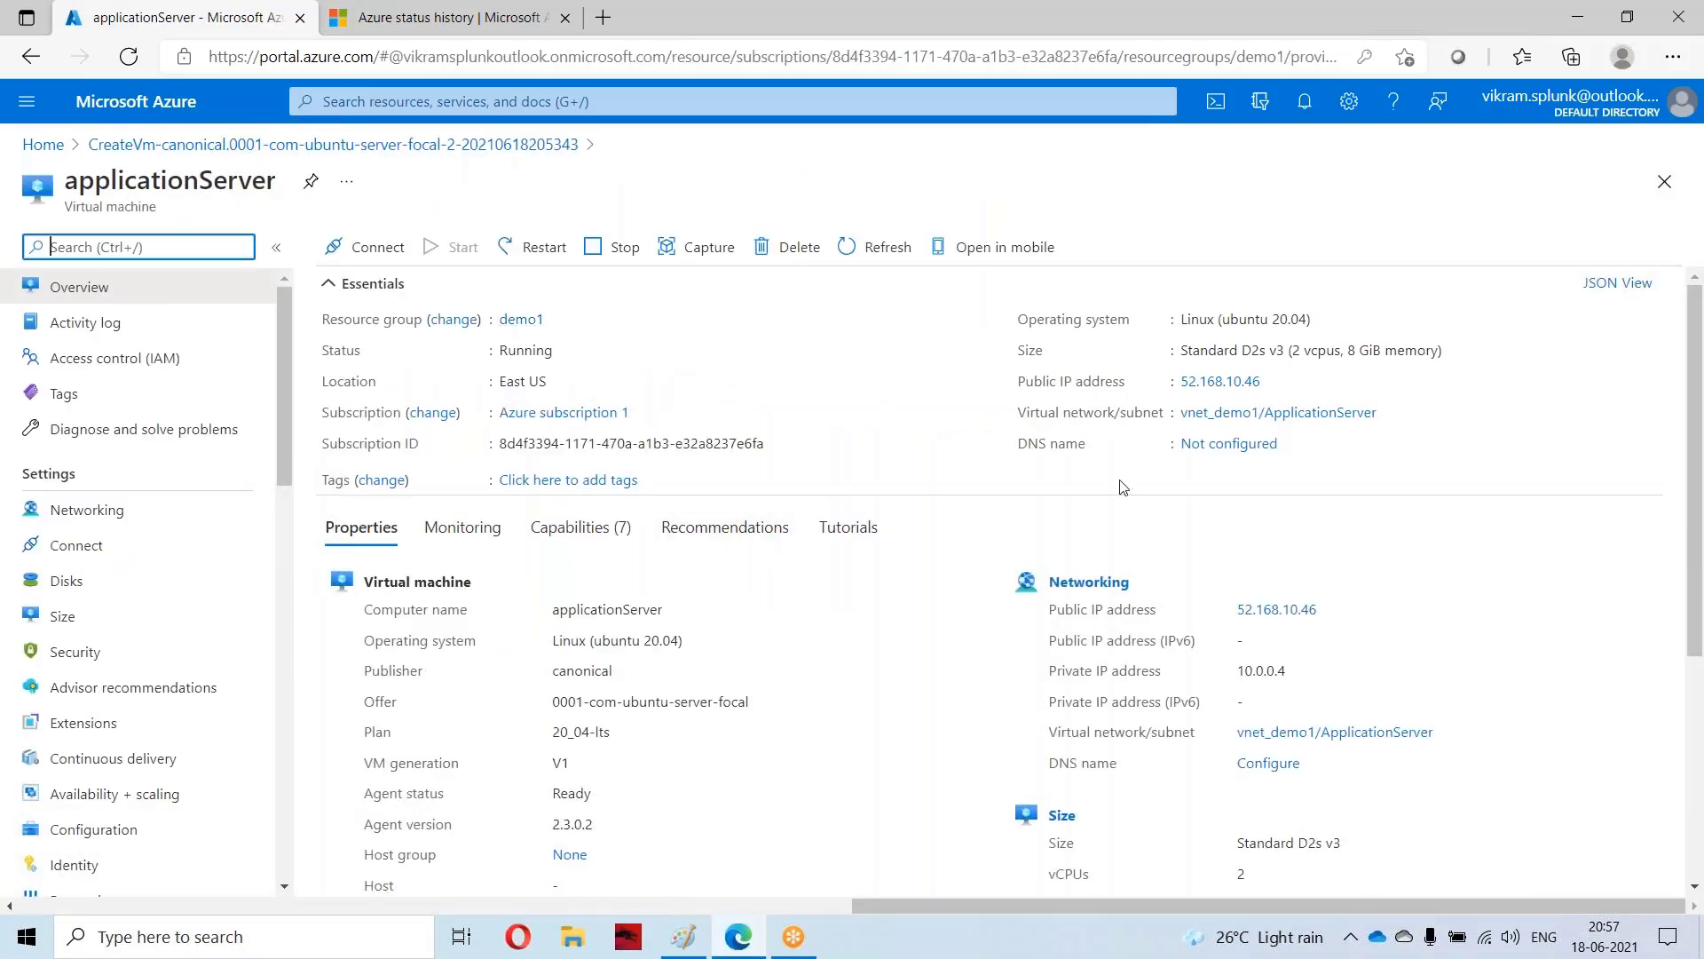
{"action": "mouse_move", "coordinate": [1275, 390]}
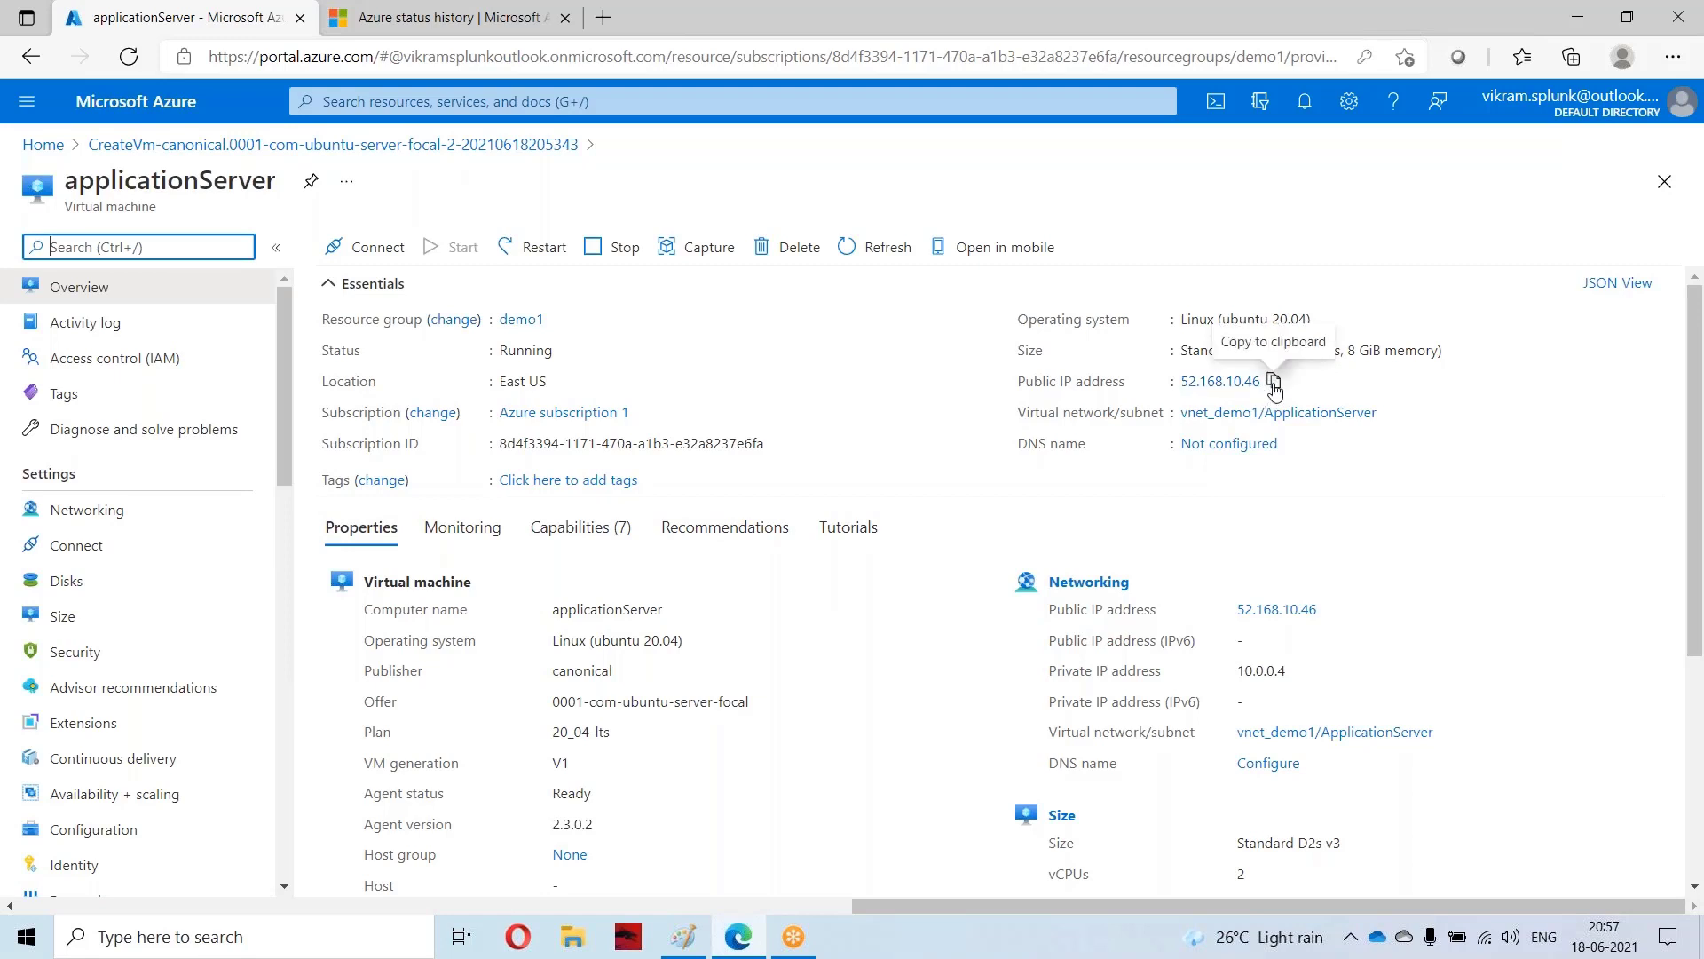
{"action": "left_click", "coordinate": [1275, 391]}
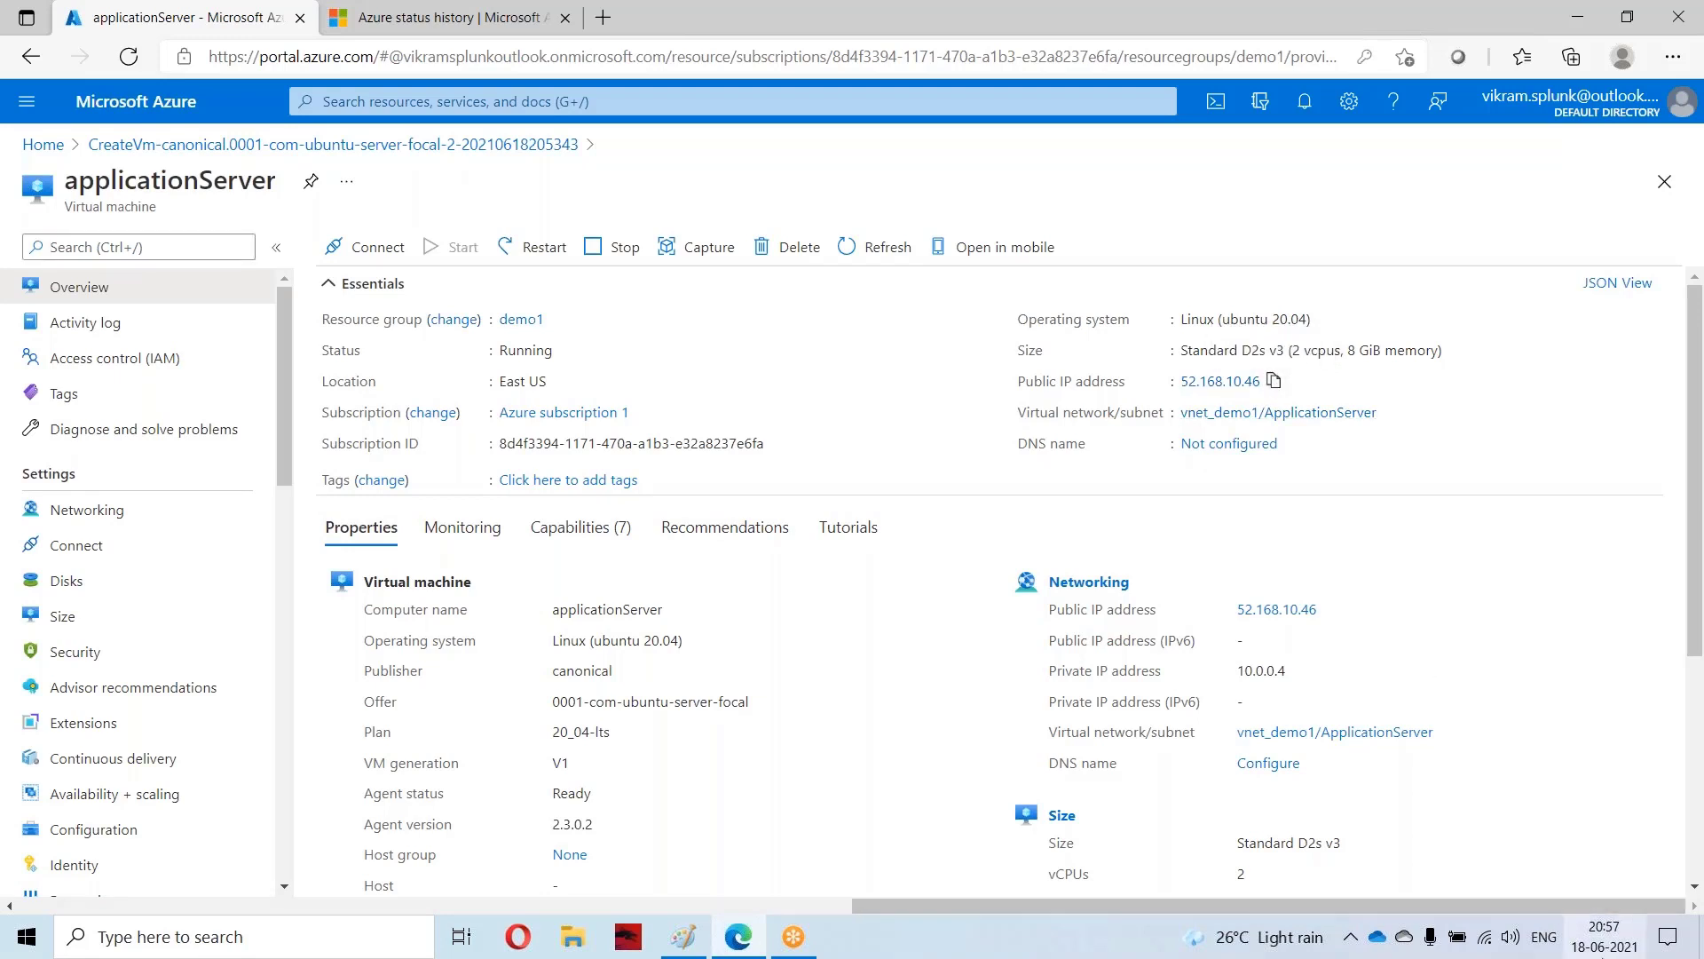
Step: Launch PuTTY from the desktop, open an SSH connection to 52.168.10.46 on port 22 and accept the host key
{"action": "left_click", "coordinate": [1696, 942]}
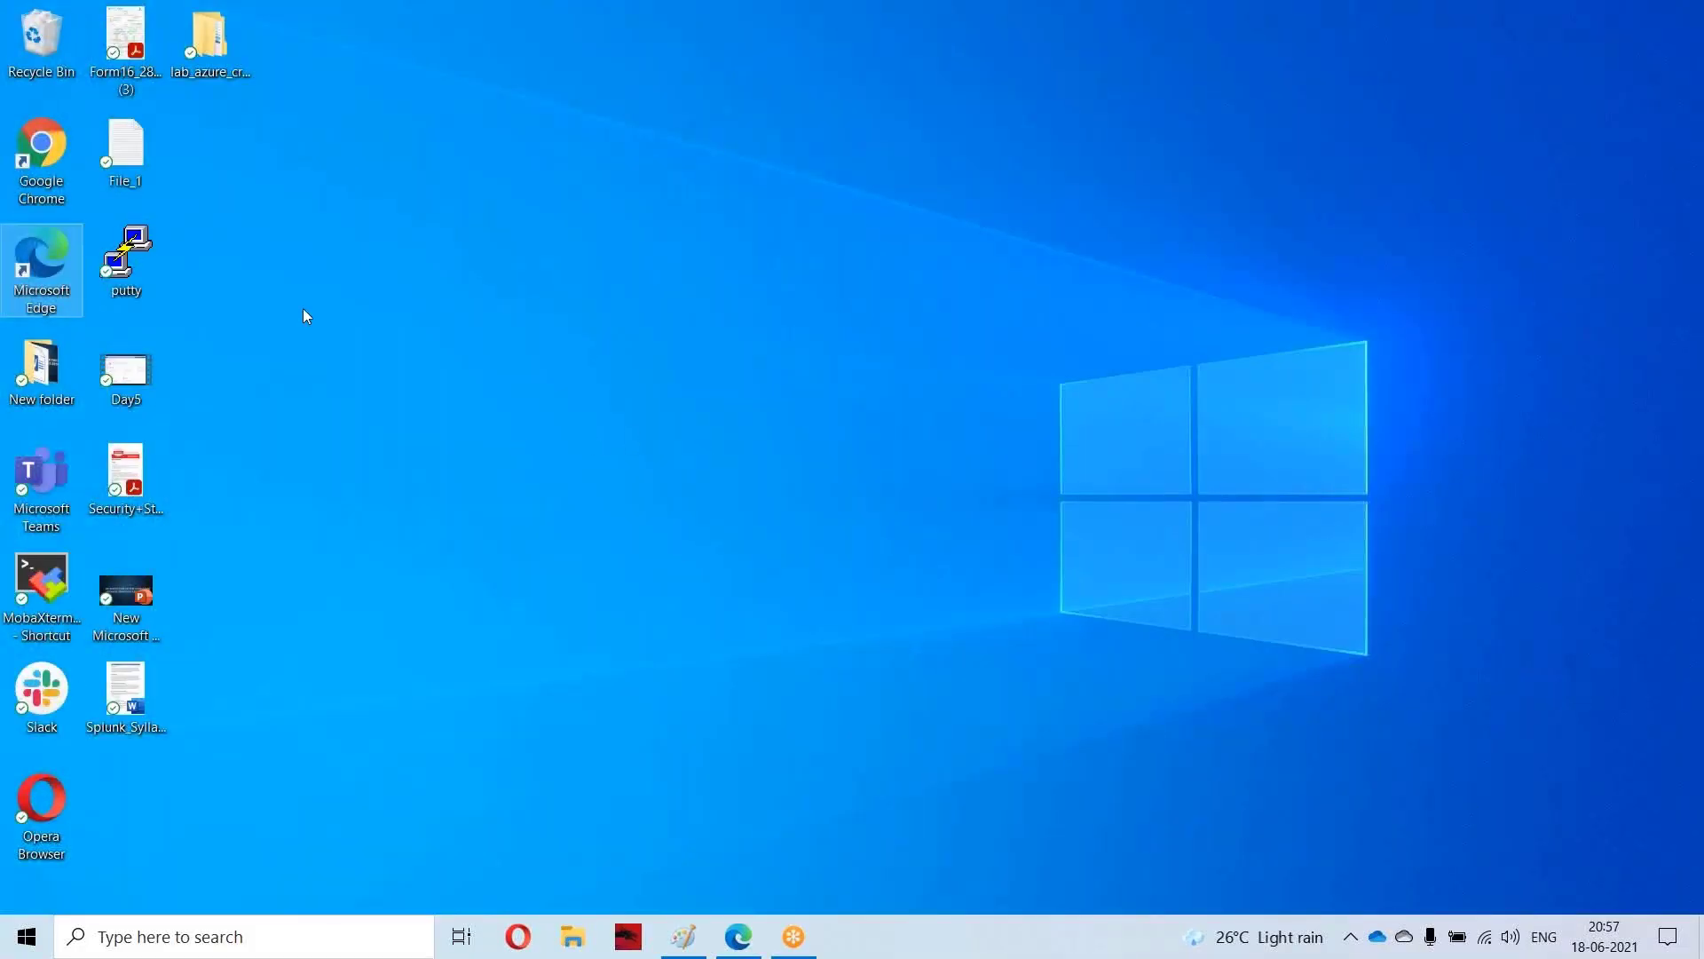
{"action": "double_click", "coordinate": [131, 242]}
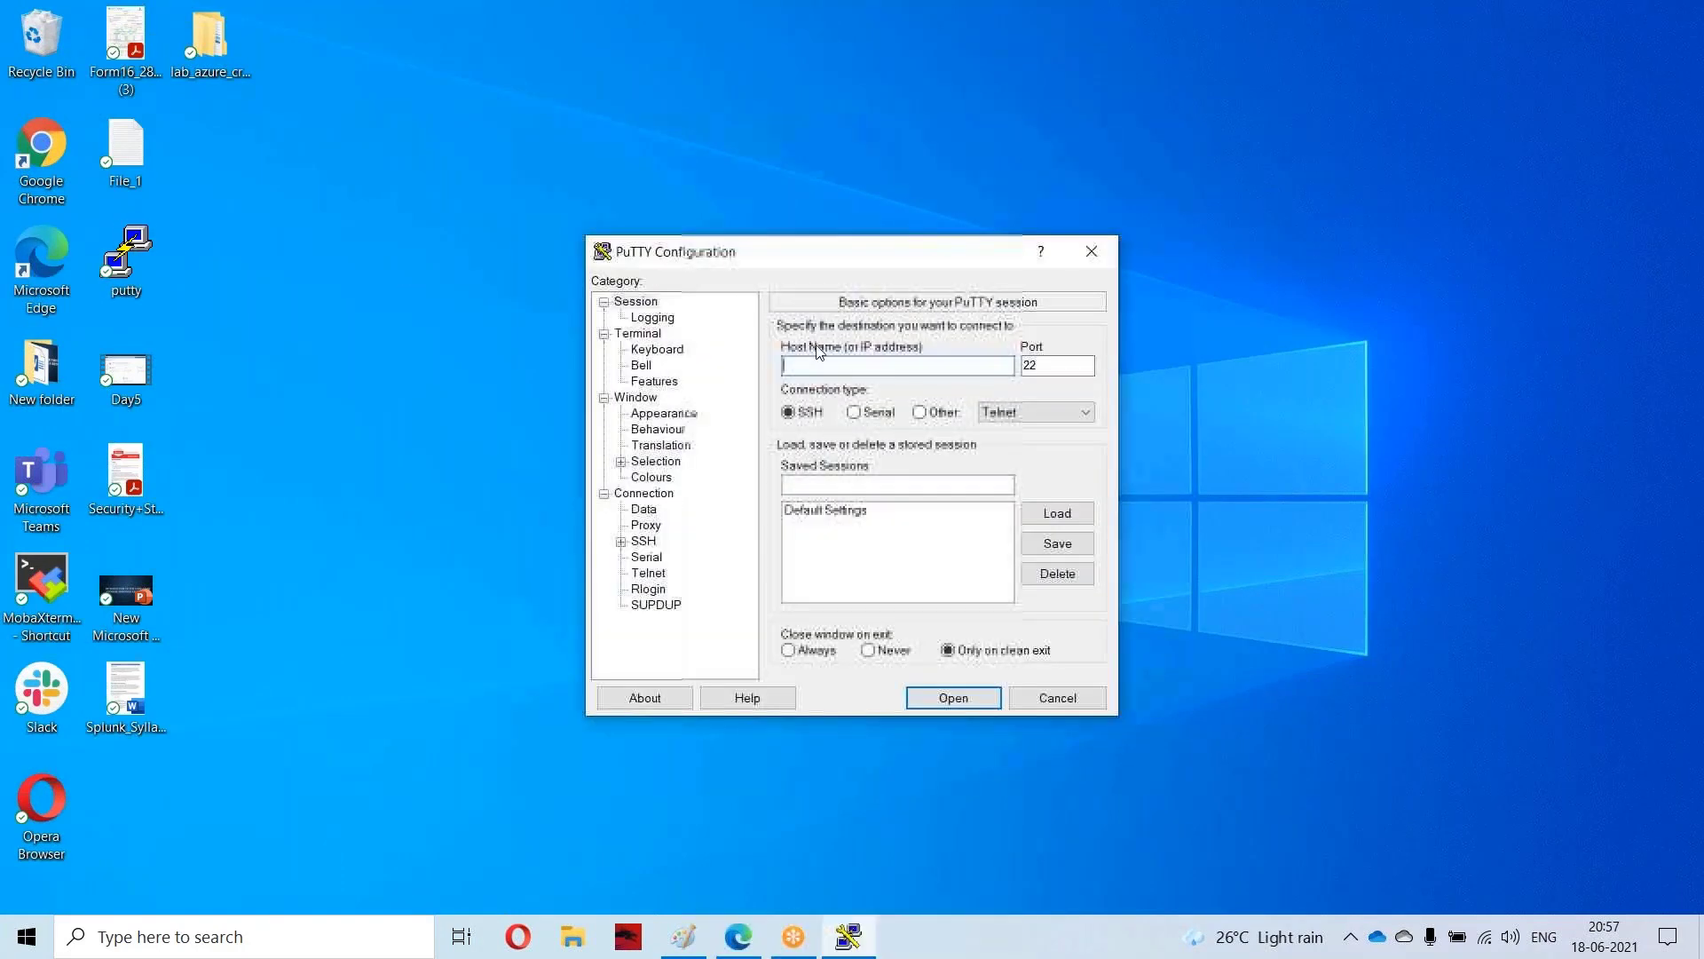
{"action": "key", "text": "ctrl+v"}
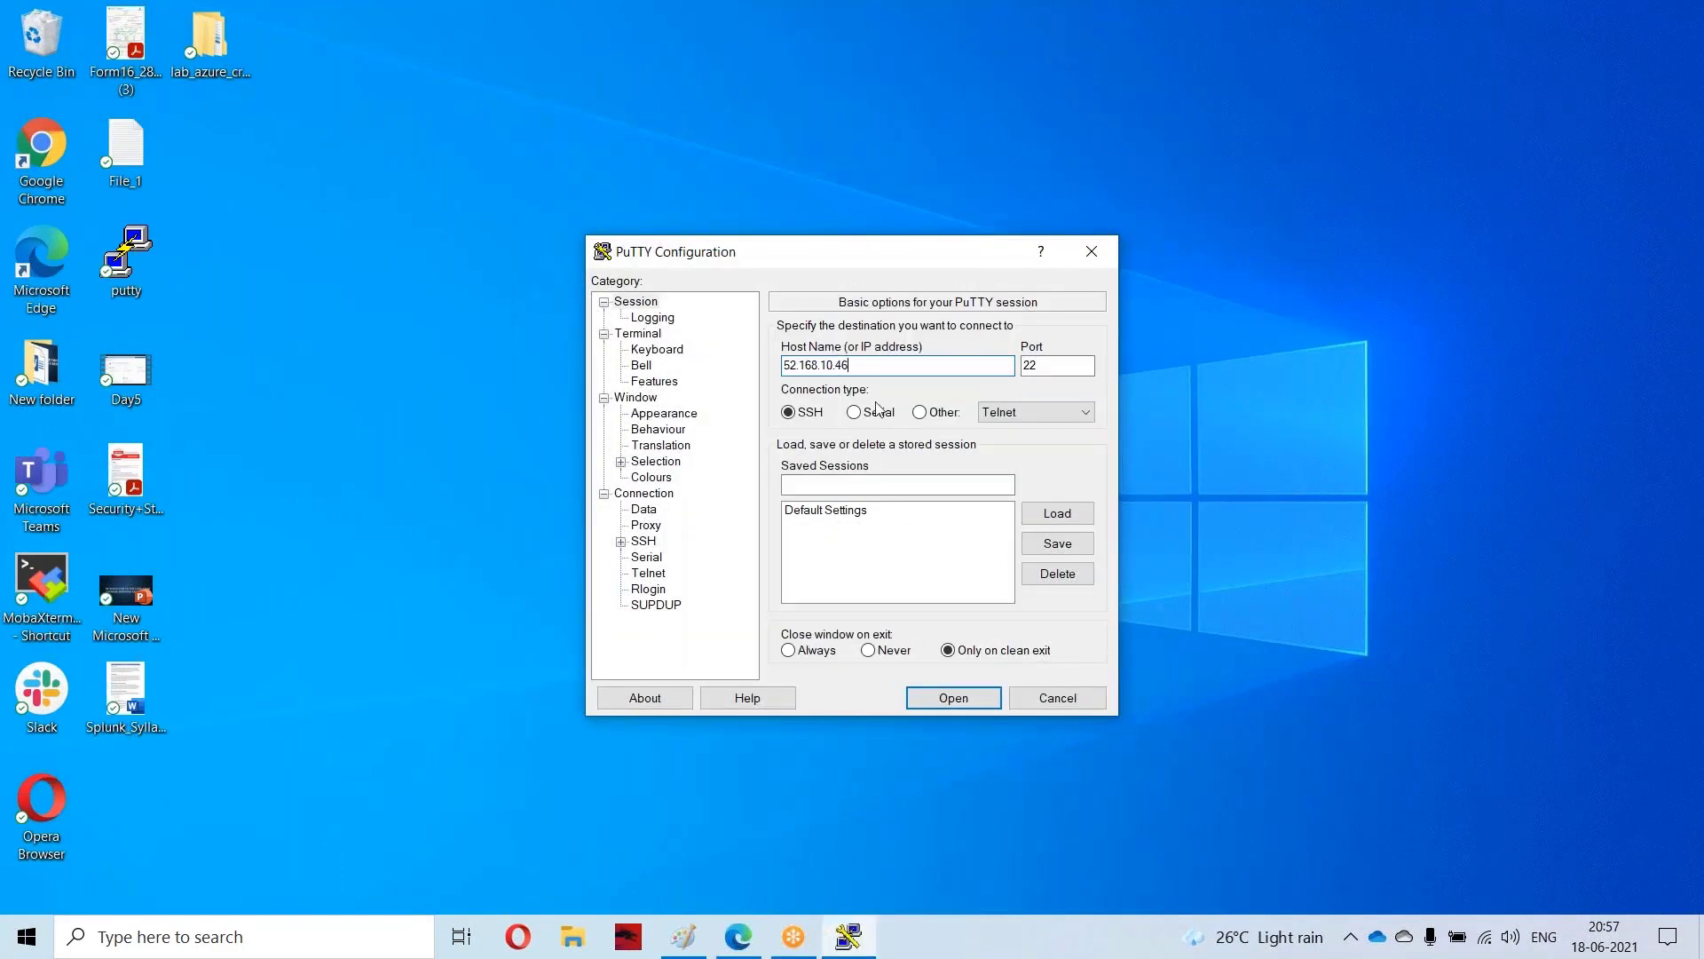
{"action": "left_click", "coordinate": [959, 697]}
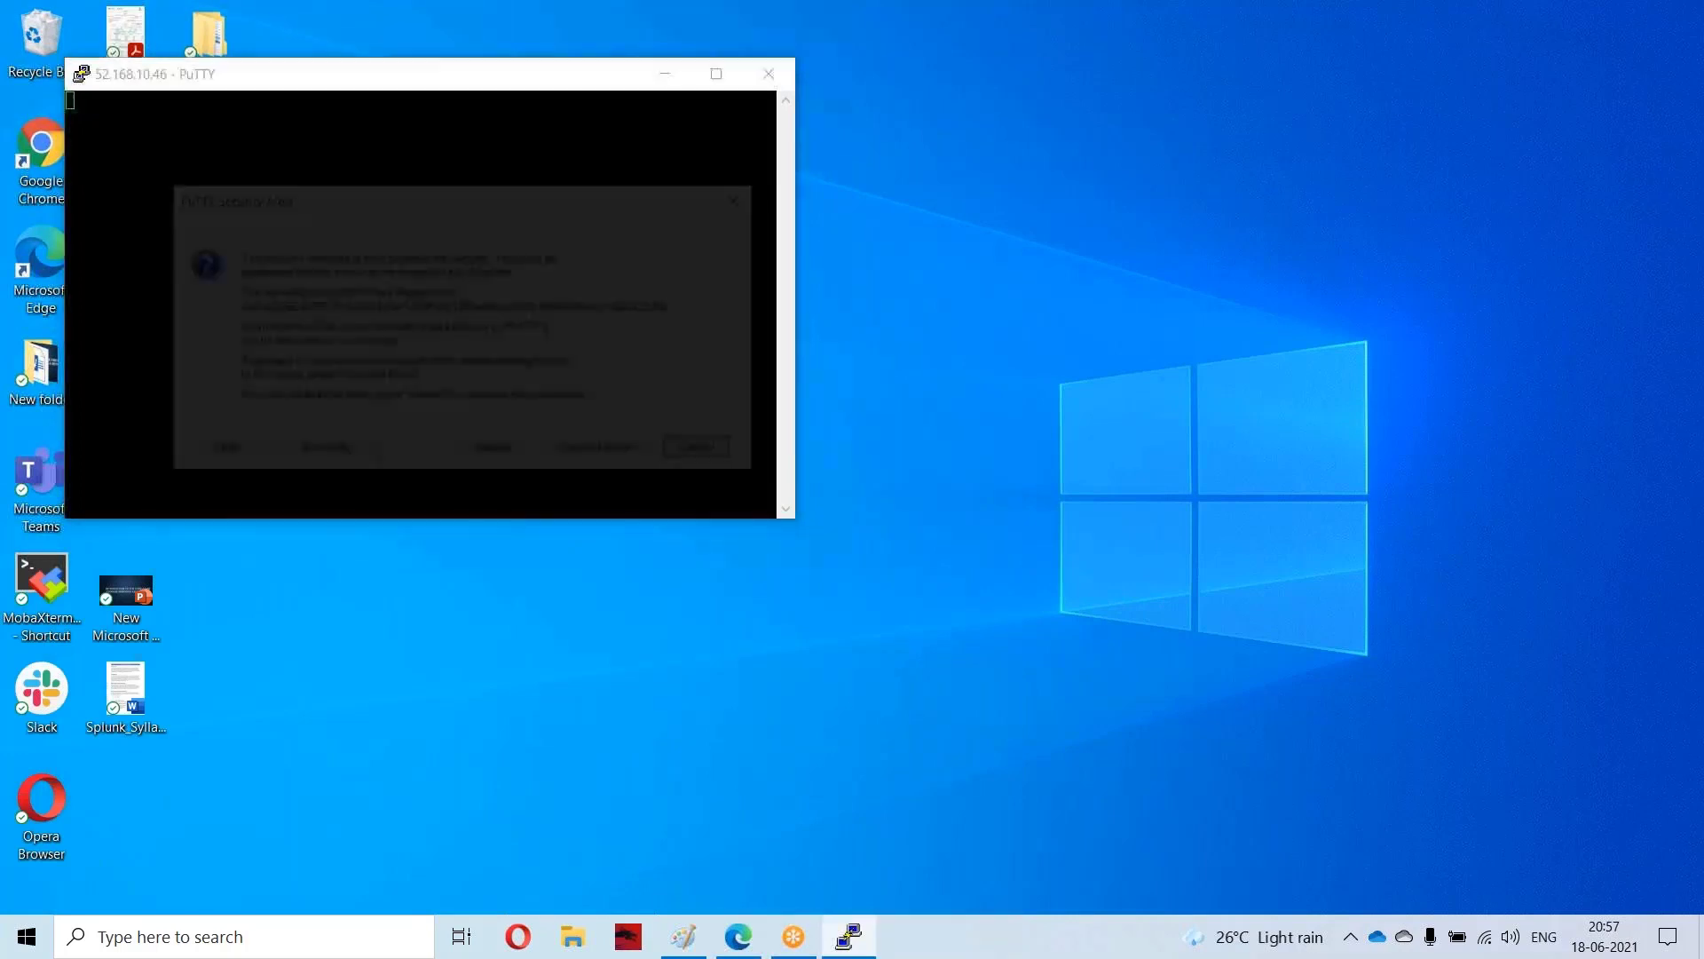
{"action": "left_click", "coordinate": [493, 451]}
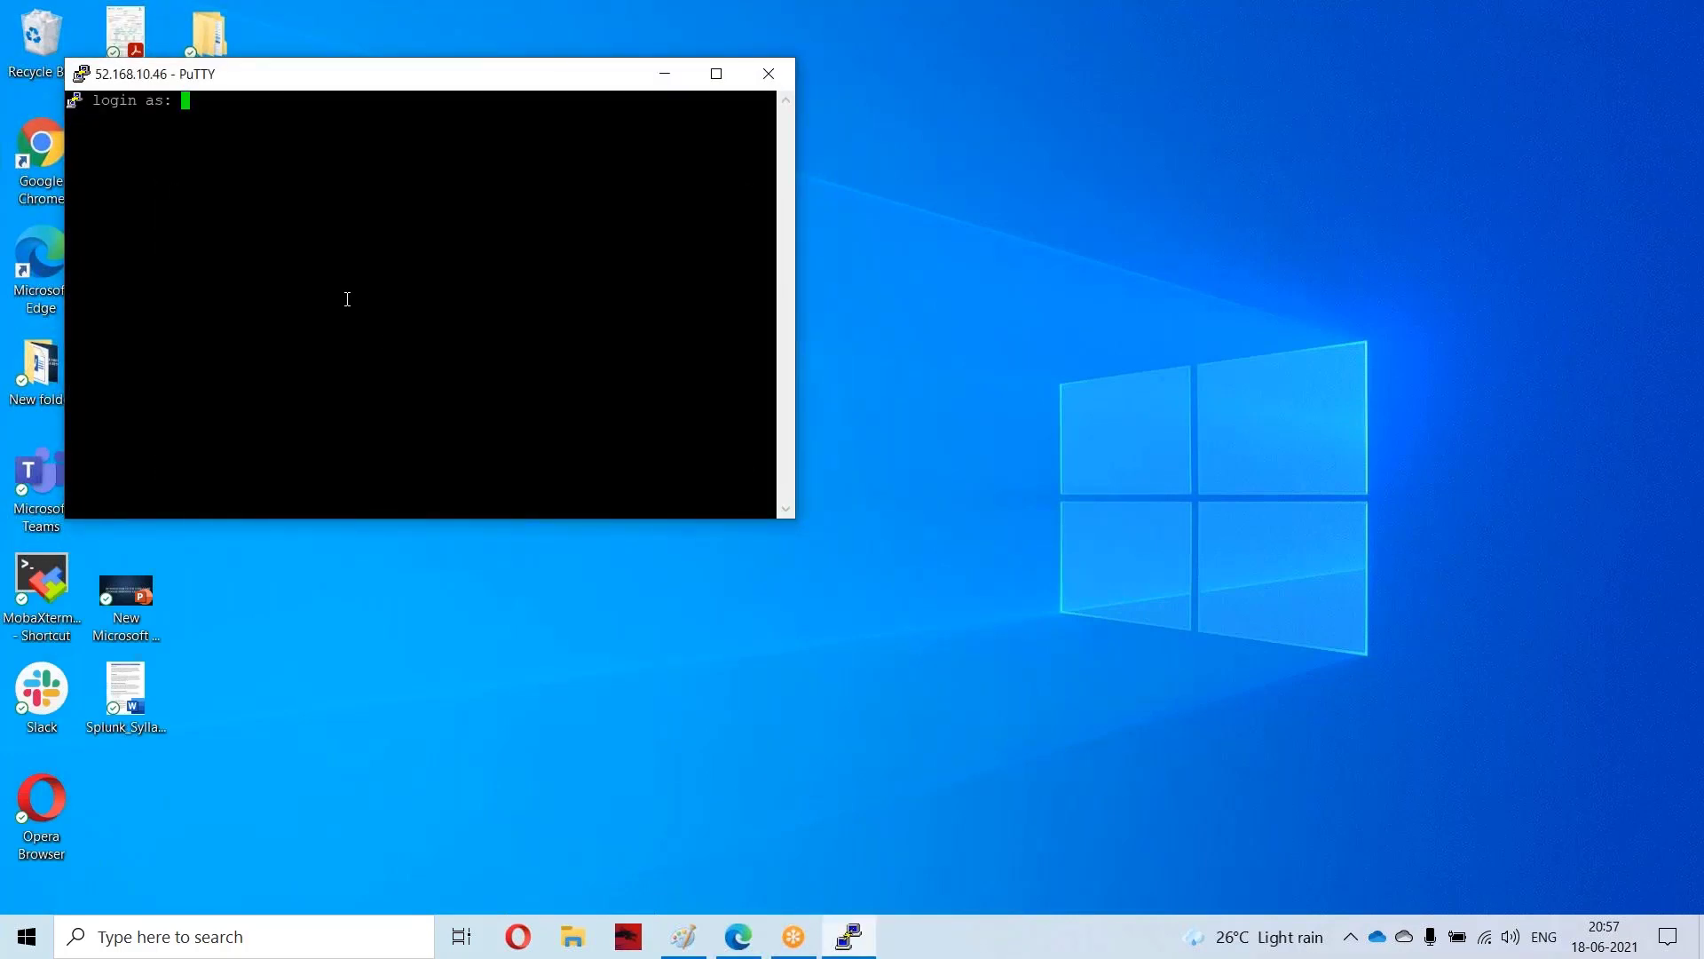
Step: Log in to the application server as testuser with the account password
{"action": "type", "text": "testuser"}
{"action": "key", "text": "Return"}
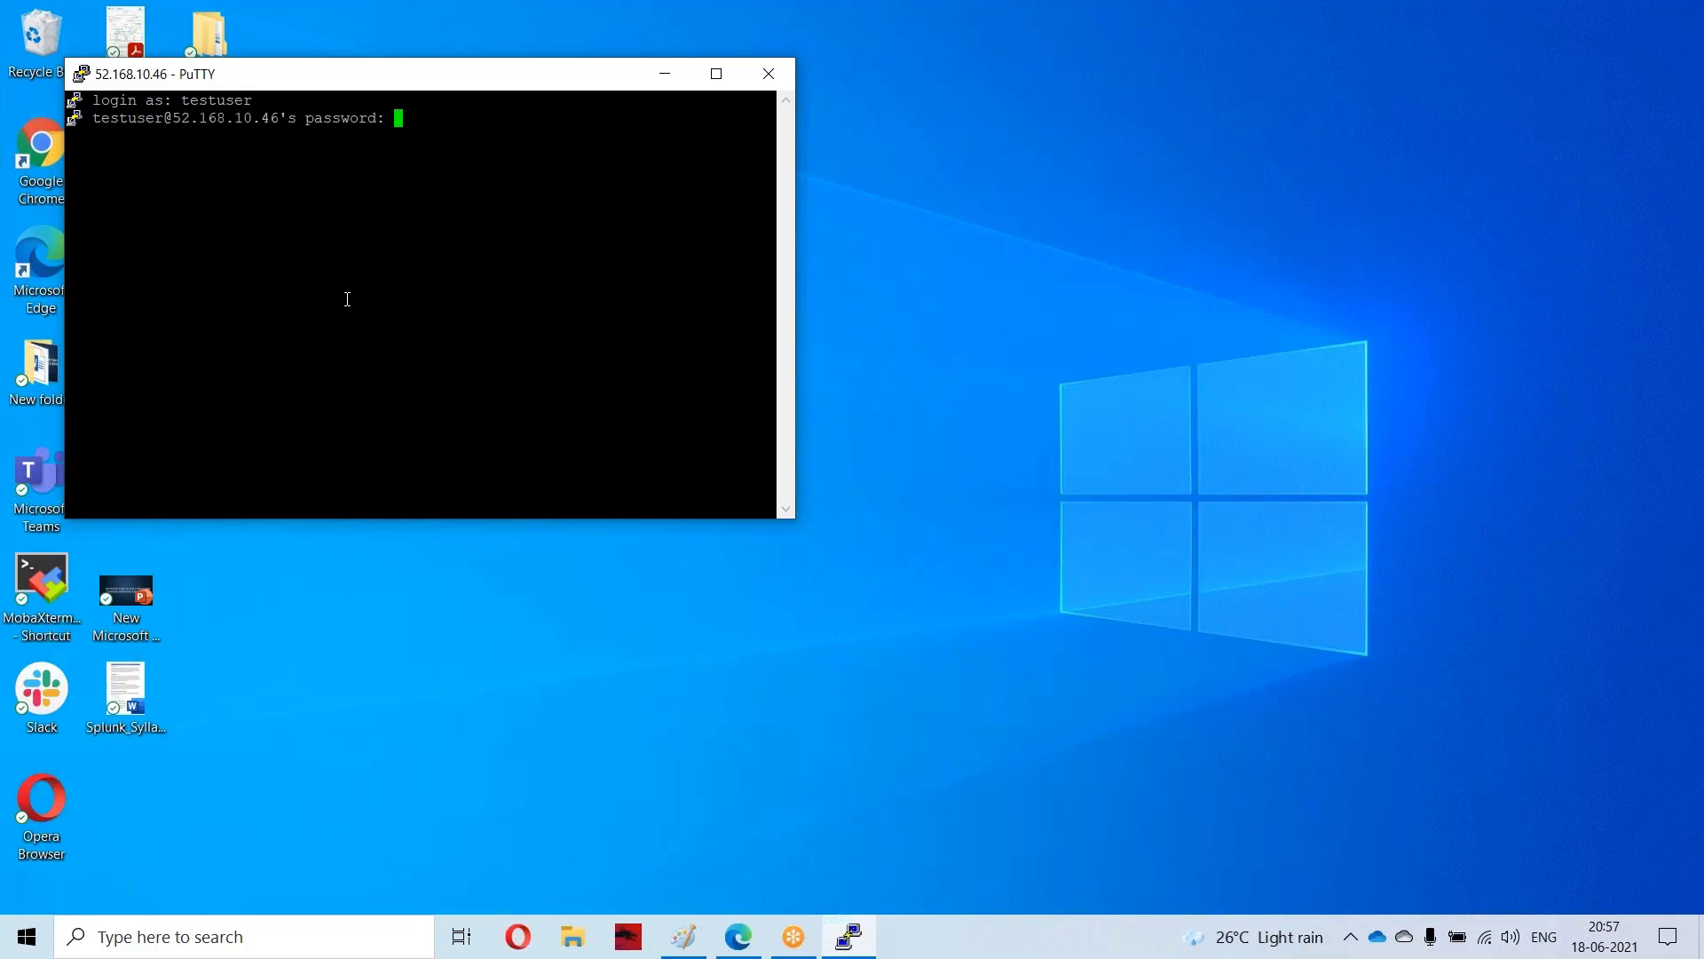
{"action": "key", "text": "Return"}
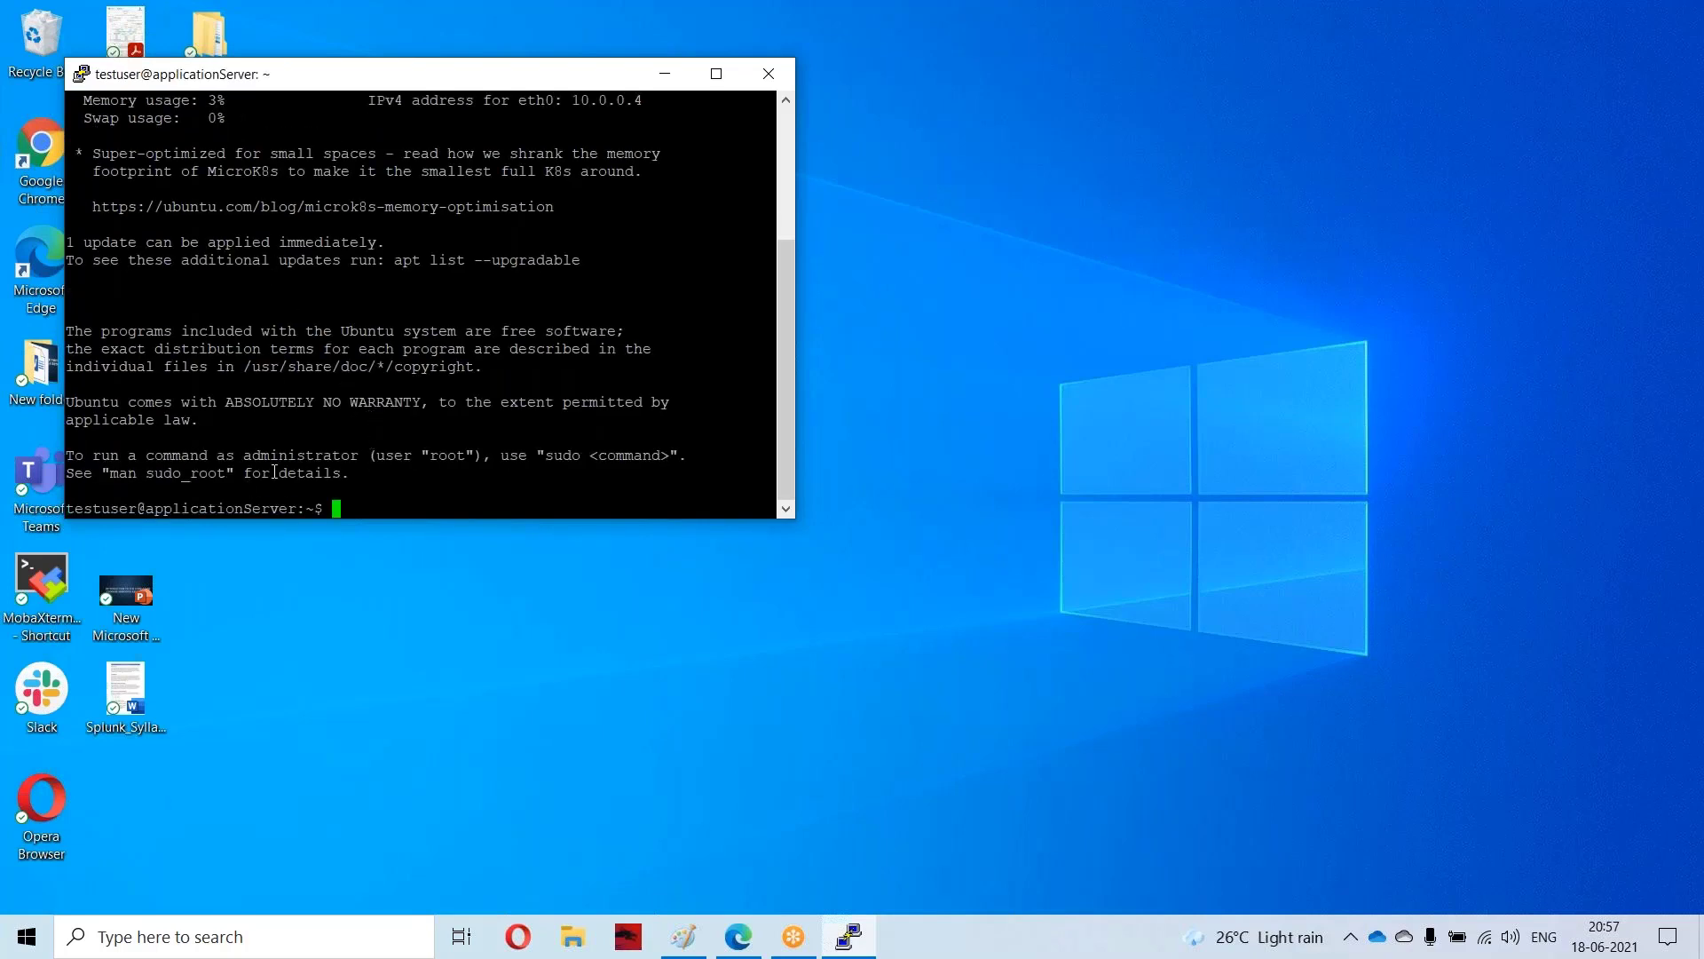
Step: Review the application server and private DB server subnets in the Paint diagram, and return to the Azure portal
{"action": "left_click", "coordinate": [738, 936]}
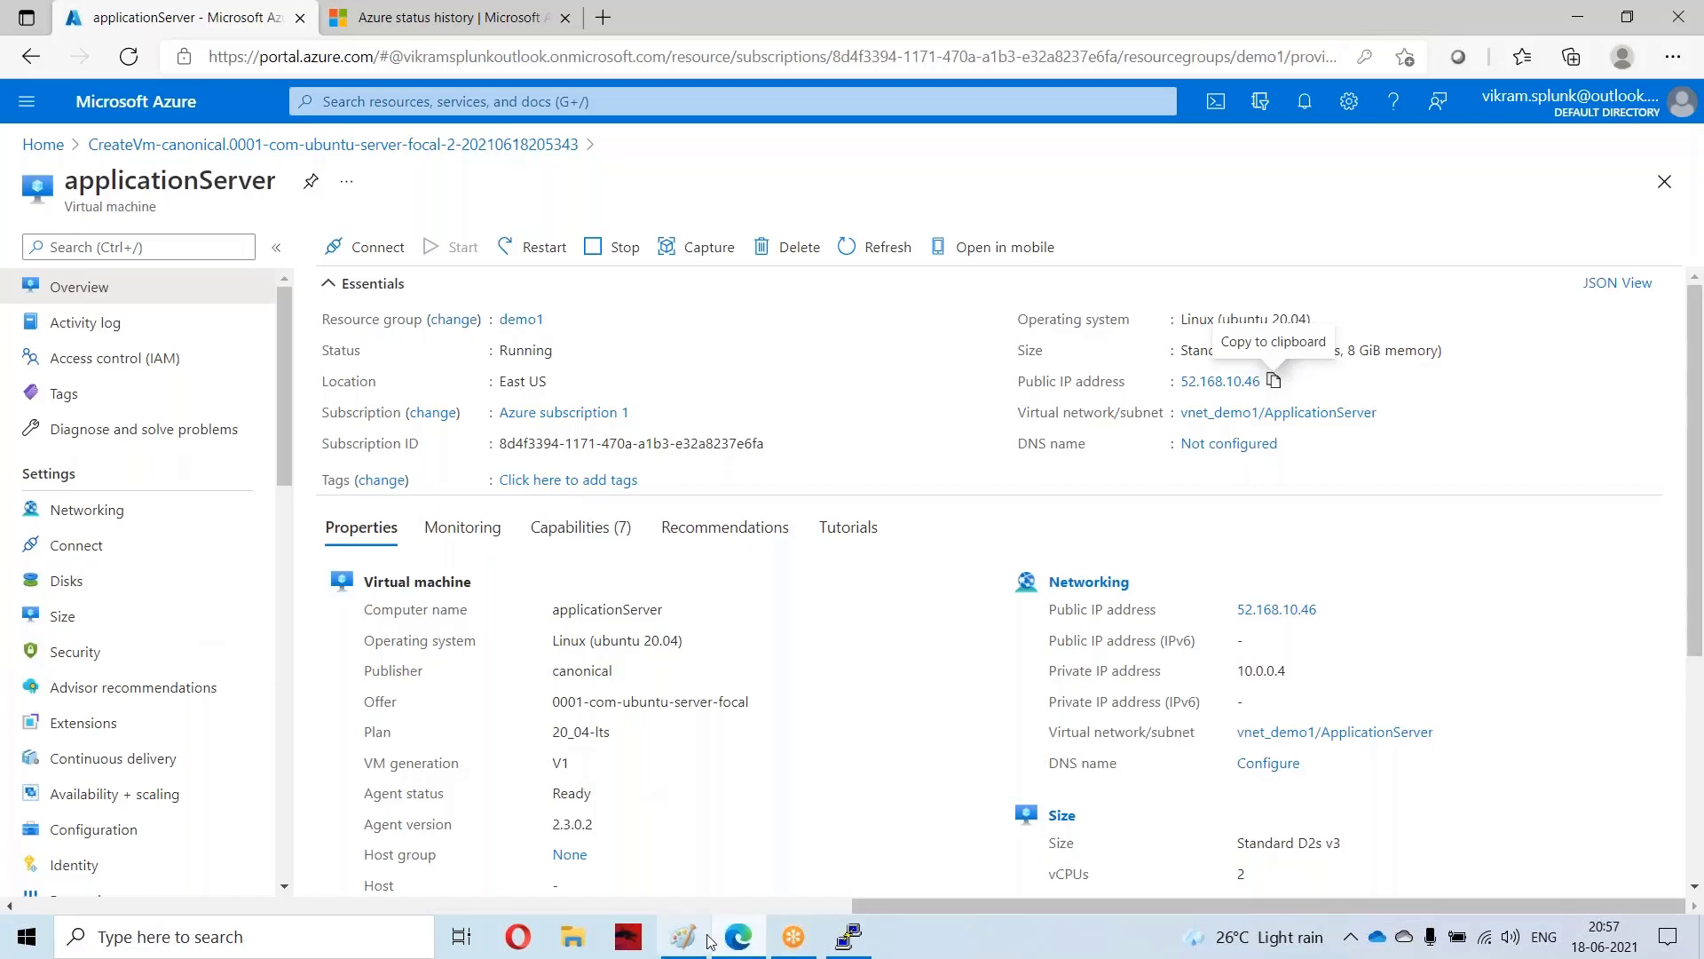
{"action": "left_click", "coordinate": [683, 936]}
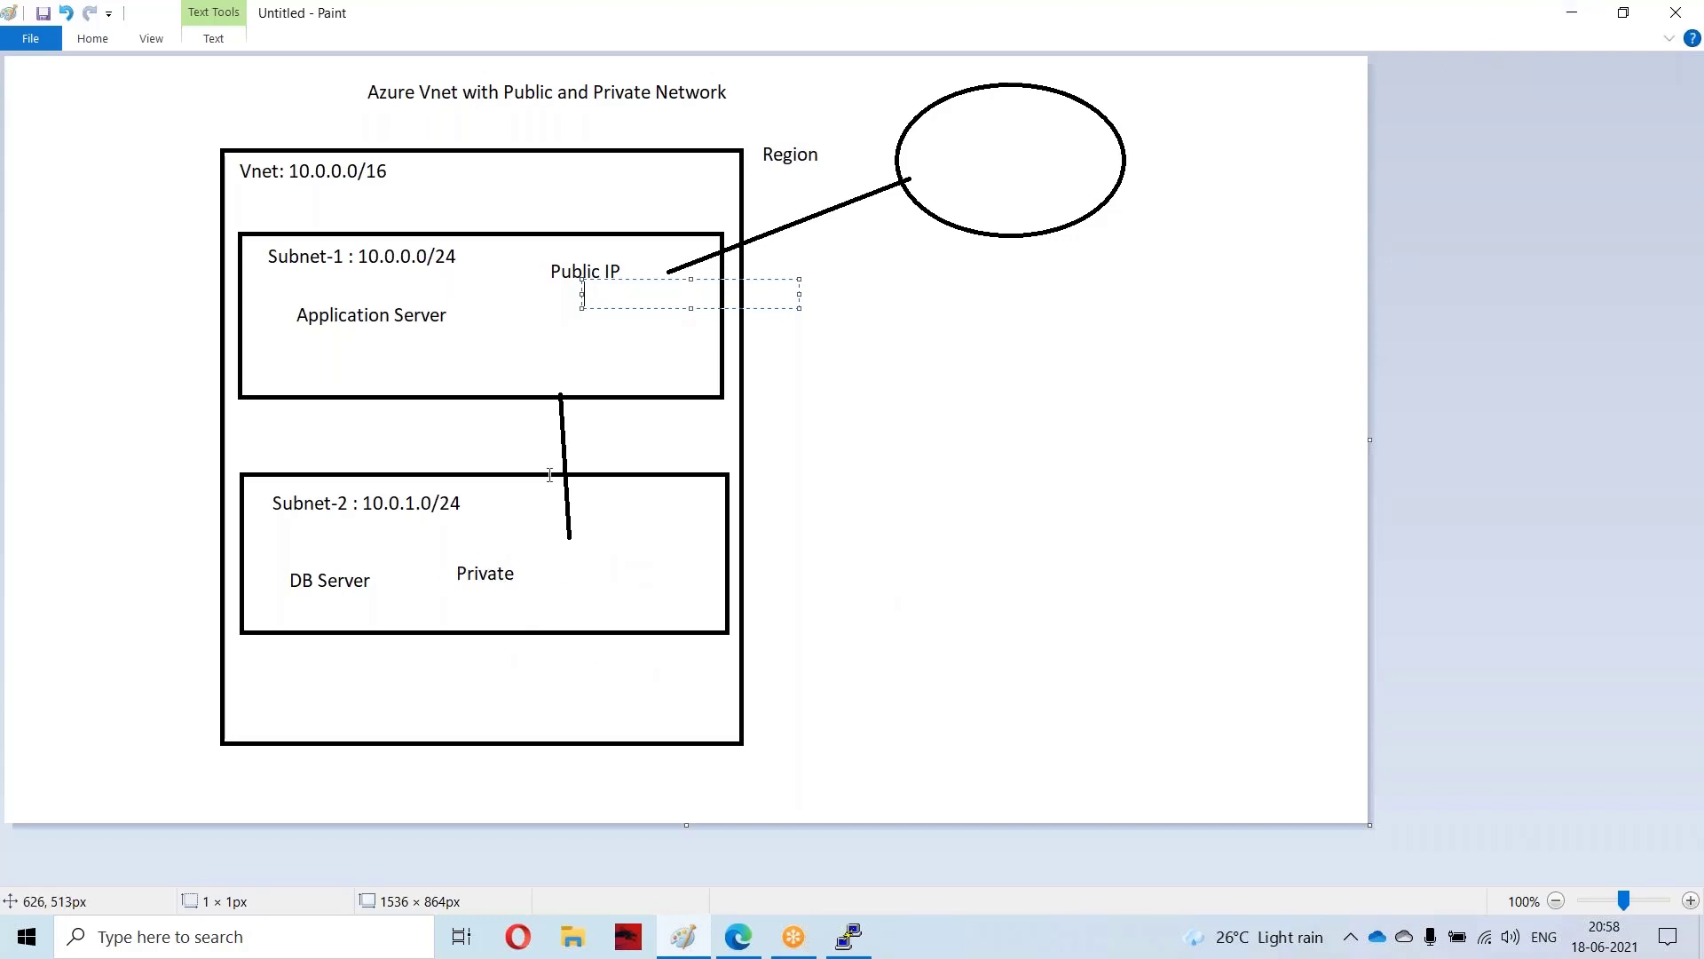
{"action": "left_click", "coordinate": [344, 325]}
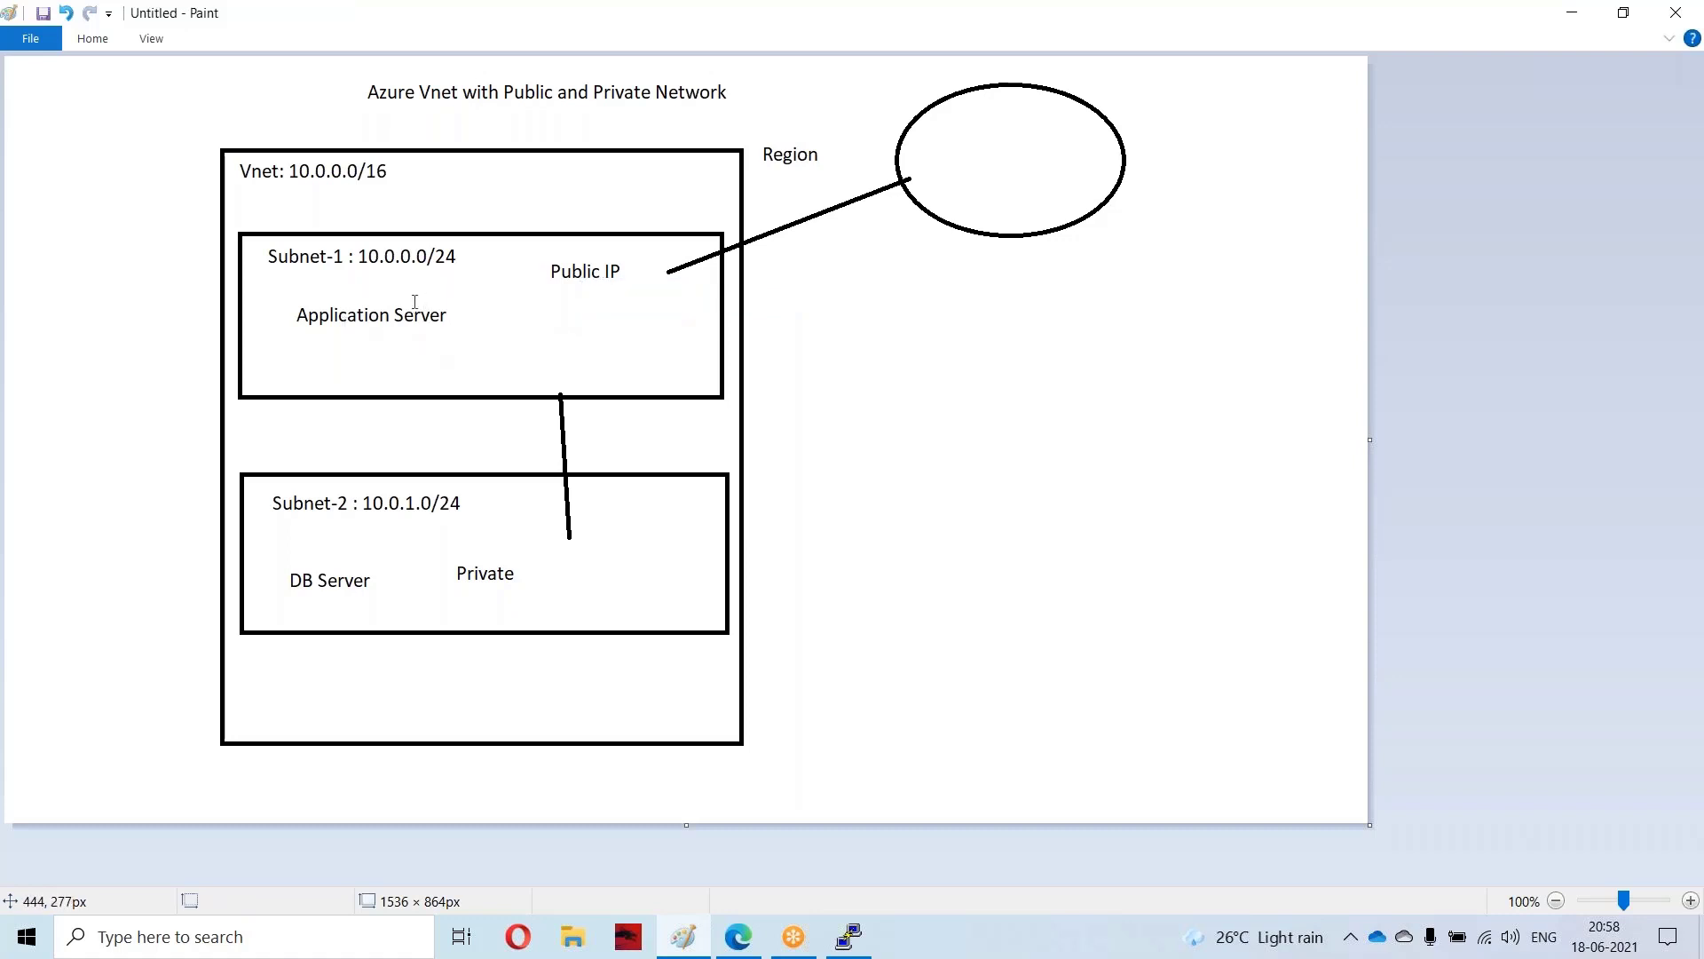
{"action": "left_click", "coordinate": [476, 330]}
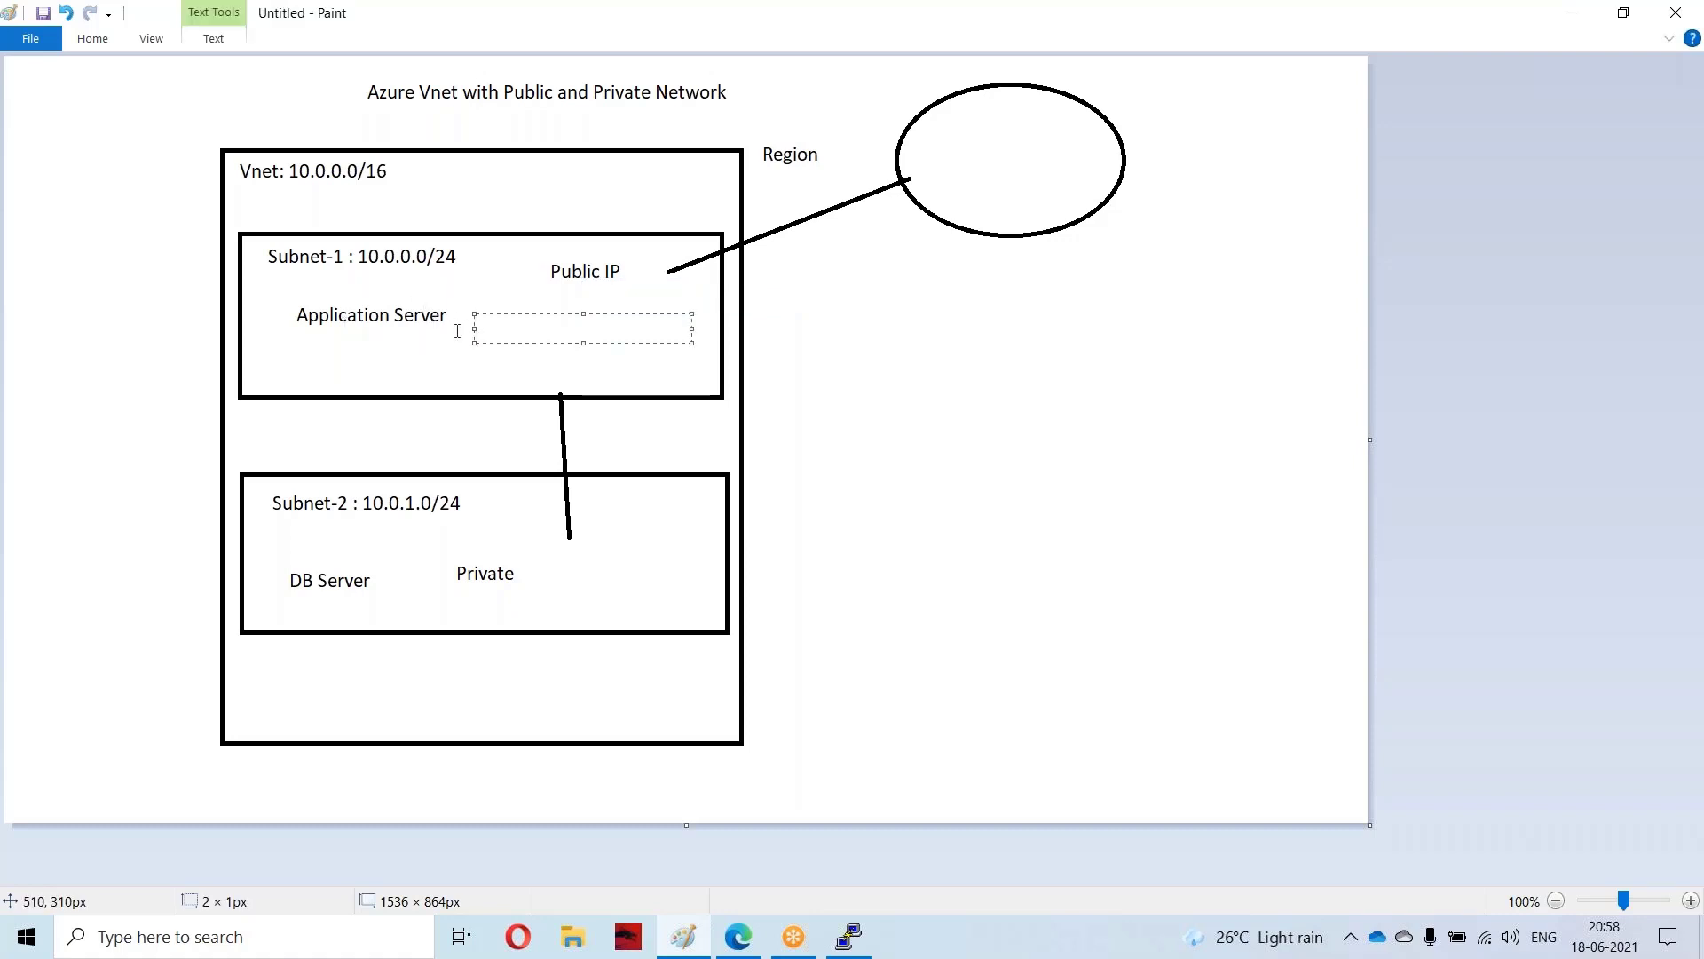
{"action": "left_click", "coordinate": [456, 332]}
{"action": "left_click", "coordinate": [453, 590]}
{"action": "left_click", "coordinate": [1604, 85]}
{"action": "left_click", "coordinate": [1571, 13]}
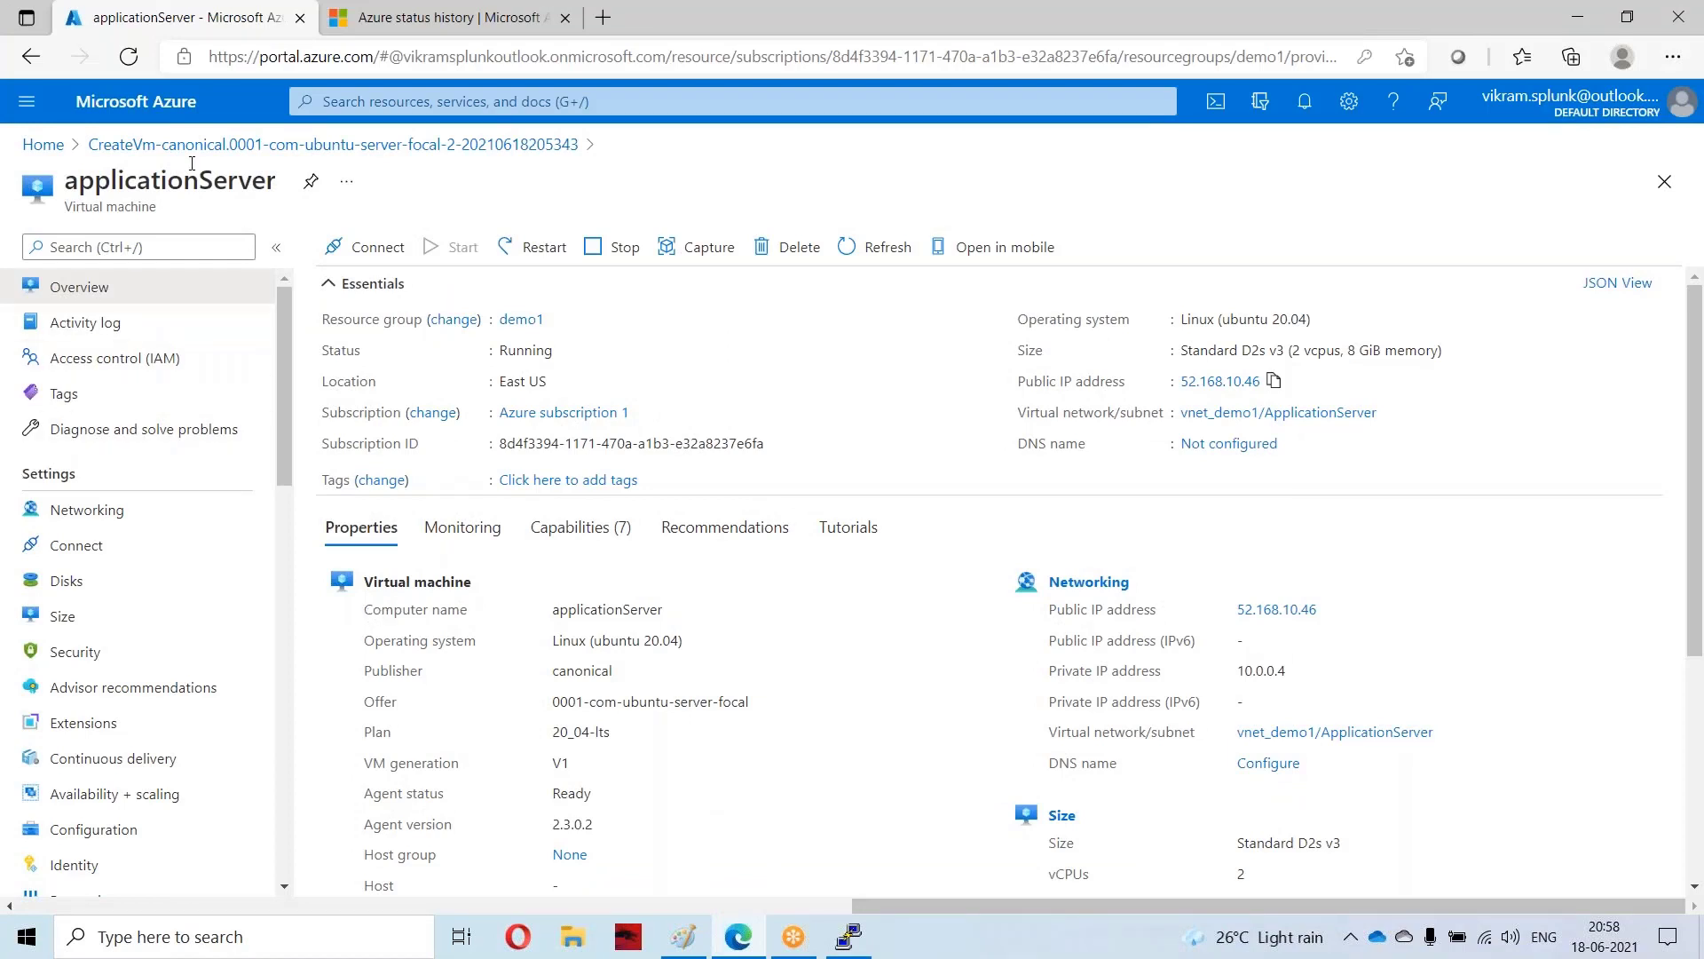
Step: Start a new virtual machine in resource group demo1 and name it DbServer
{"action": "left_click", "coordinate": [353, 101]}
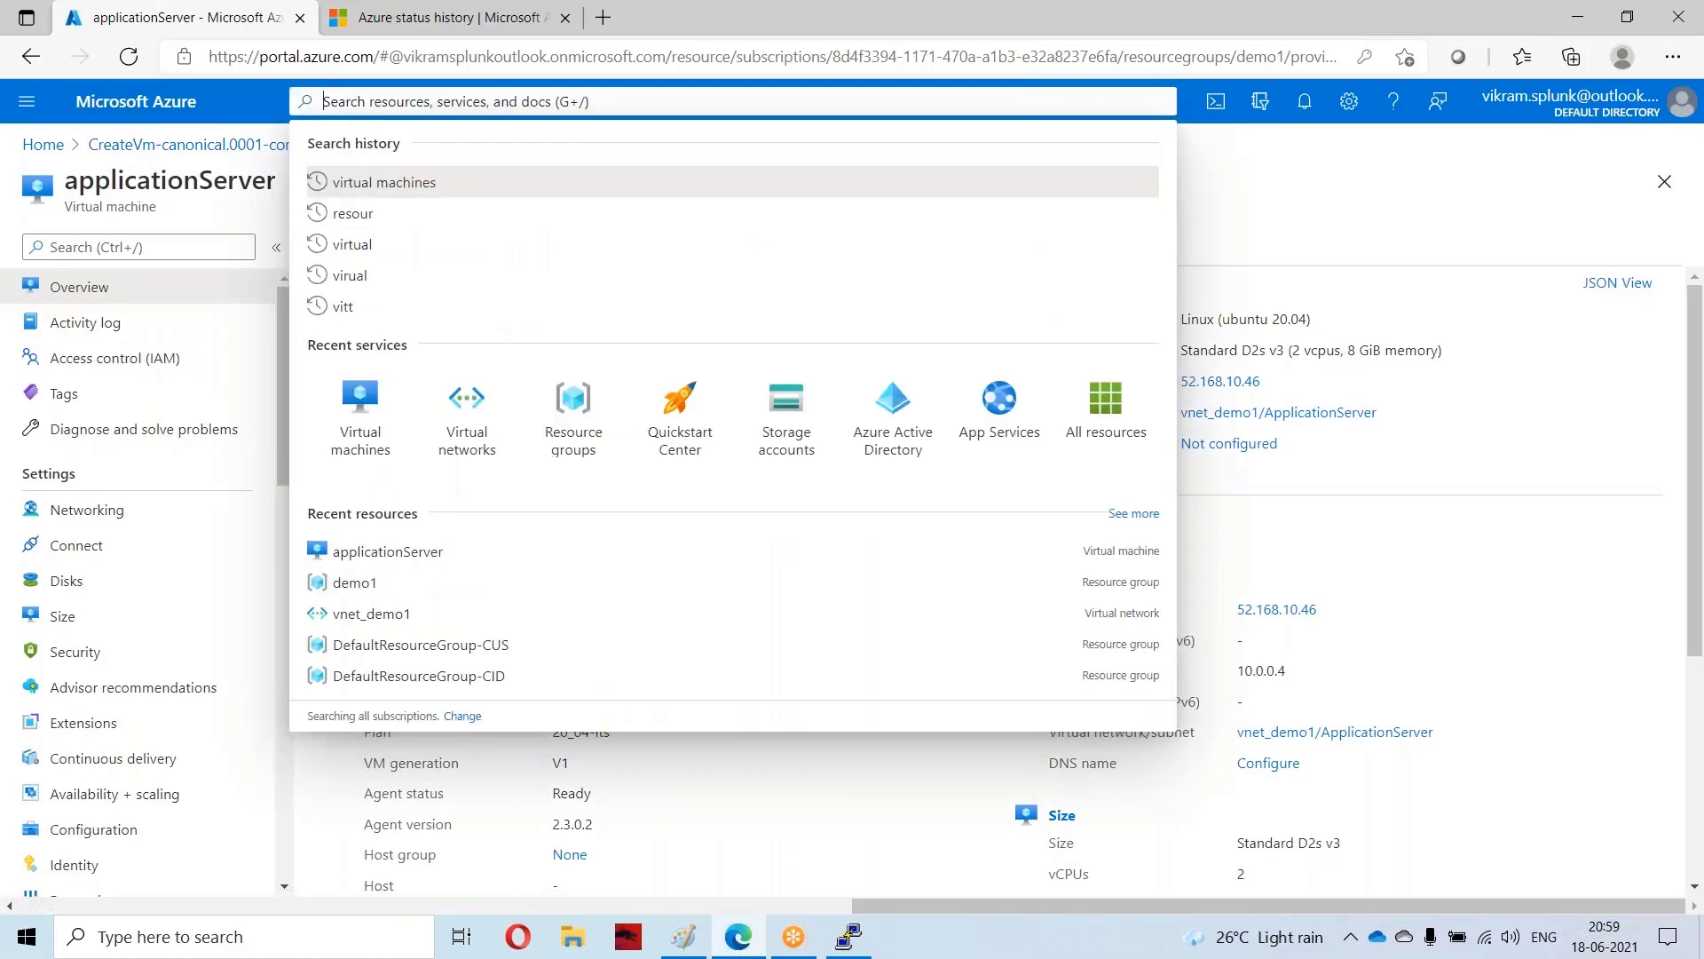
{"action": "left_click", "coordinate": [469, 426]}
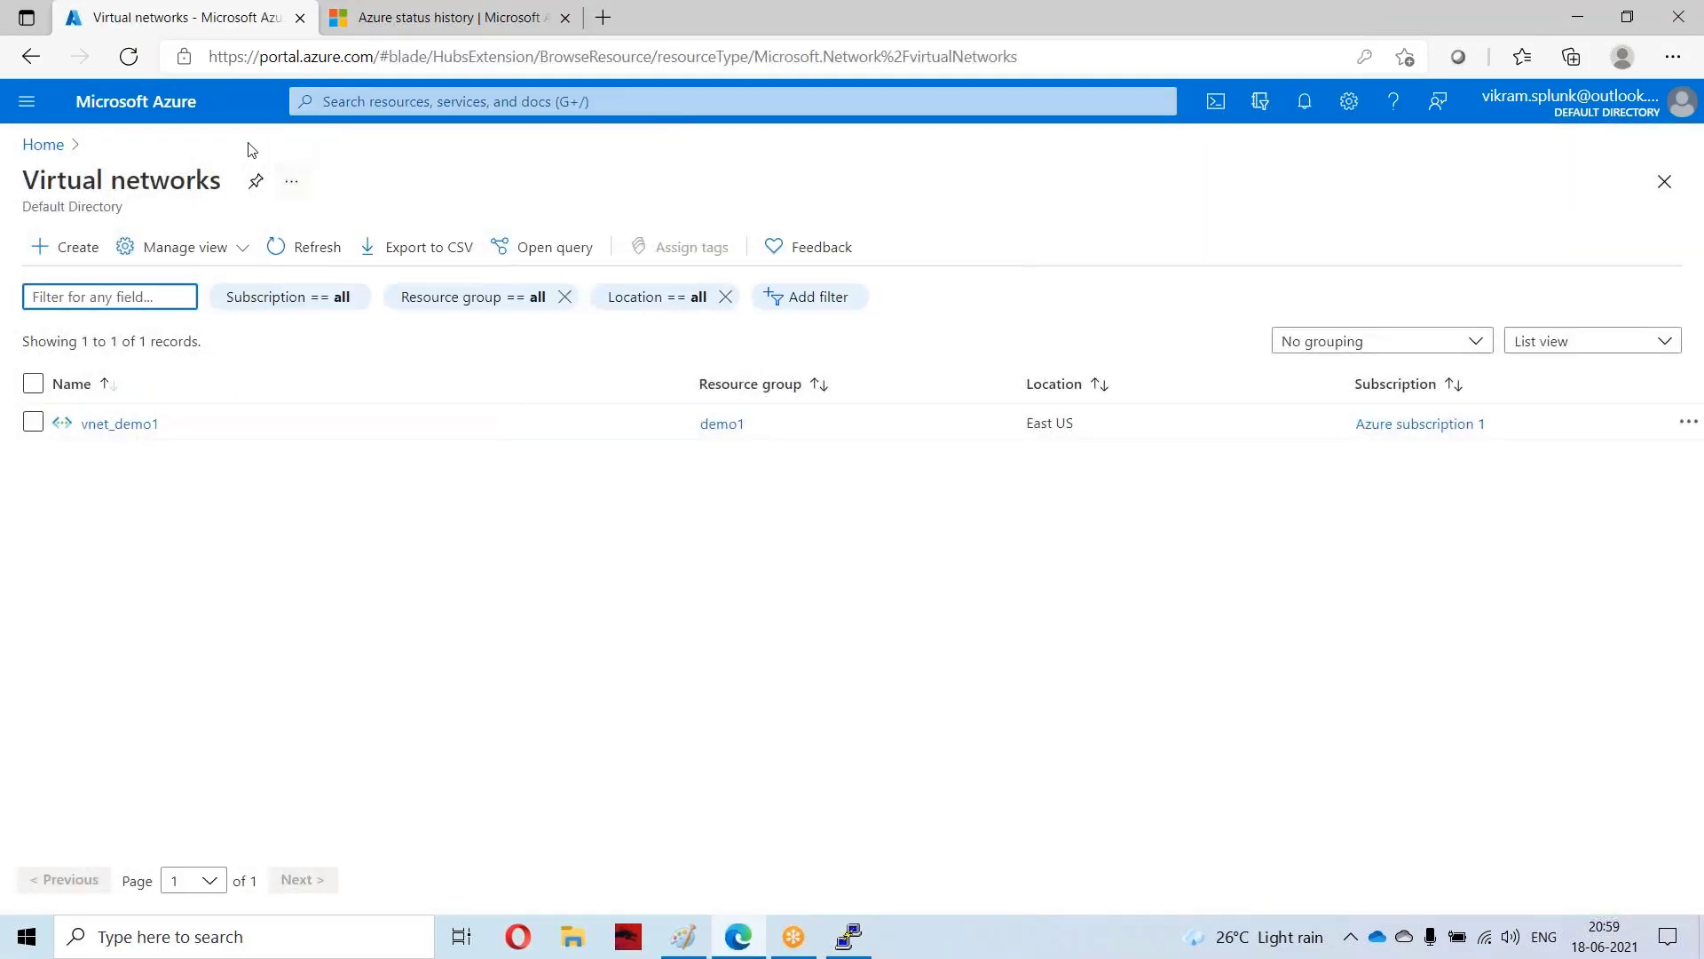
{"action": "left_click", "coordinate": [339, 103]}
{"action": "left_click", "coordinate": [462, 448]}
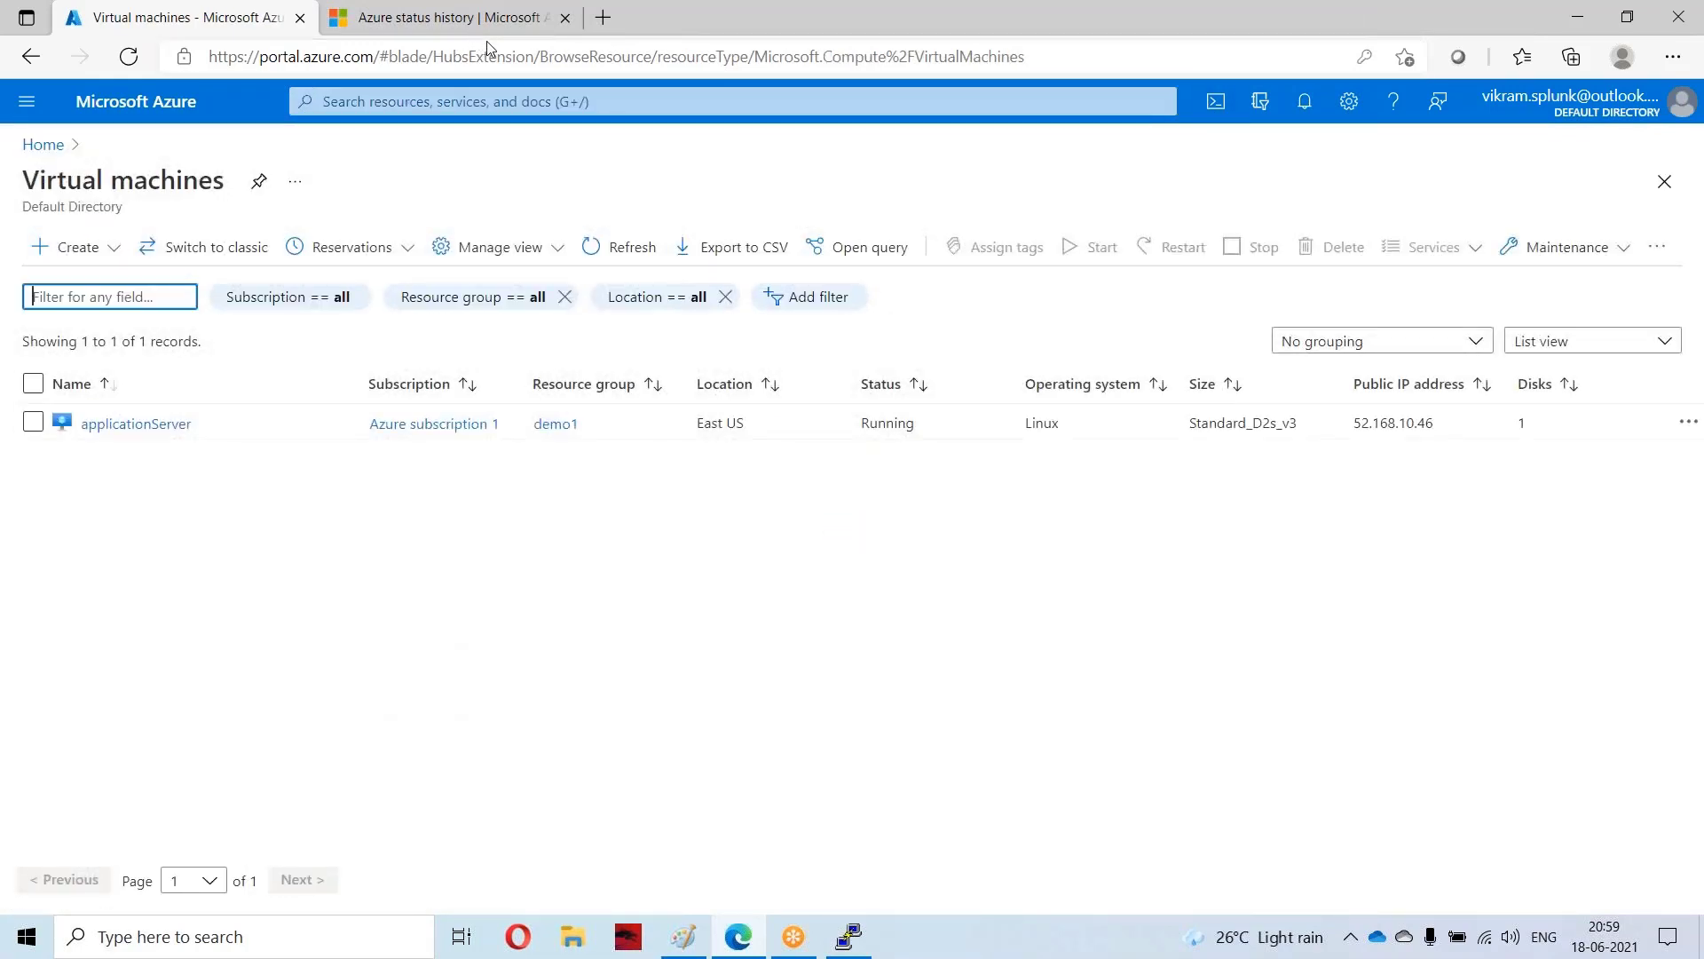
{"action": "left_click", "coordinate": [83, 250]}
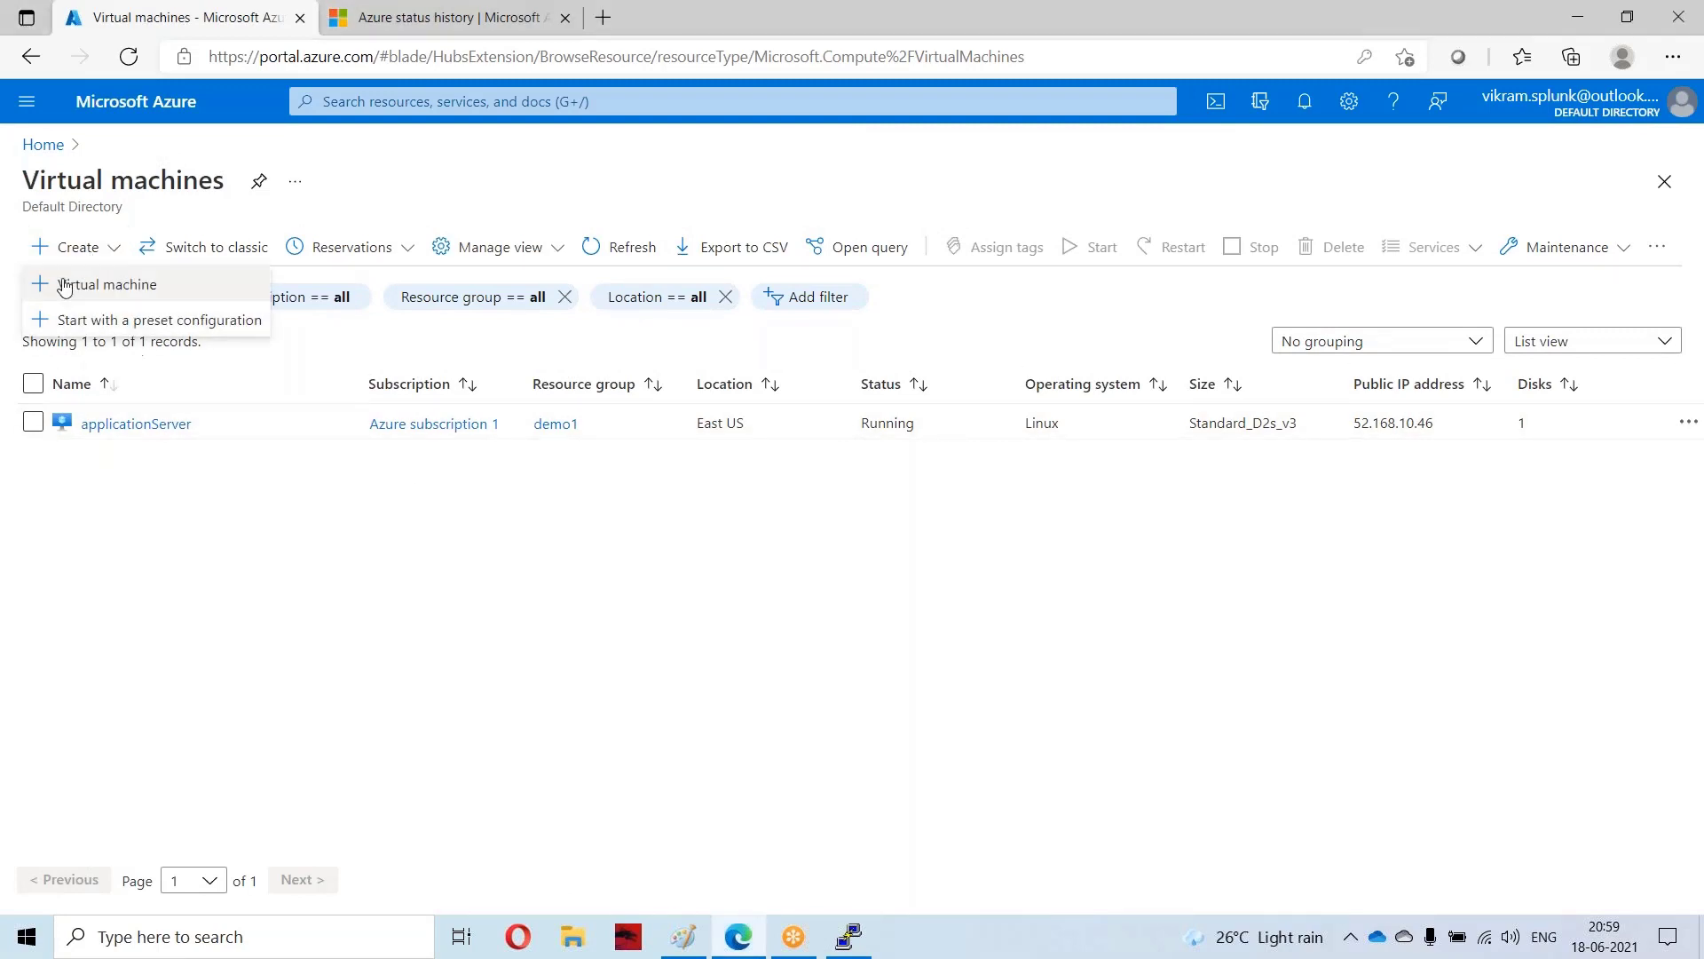
{"action": "left_click", "coordinate": [64, 281]}
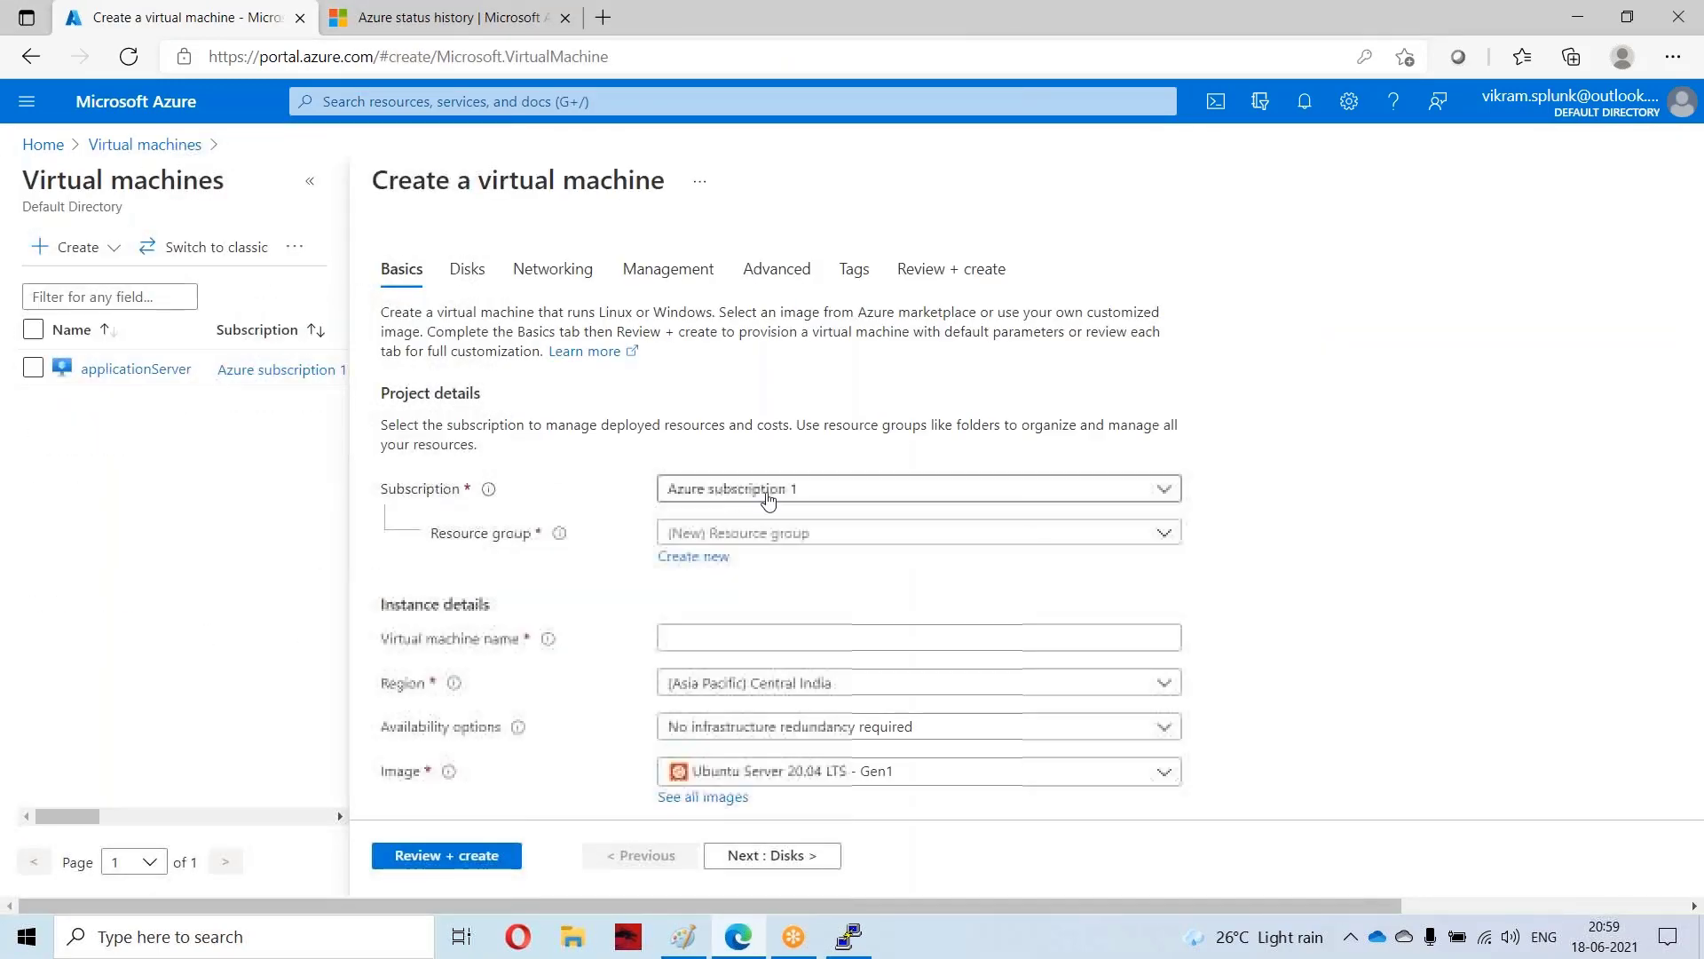
{"action": "left_click", "coordinate": [723, 535]}
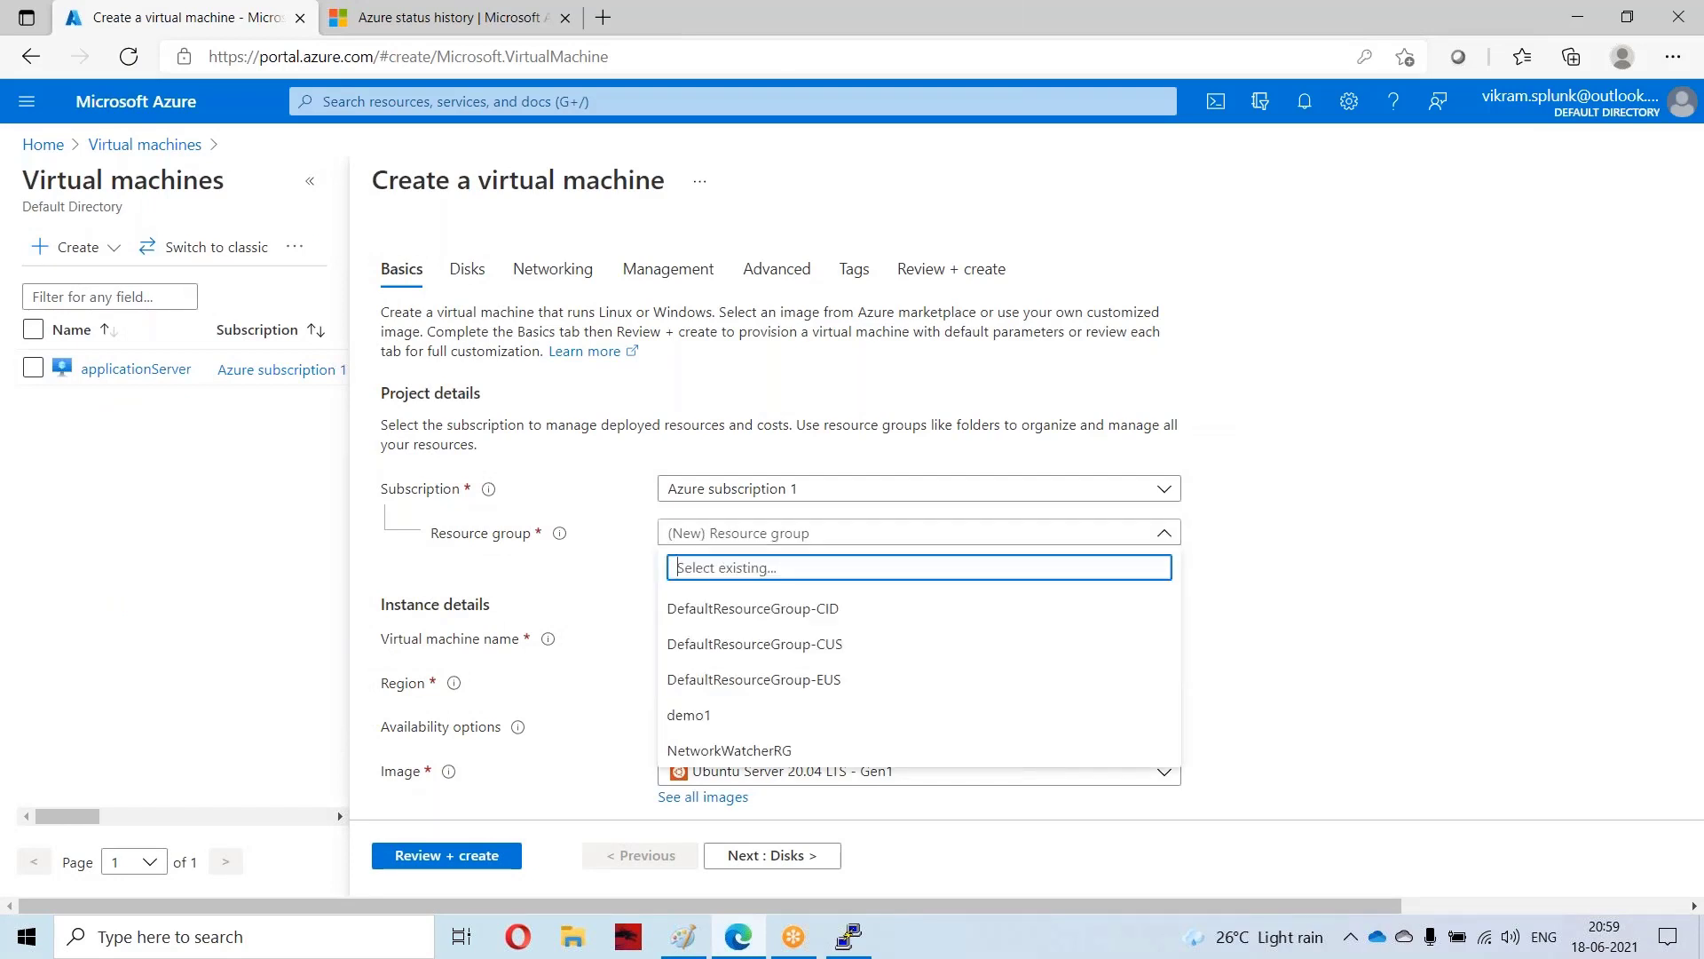
{"action": "left_click", "coordinate": [706, 716]}
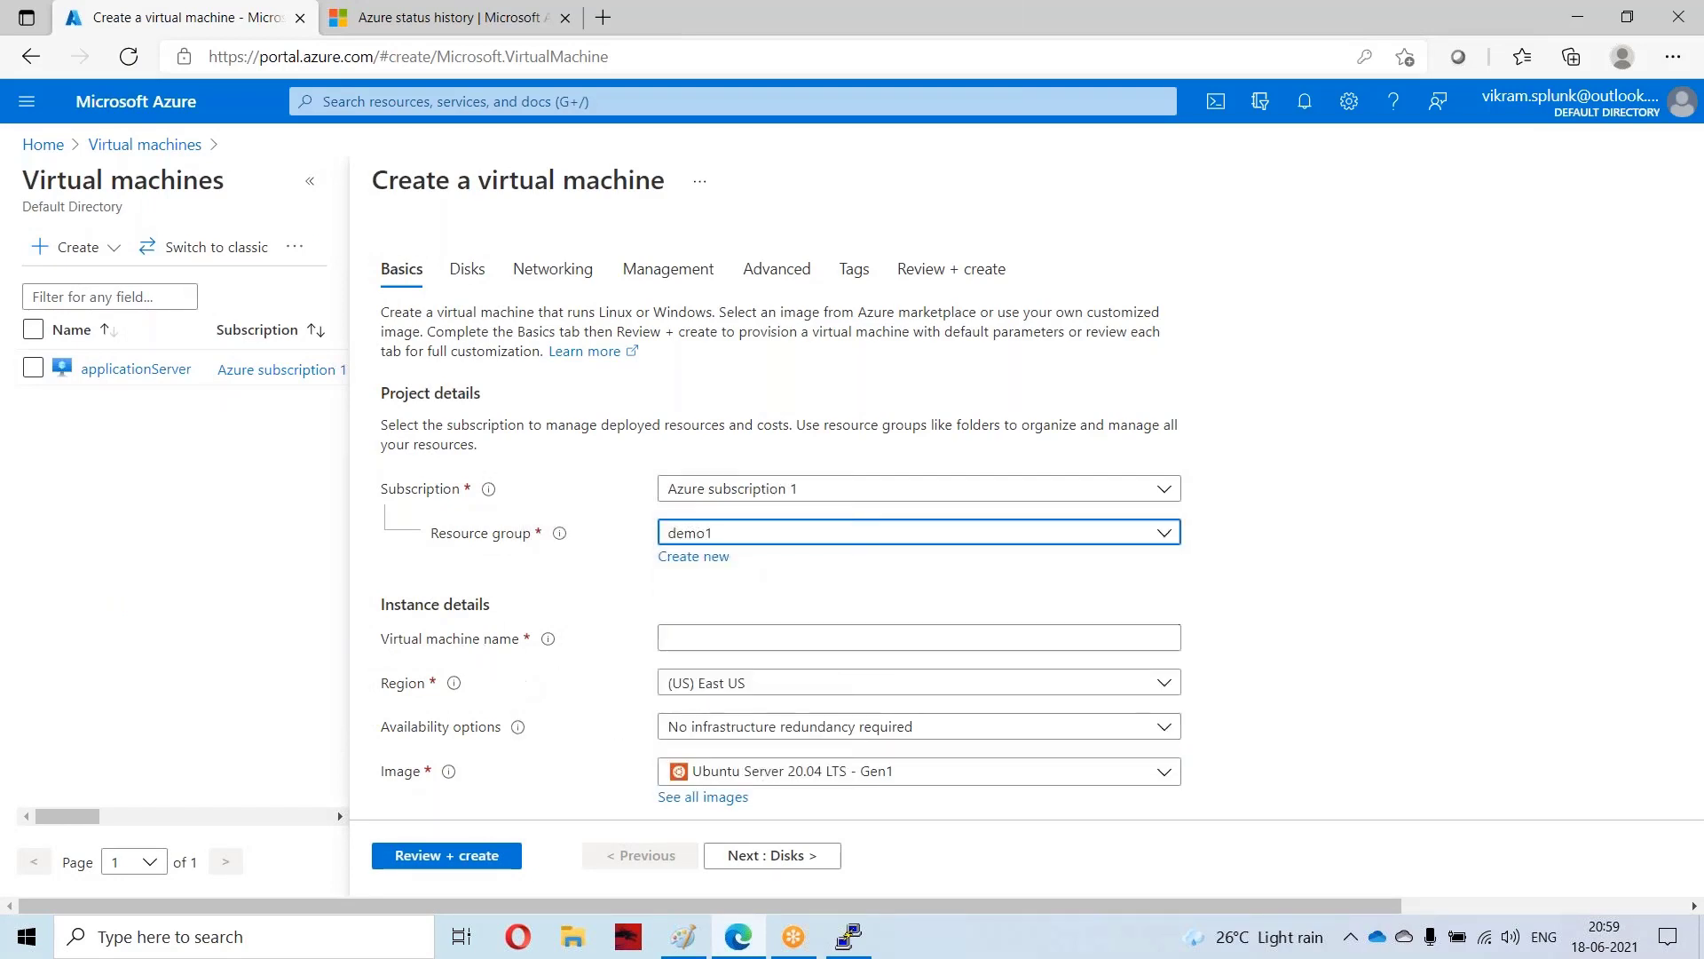
{"action": "left_click", "coordinate": [746, 640]}
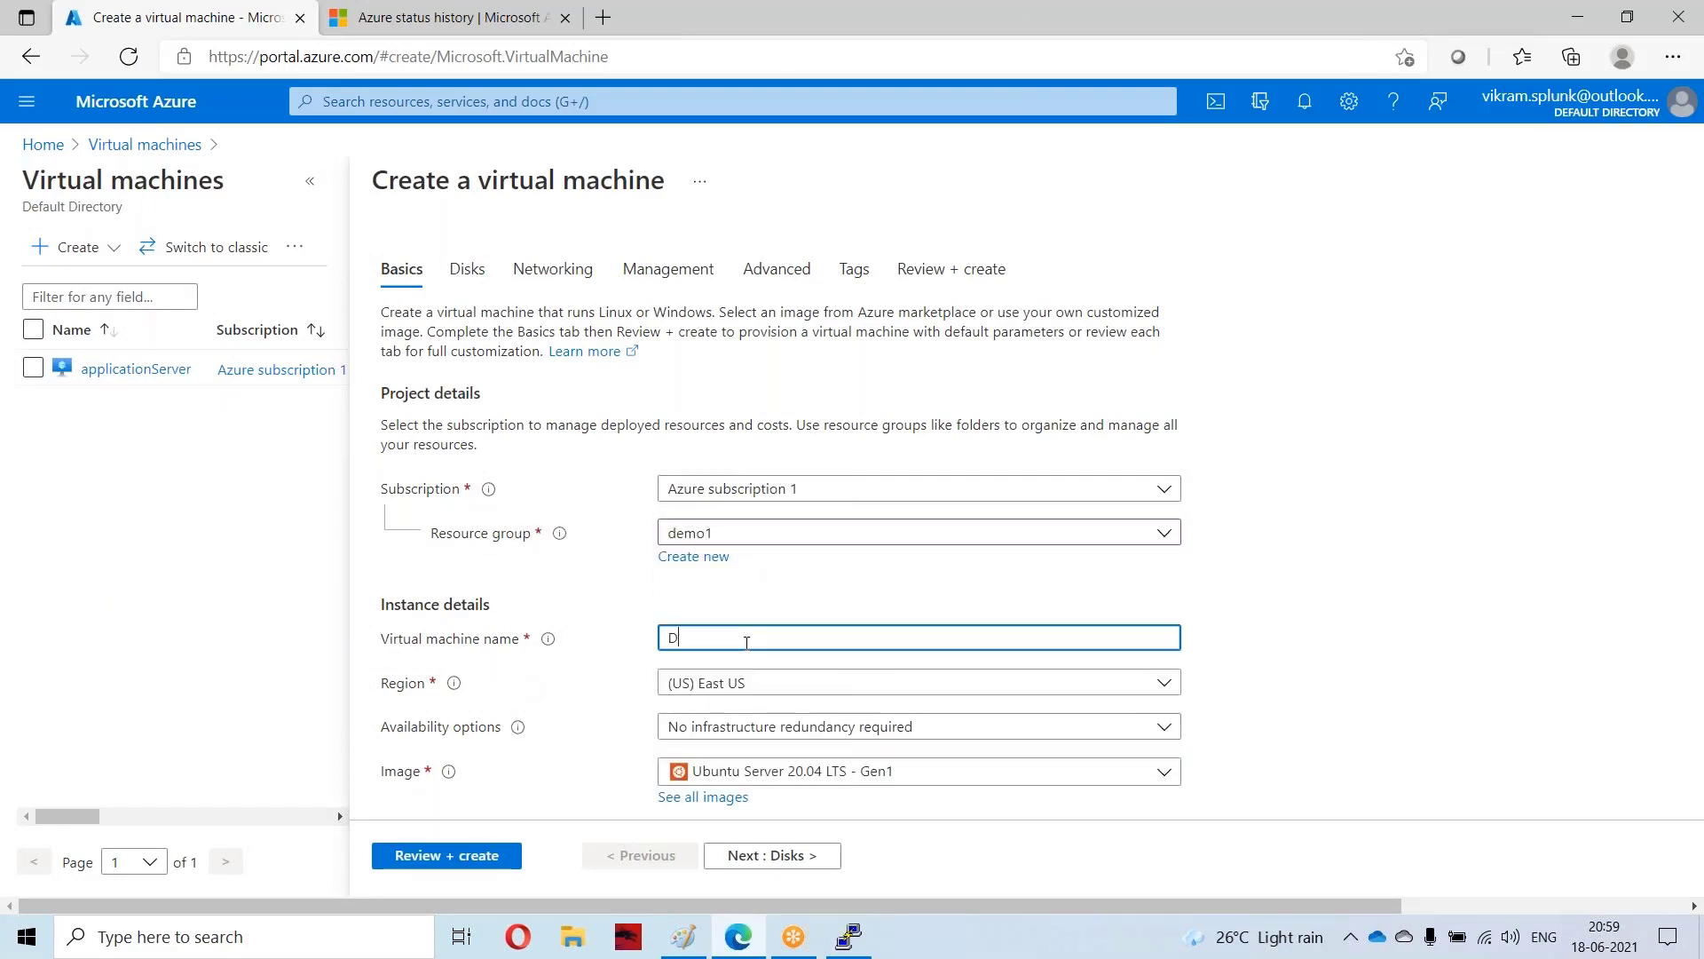
{"action": "type", "text": "DbServer"}
Step: Set the administrator account to password authentication with username testuser, and enter and confirm the account password
{"action": "scroll", "coordinate": [675, 603], "scroll_direction": "down", "scroll_amount": 5}
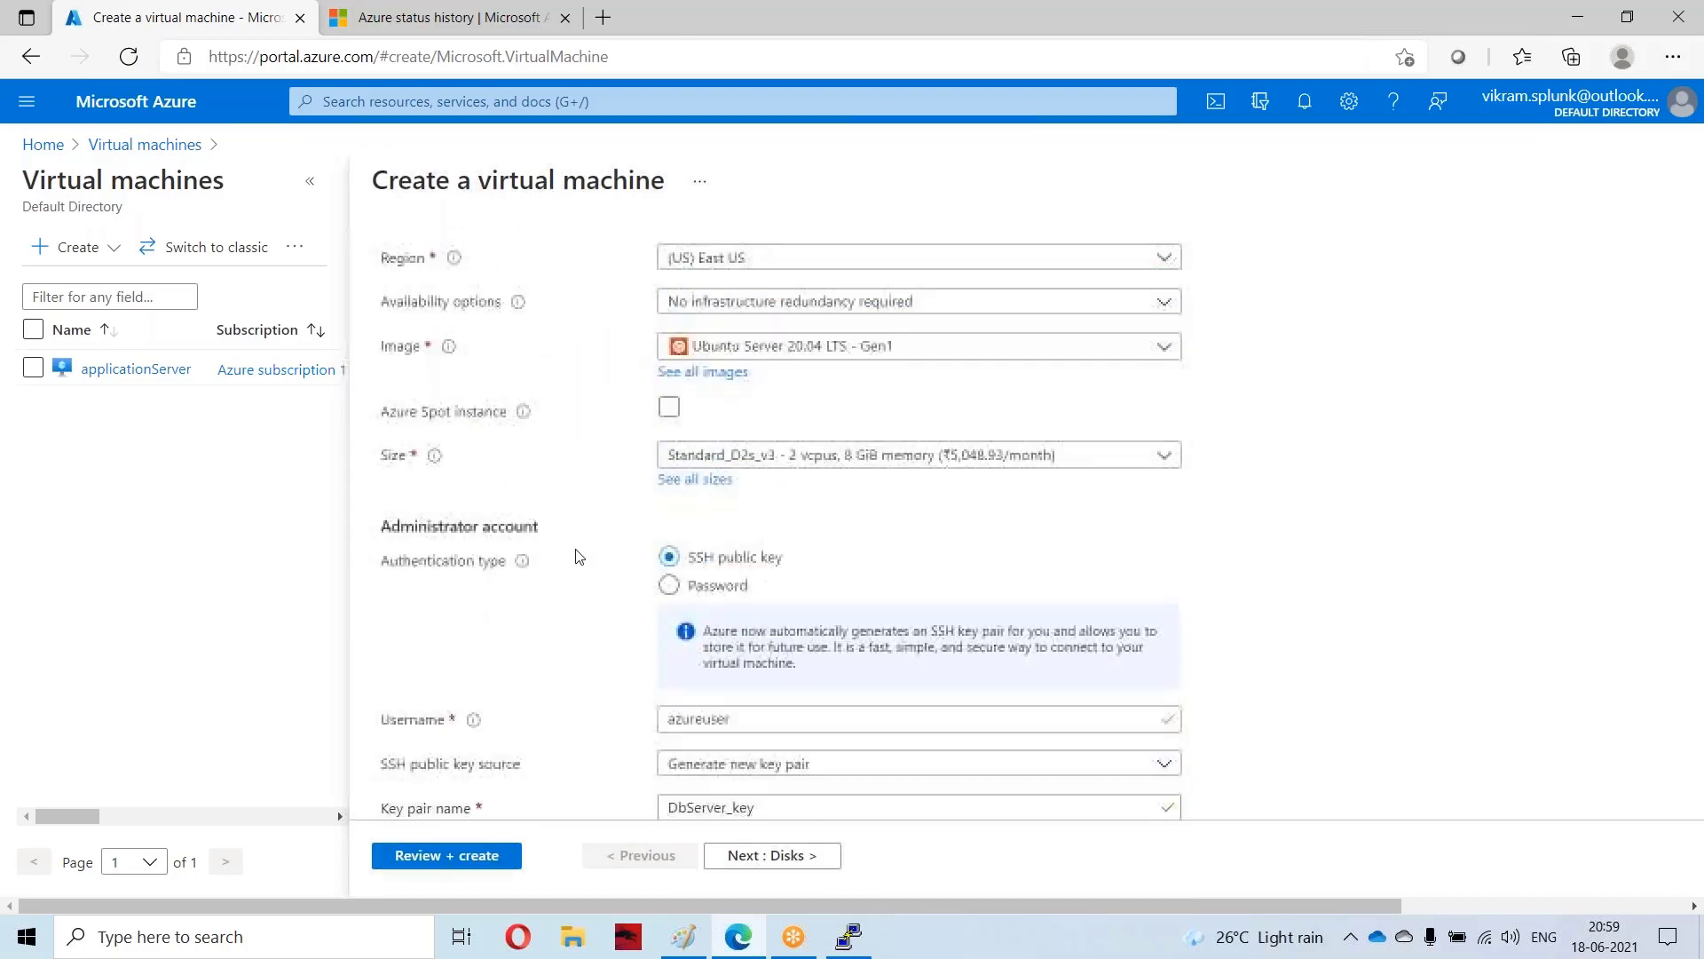
{"action": "scroll", "coordinate": [640, 568], "scroll_direction": "down", "scroll_amount": 1}
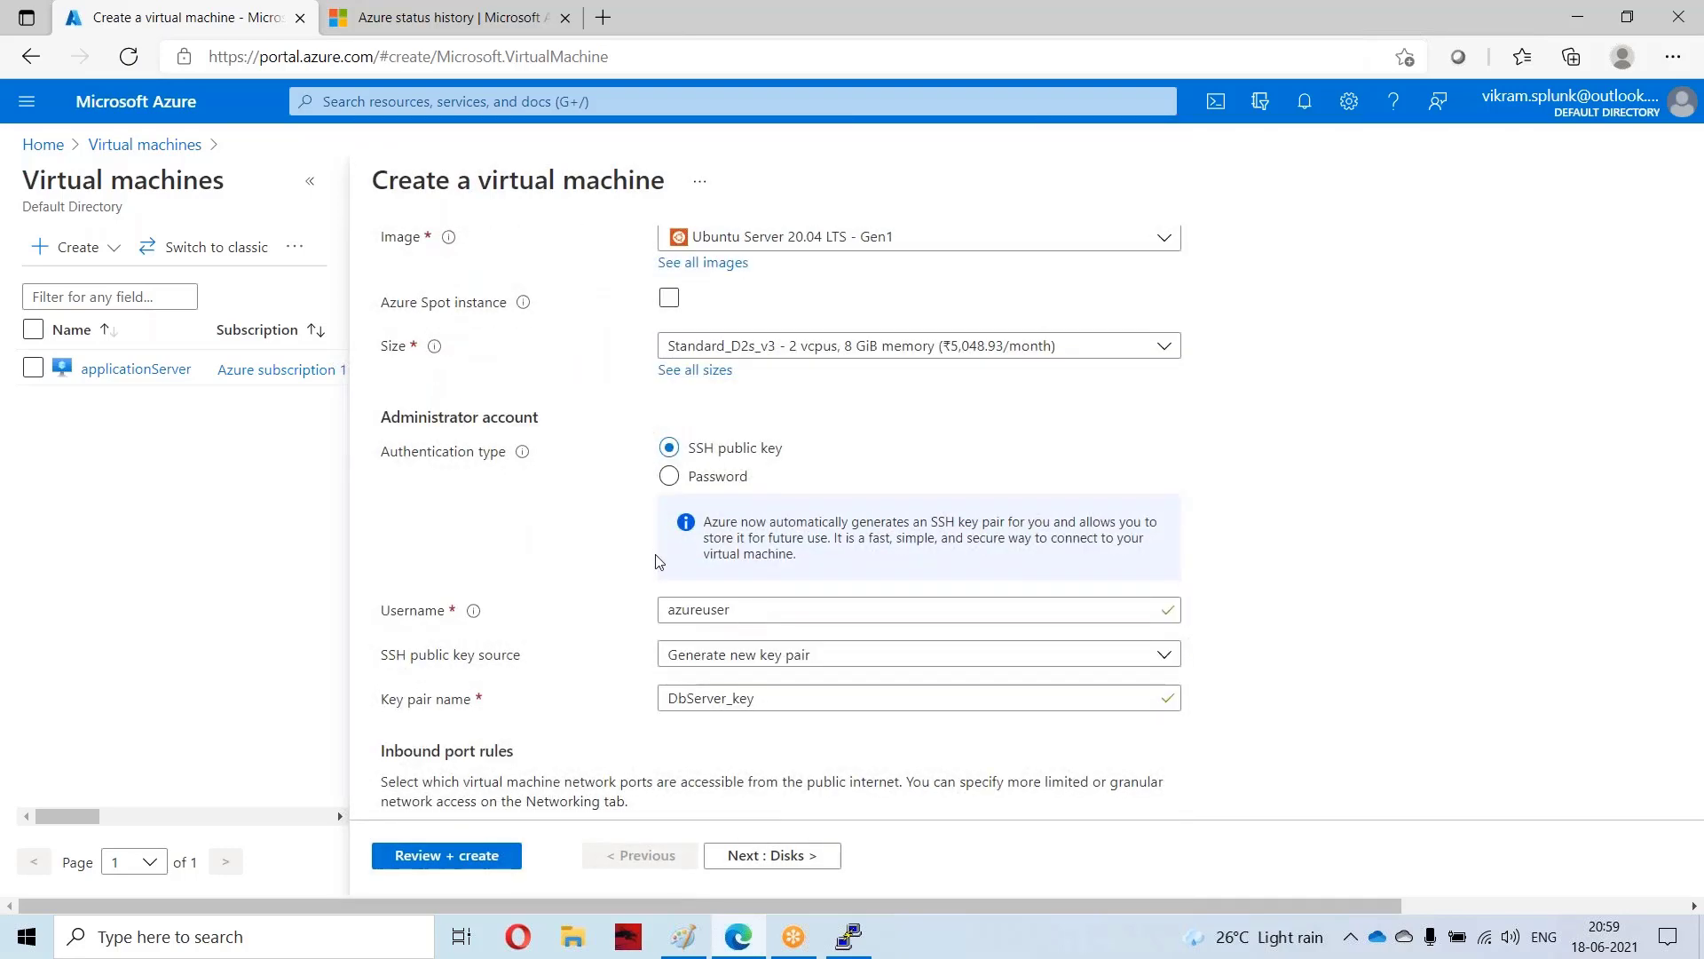
{"action": "left_click", "coordinate": [669, 476]}
{"action": "left_click", "coordinate": [737, 522]}
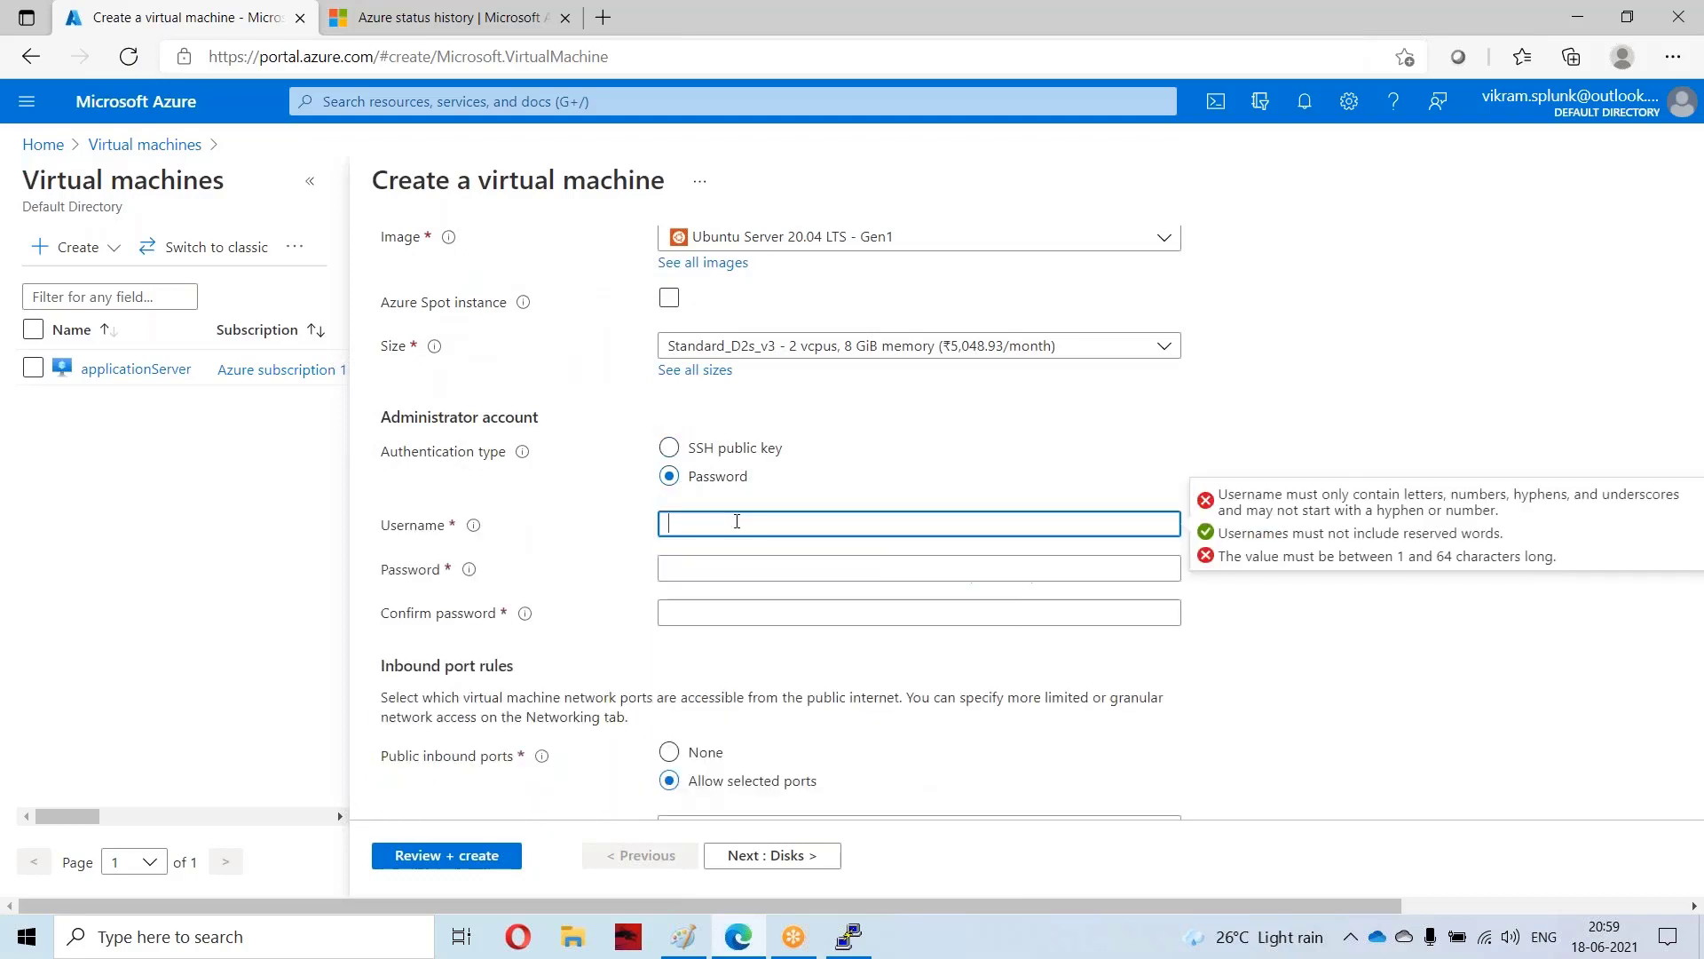
{"action": "type", "text": "test"}
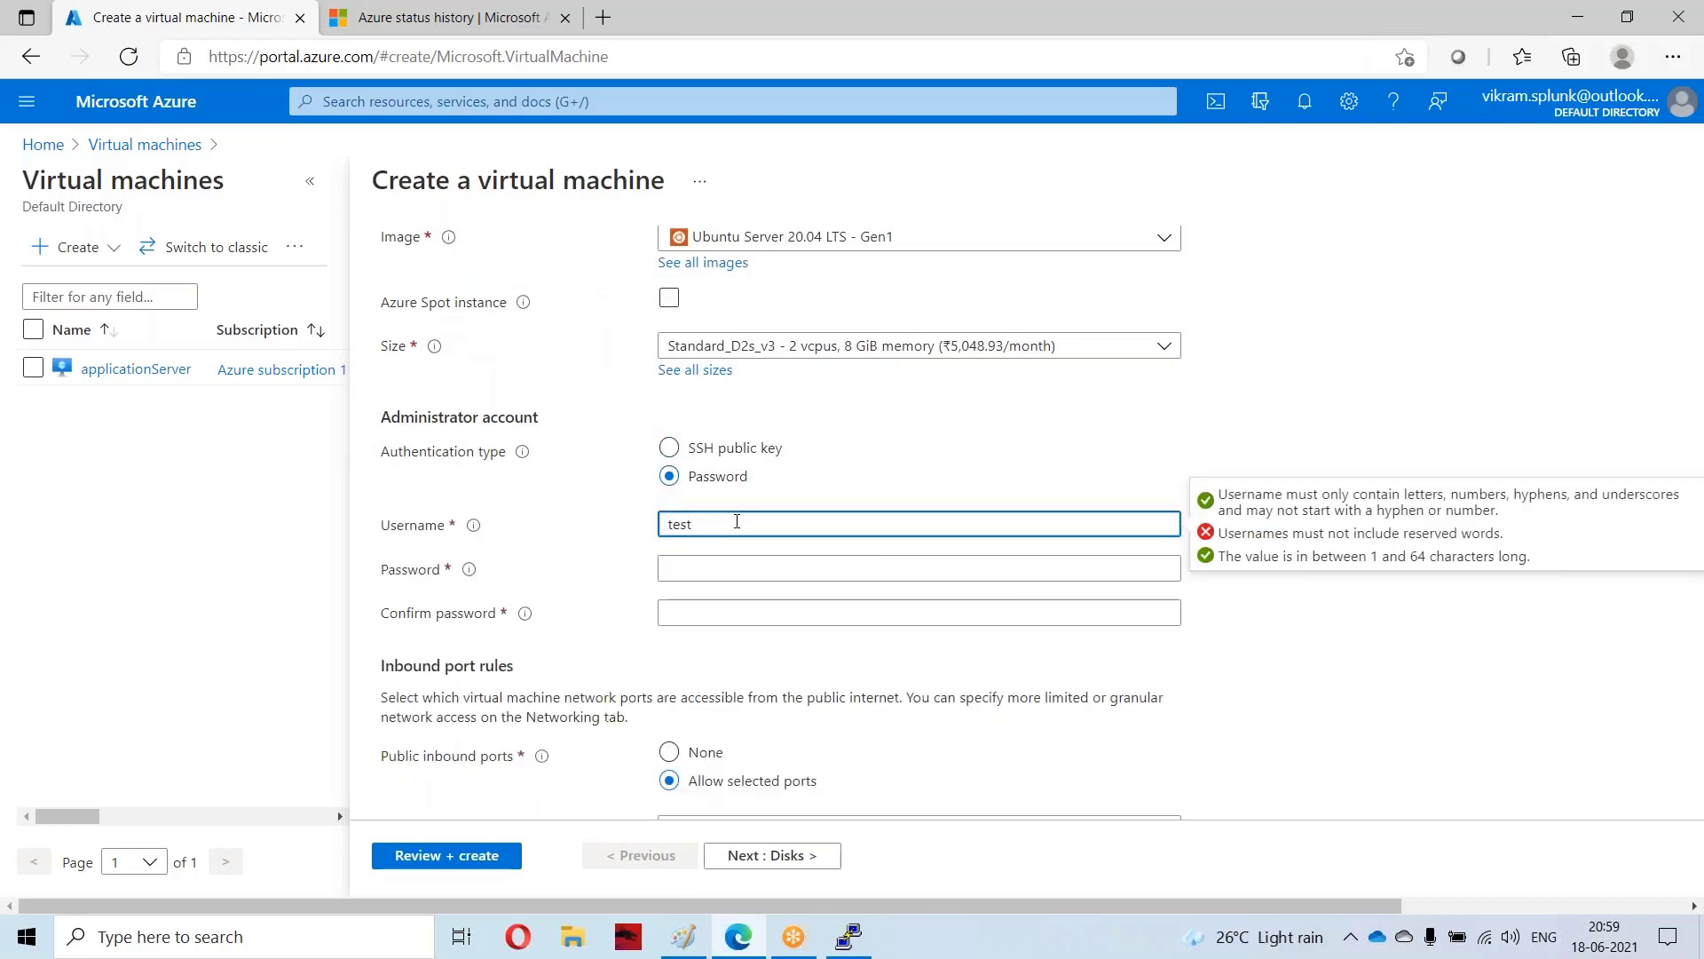
{"action": "type", "text": "user"}
{"action": "key", "text": "Tab"}
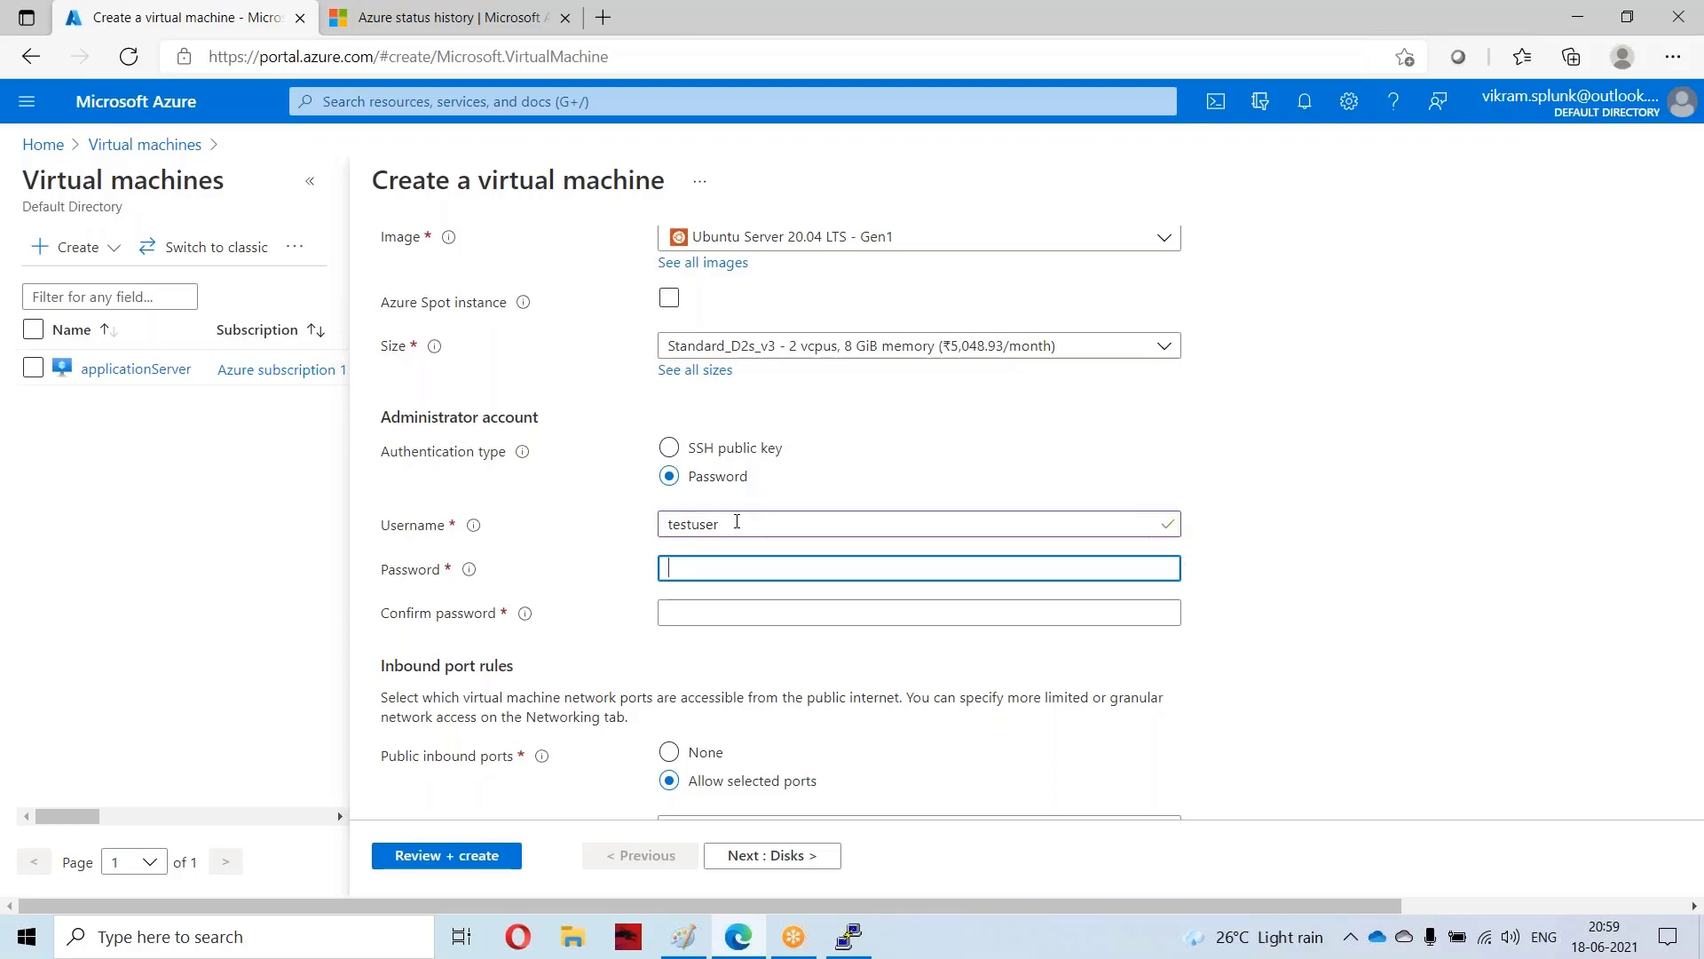
{"action": "type", "text": "••••••"}
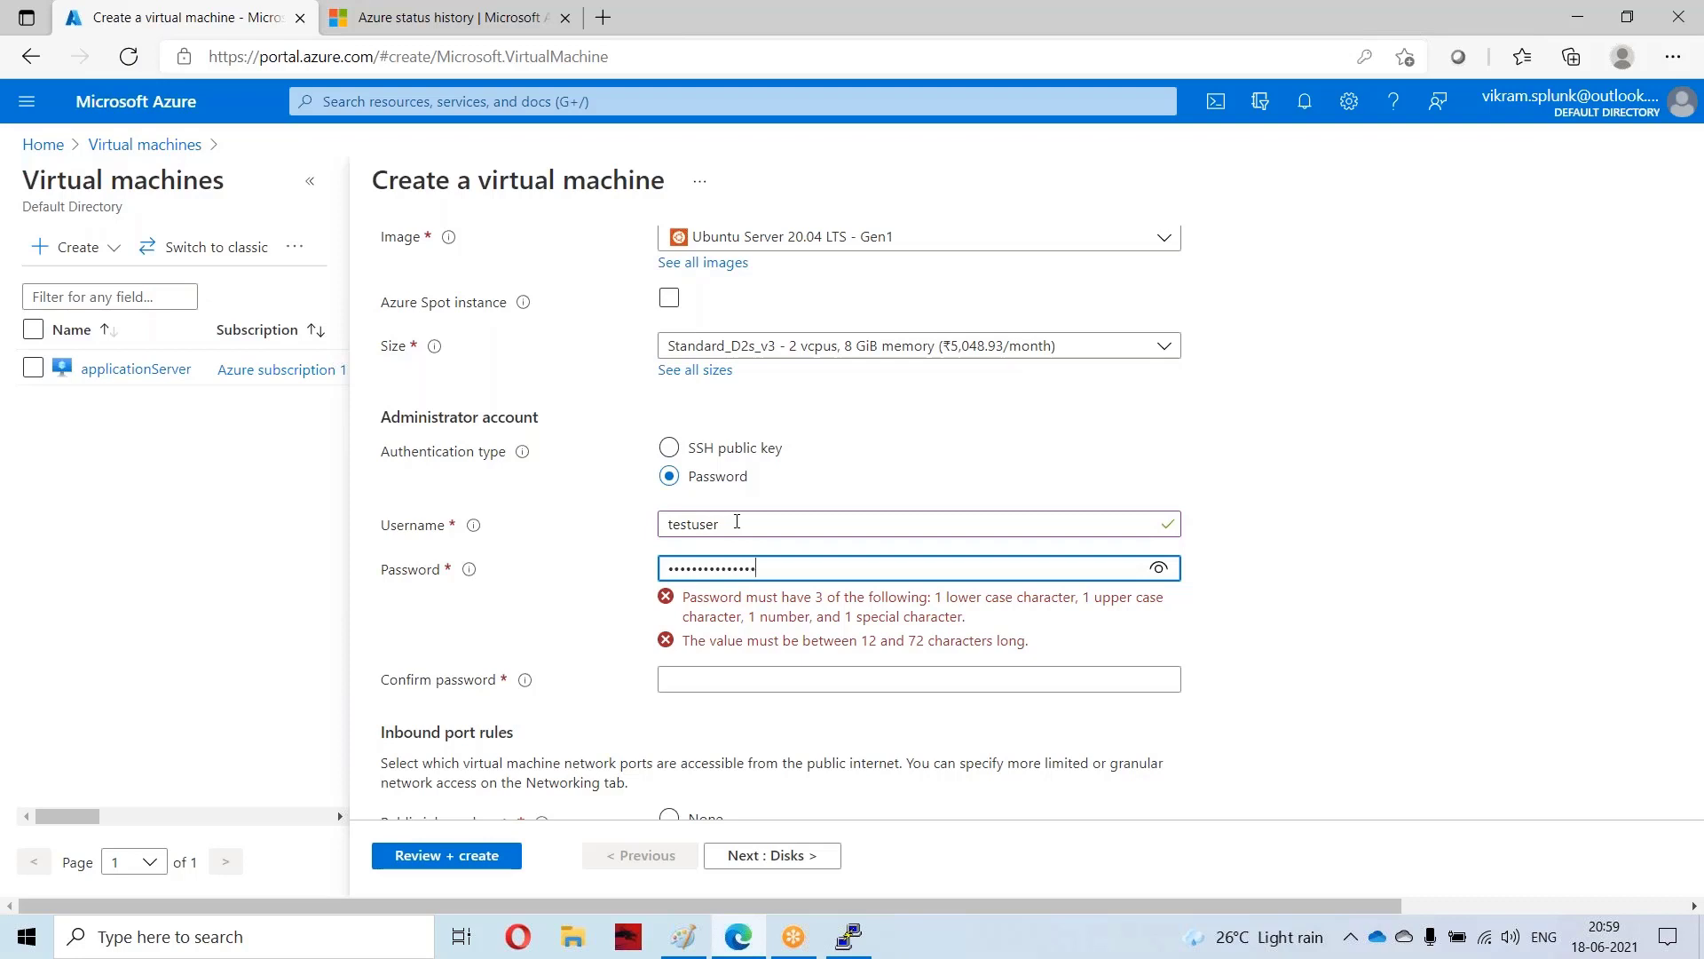
{"action": "left_click", "coordinate": [763, 614]}
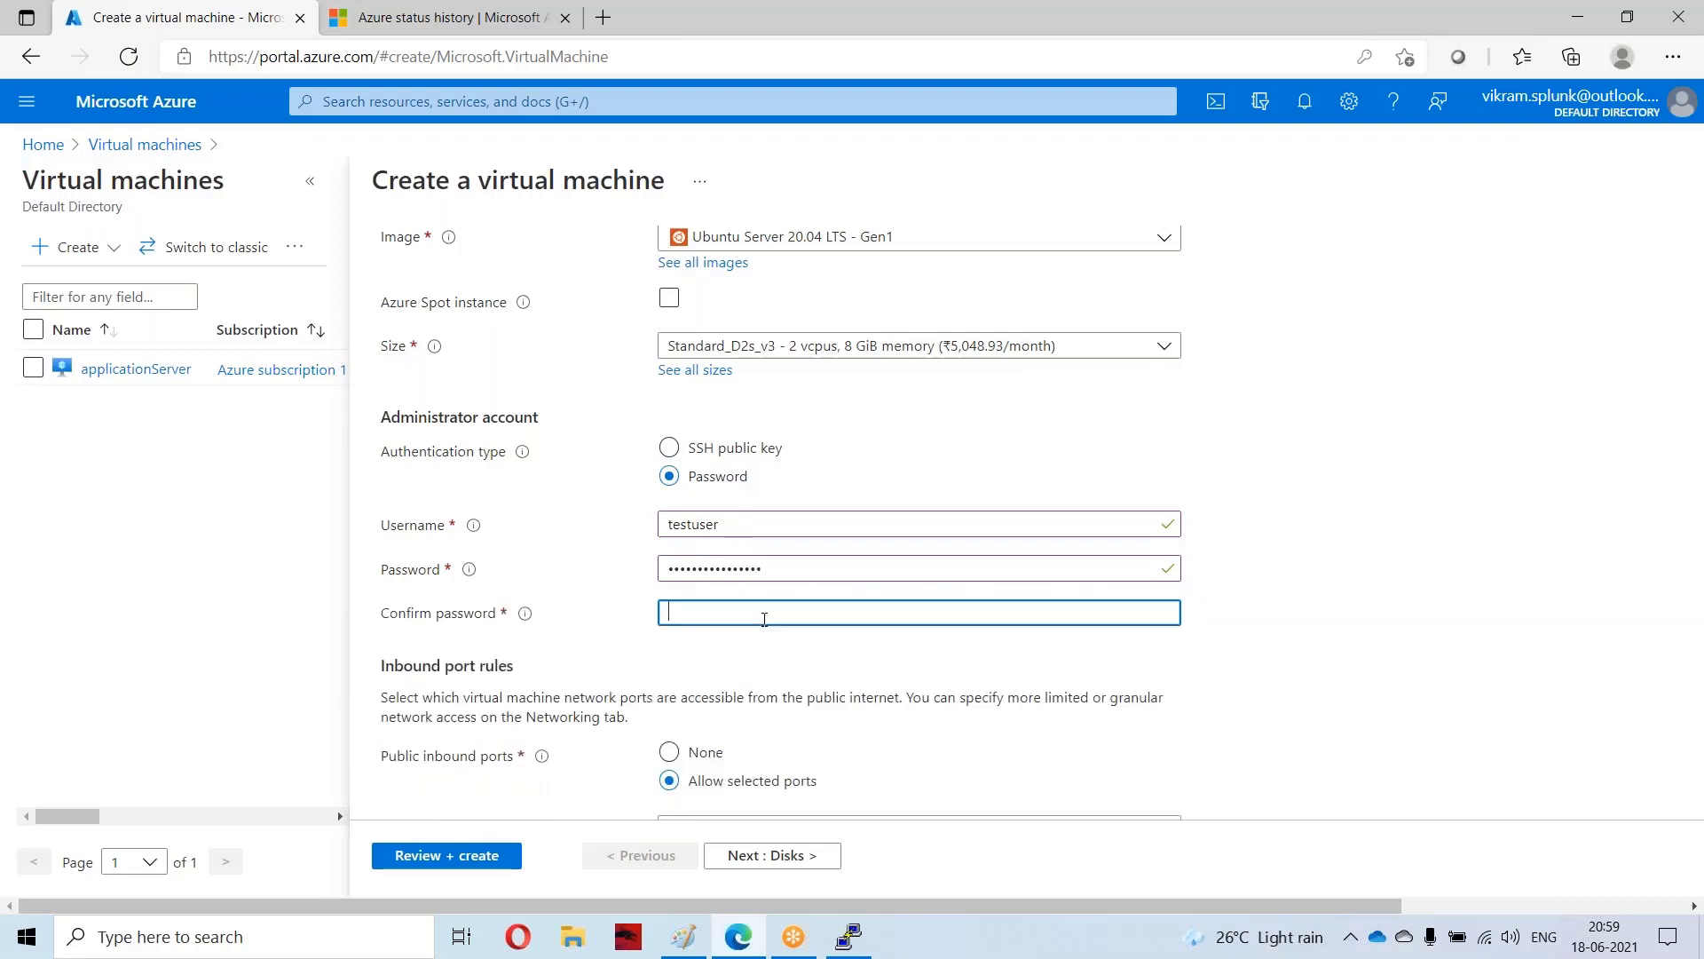
{"action": "type", "text": "••••••"}
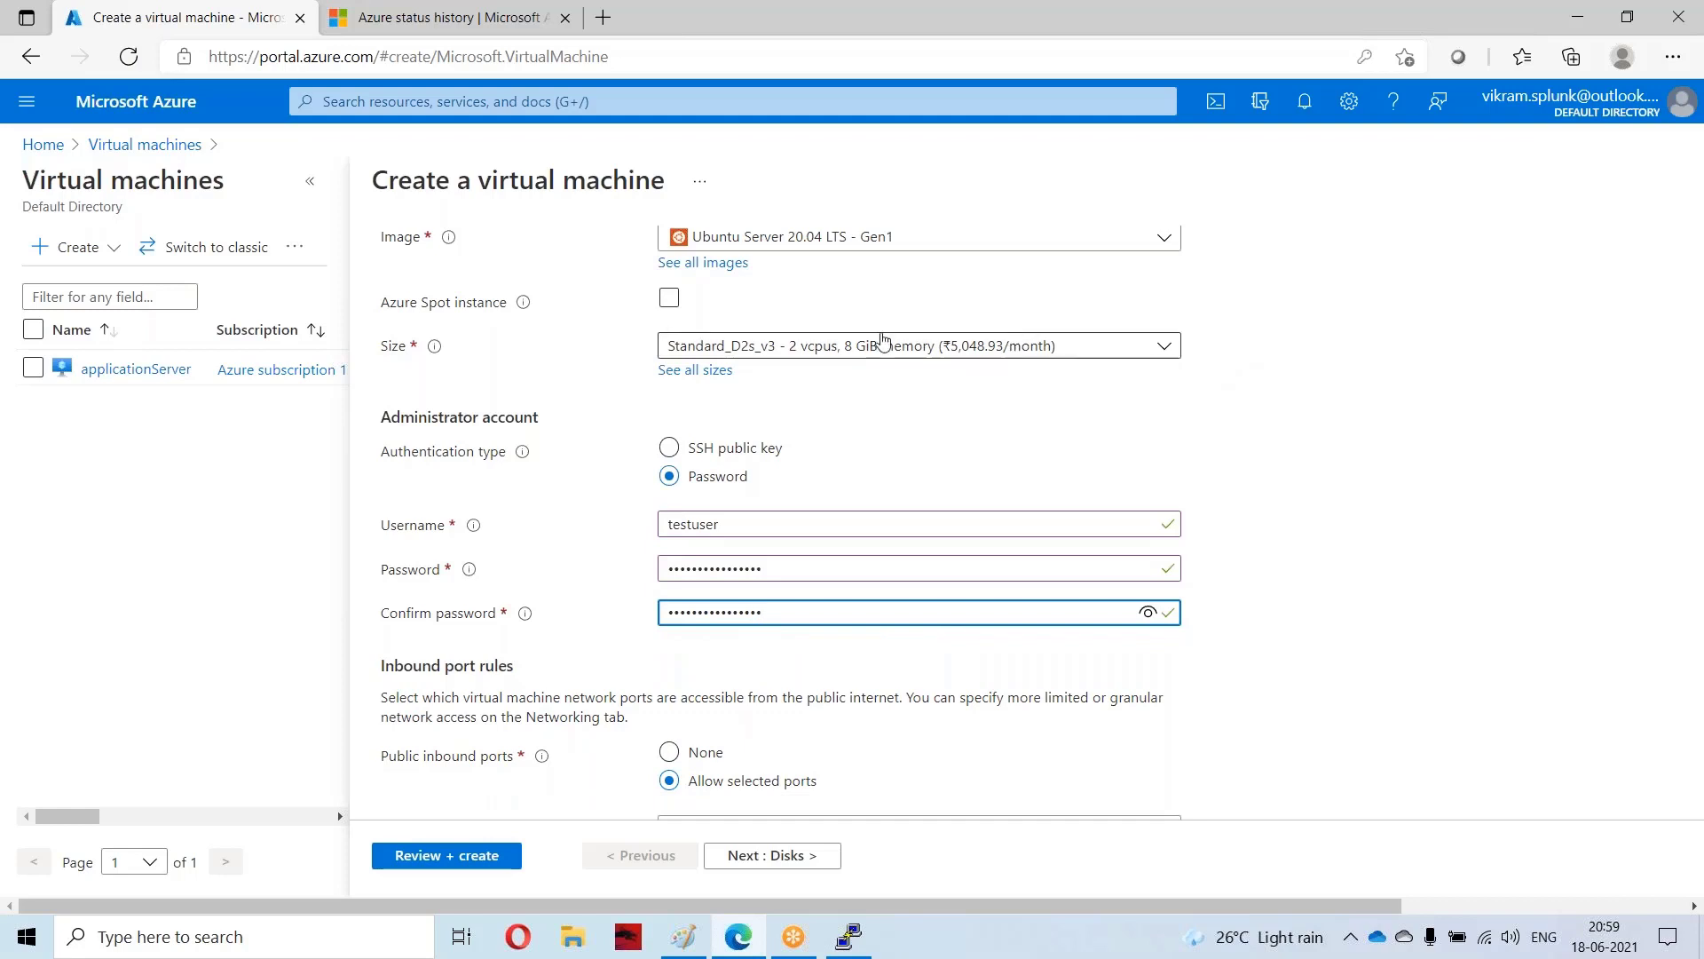
{"action": "left_click", "coordinate": [491, 23]}
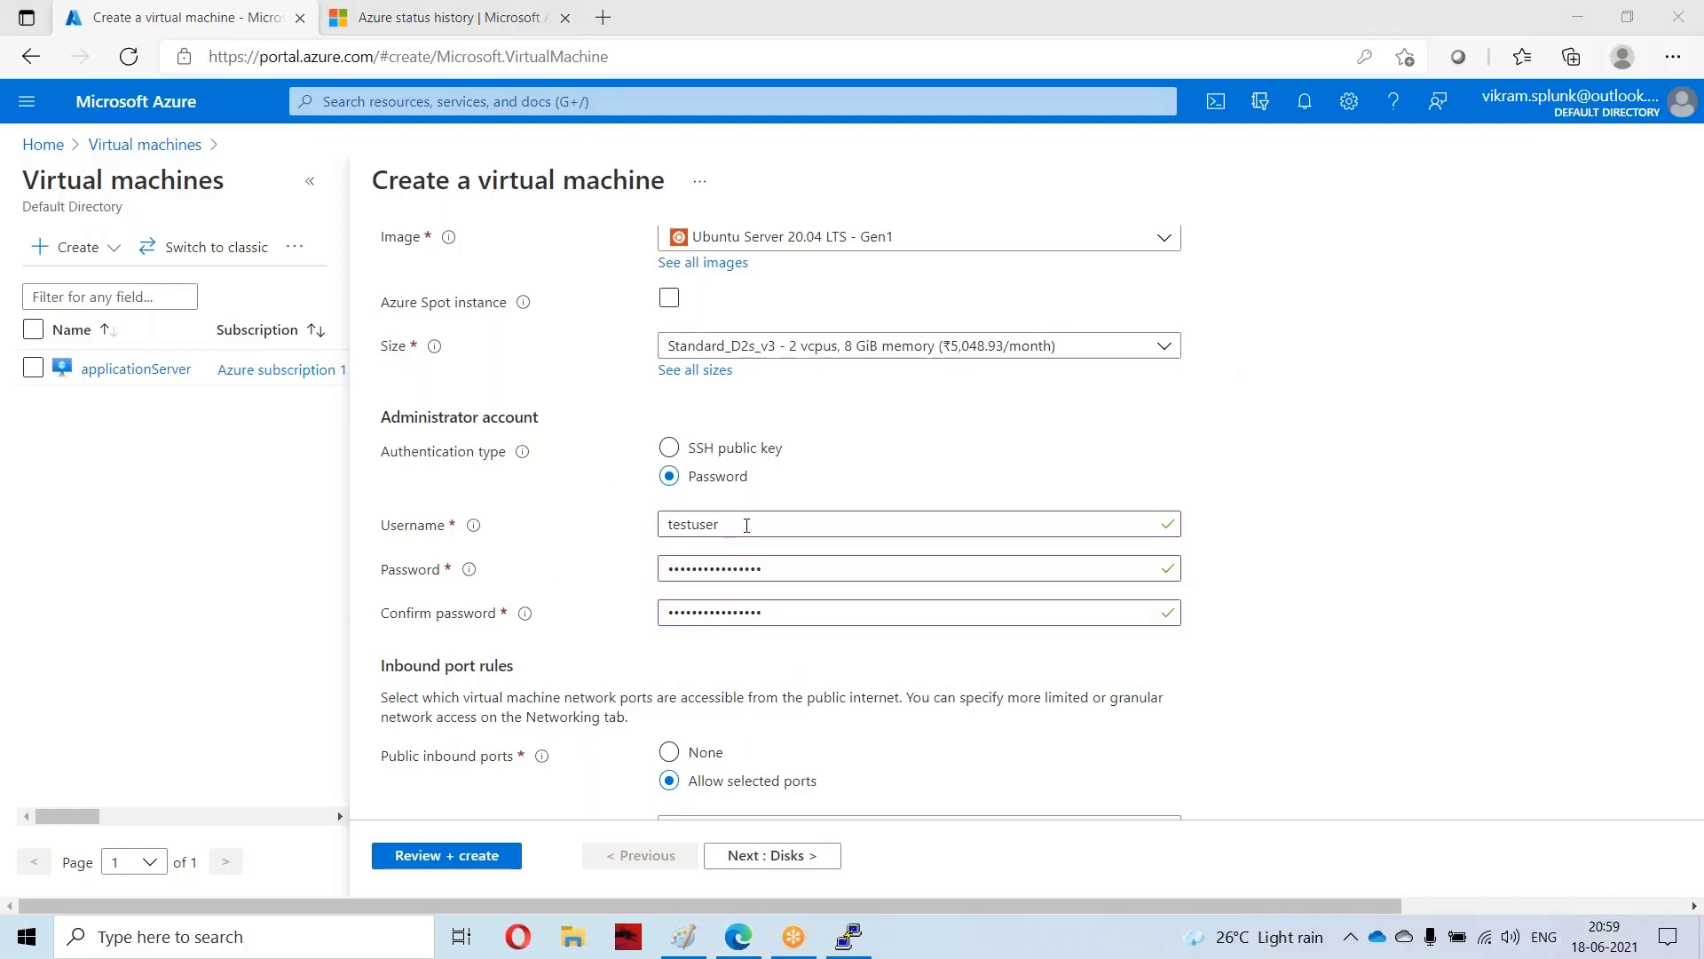
Step: Keep the SSH (22) inbound port and the default disk options, and proceed to DbServer's networking settings
{"action": "scroll", "coordinate": [770, 686], "scroll_direction": "down", "scroll_amount": 3}
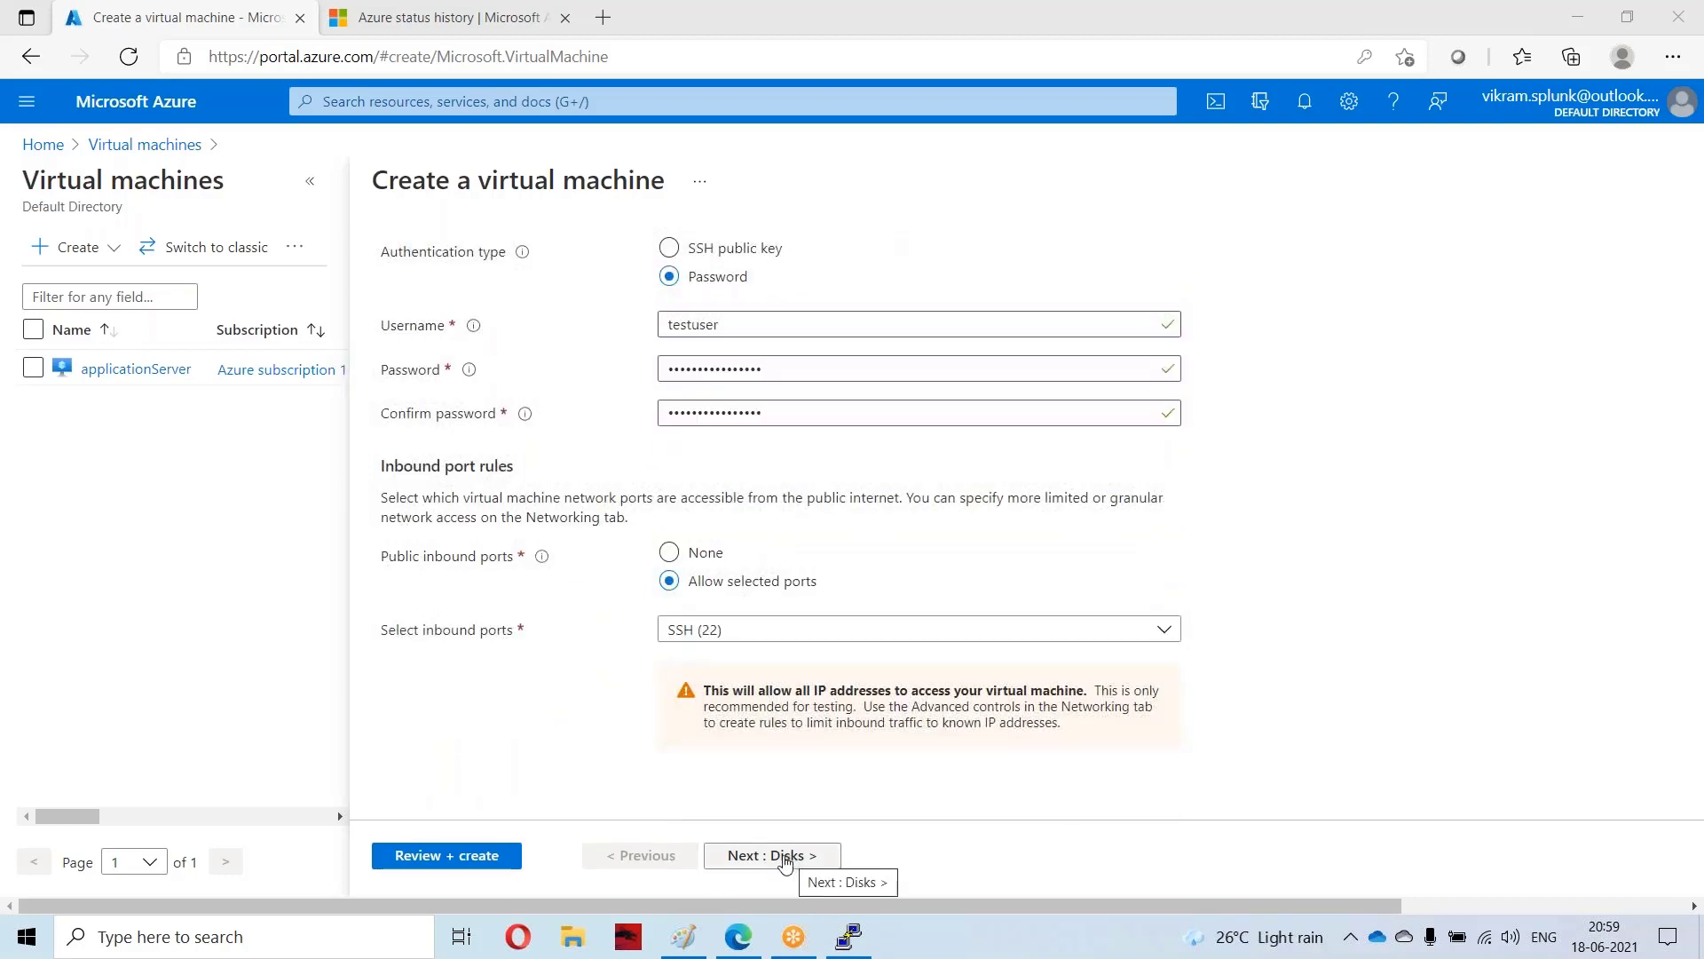
{"action": "left_click", "coordinate": [788, 856]}
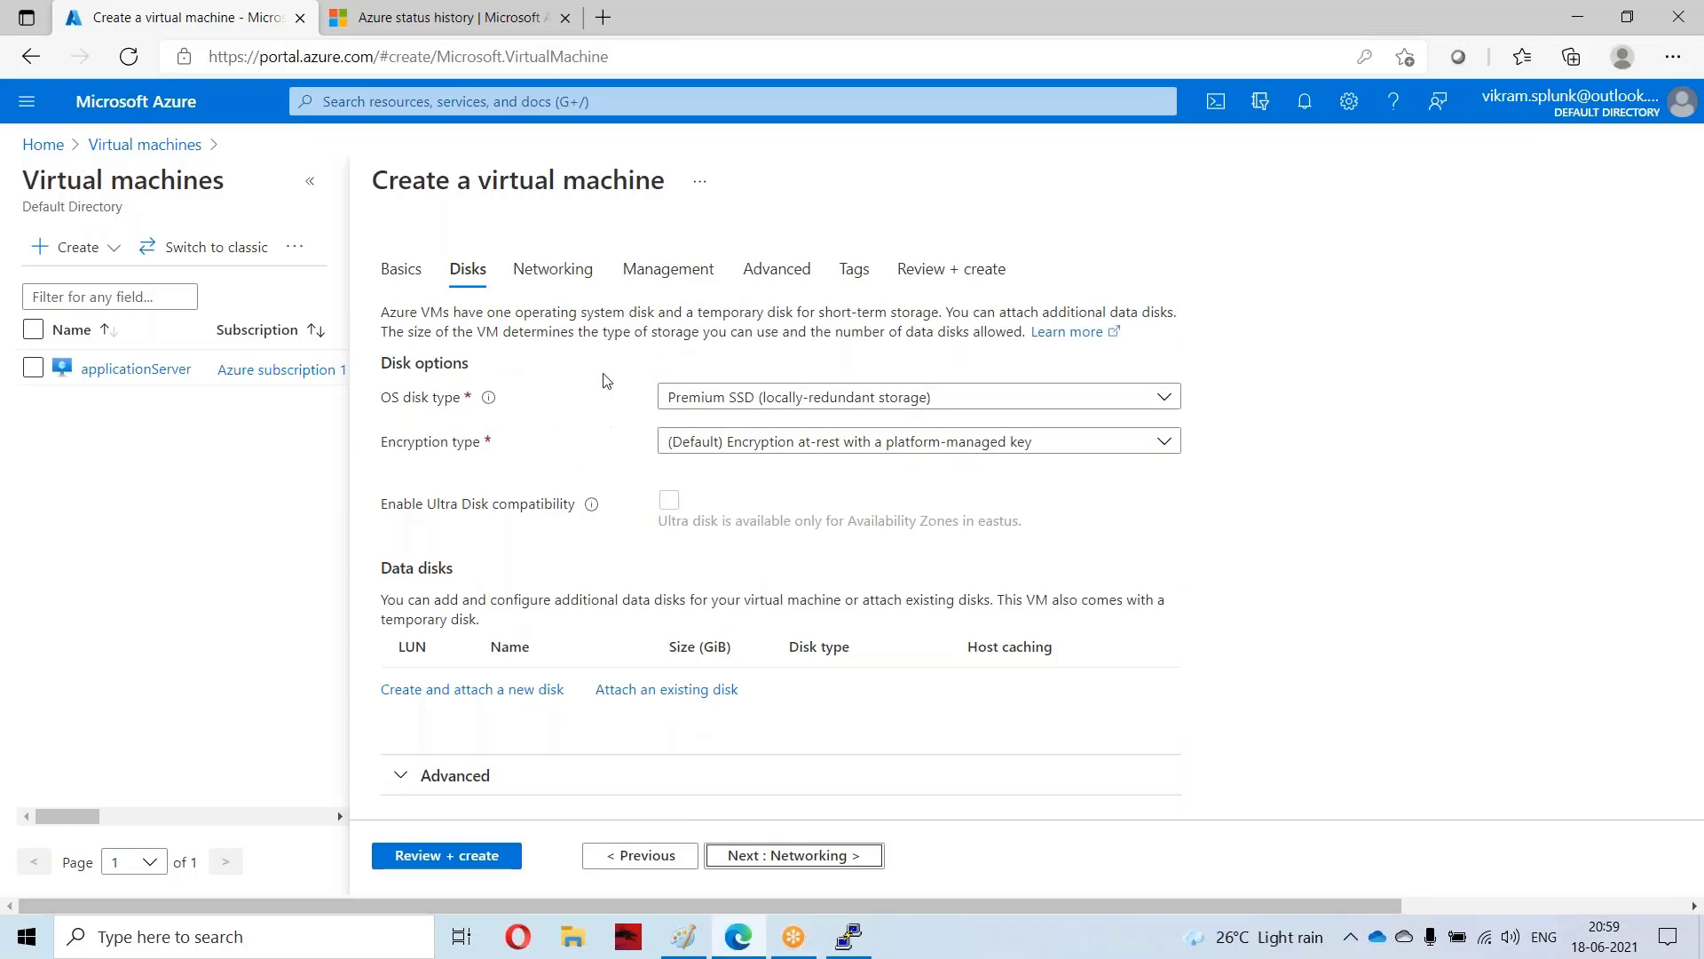
{"action": "left_click", "coordinate": [553, 269]}
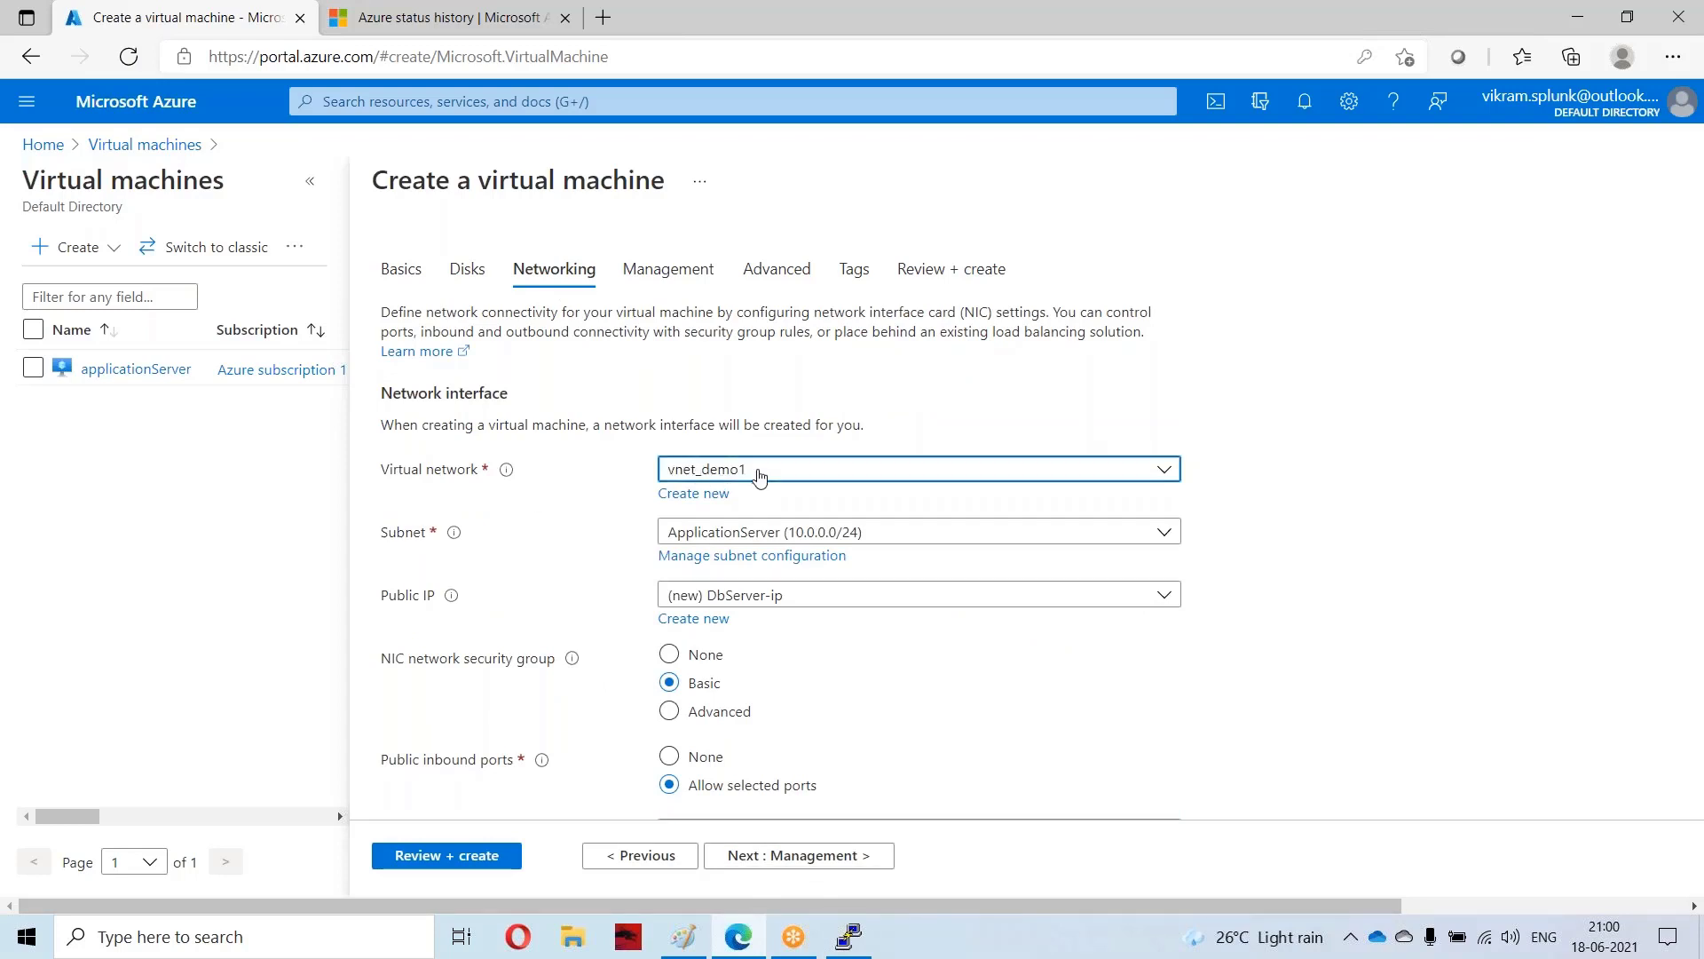
Step: Place DbServer in virtual network vnet_demo1 on subnet dbSubnet (10.0.1.0/24), with its public IP set to None
{"action": "left_click", "coordinate": [745, 470]}
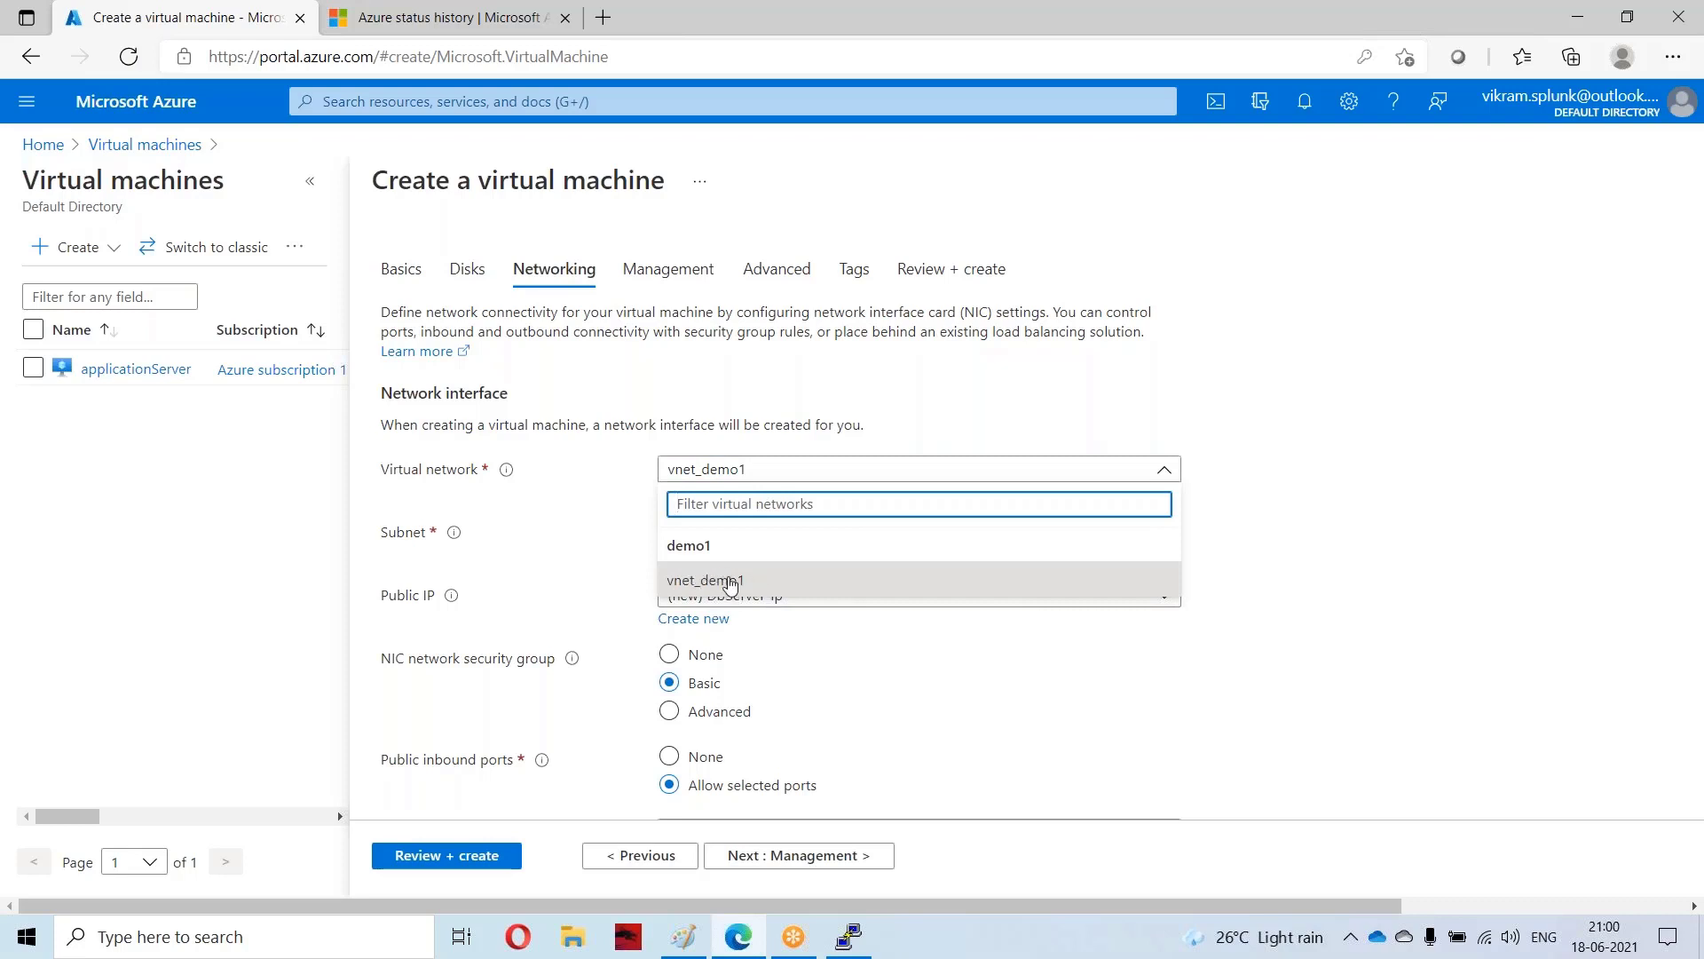
{"action": "left_click", "coordinate": [698, 581]}
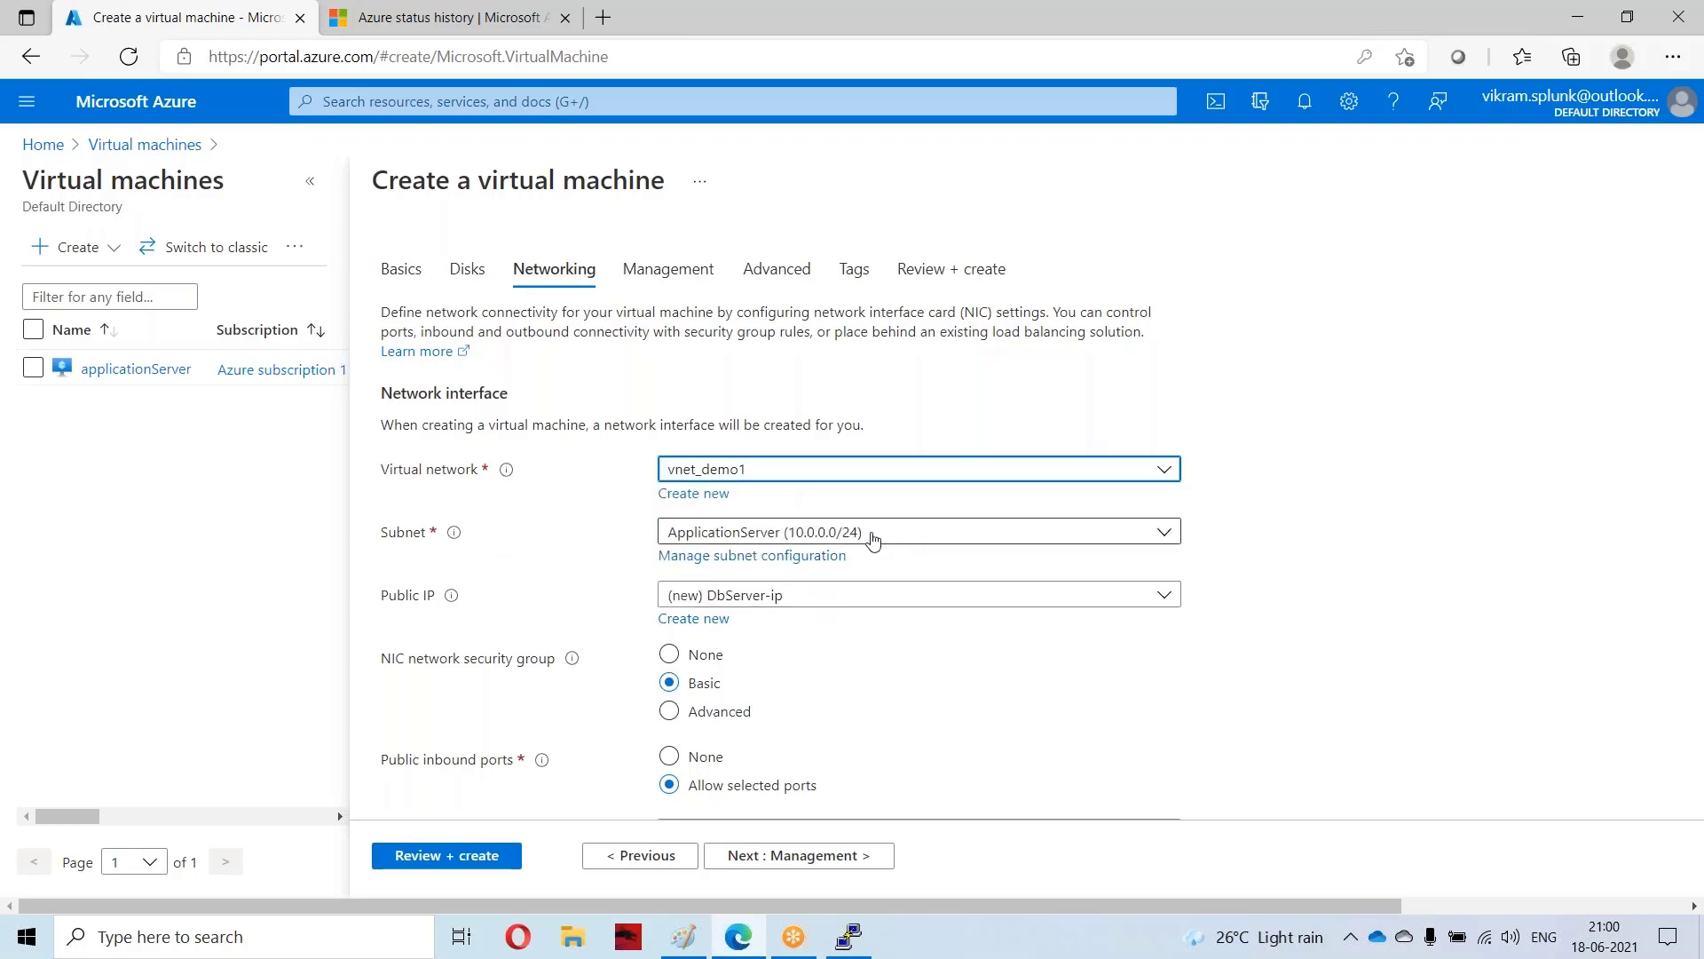
{"action": "left_click", "coordinate": [873, 541]}
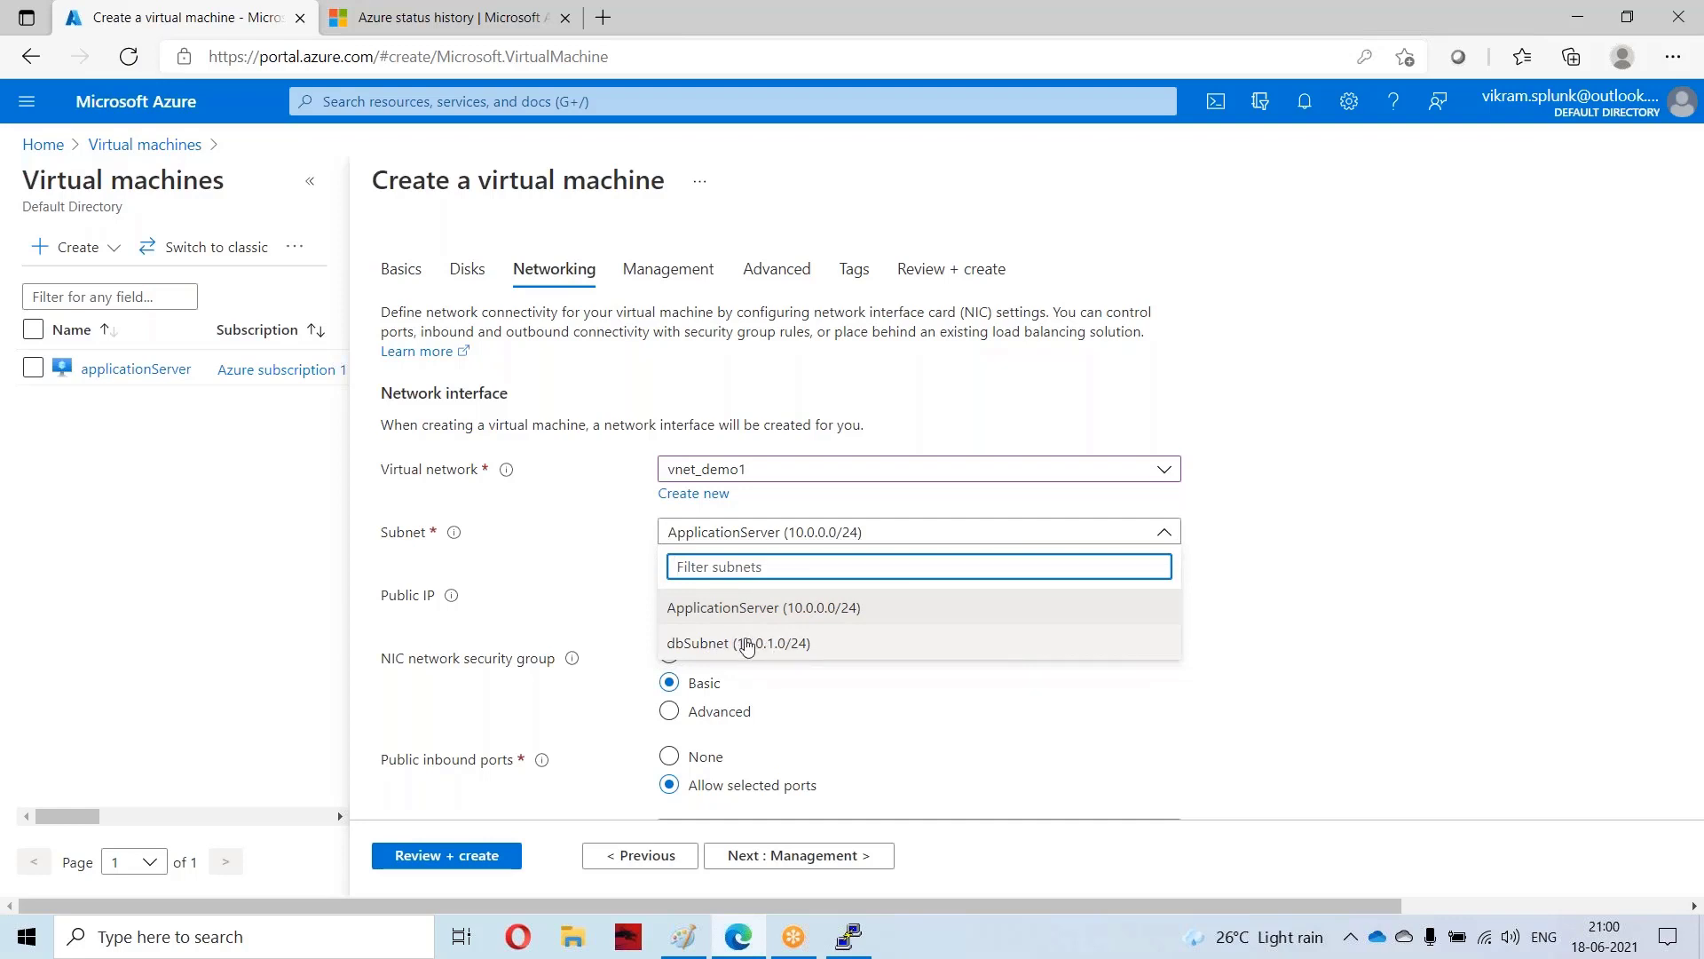
{"action": "left_click", "coordinate": [769, 648]}
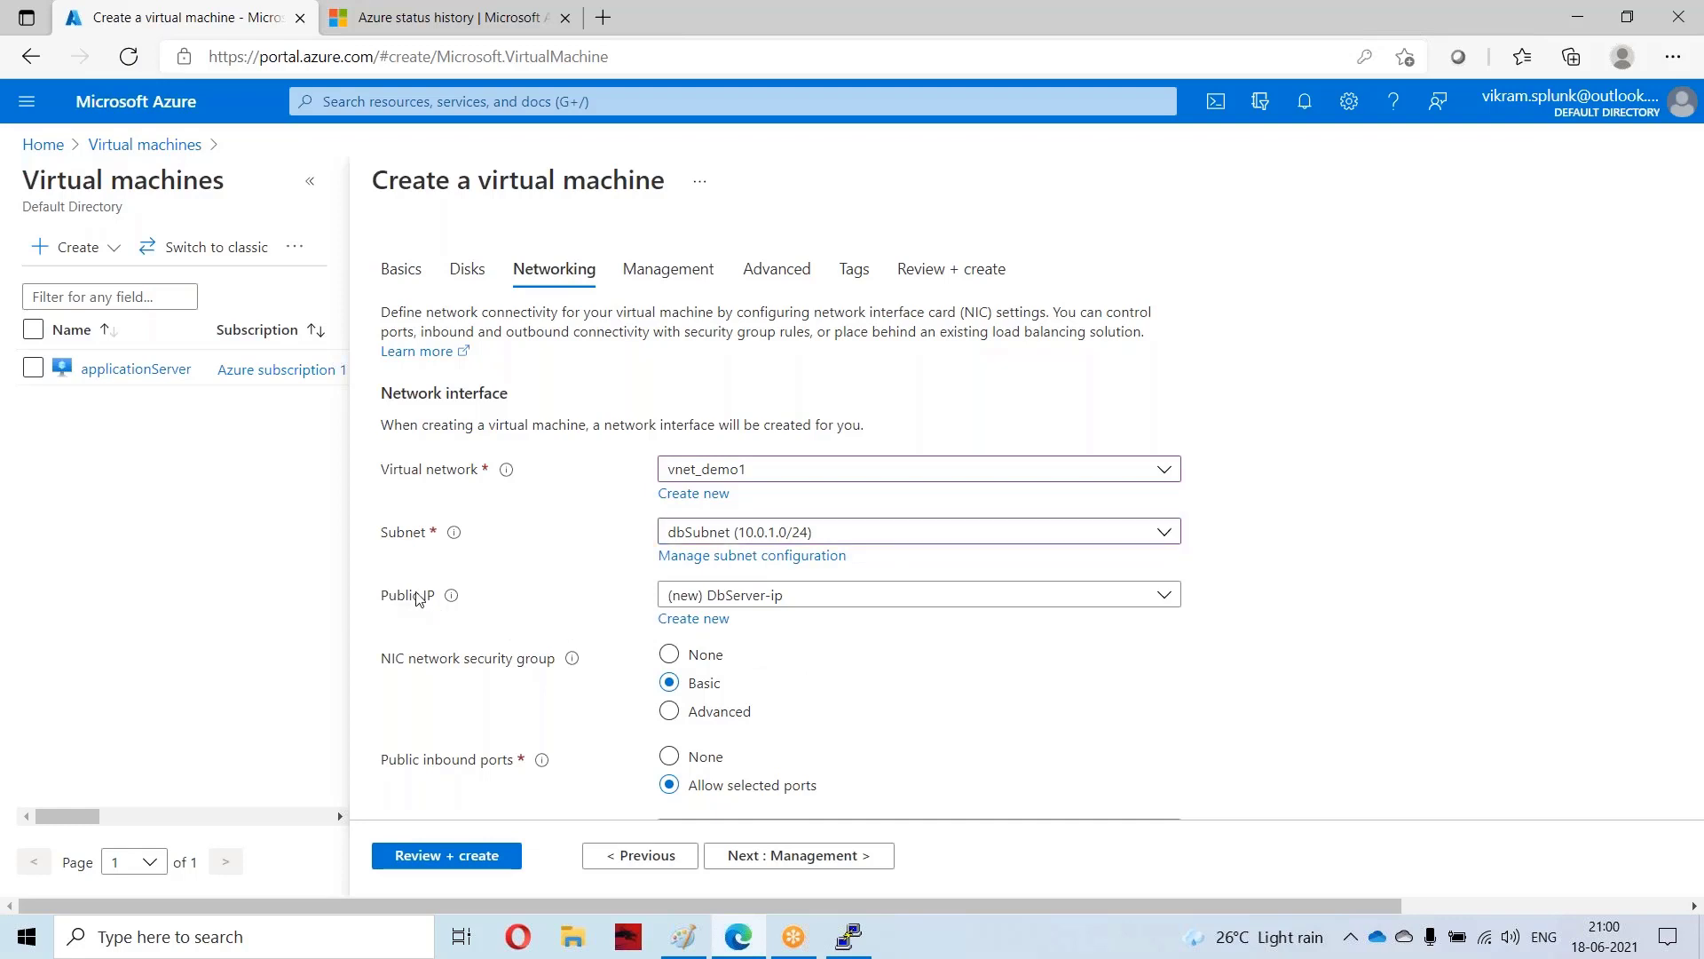
{"action": "mouse_move", "coordinate": [455, 603]}
{"action": "left_click", "coordinate": [828, 596]}
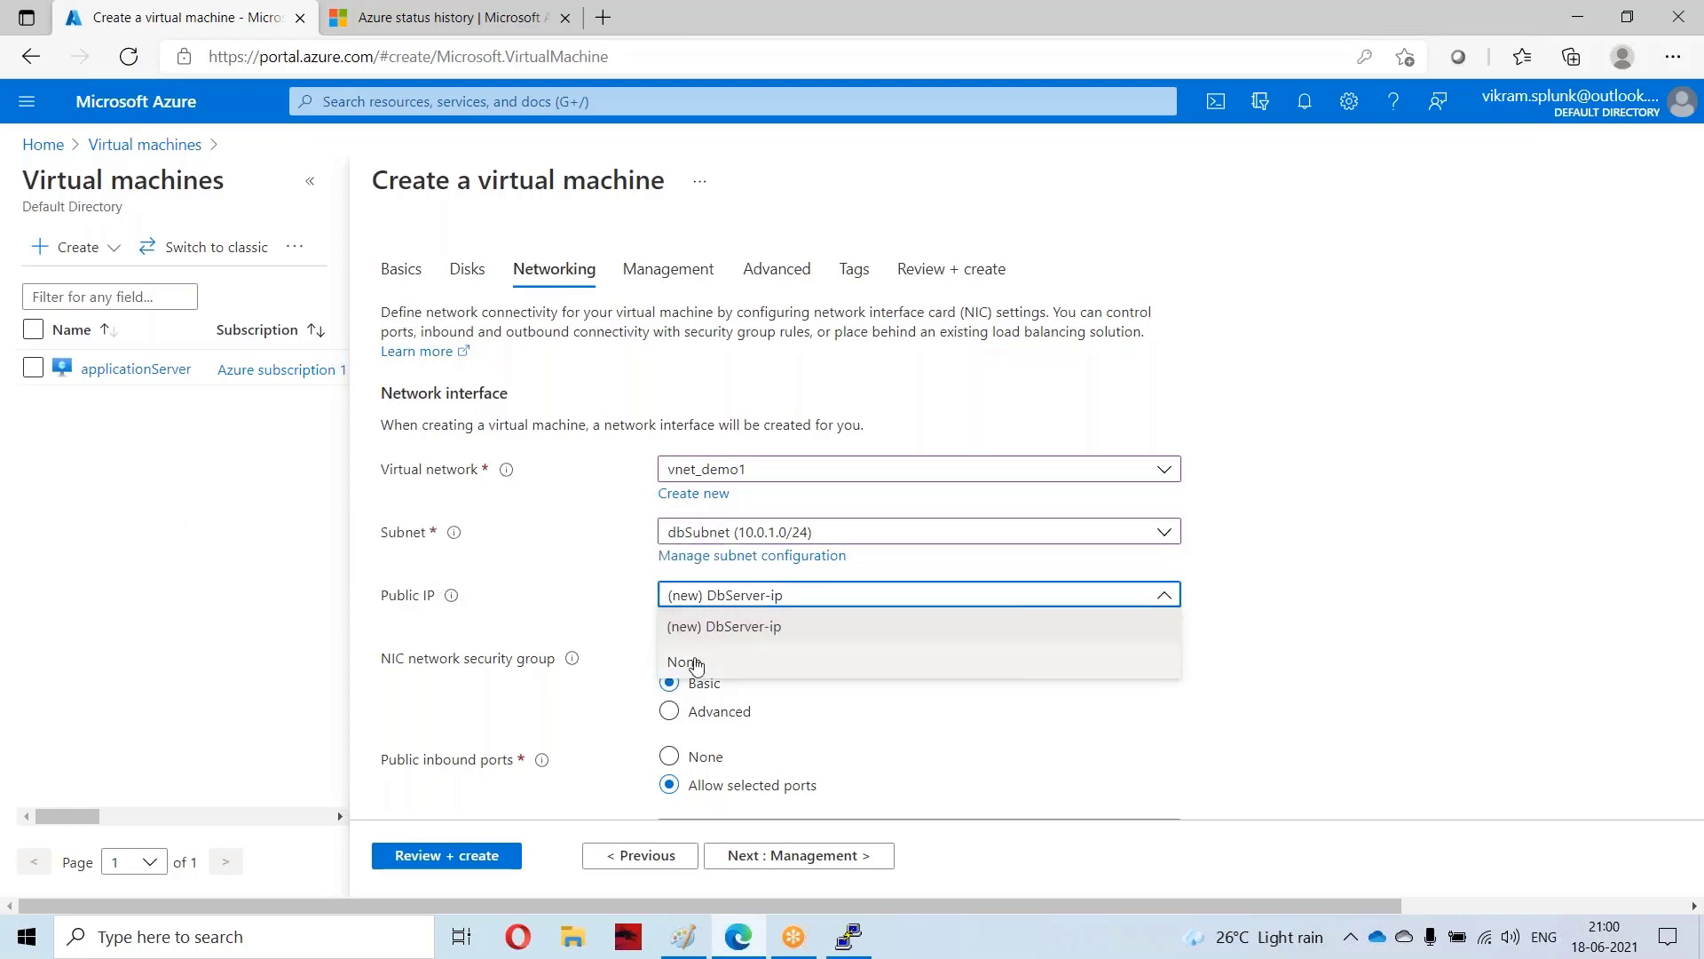
{"action": "left_click", "coordinate": [686, 664]}
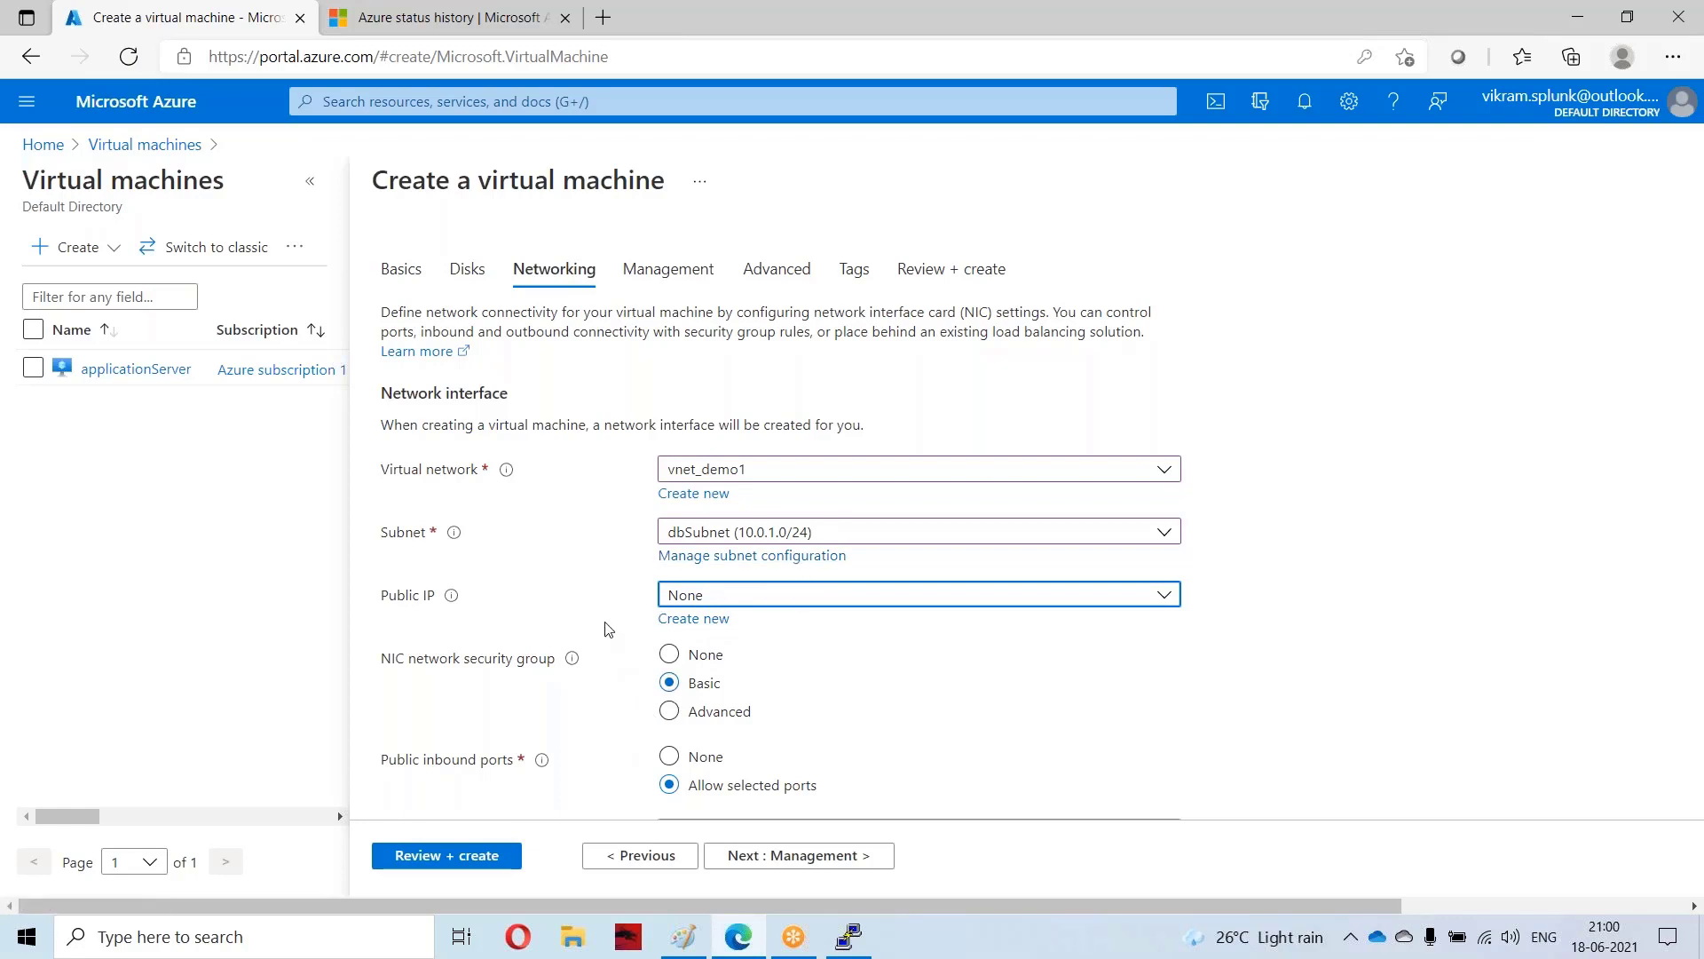
Step: Keep SSH (22) as the allowed inbound port and the default management, advanced and tag settings, and create the DbServer virtual machine
{"action": "scroll", "coordinate": [672, 750], "scroll_direction": "down", "scroll_amount": 2}
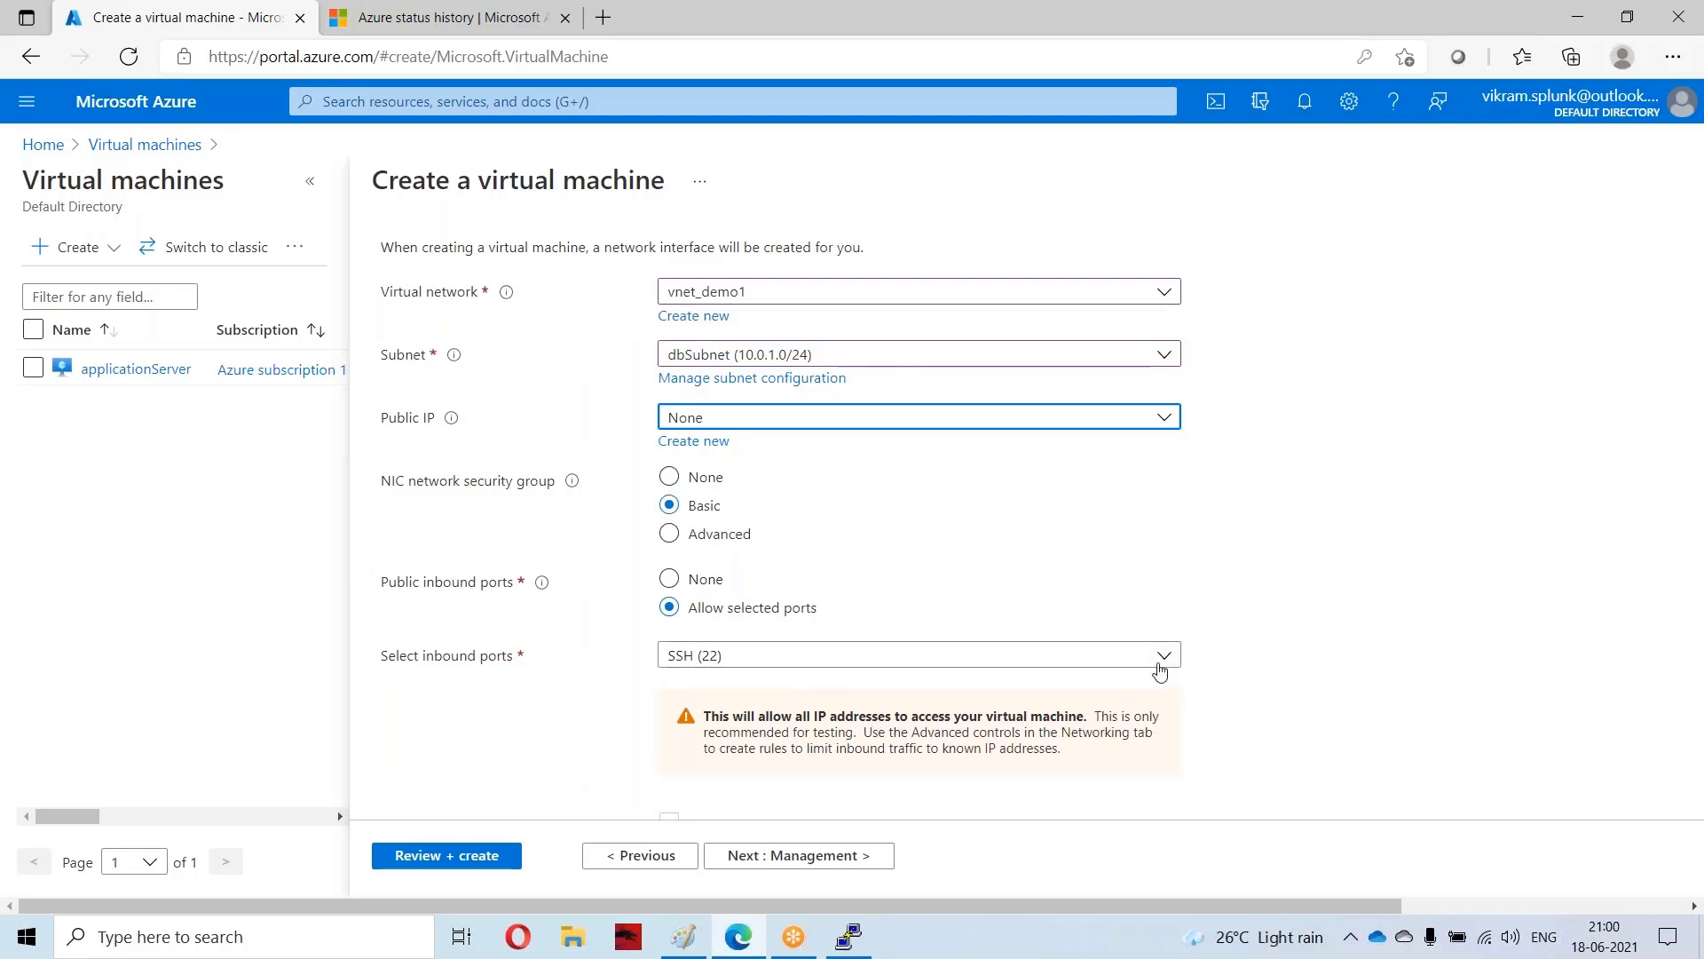
{"action": "left_click", "coordinate": [1159, 661]}
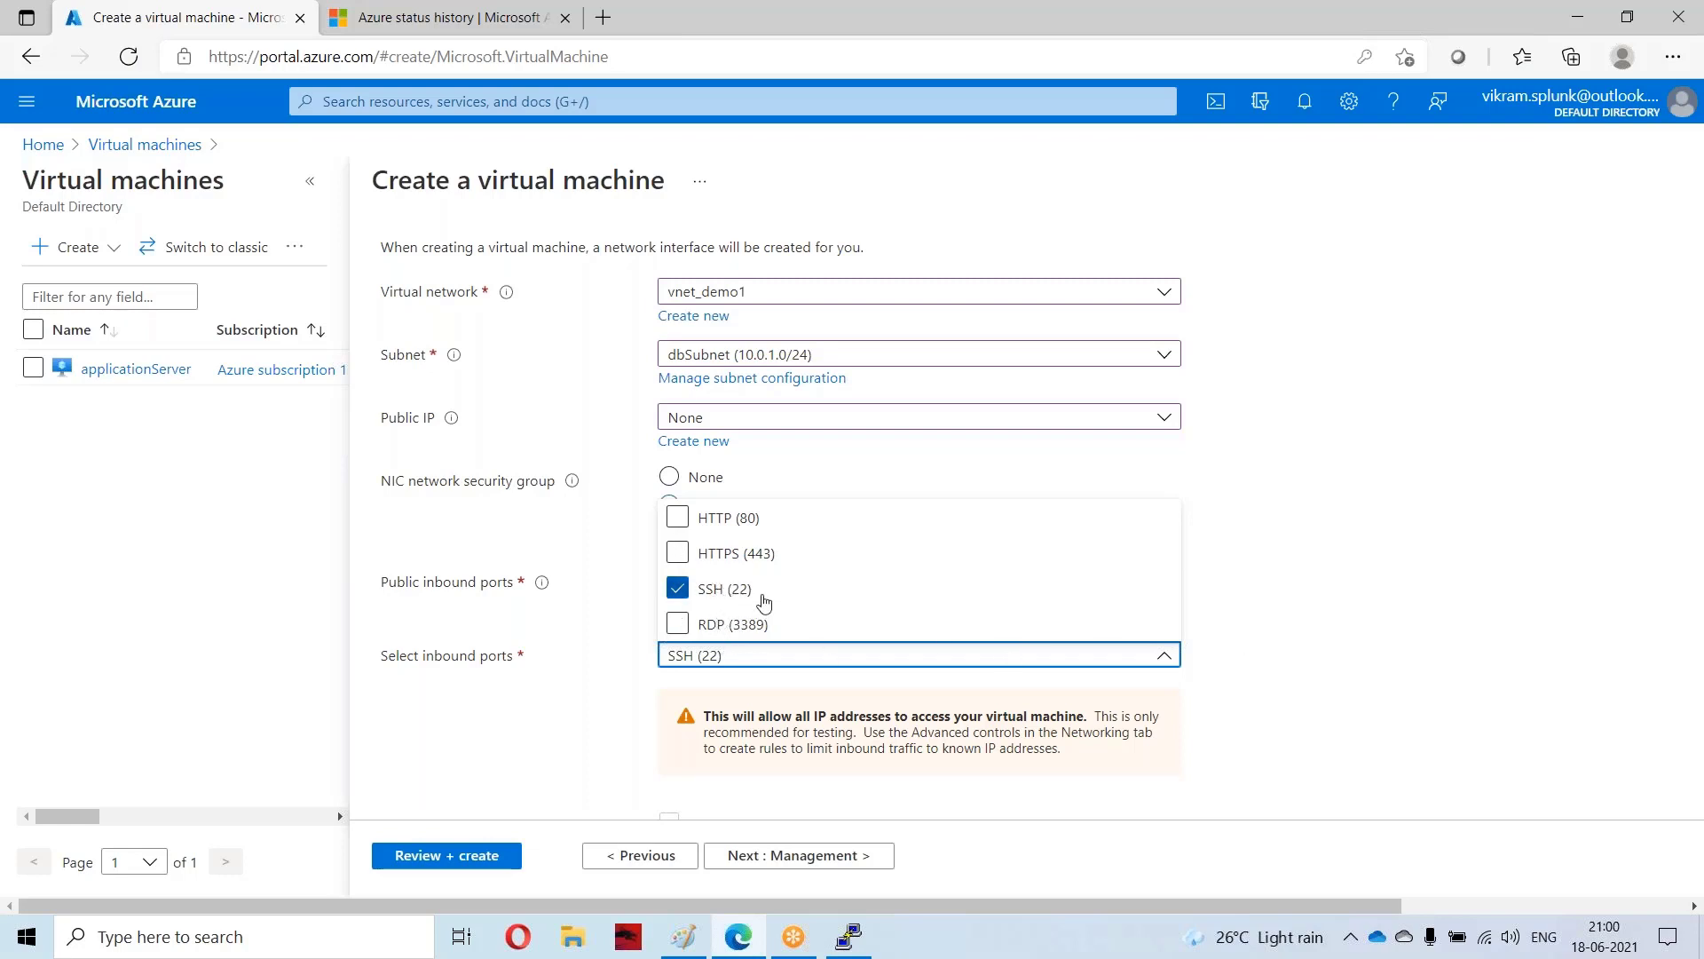
{"action": "left_click", "coordinate": [1328, 618]}
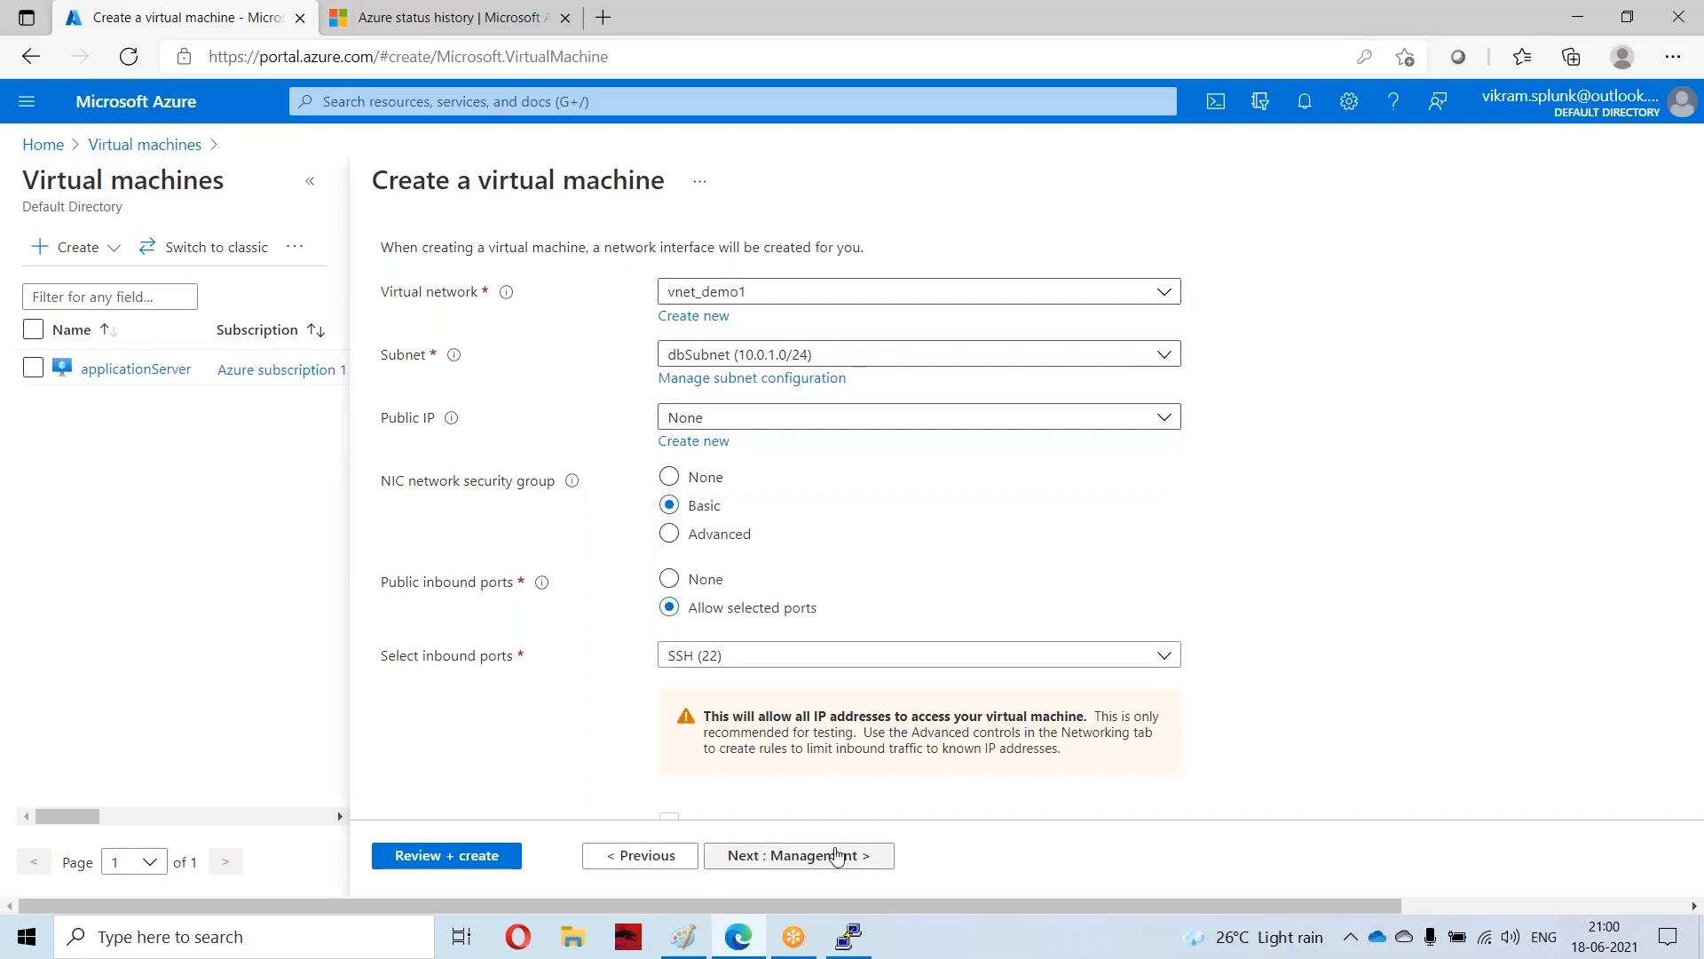
{"action": "left_click", "coordinate": [825, 857]}
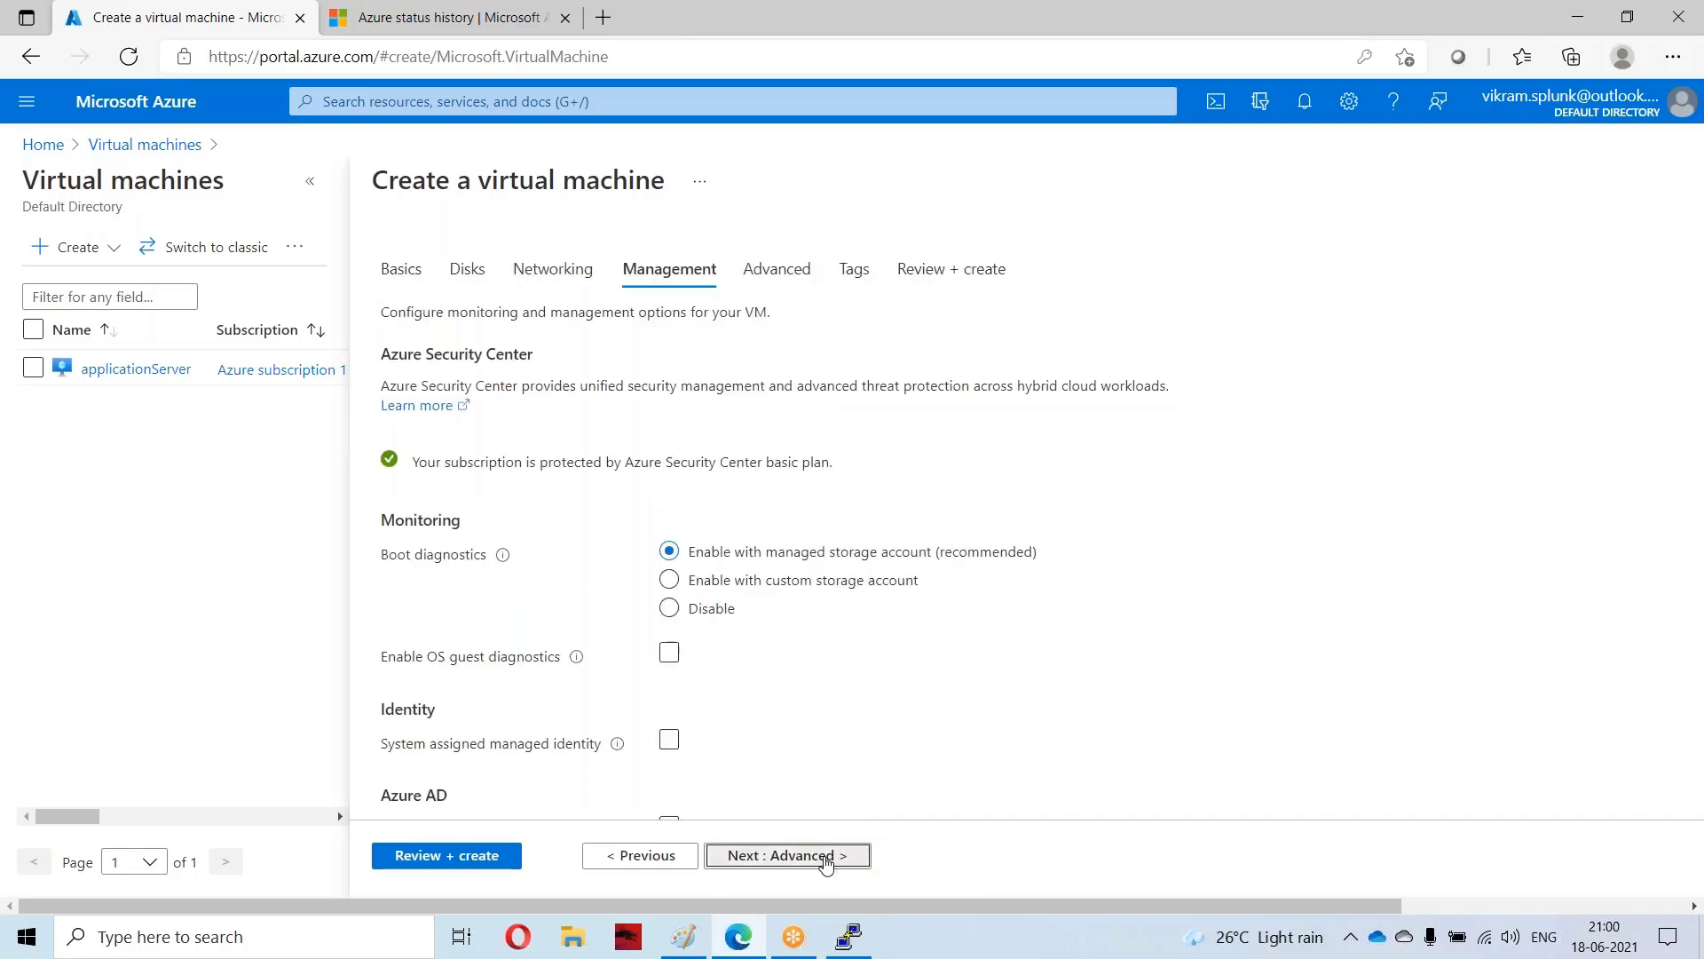
{"action": "left_click", "coordinate": [826, 857]}
{"action": "left_click", "coordinate": [825, 858]}
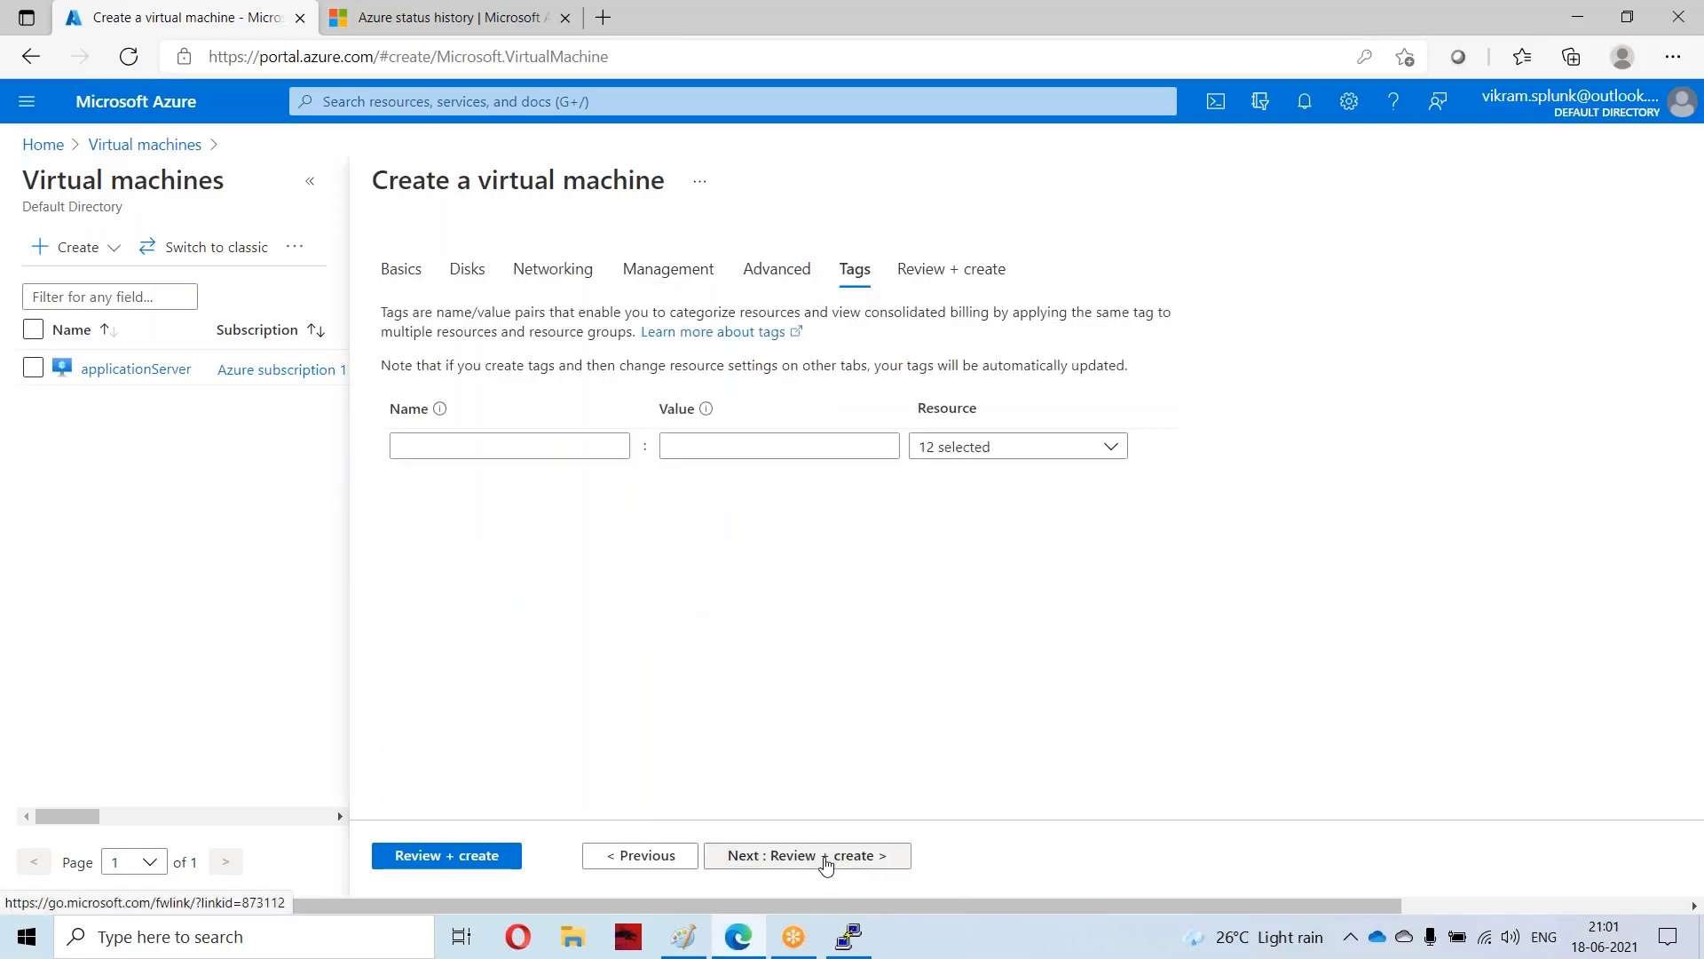
{"action": "left_click", "coordinate": [826, 858]}
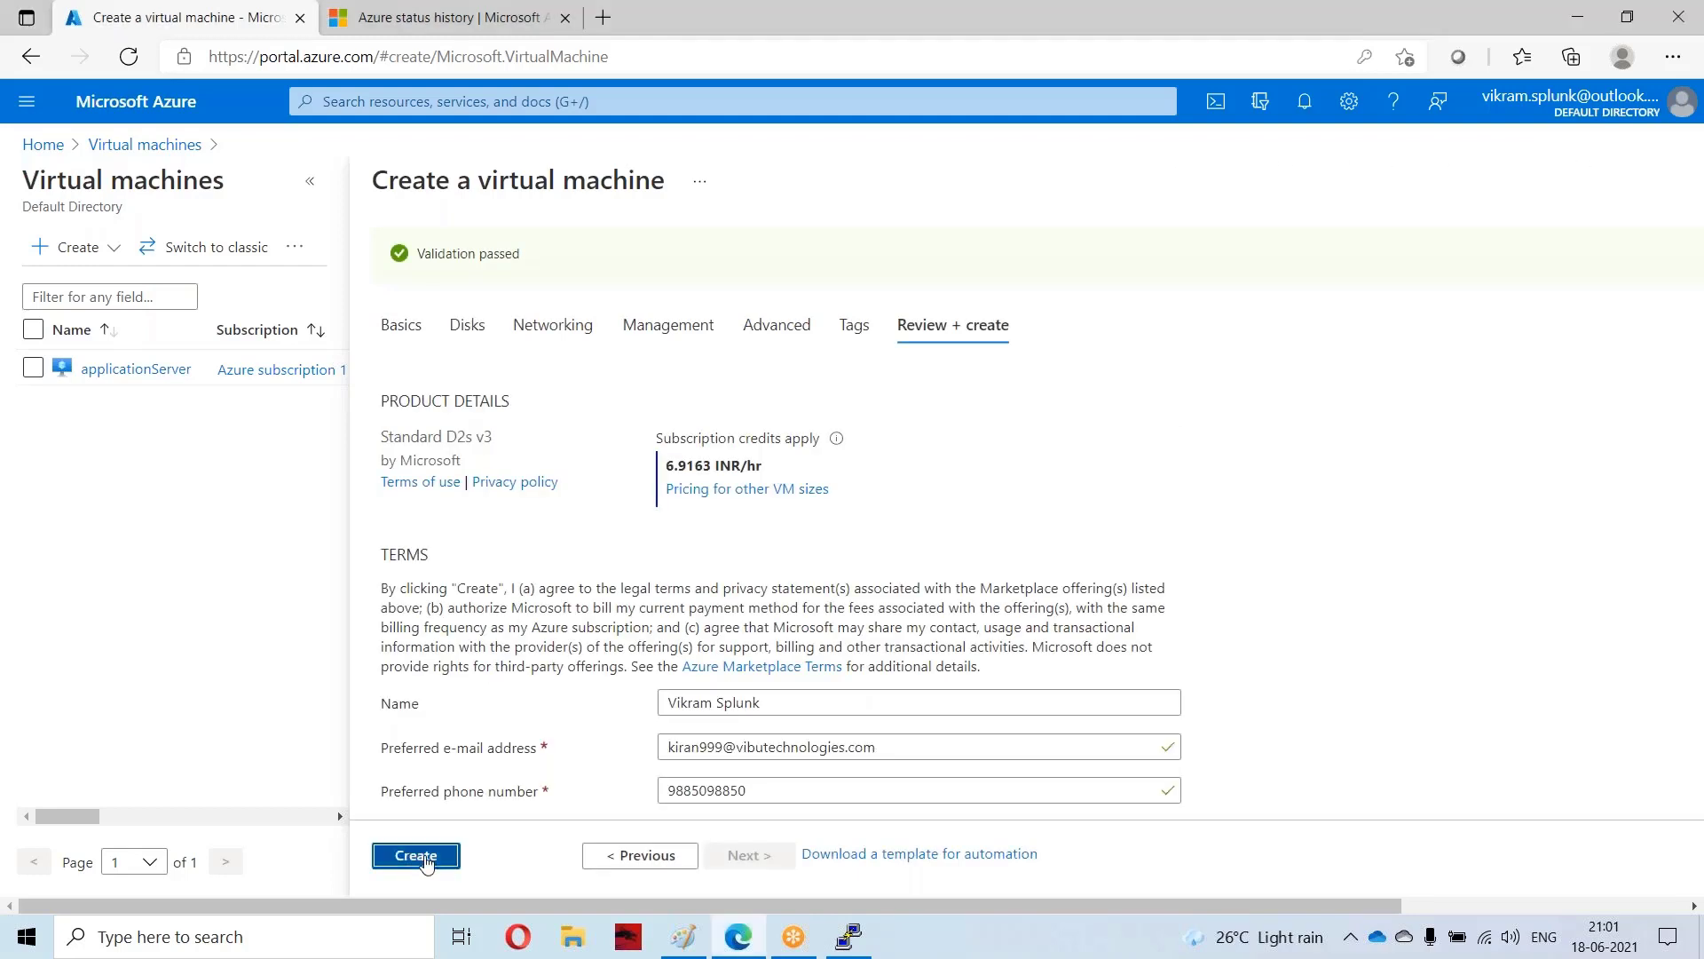
{"action": "left_click", "coordinate": [416, 856]}
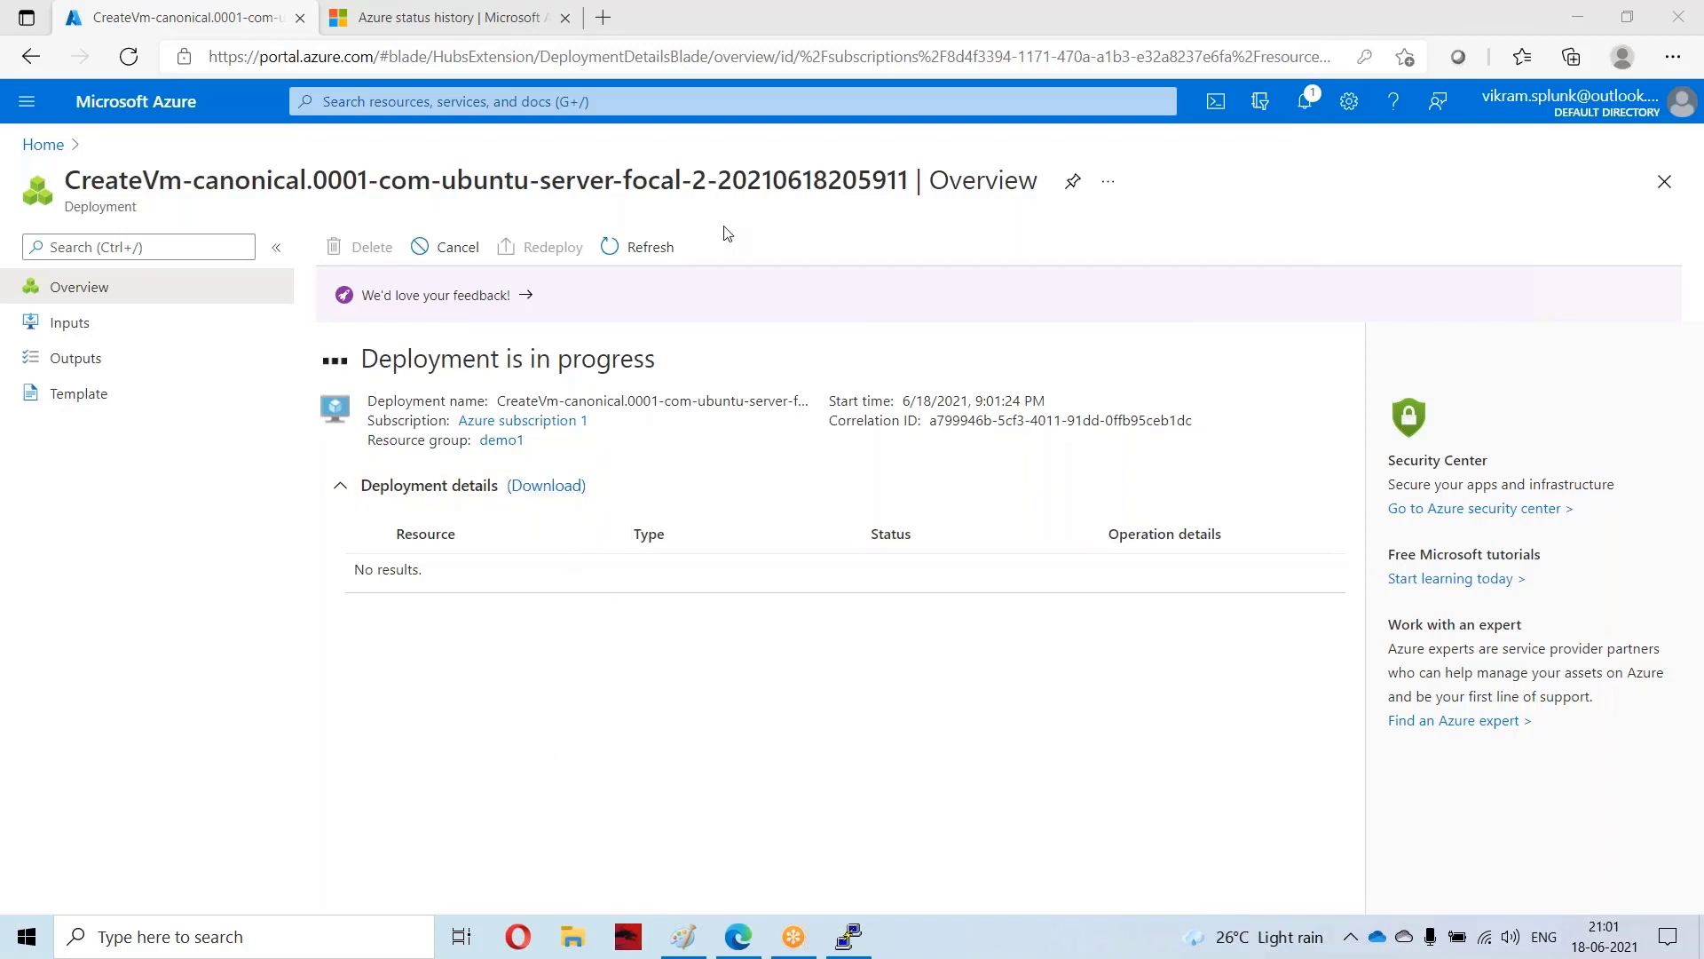
Step: Monitor the DbServer deployment's progress, clearing away the Azure status history page and the older deployment notification
{"action": "left_click", "coordinate": [637, 240]}
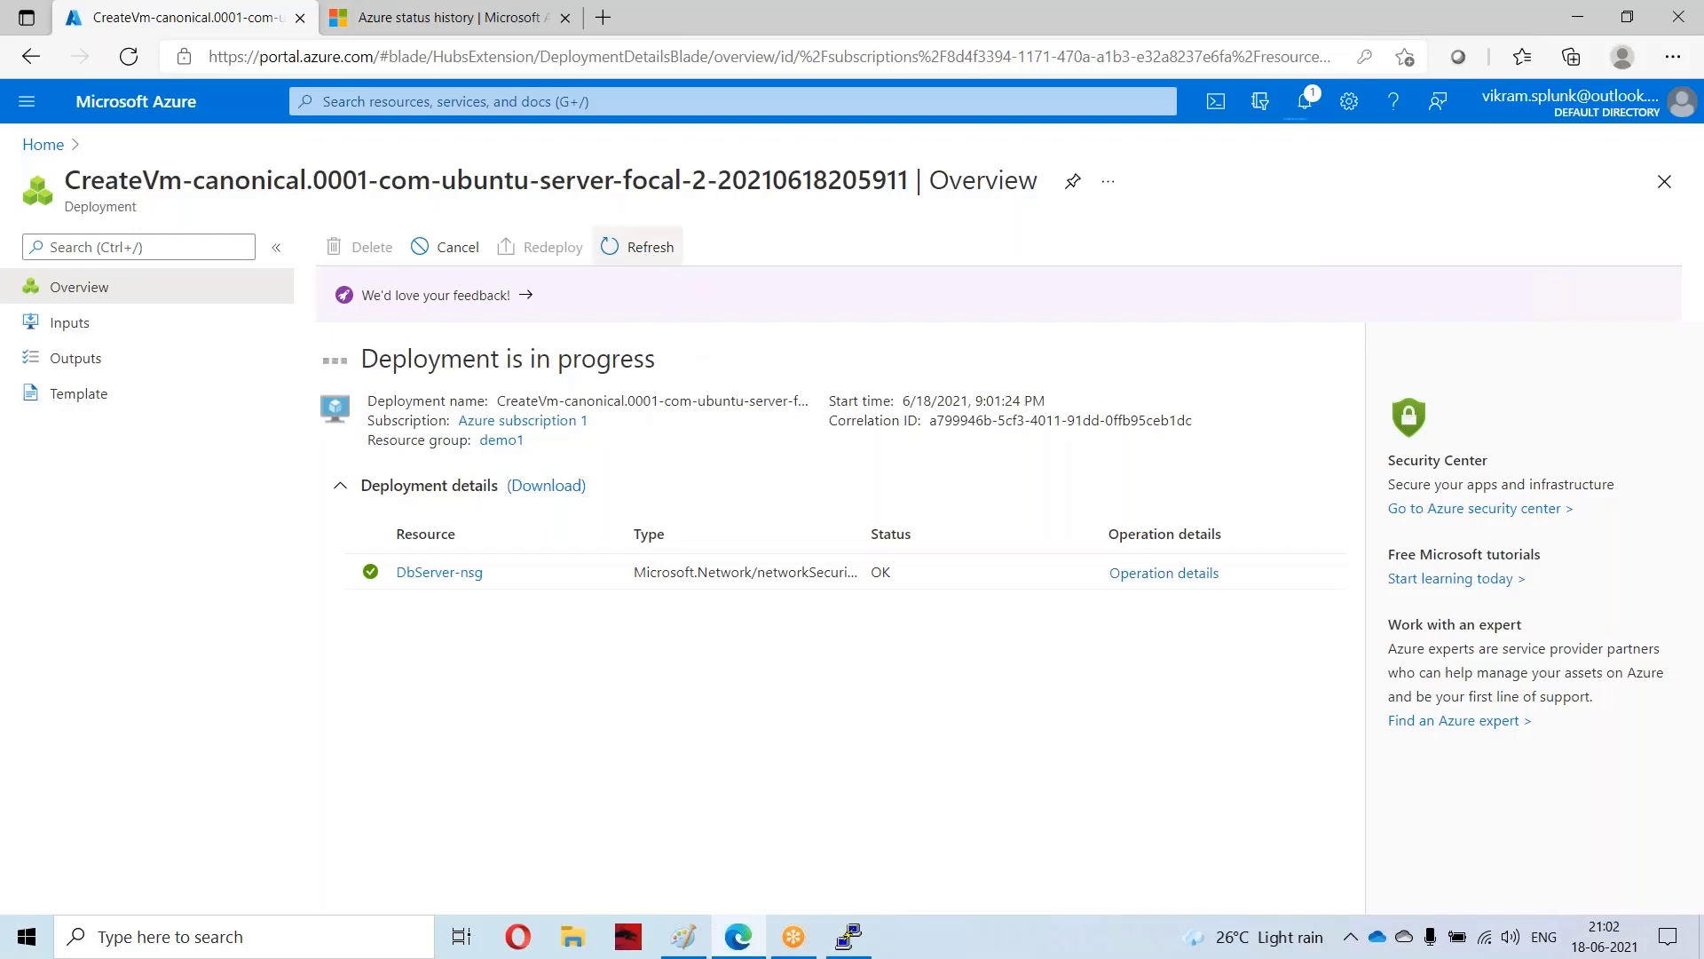
{"action": "left_click", "coordinate": [566, 19]}
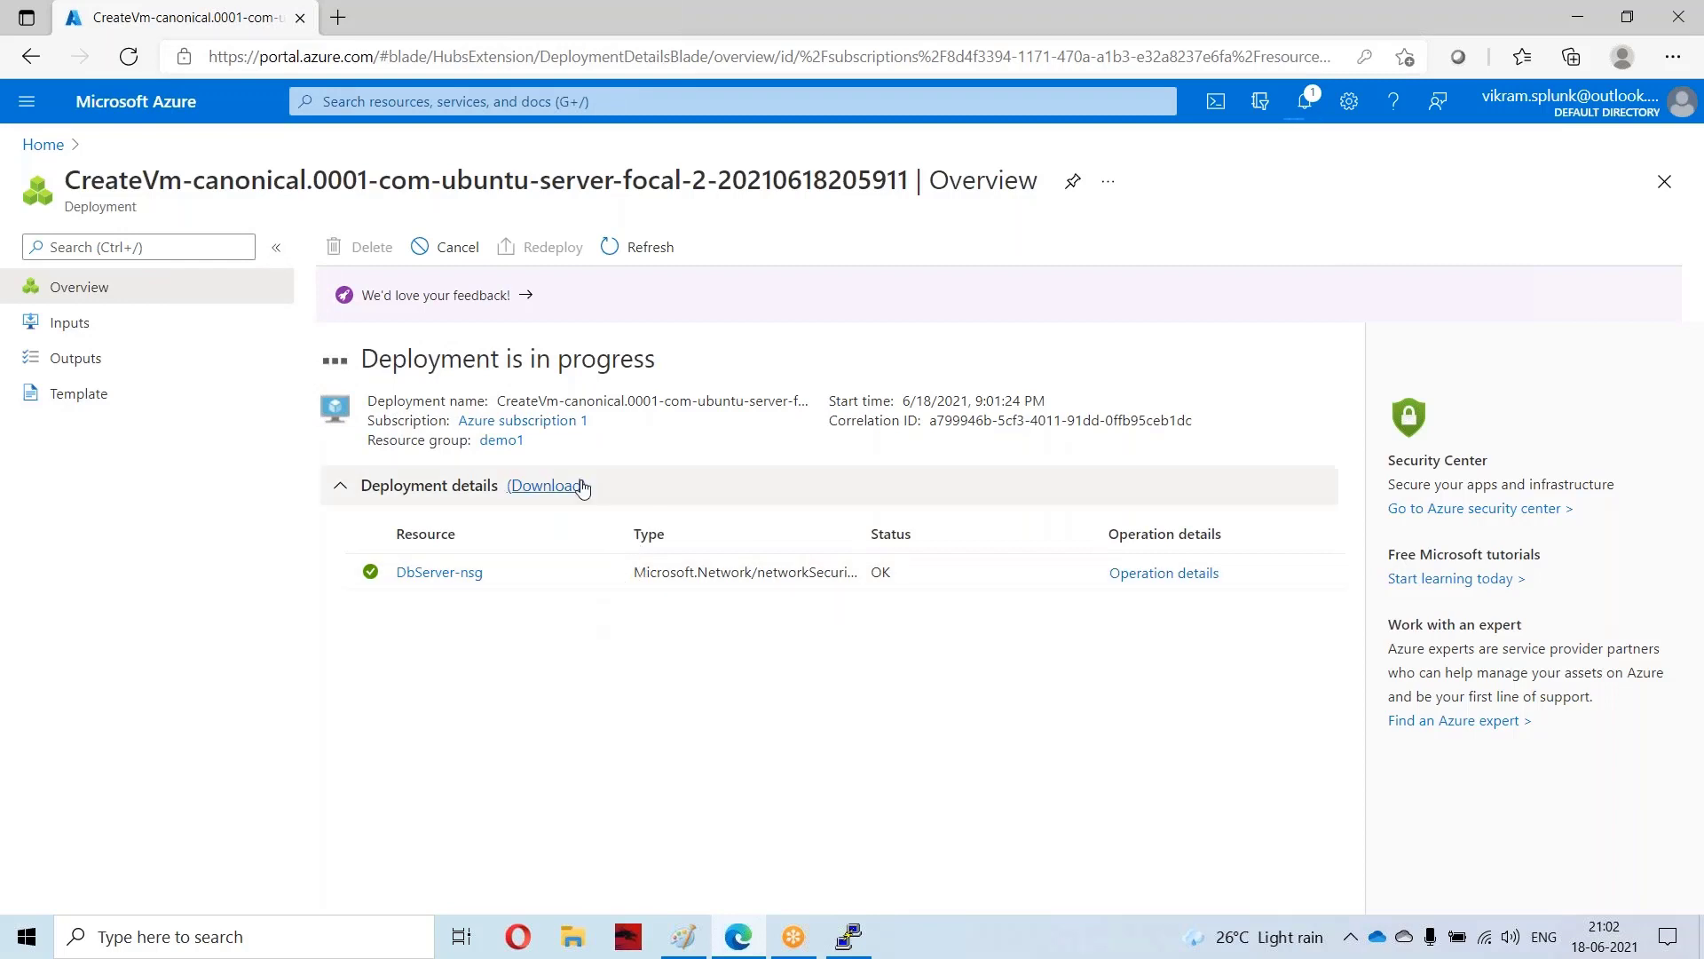
{"action": "left_click", "coordinate": [655, 256]}
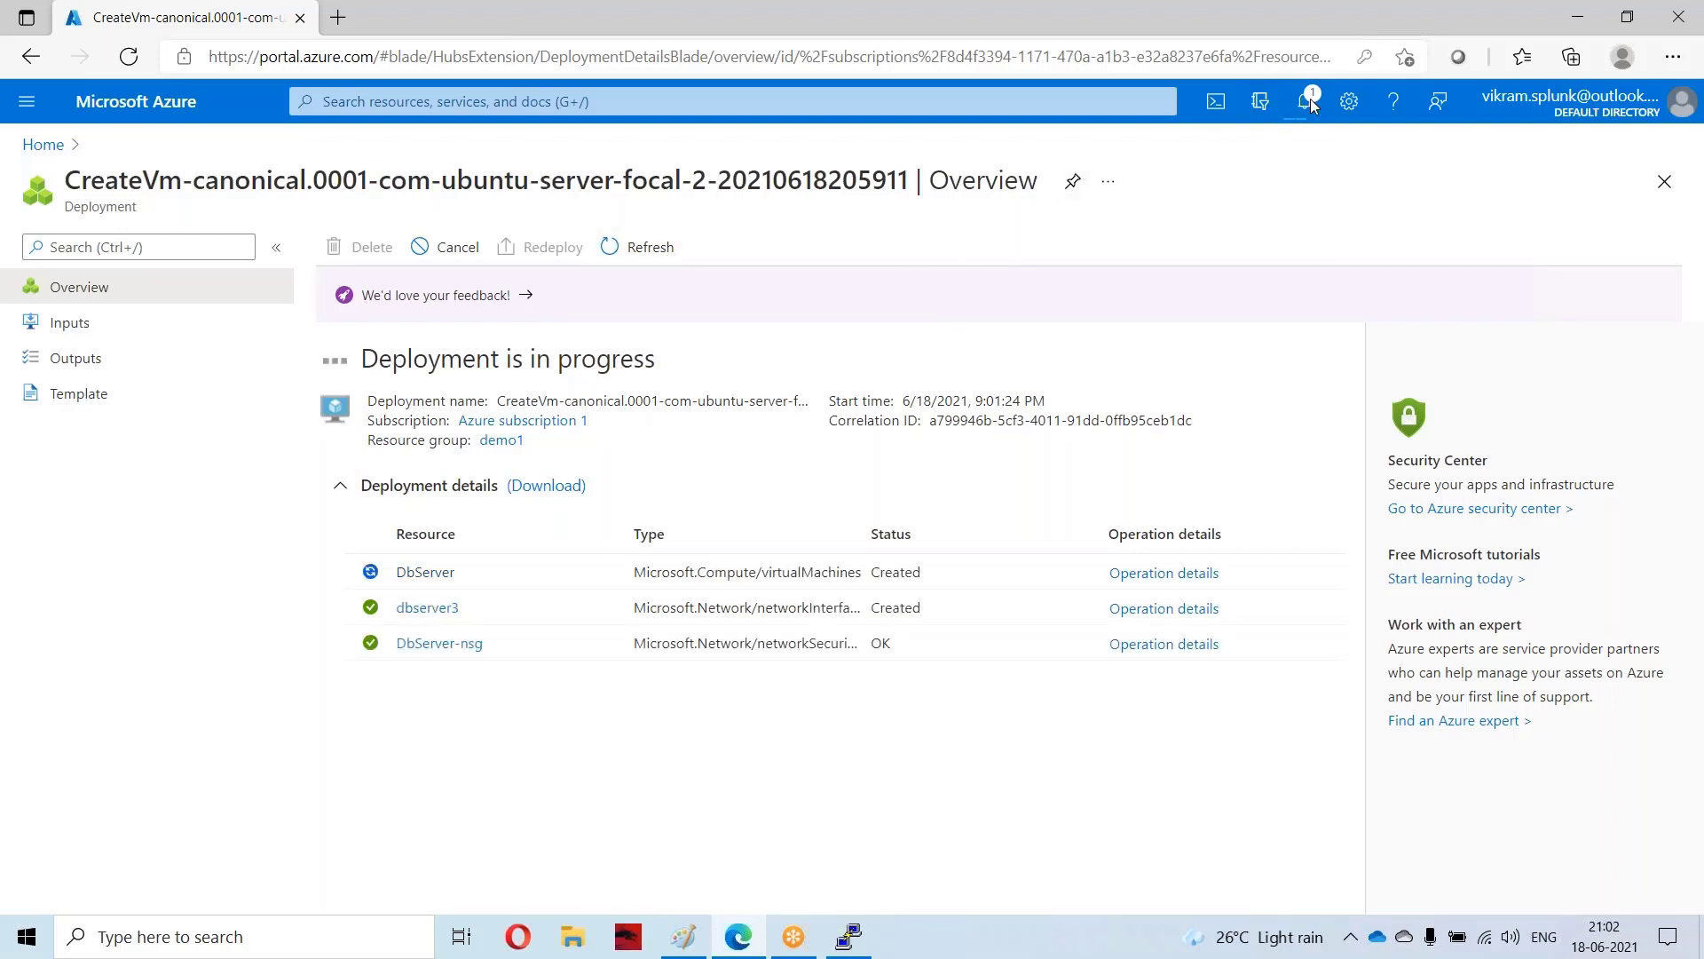
{"action": "left_click", "coordinate": [1311, 99]}
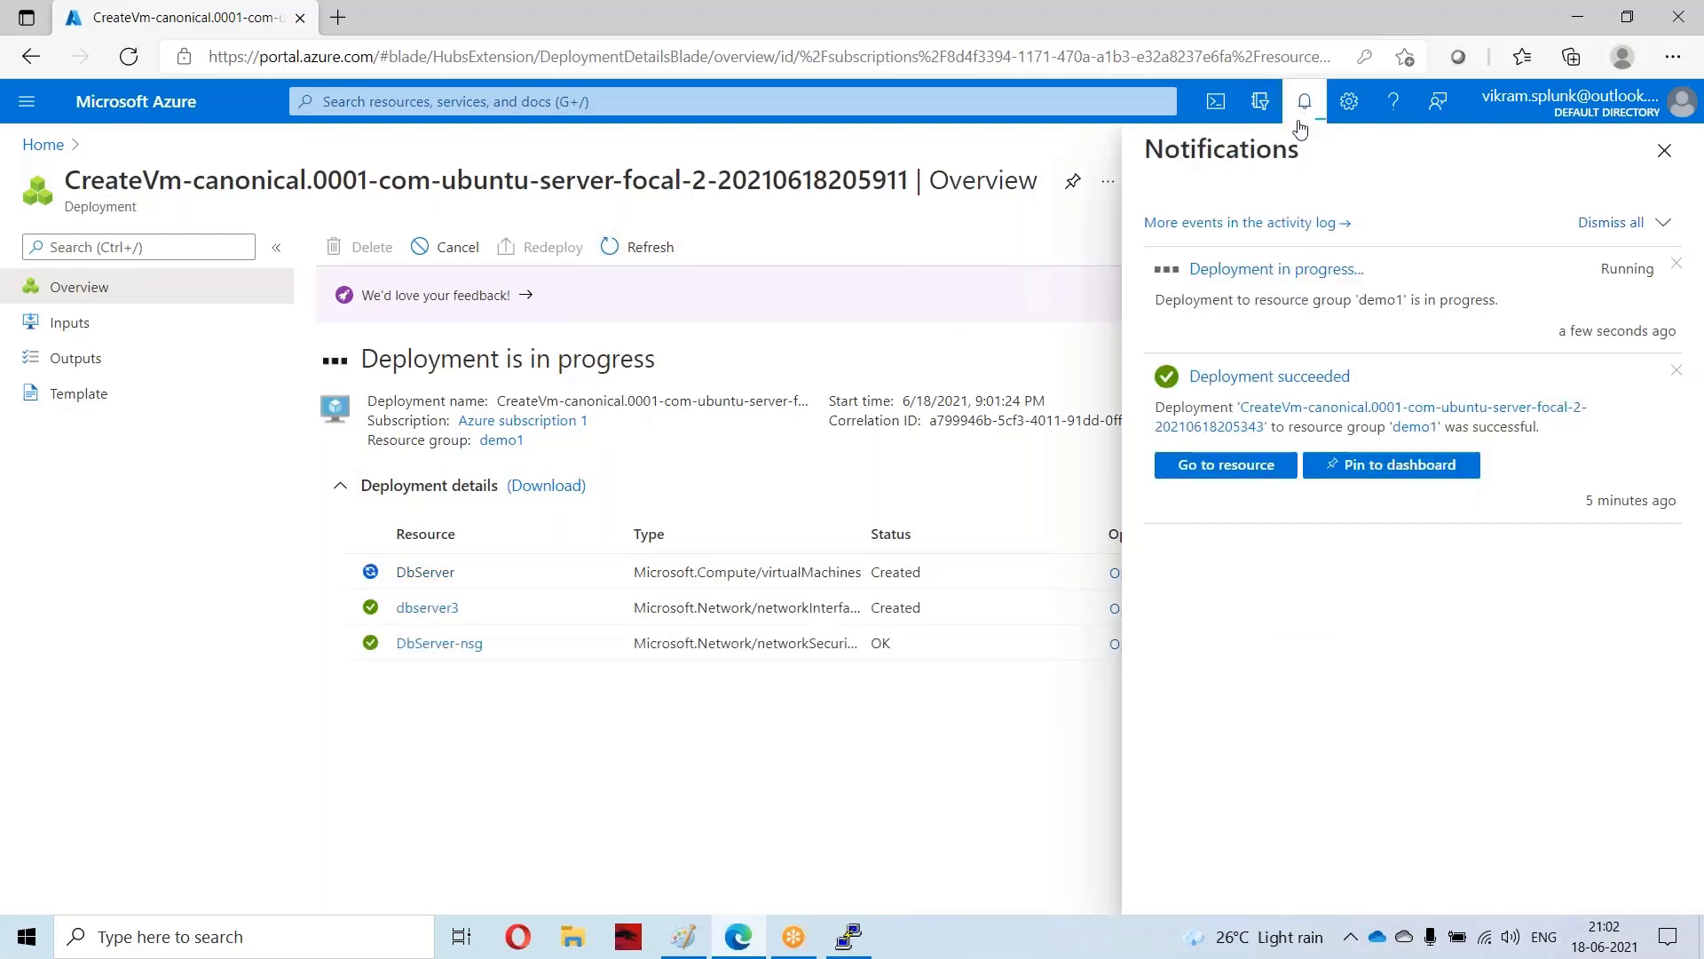
{"action": "left_click", "coordinate": [1677, 373]}
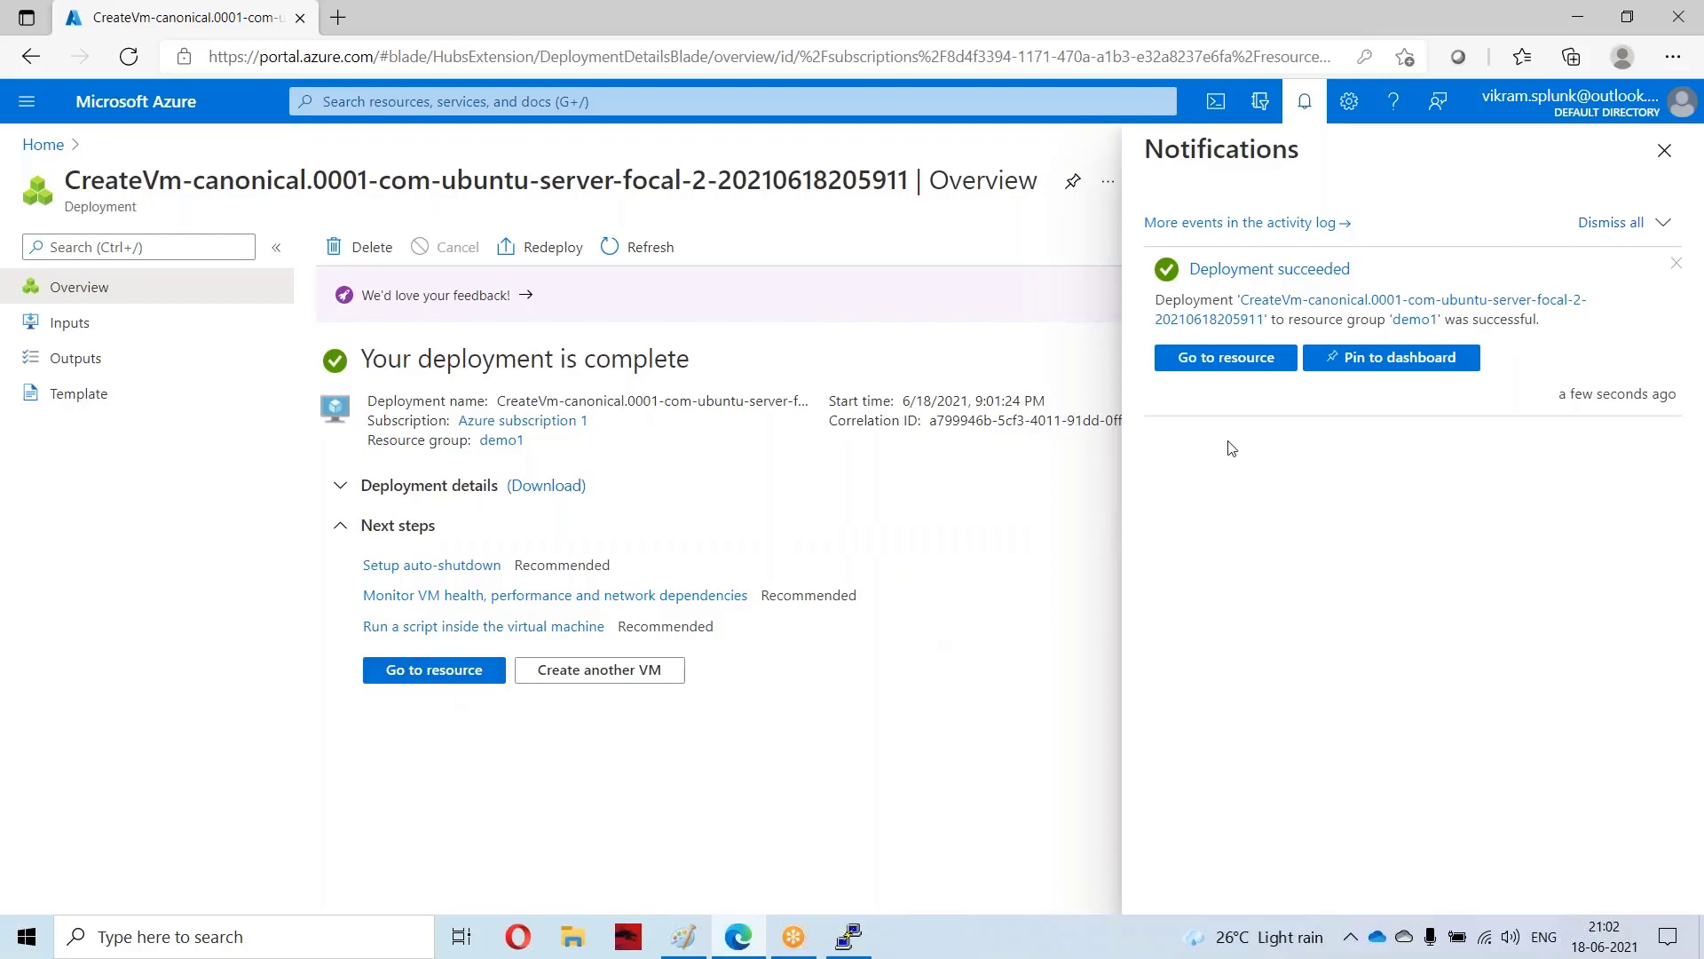
Step: Open the deployed DbServer resource and examine its public and private IP address details
{"action": "left_click", "coordinate": [423, 675]}
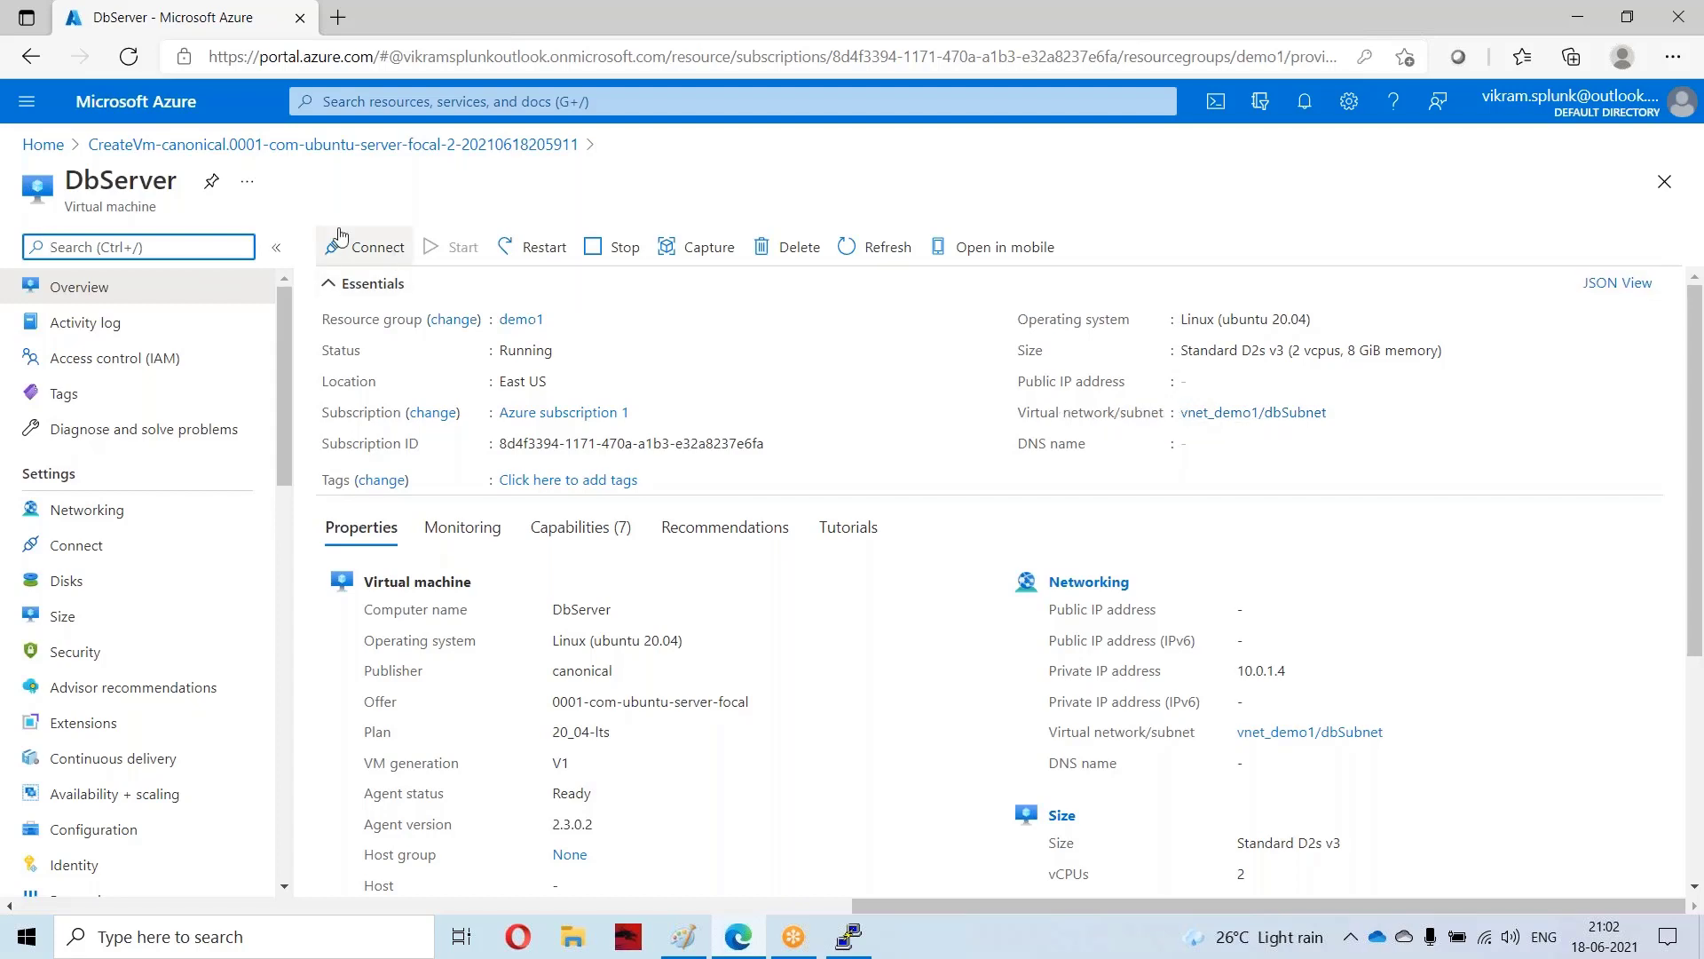
{"action": "double_click", "coordinate": [102, 182]}
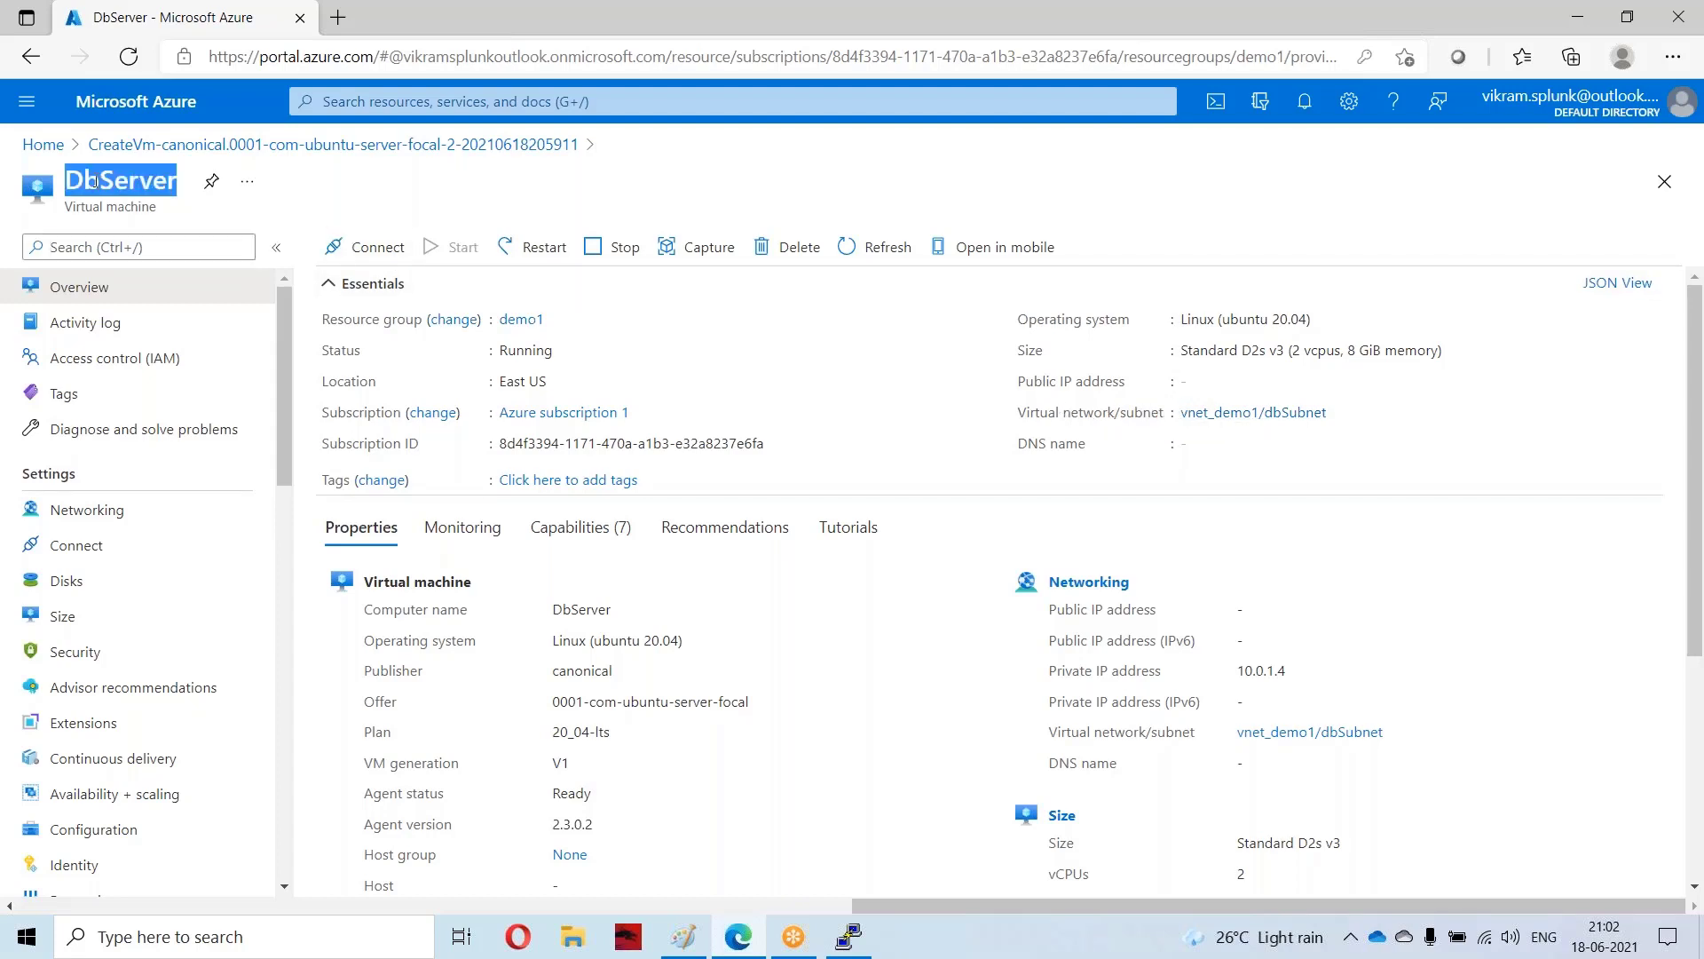
{"action": "left_click_drag", "start_coordinate": [1179, 383], "coordinate": [1115, 383]}
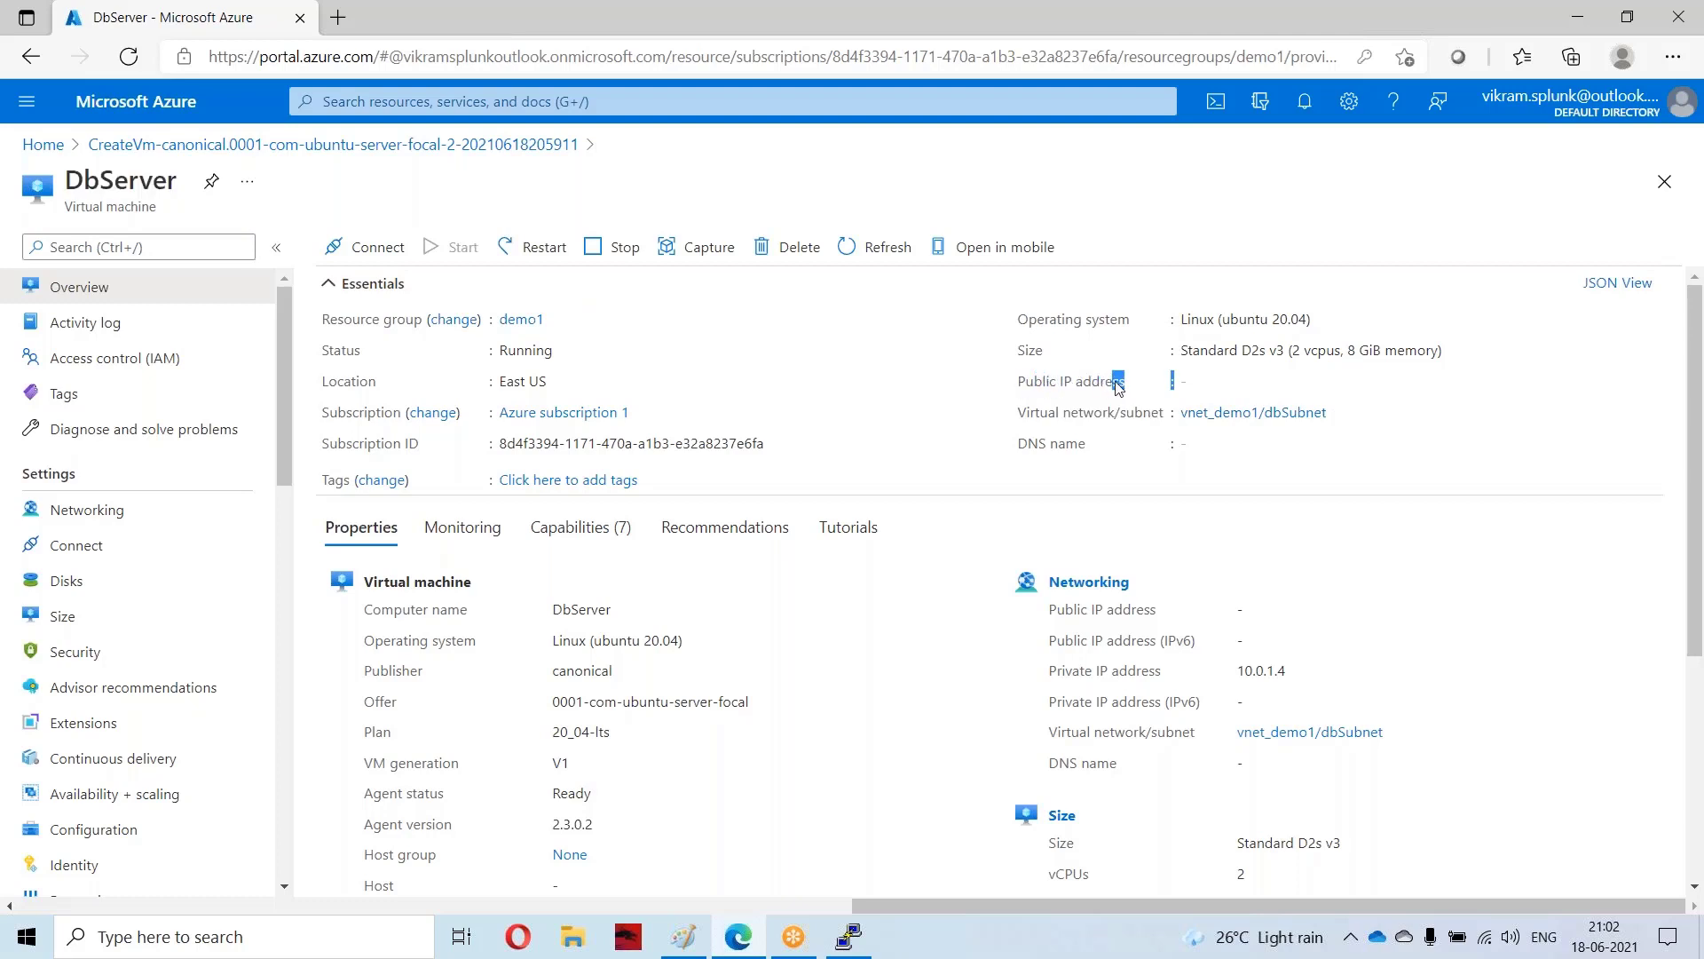
{"action": "left_click", "coordinate": [1221, 382]}
{"action": "left_click_drag", "start_coordinate": [1064, 671], "coordinate": [1336, 670]}
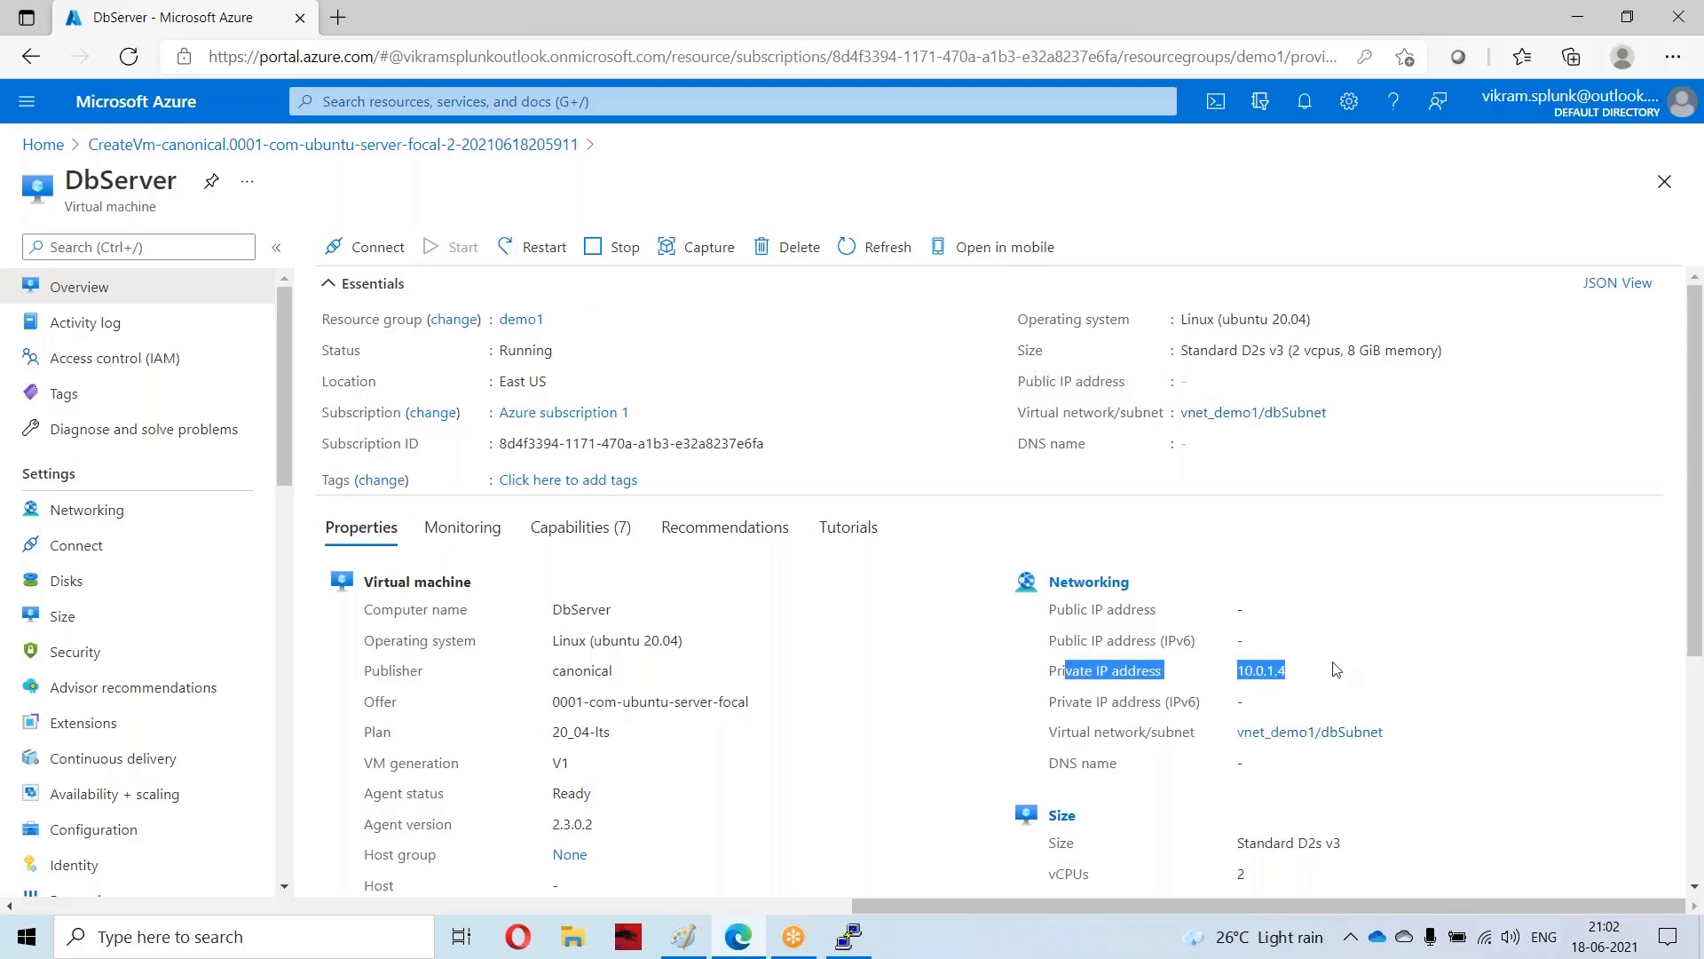
{"action": "double_click", "coordinate": [1261, 671]}
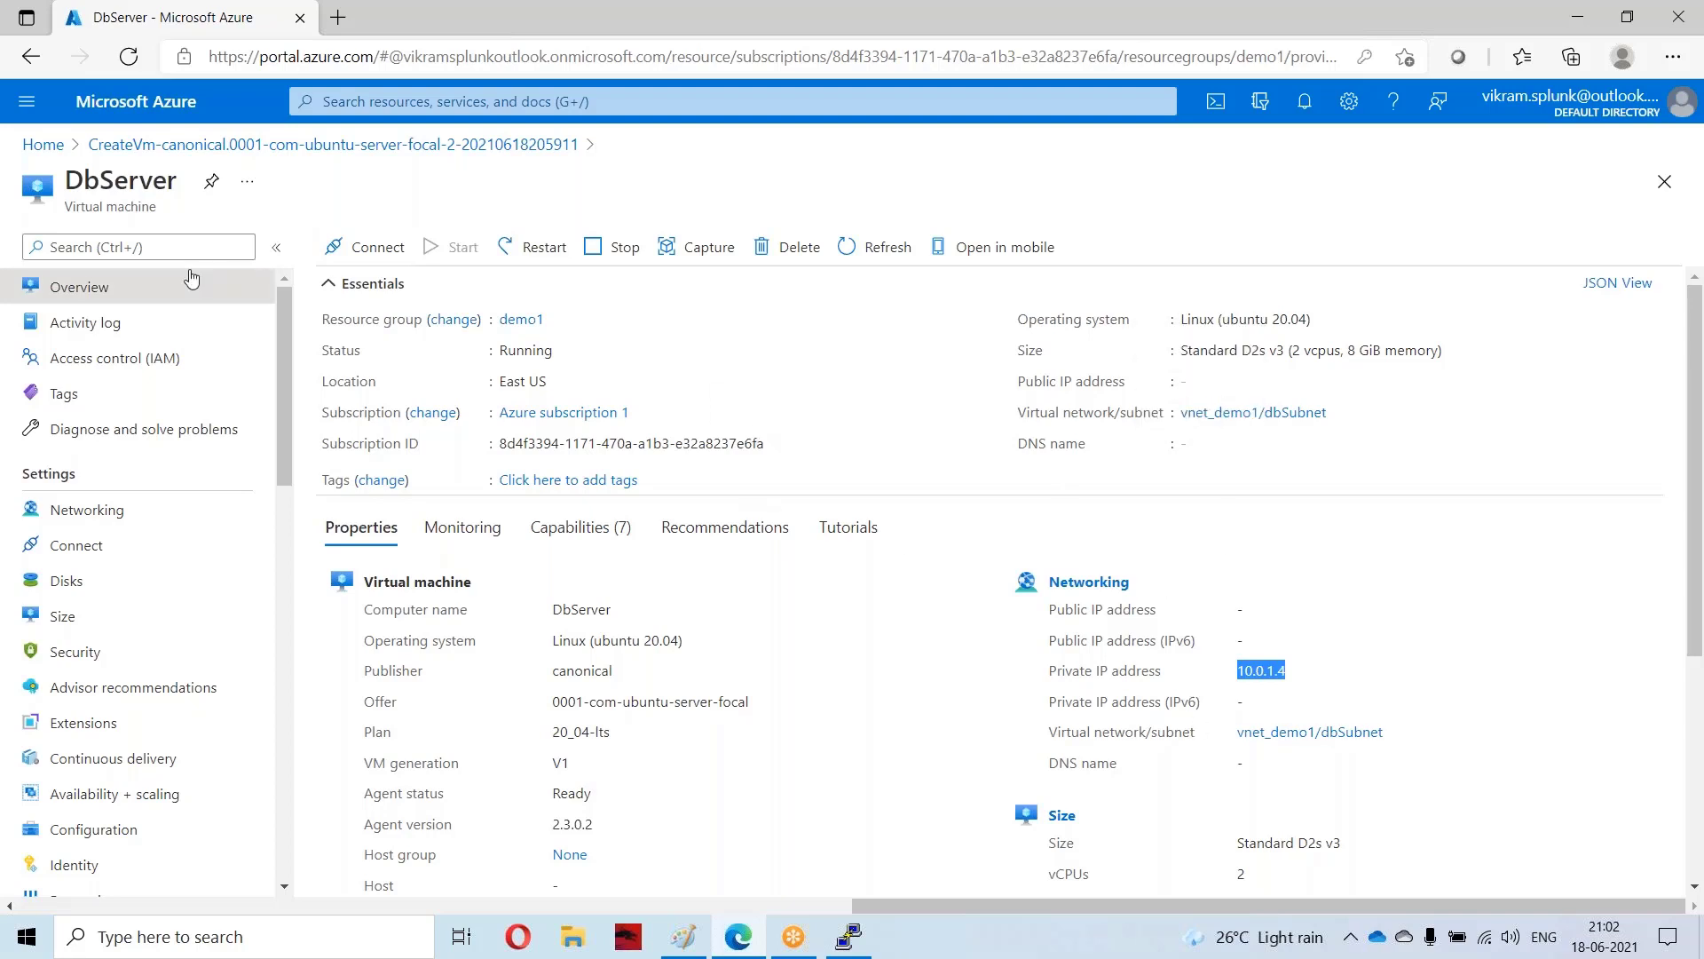
Step: Open applicationServer from the list of virtual machines and copy its public IP address
{"action": "left_click", "coordinate": [44, 145]}
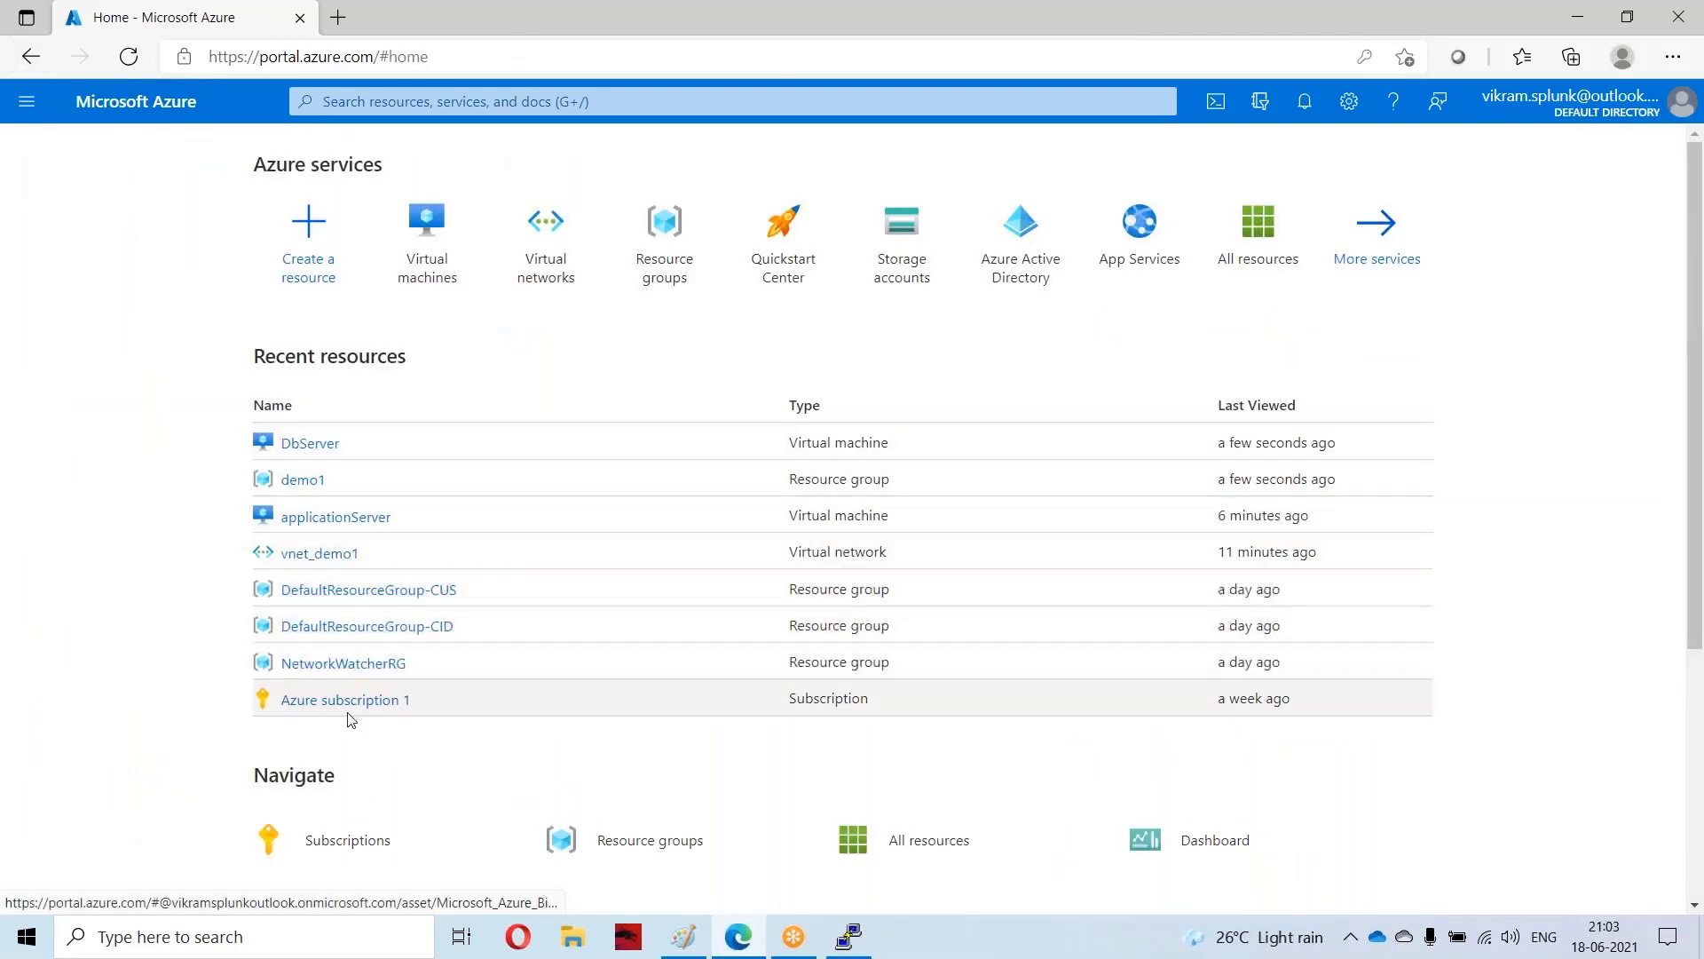
{"action": "left_click", "coordinate": [427, 235]}
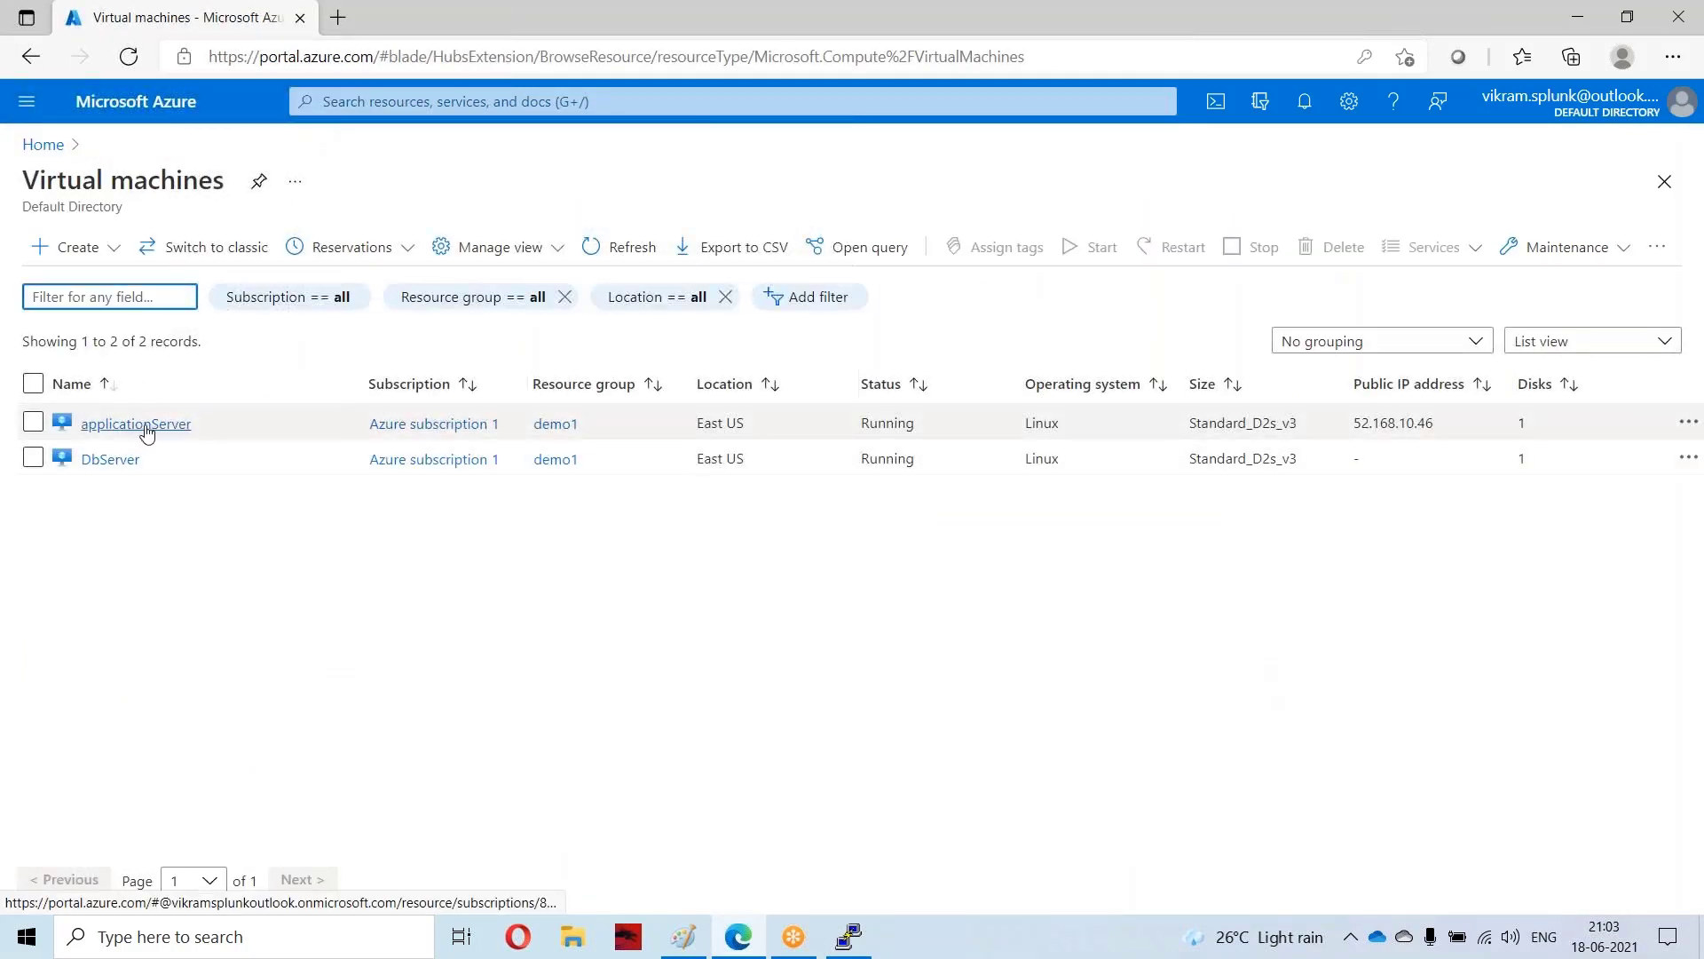
{"action": "left_click", "coordinate": [142, 424]}
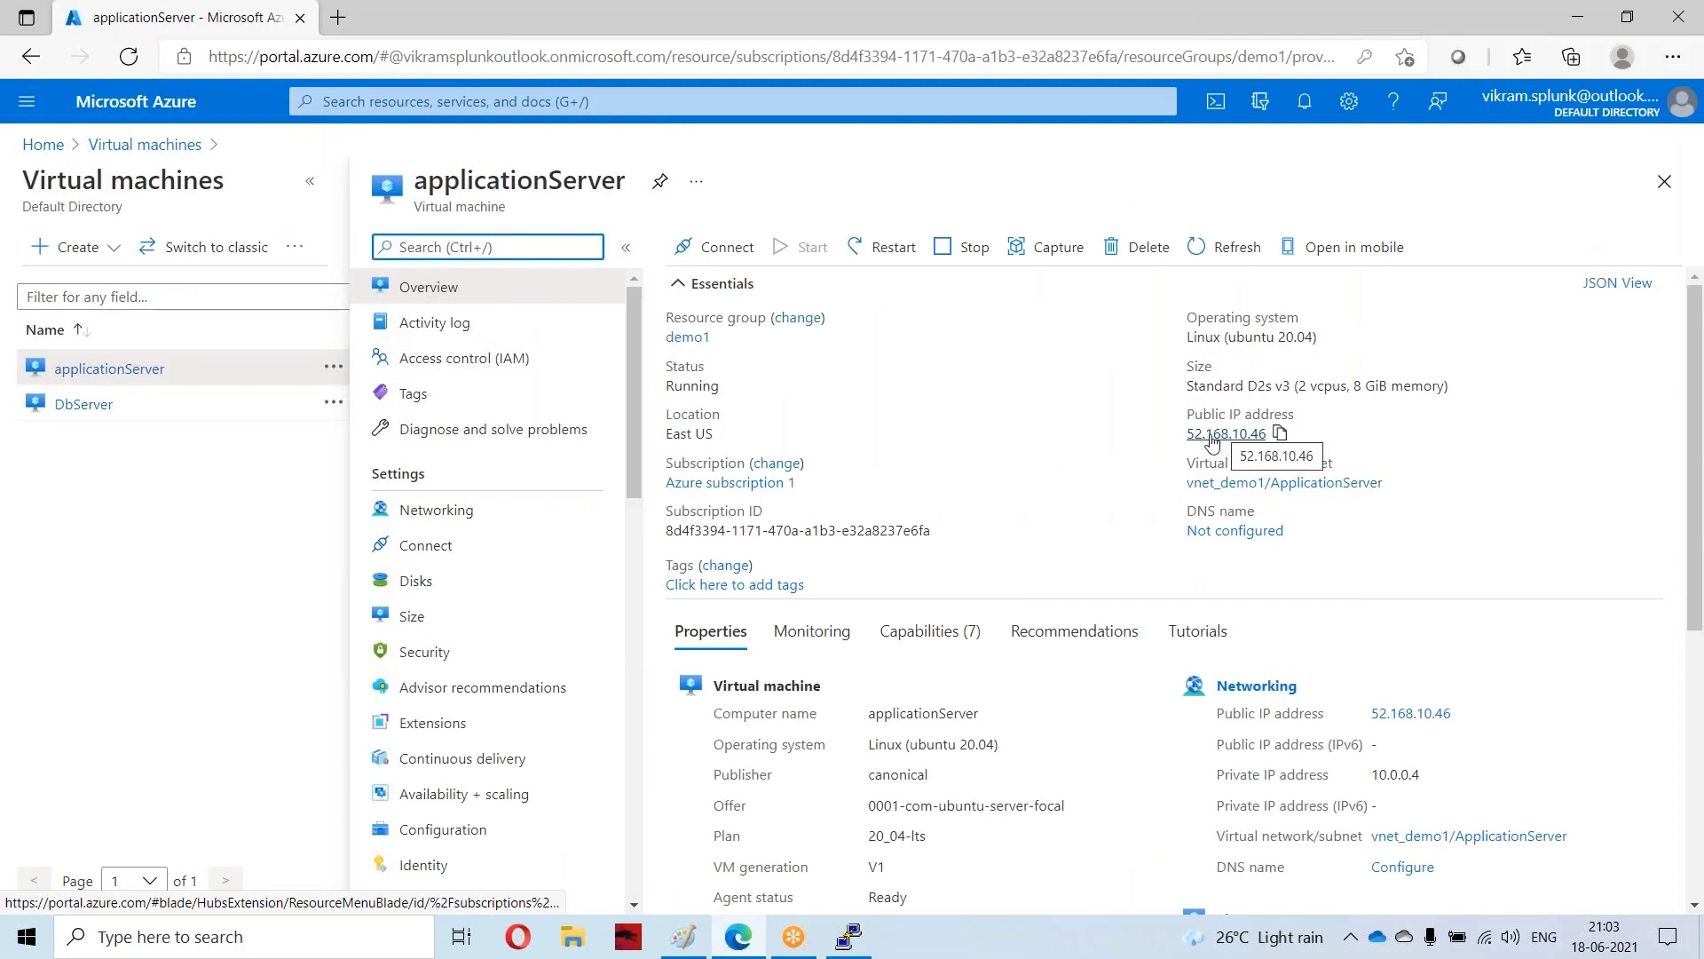
{"action": "left_click", "coordinate": [1279, 433]}
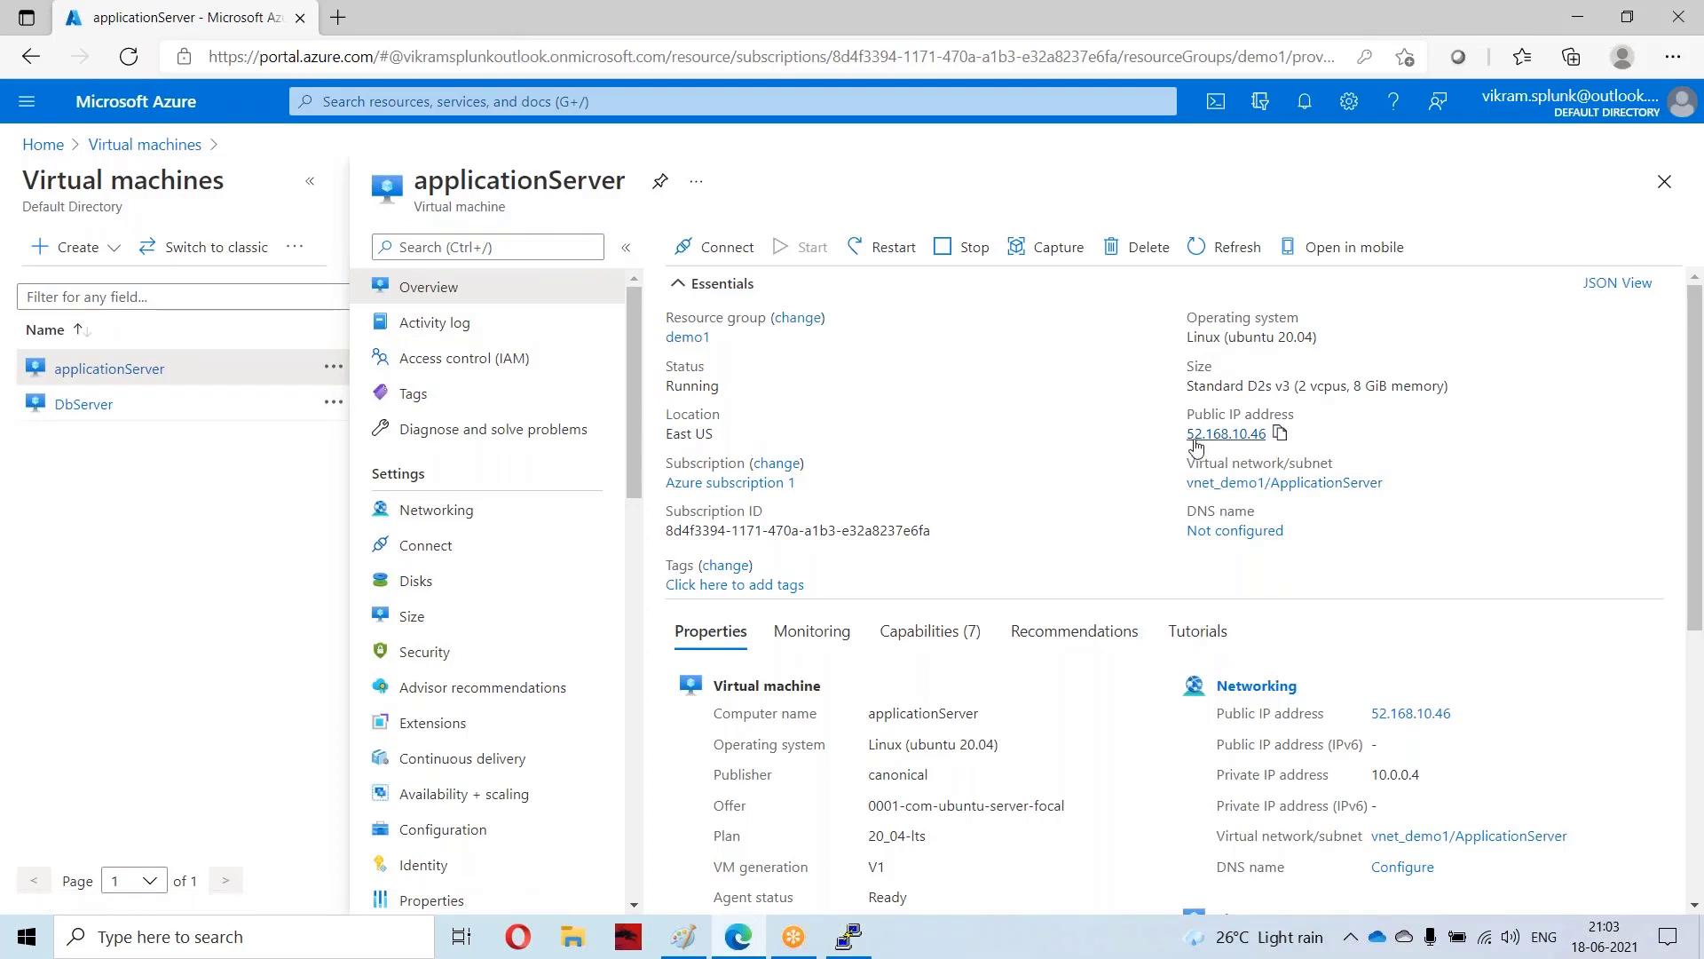
Step: Check the application server's login and private IP address in the PuTTY session against its networking properties in the Azure portal
{"action": "left_click", "coordinate": [849, 936]}
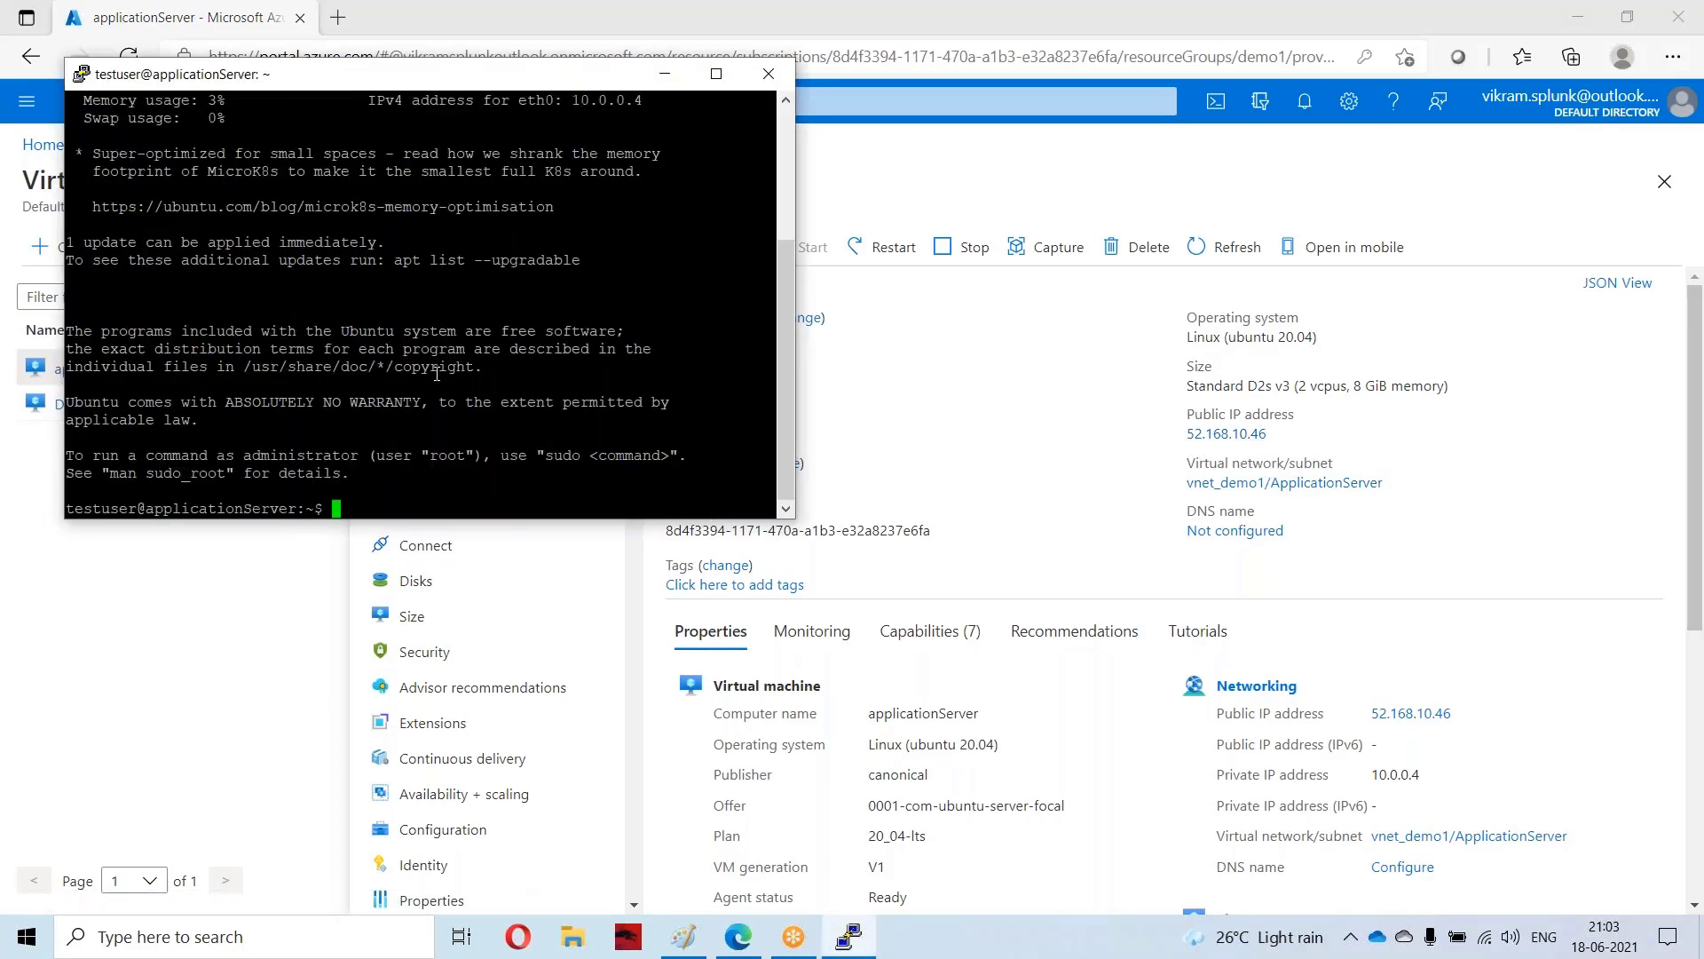
{"action": "scroll", "coordinate": [294, 323], "scroll_direction": "up", "scroll_amount": 4}
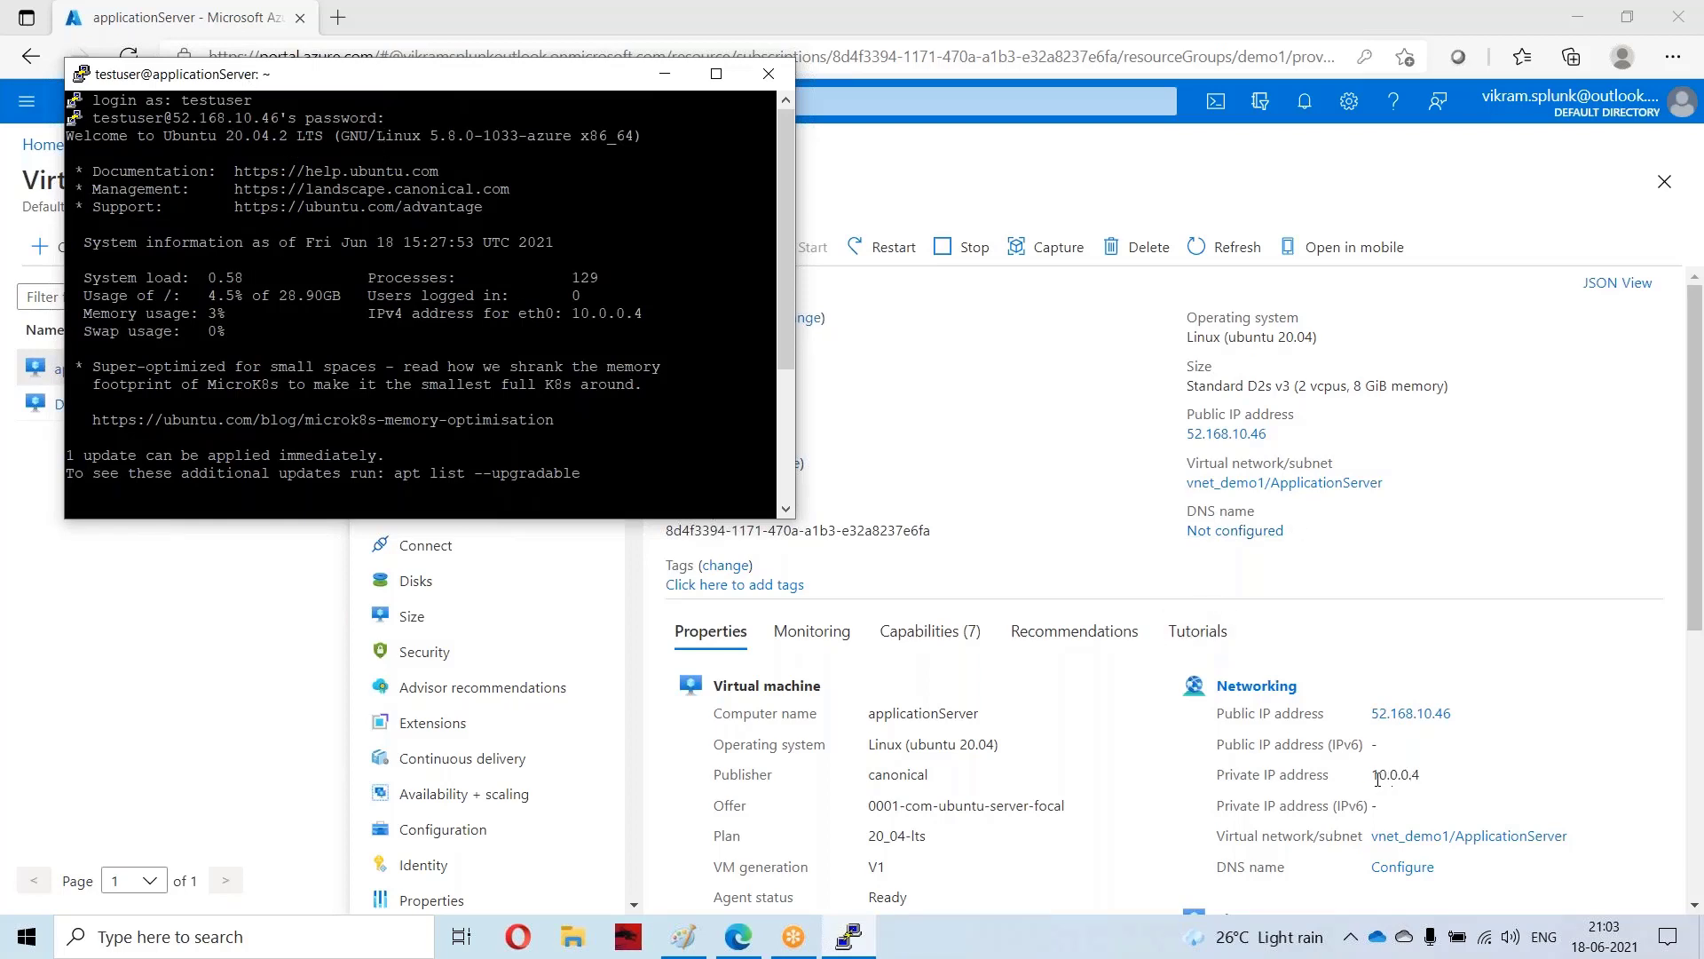
{"action": "left_click_drag", "start_coordinate": [1374, 778], "coordinate": [1428, 780]}
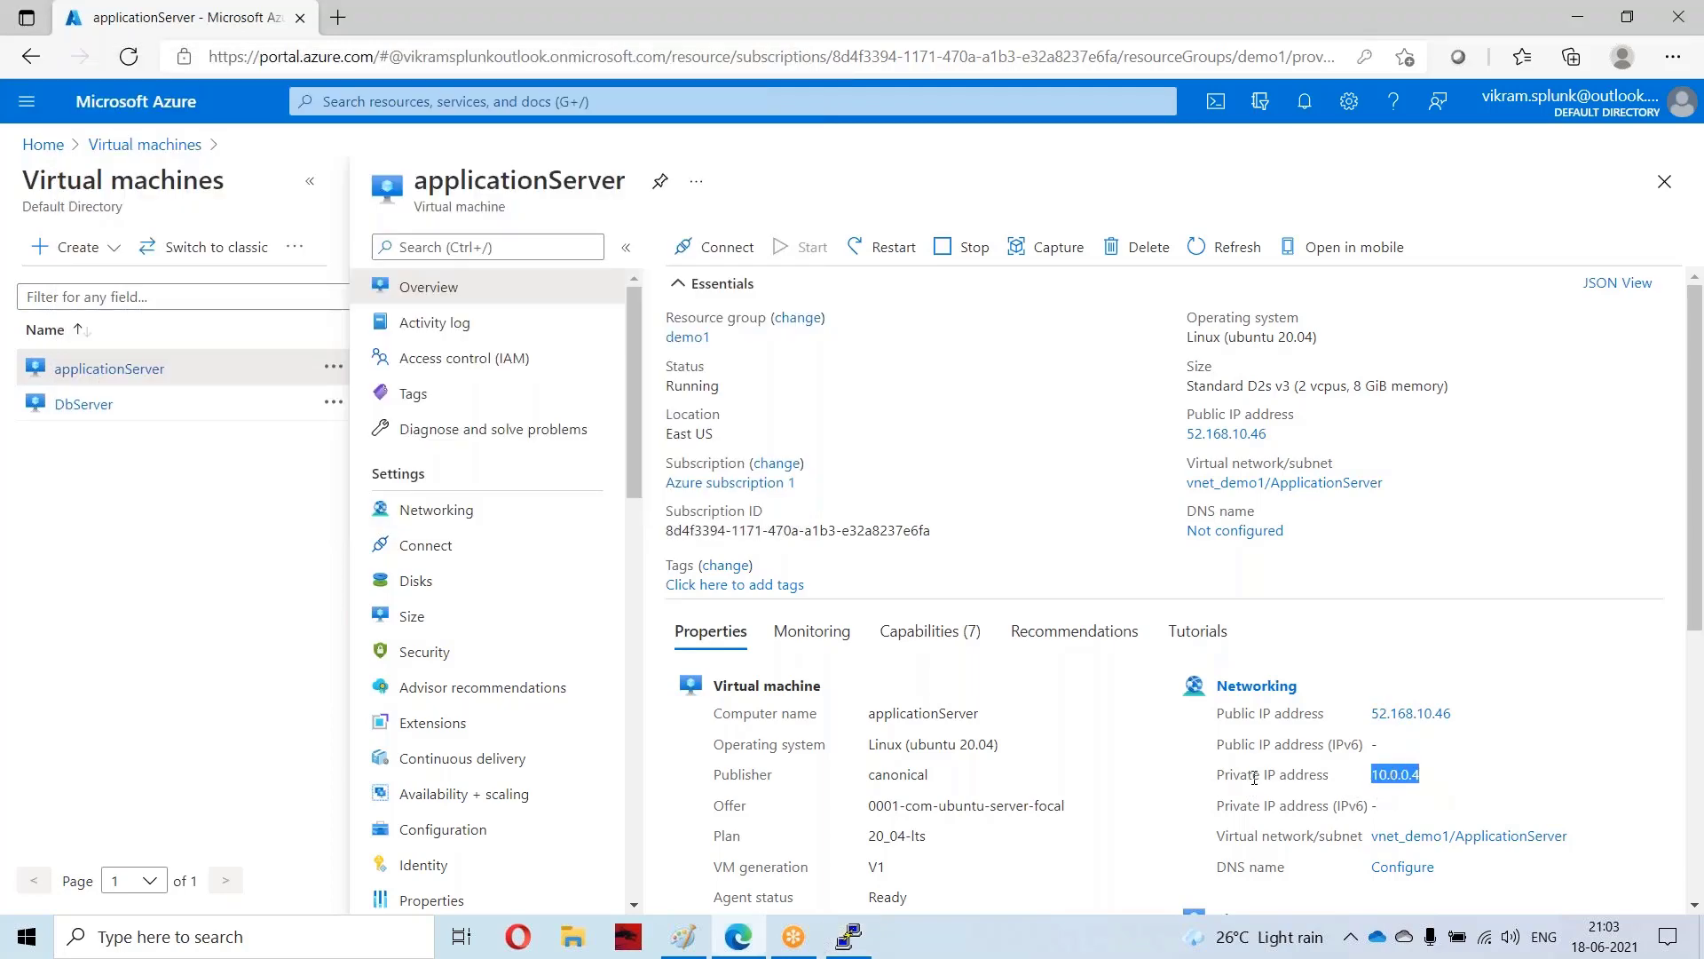
{"action": "left_click", "coordinate": [1446, 781]}
{"action": "left_click_drag", "start_coordinate": [1435, 781], "coordinate": [1372, 770]}
{"action": "left_click", "coordinate": [1450, 783]}
{"action": "left_click_drag", "start_coordinate": [1441, 779], "coordinate": [1367, 778]}
Step: Open DbServer's overview, check its public IP address entry, and copy its private IP address
{"action": "left_click", "coordinate": [80, 400]}
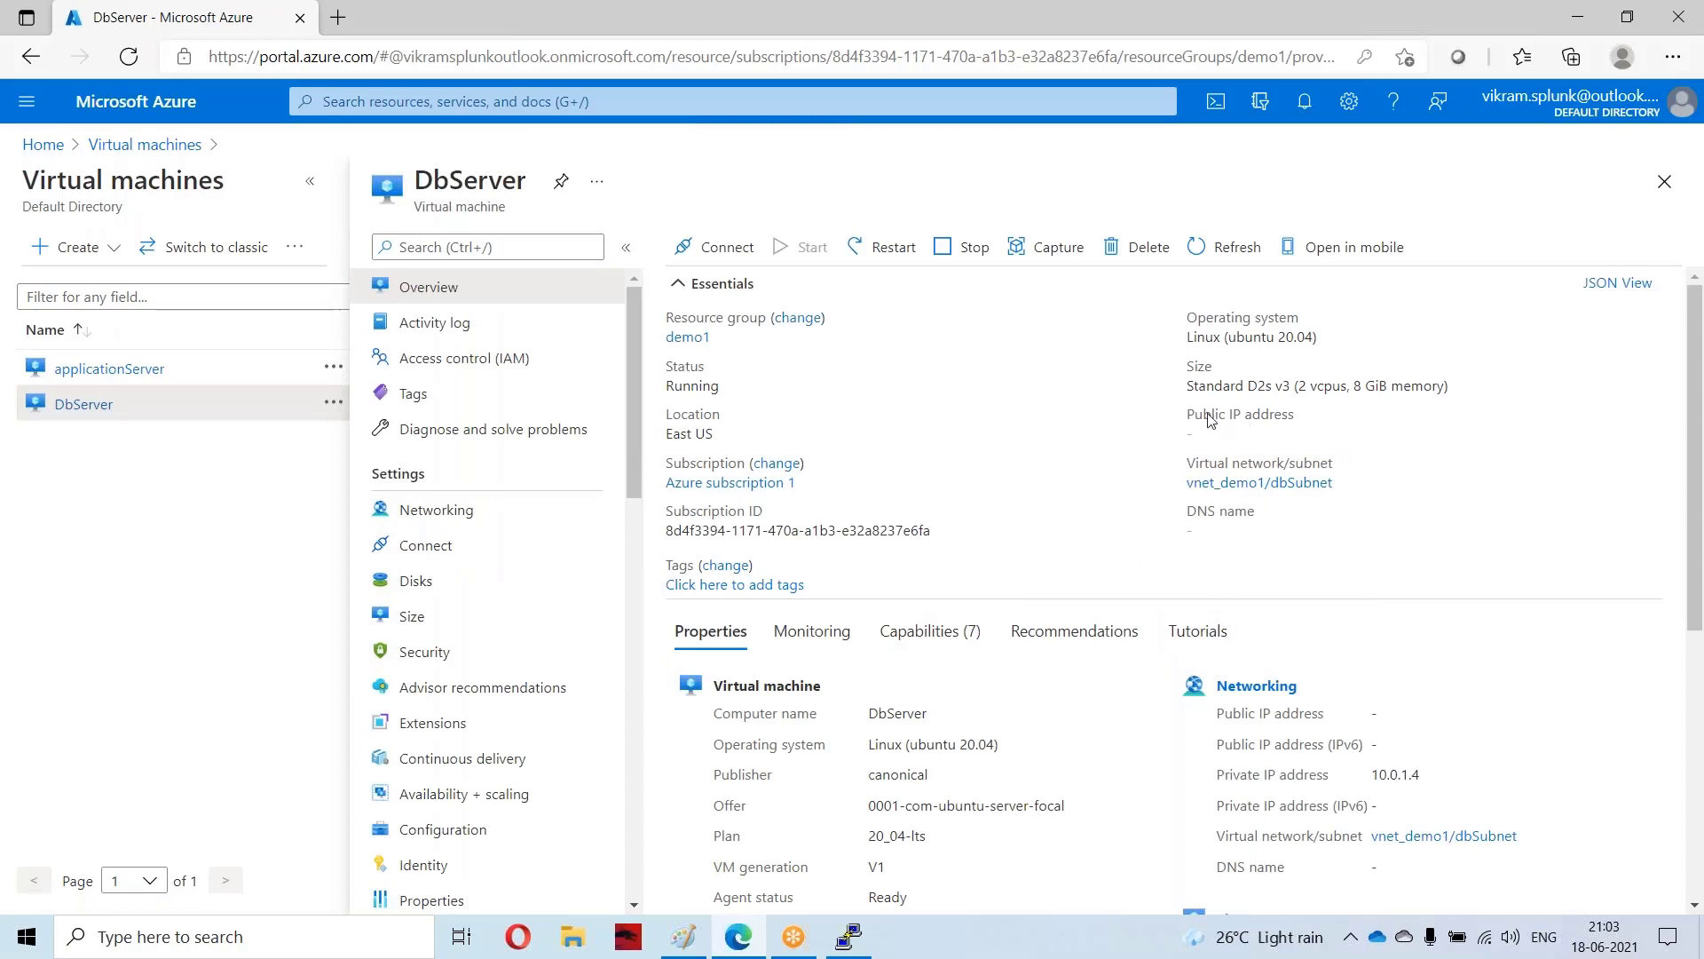
{"action": "left_click_drag", "start_coordinate": [1203, 415], "coordinate": [1256, 446]}
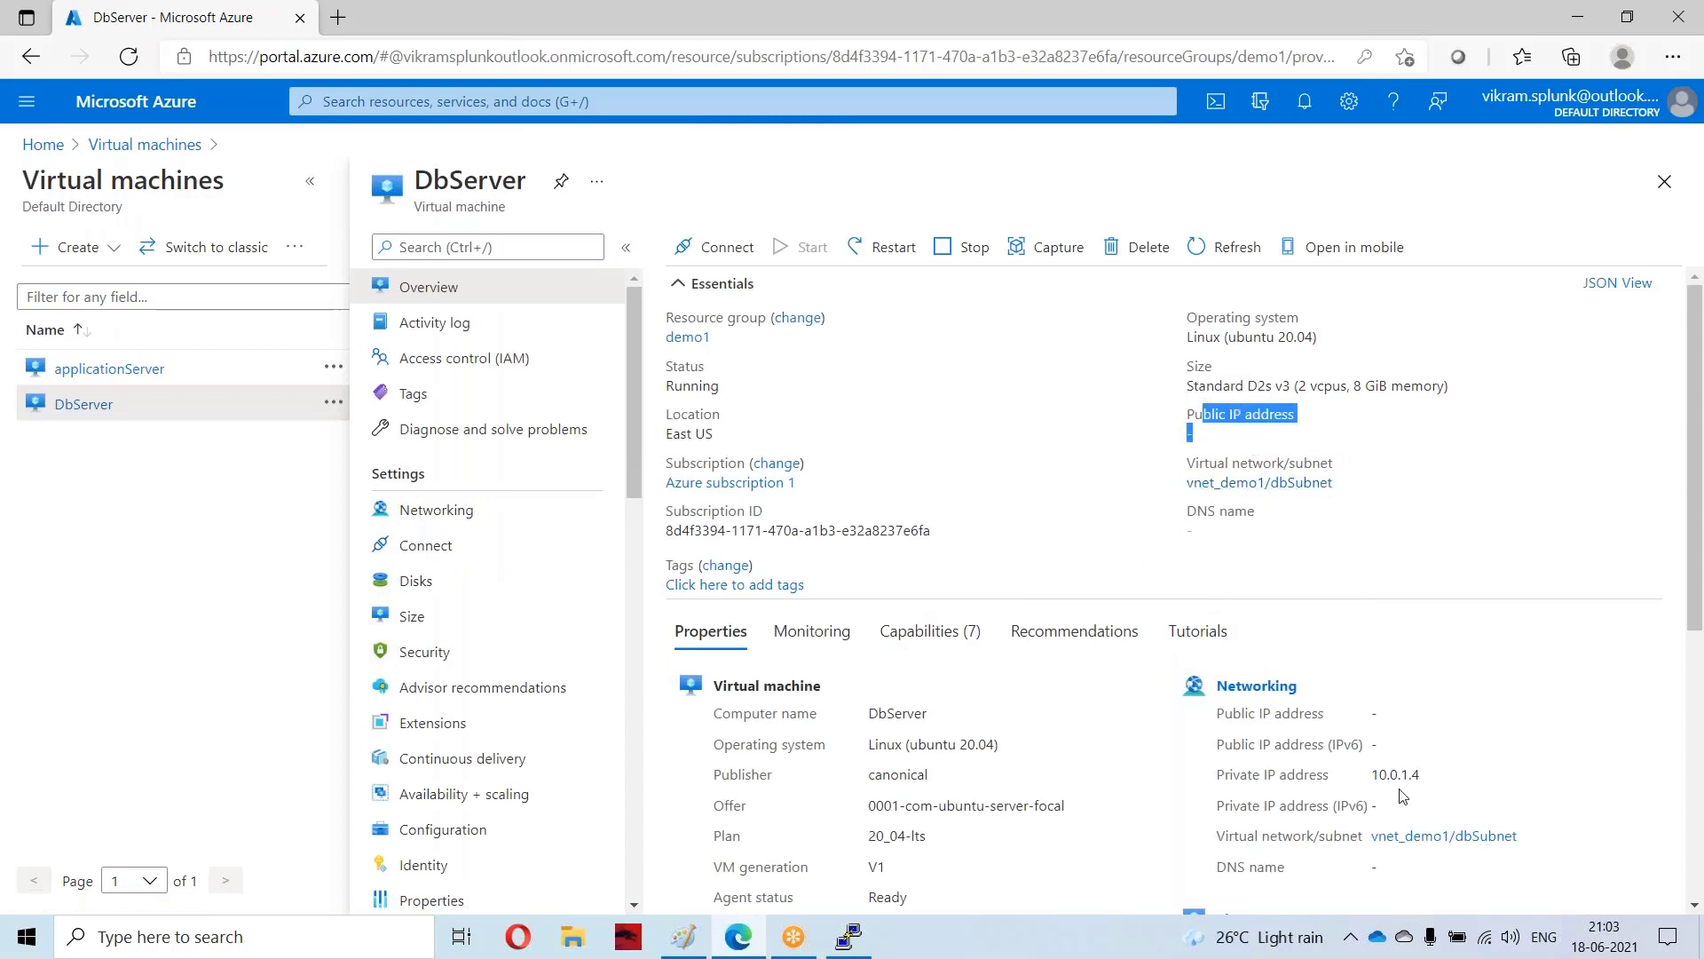
{"action": "left_click_drag", "start_coordinate": [1373, 775], "coordinate": [1430, 782]}
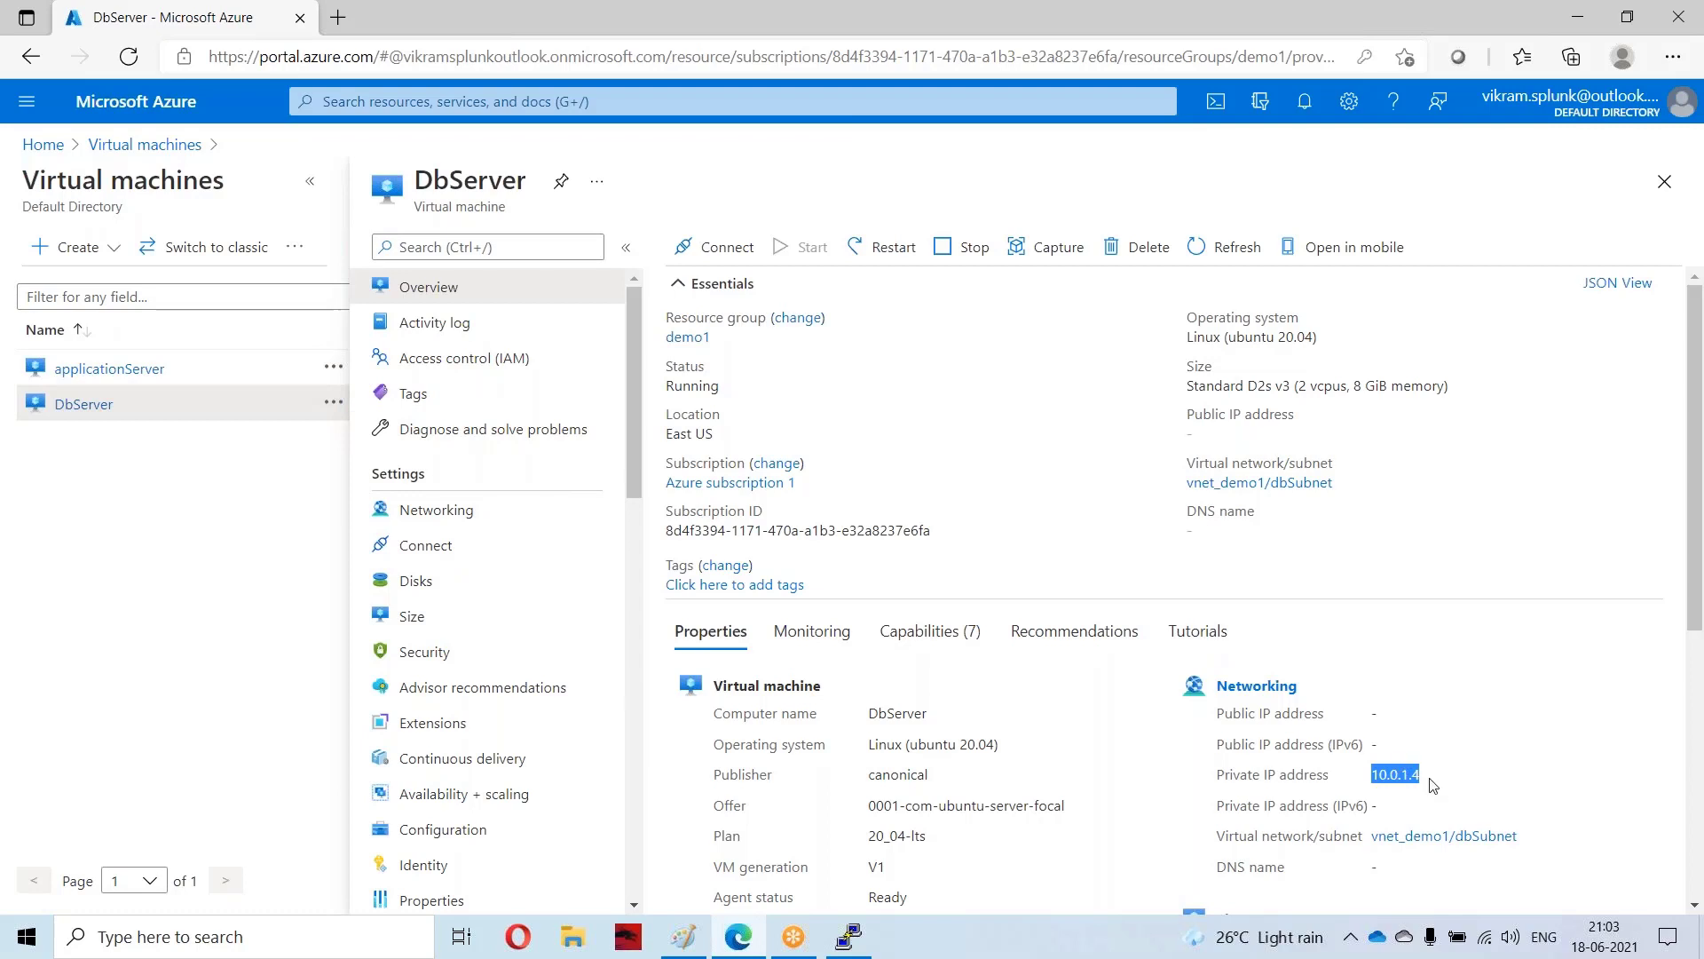
{"action": "left_click", "coordinate": [1424, 784]}
{"action": "double_click", "coordinate": [1410, 780]}
{"action": "right_click", "coordinate": [1413, 778]}
{"action": "left_click", "coordinate": [1398, 405]}
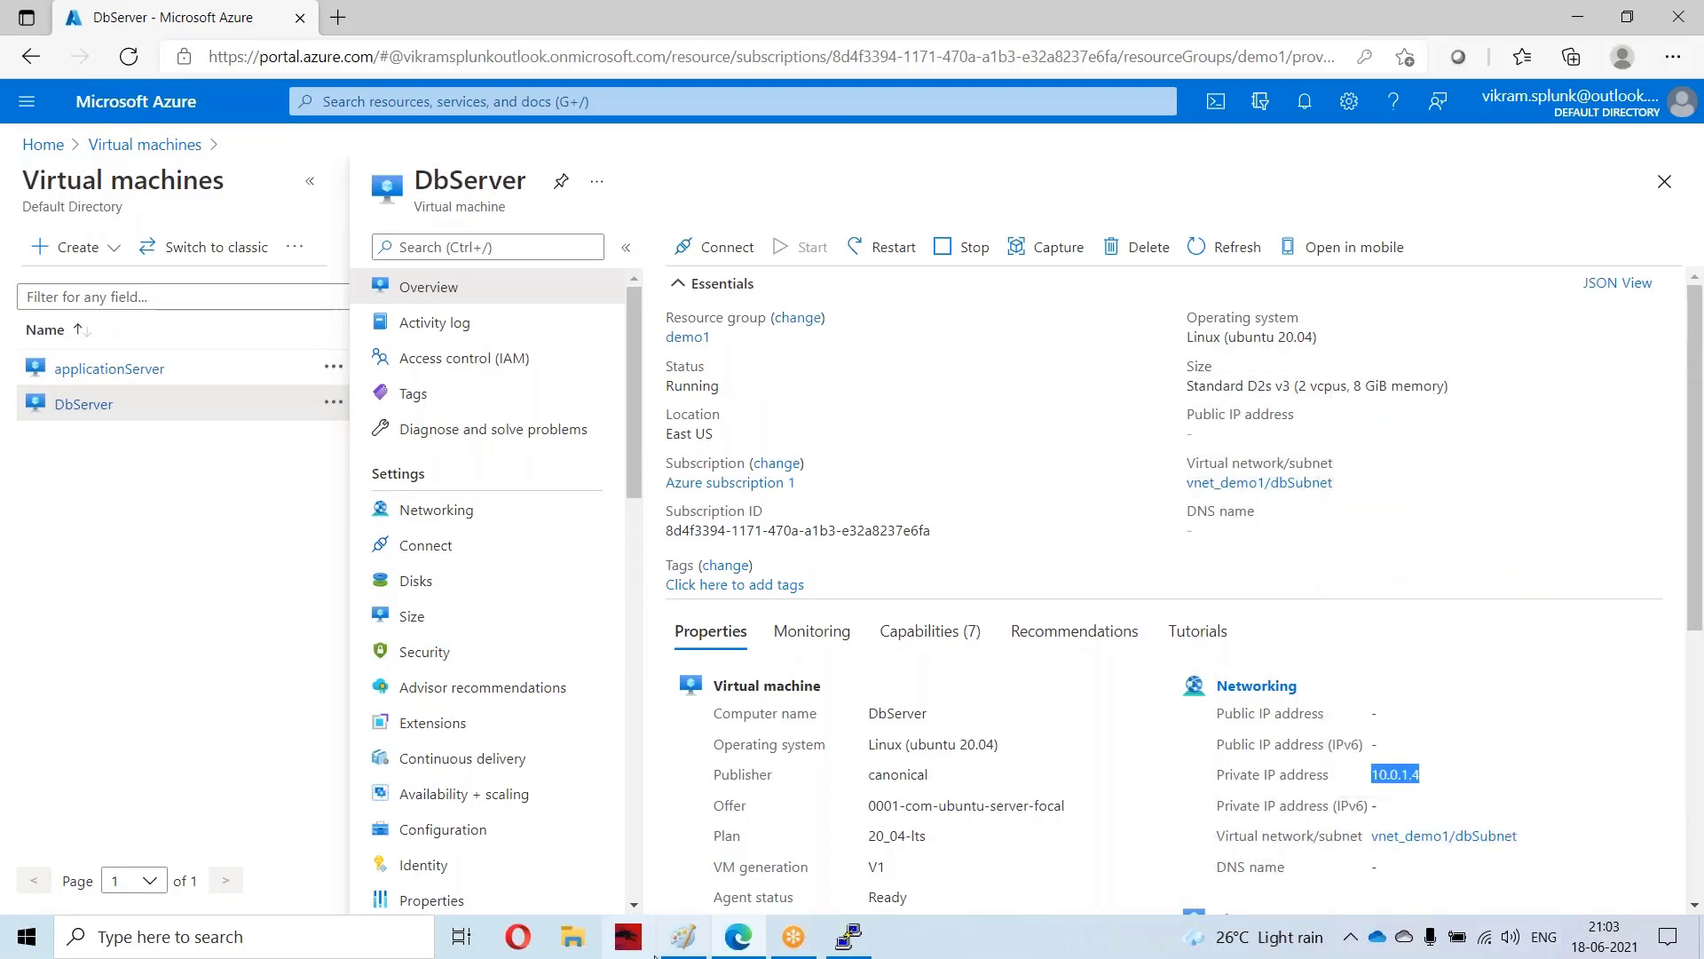
Step: Switch to the Paint network diagram and review the application server subnet against the DB server subnet
{"action": "left_click", "coordinate": [690, 947]}
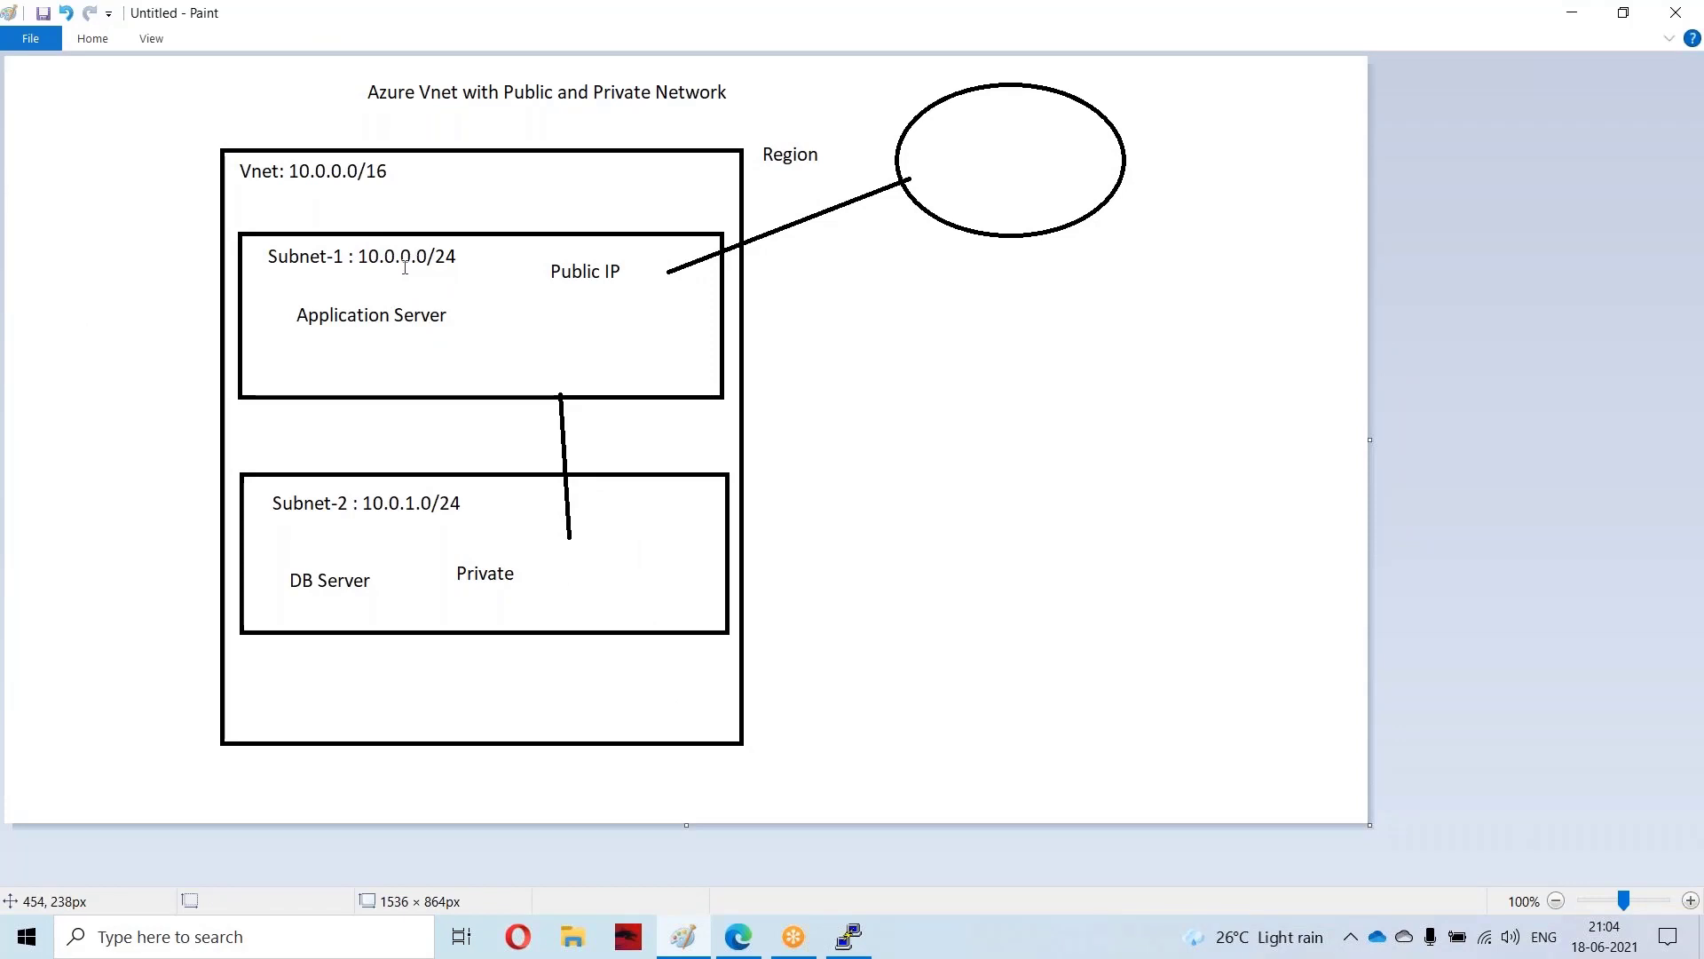
{"action": "left_click", "coordinate": [489, 296]}
{"action": "left_click", "coordinate": [454, 304]}
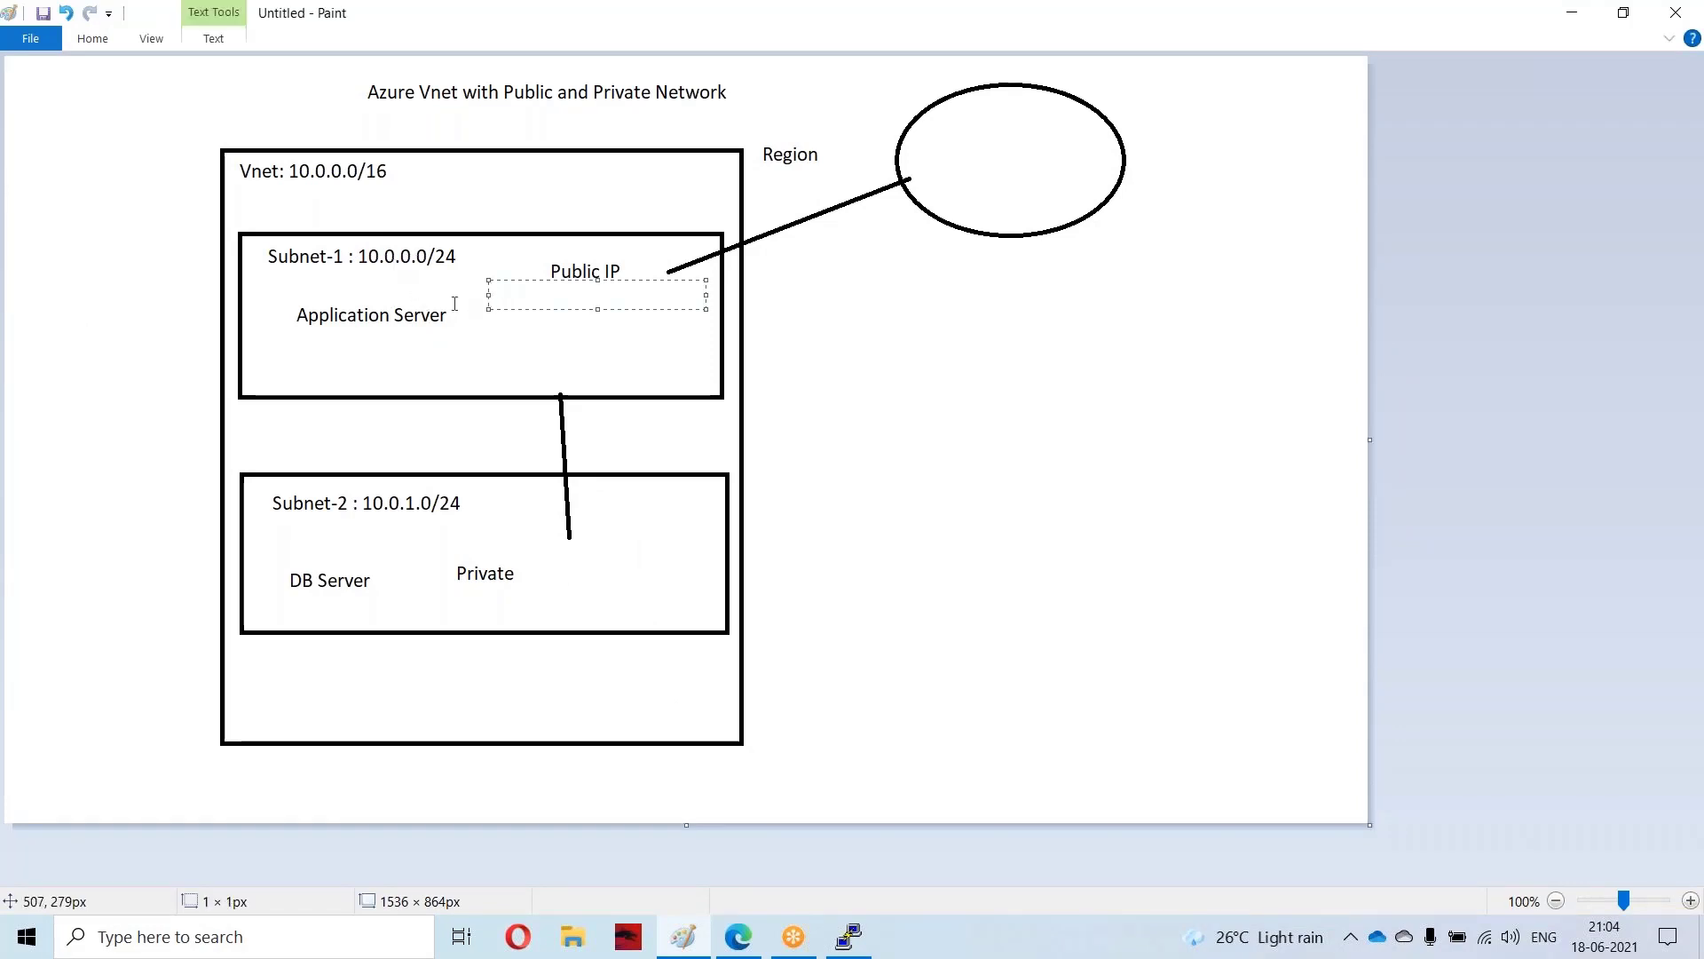
{"action": "left_click", "coordinate": [380, 543]}
{"action": "right_click", "coordinate": [590, 25]}
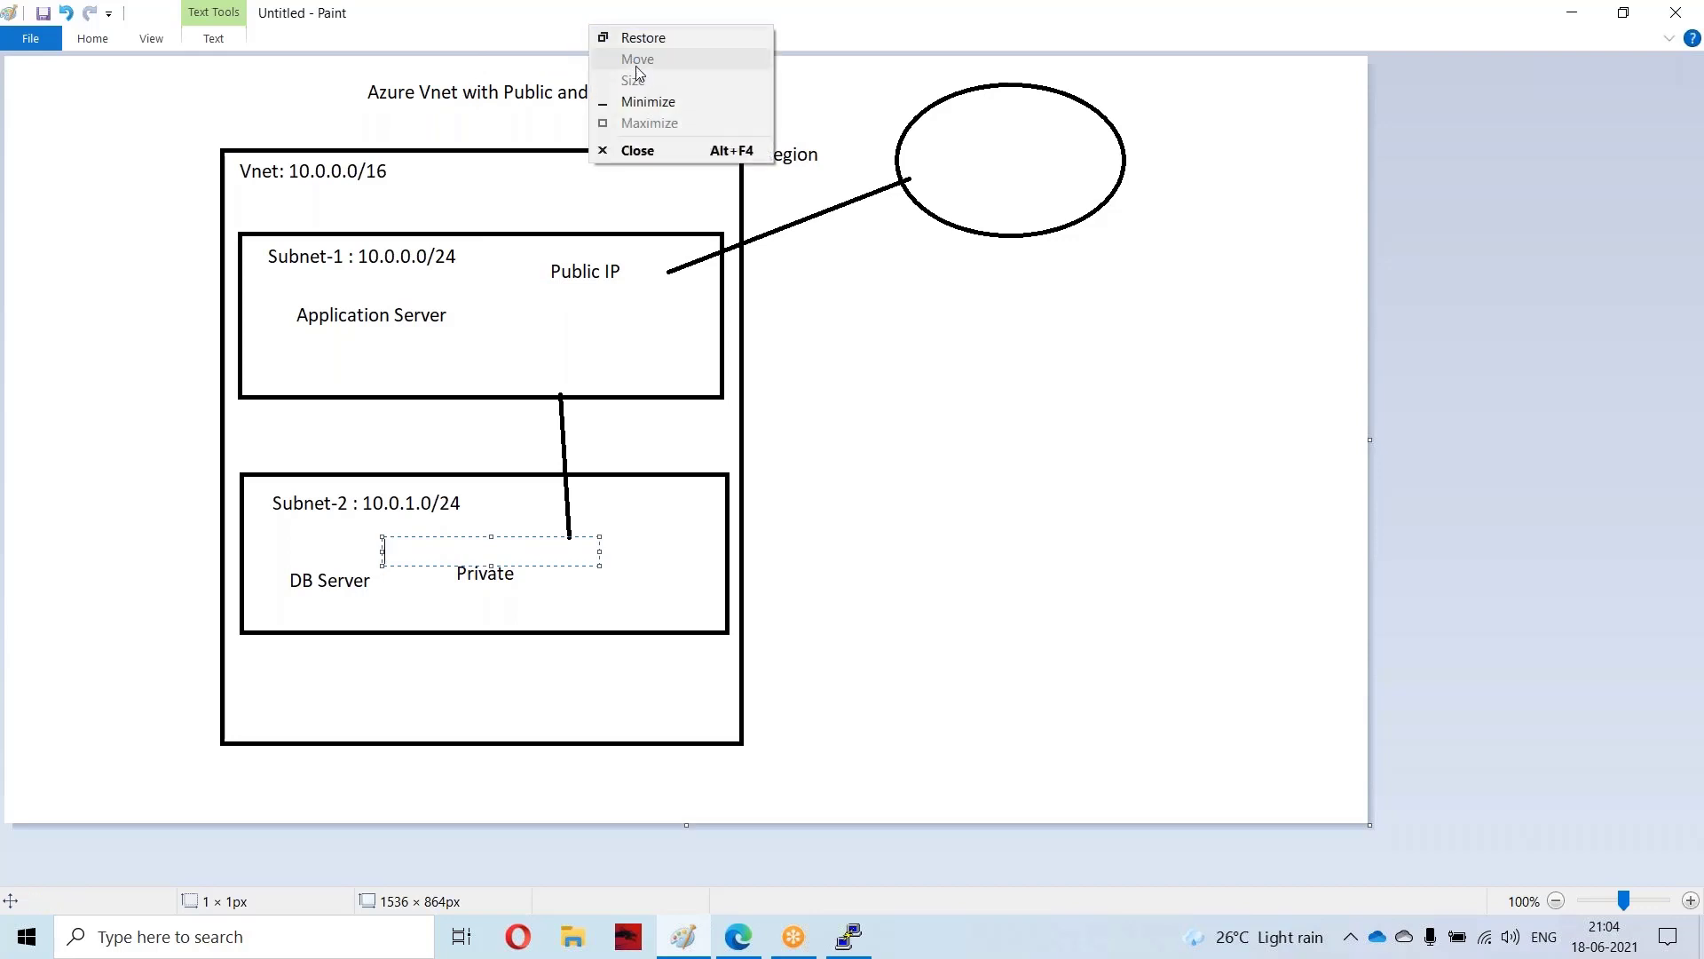
{"action": "left_click", "coordinate": [635, 101]}
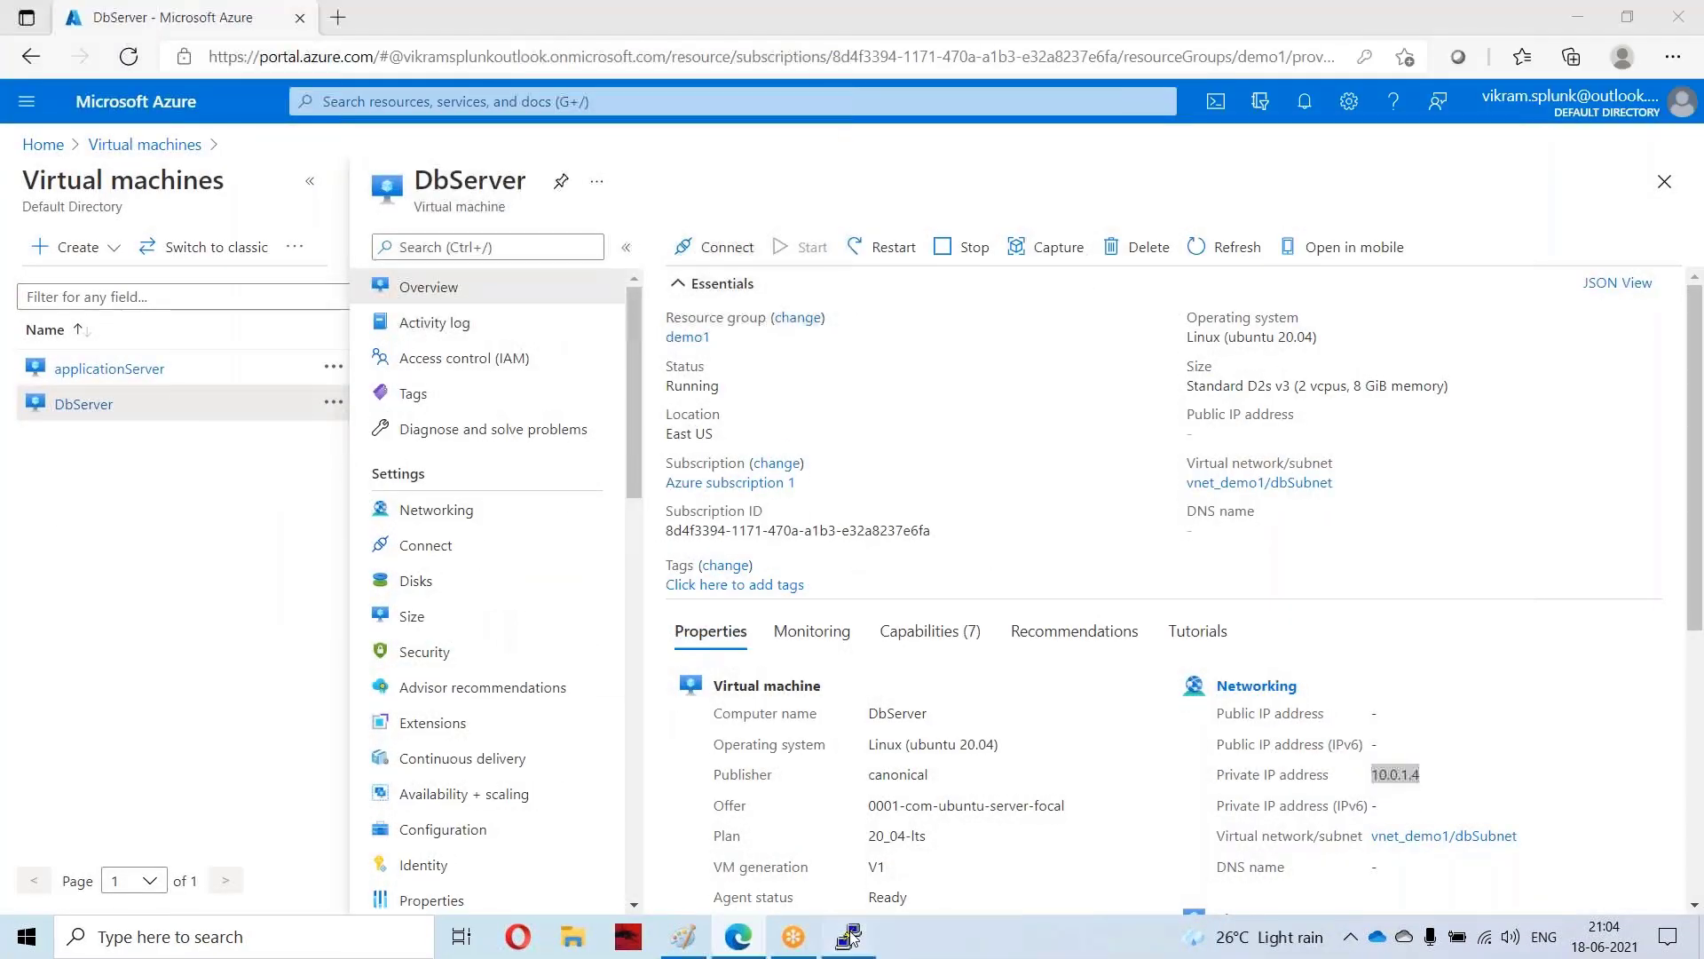
{"action": "left_click", "coordinate": [849, 936]}
{"action": "left_click", "coordinate": [717, 74]}
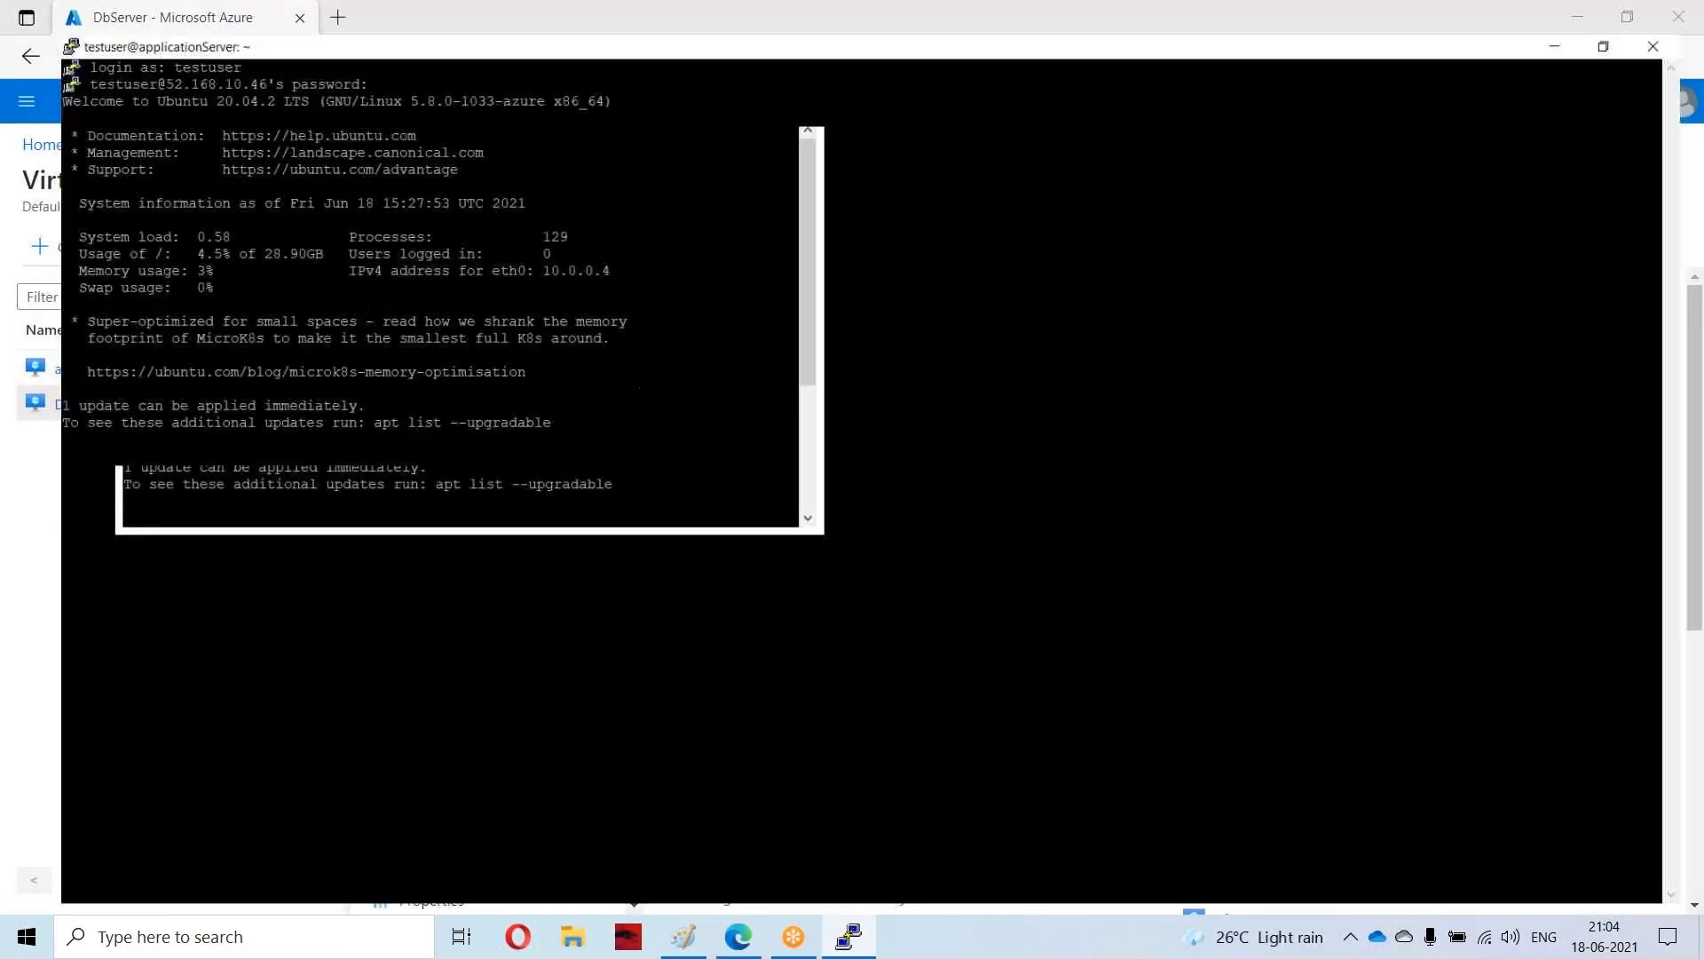
{"action": "key", "text": "Return"}
{"action": "key", "text": "Return"}
{"action": "key", "text": "Return"}
{"action": "key", "text": "Return"}
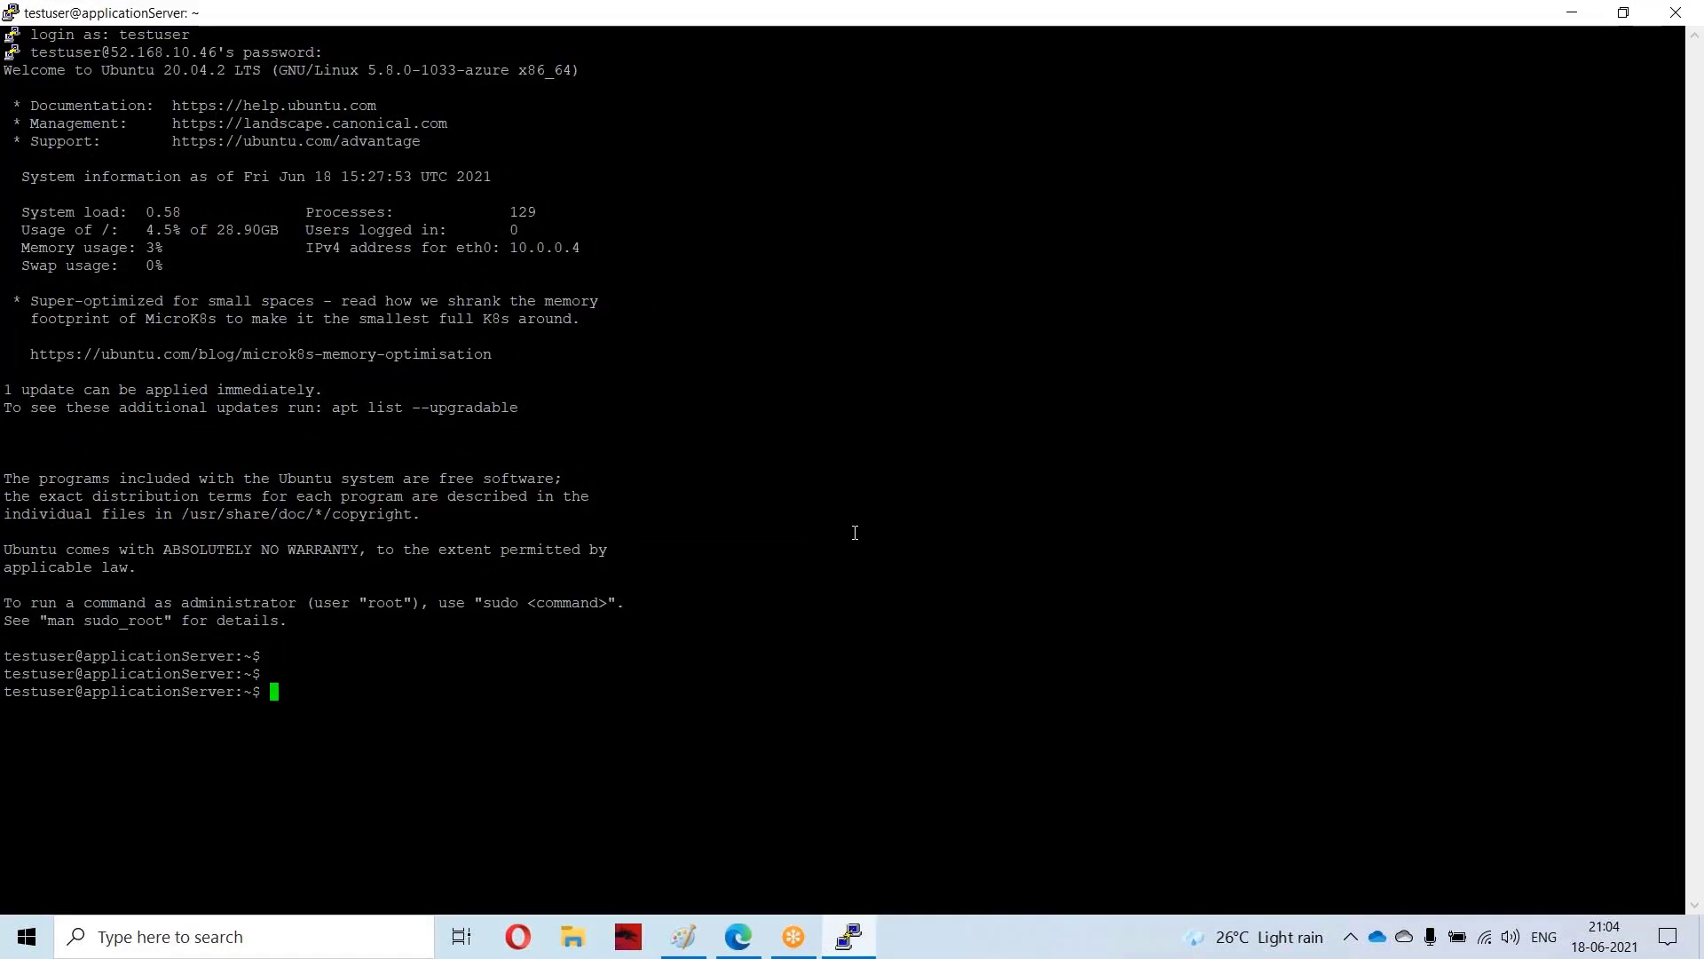
{"action": "type", "text": "ssh "}
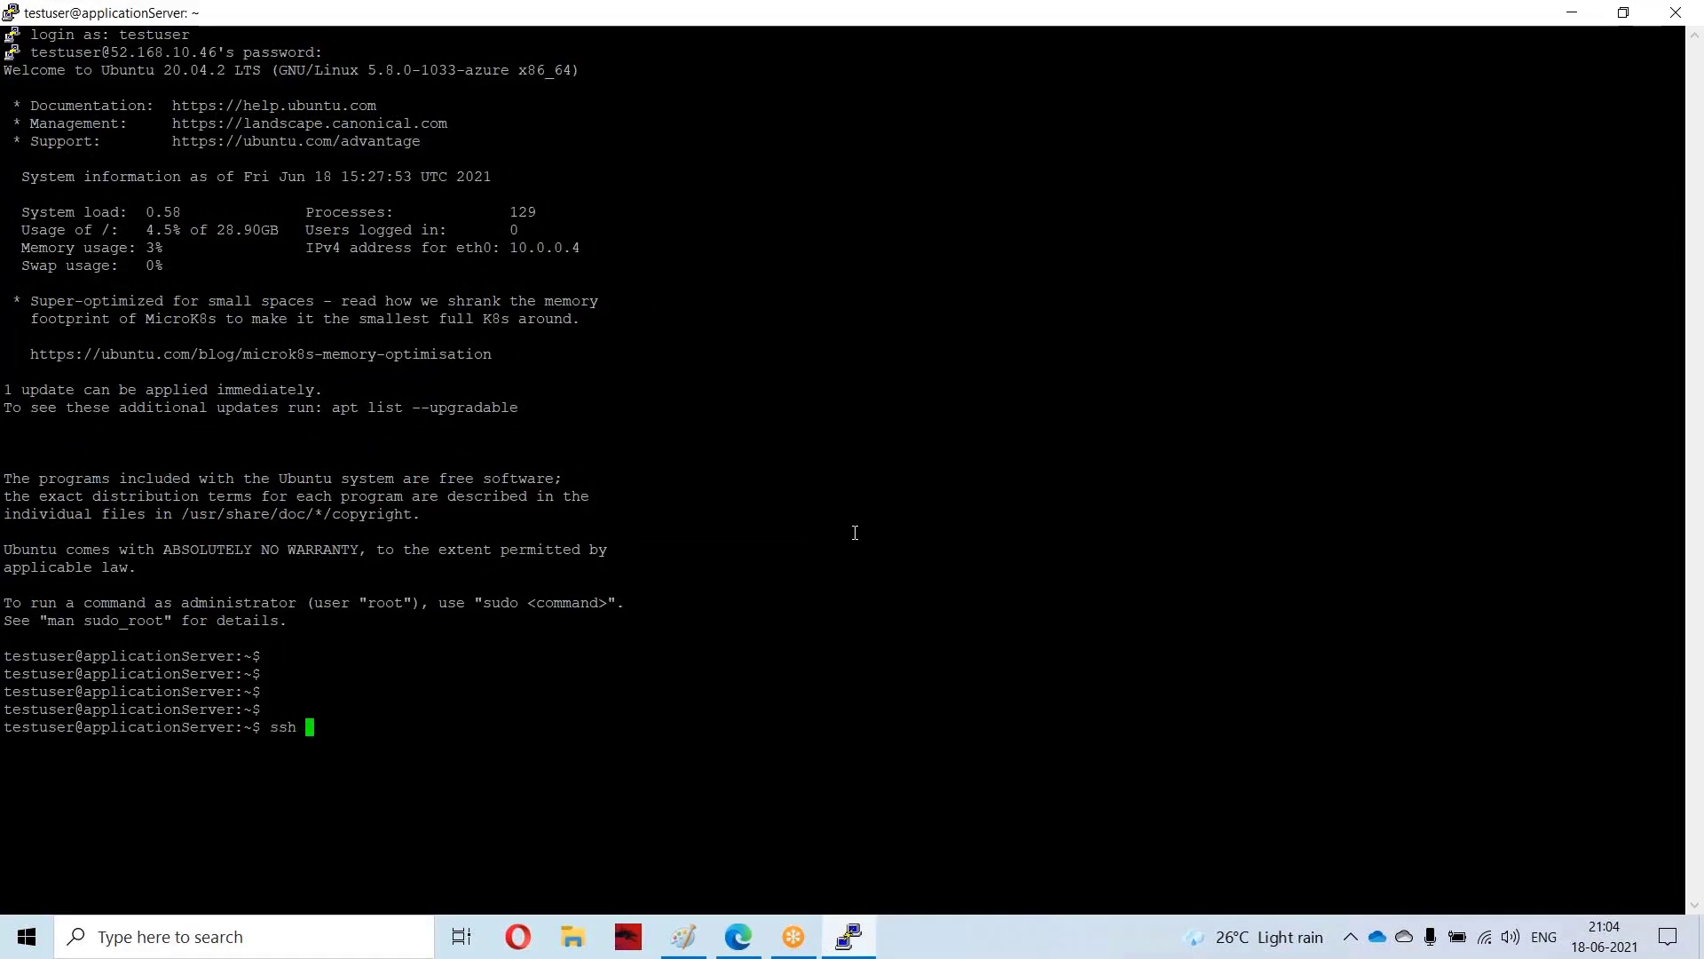
{"action": "type", "text": "-X testuser@10.0.1.4"}
{"action": "key", "text": "Return"}
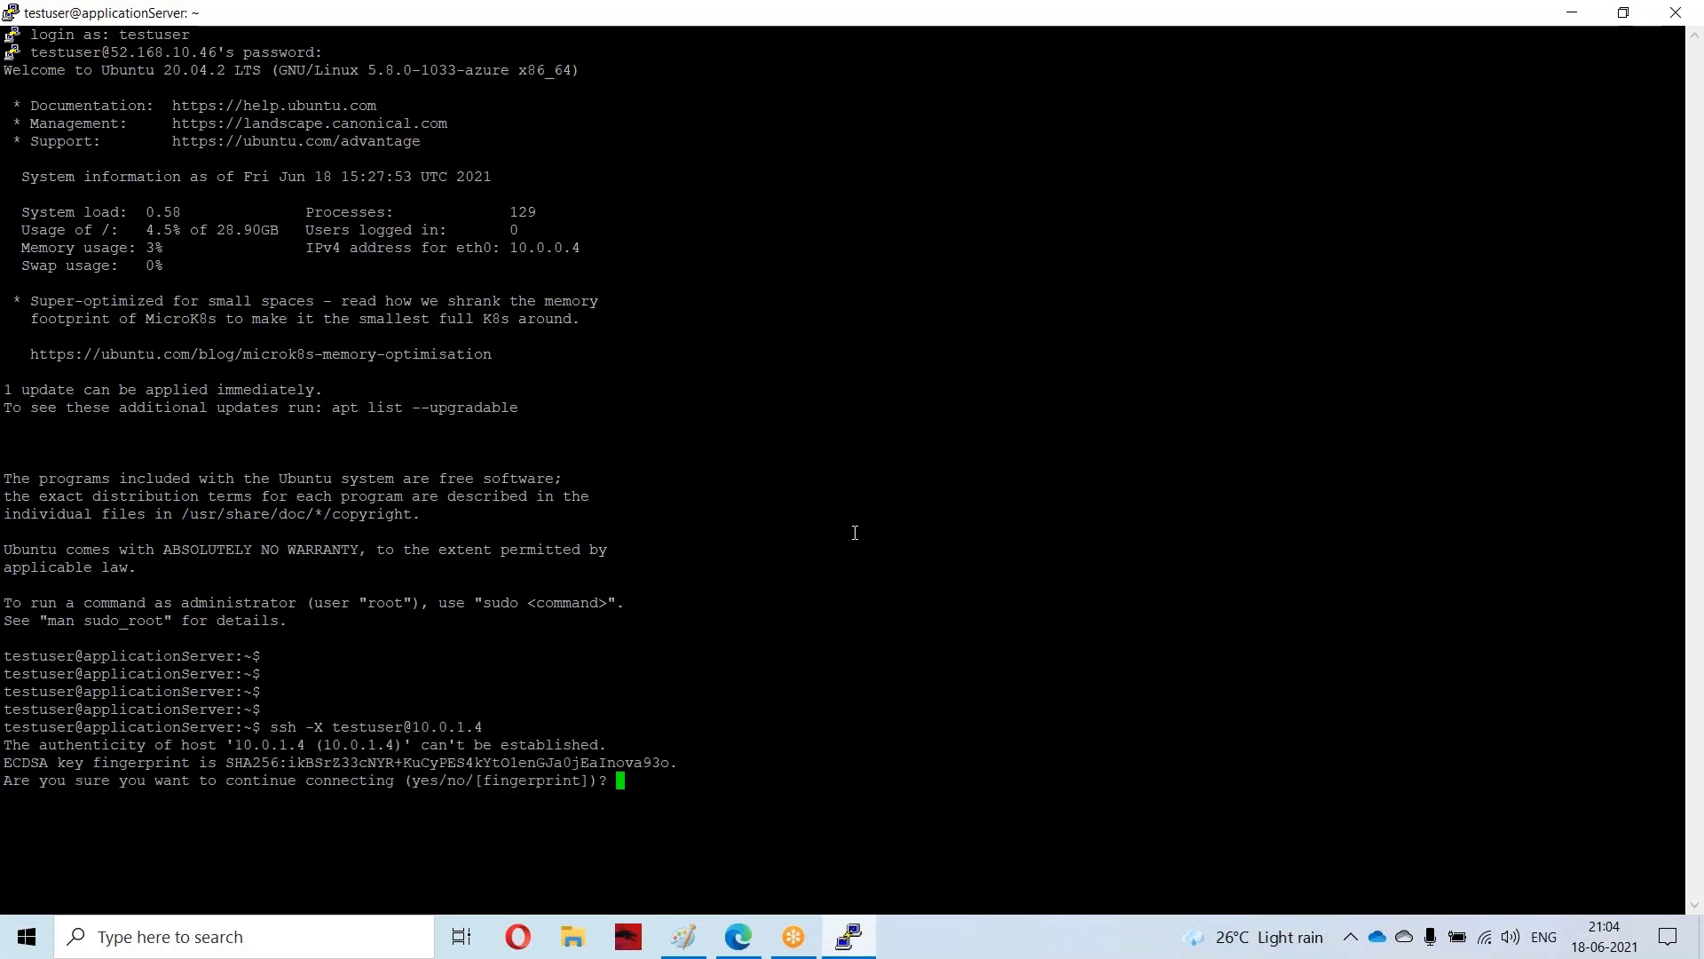
Step: Accept DbServer's host key with yes and enter the testuser account password to log in
{"action": "type", "text": "yes"}
{"action": "key", "text": "Return"}
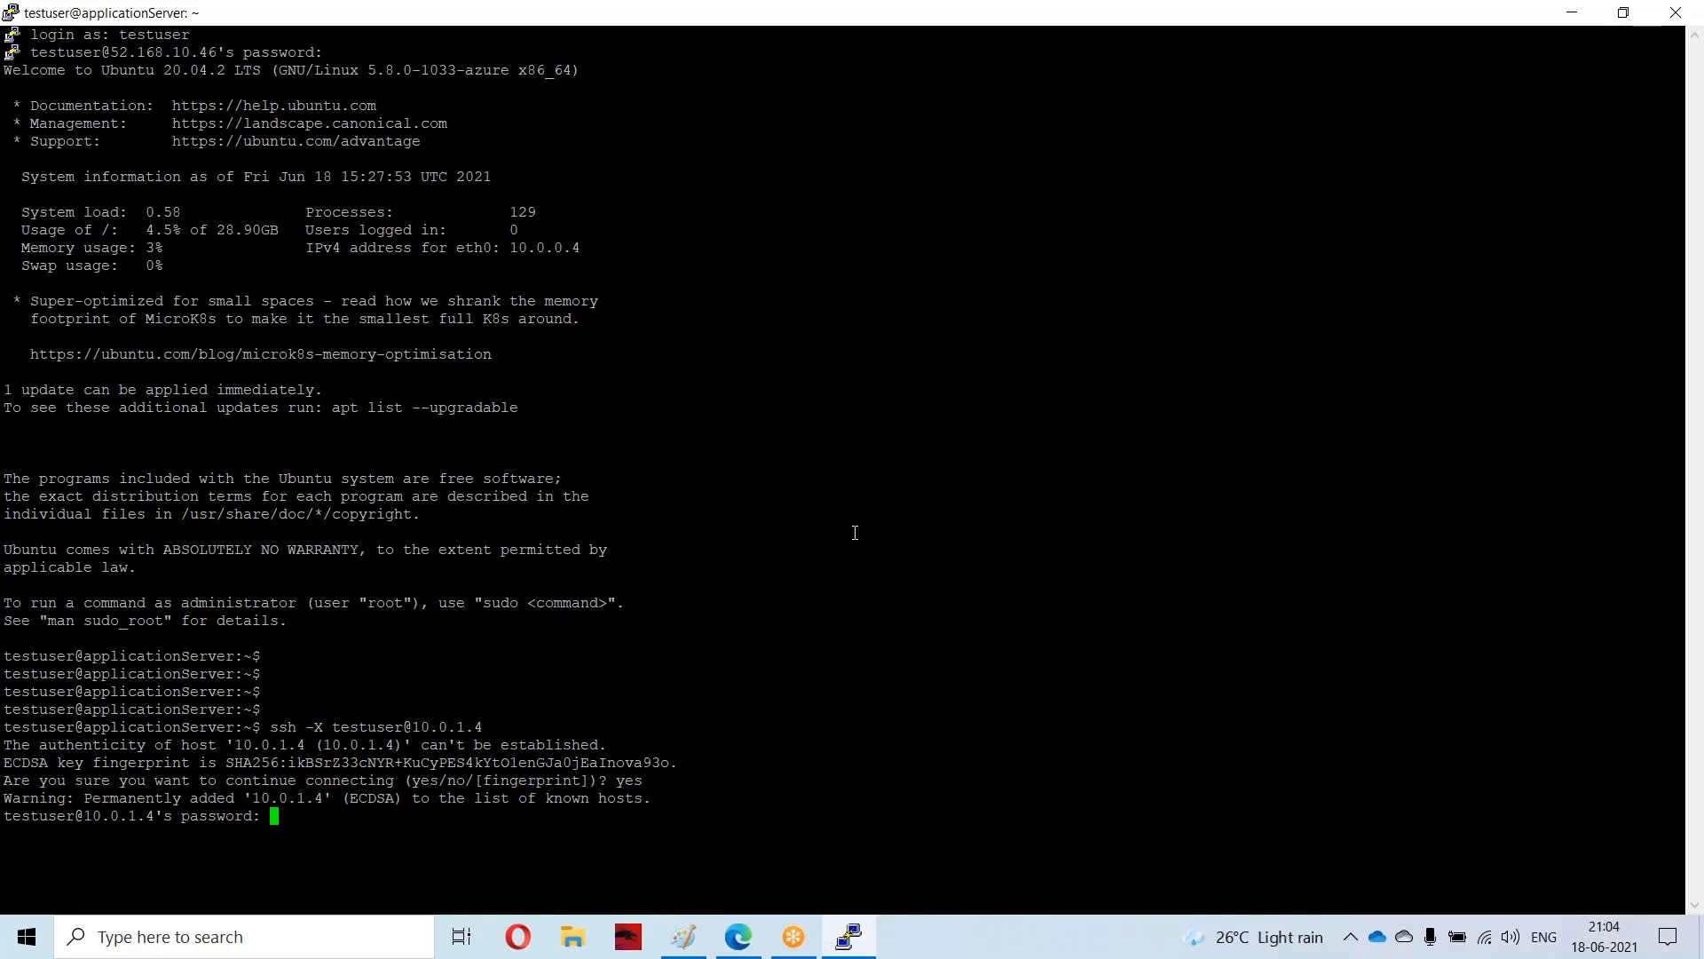
{"action": "key", "text": "Return"}
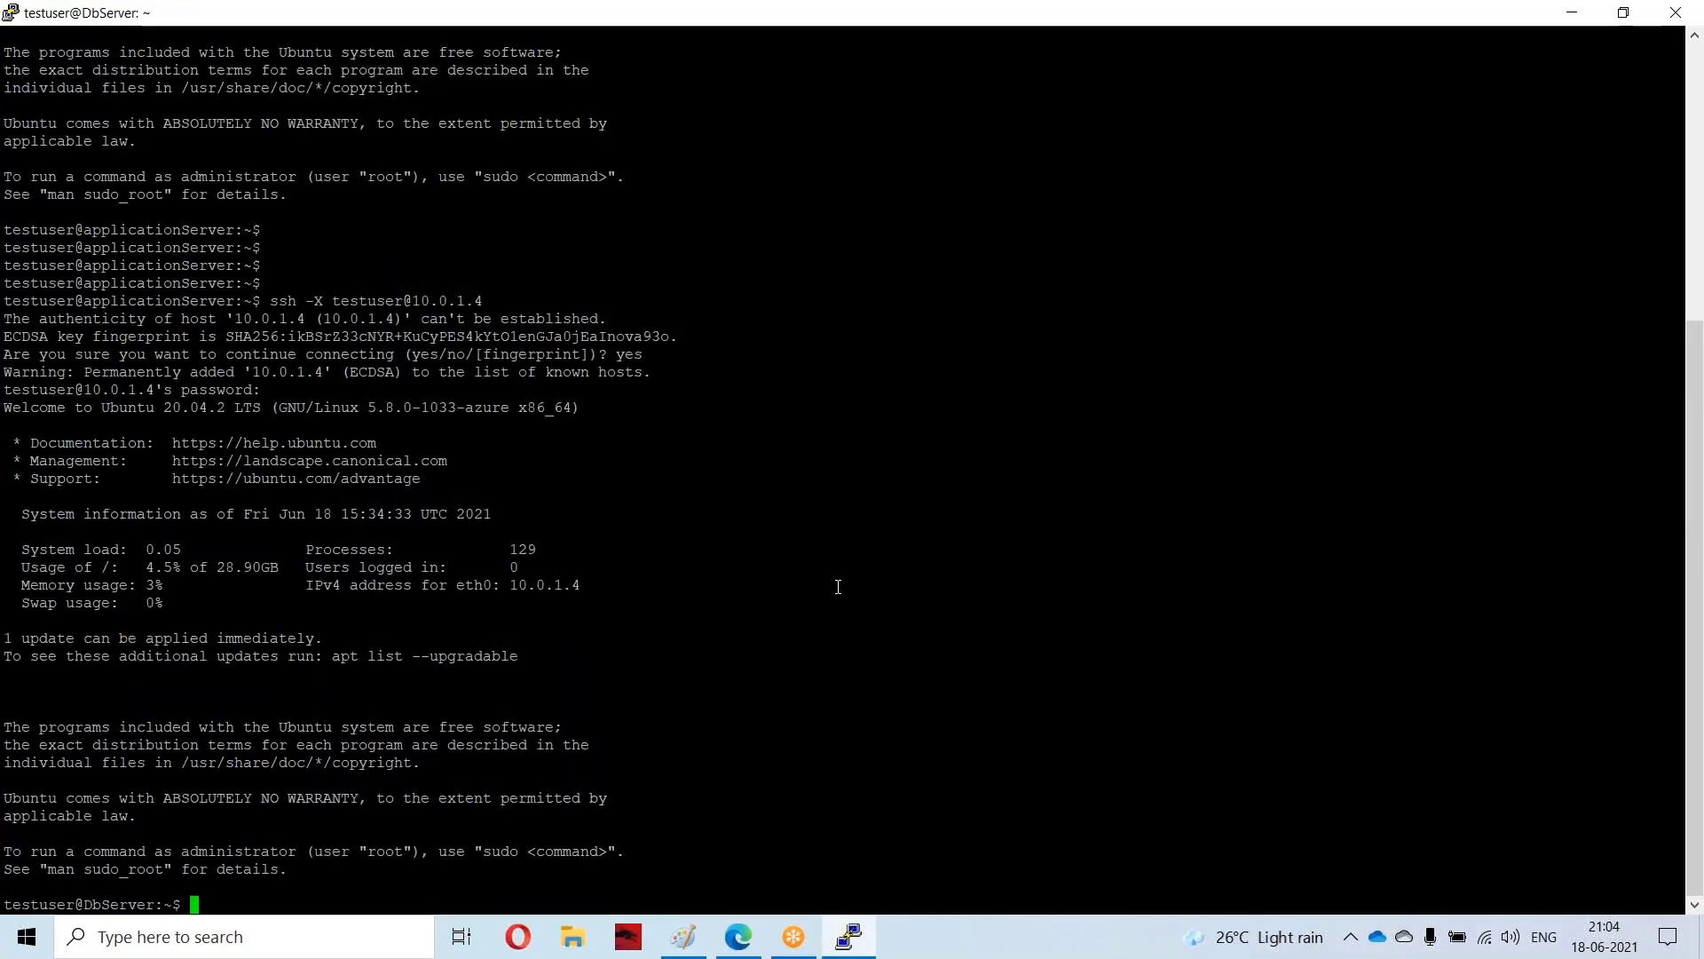
Step: Clear the DbServer terminal, list its network interfaces with ip a, and check the host name in the prompt
{"action": "key", "text": "ctrl+l"}
{"action": "scroll", "coordinate": [843, 577], "scroll_direction": "up", "scroll_amount": 10}
{"action": "scroll", "coordinate": [846, 570], "scroll_direction": "down", "scroll_amount": 10}
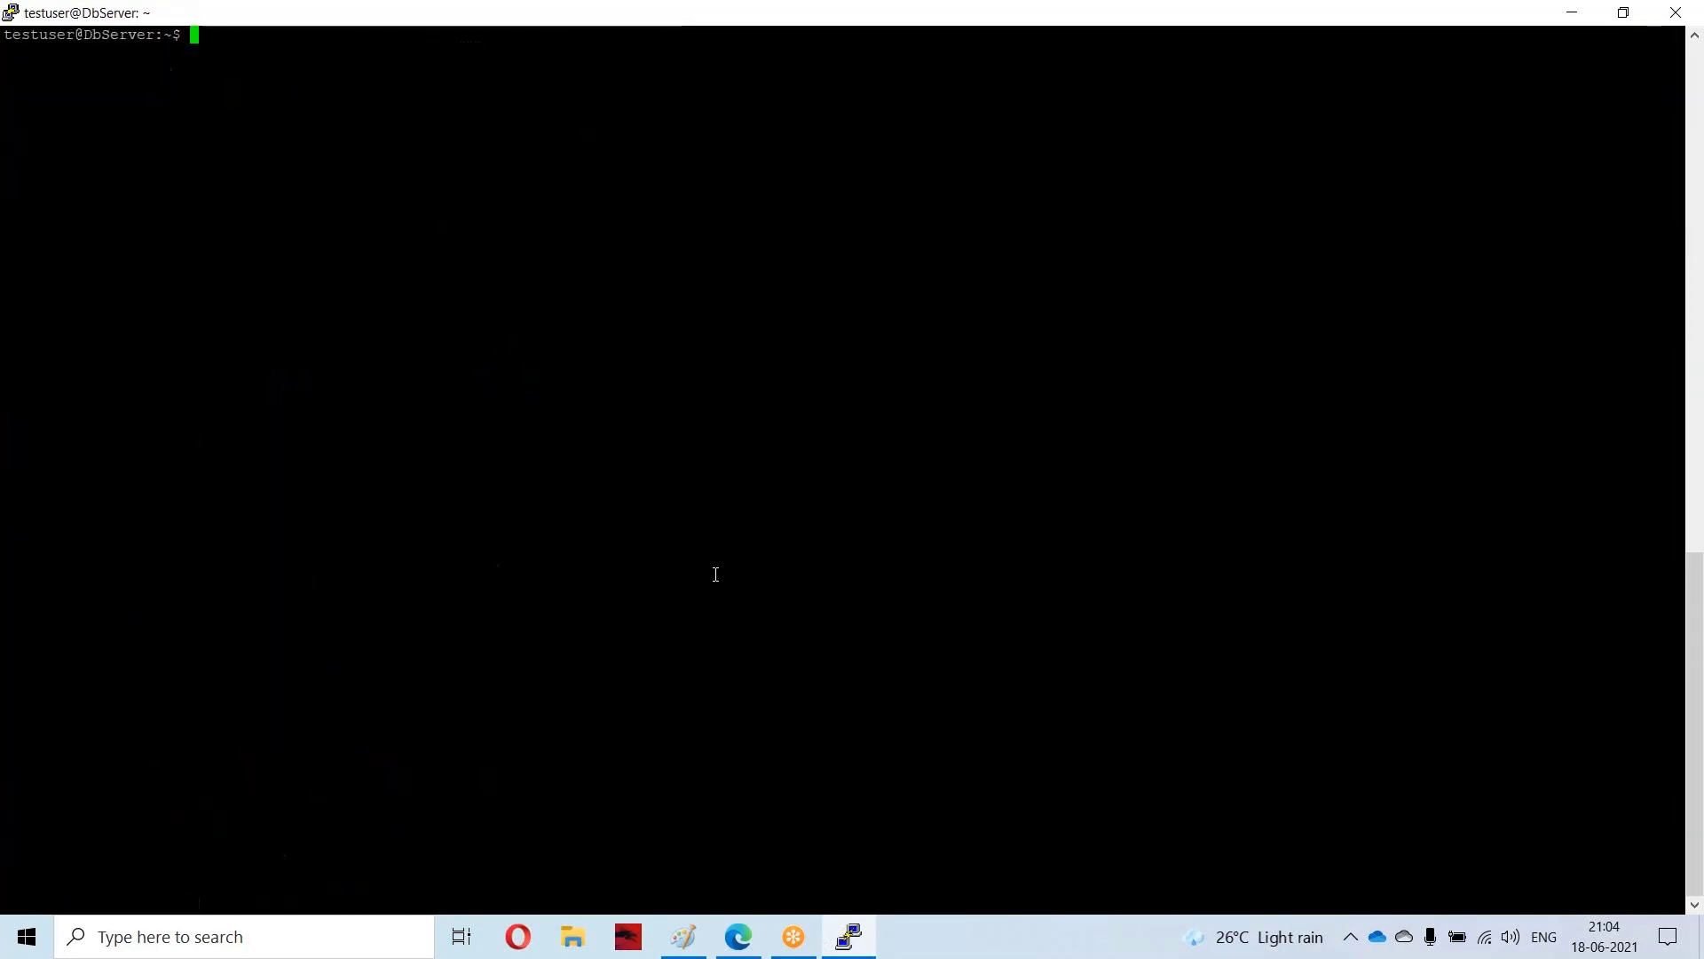
{"action": "right_click", "coordinate": [337, 24]}
{"action": "left_click", "coordinate": [129, 302]}
{"action": "type", "text": "ip"}
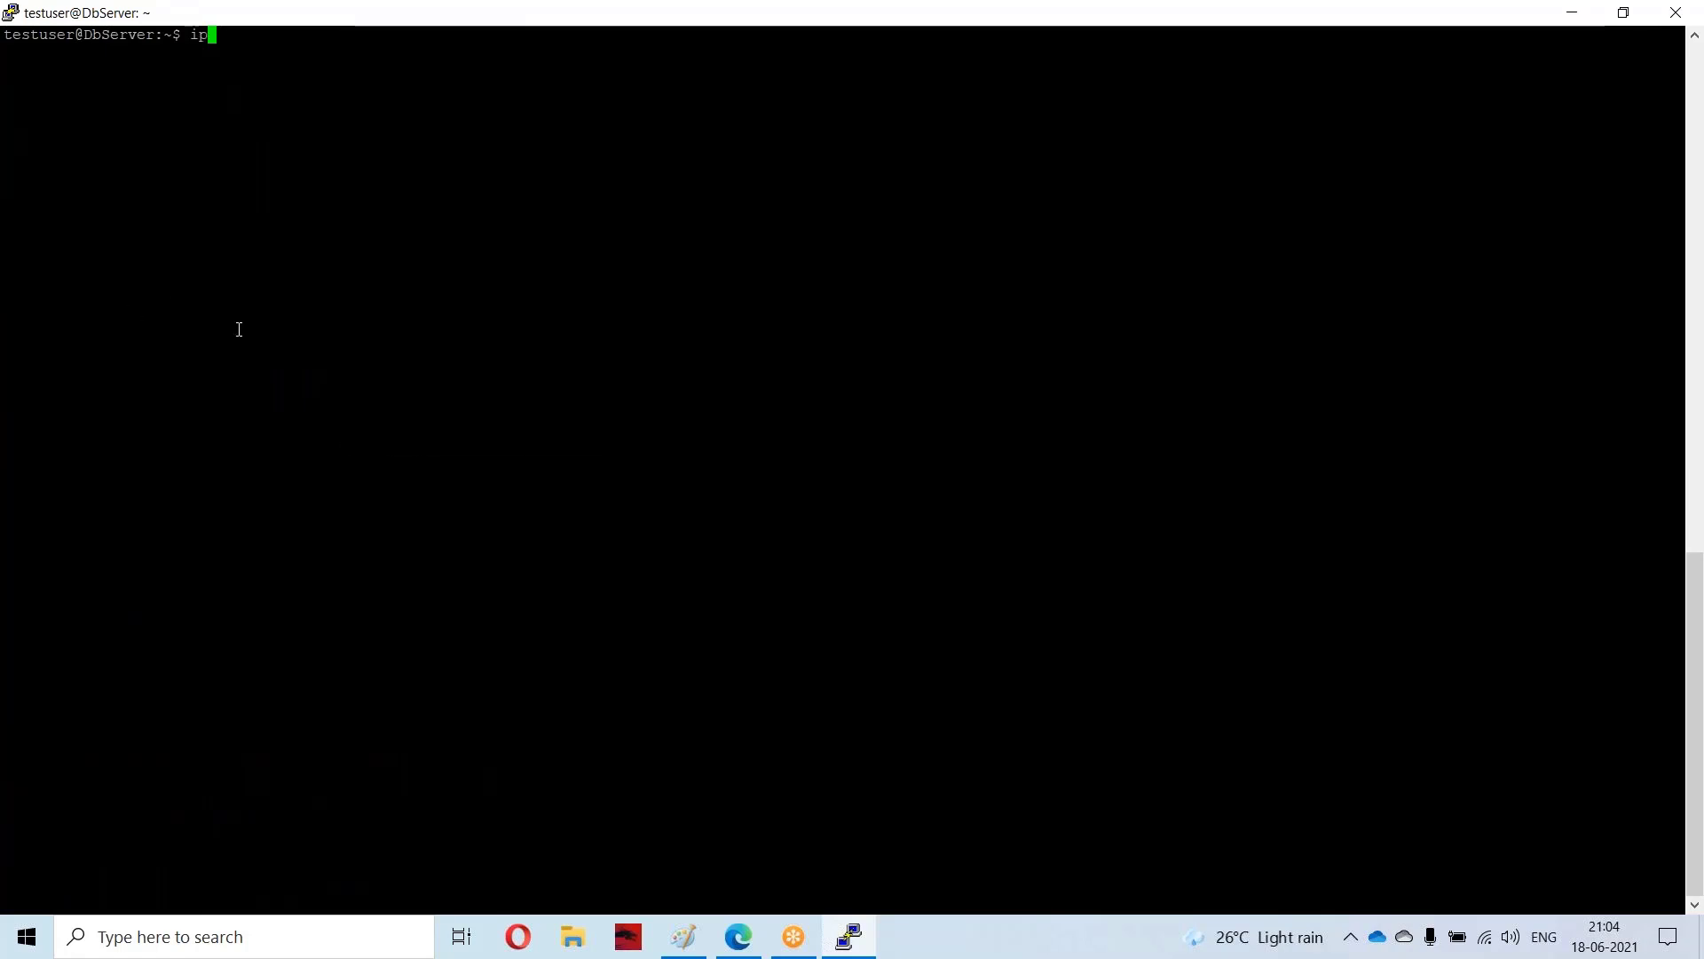
{"action": "type", "text": " a"}
{"action": "key", "text": "Return"}
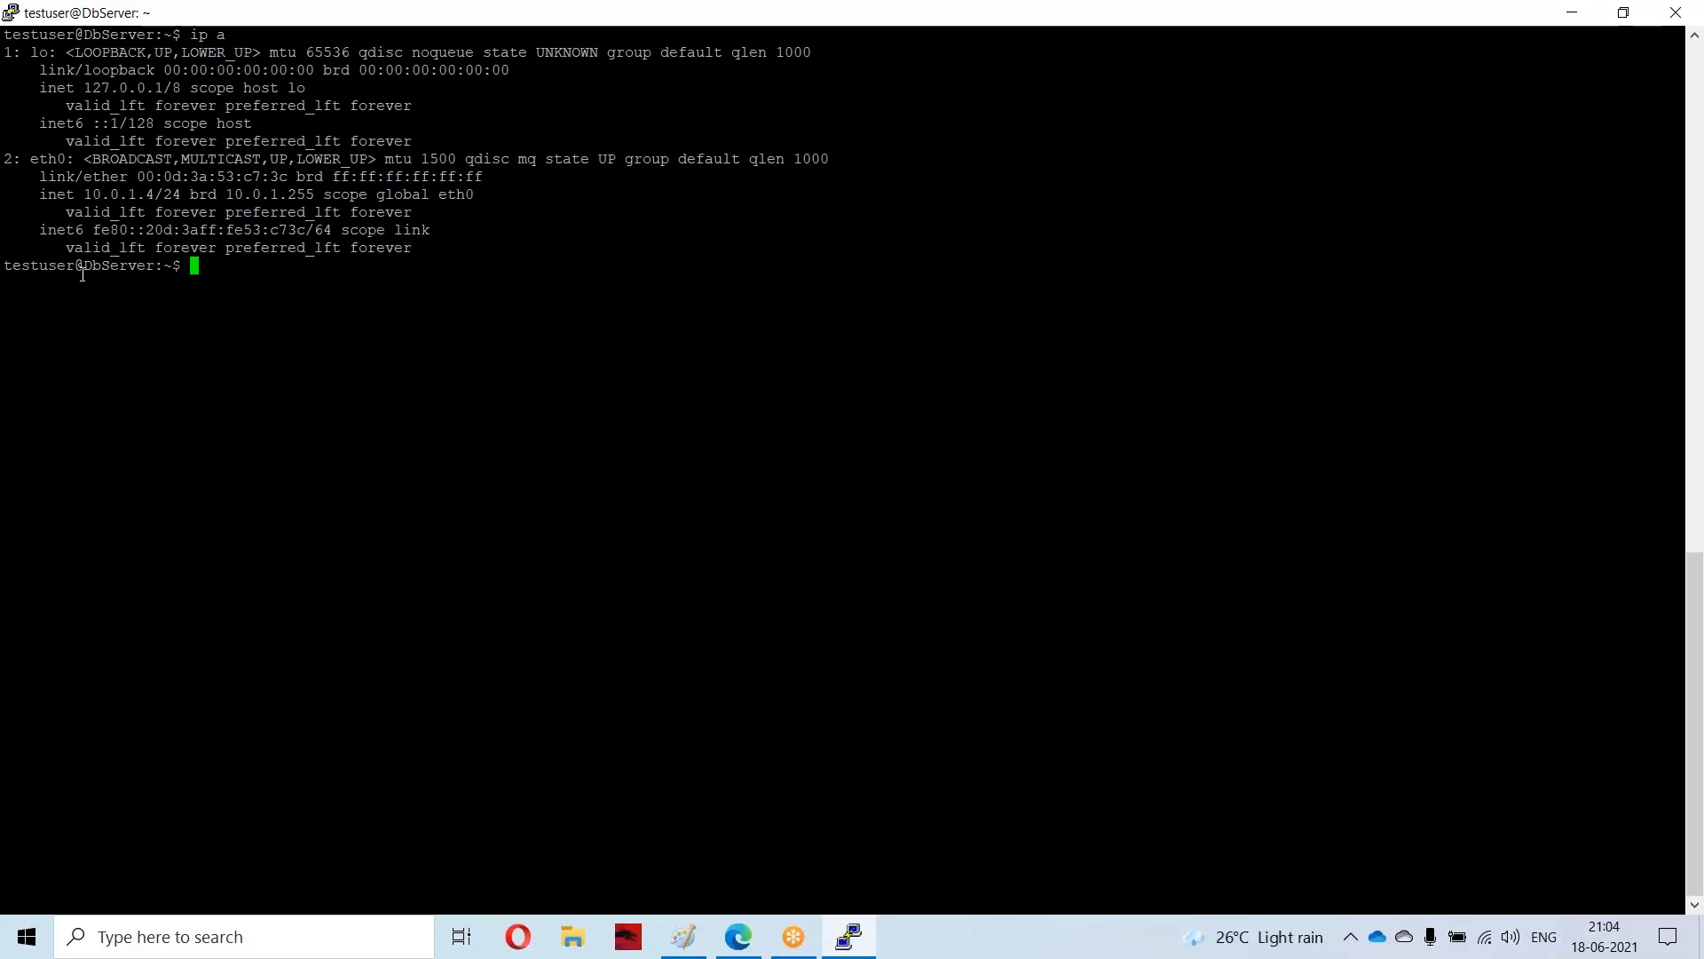
{"action": "left_click_drag", "start_coordinate": [83, 274], "coordinate": [153, 270]}
Step: Return to the Paint diagram and review the private DB server in Subnet-2 and its link to Subnet-1
{"action": "left_click", "coordinate": [683, 937]}
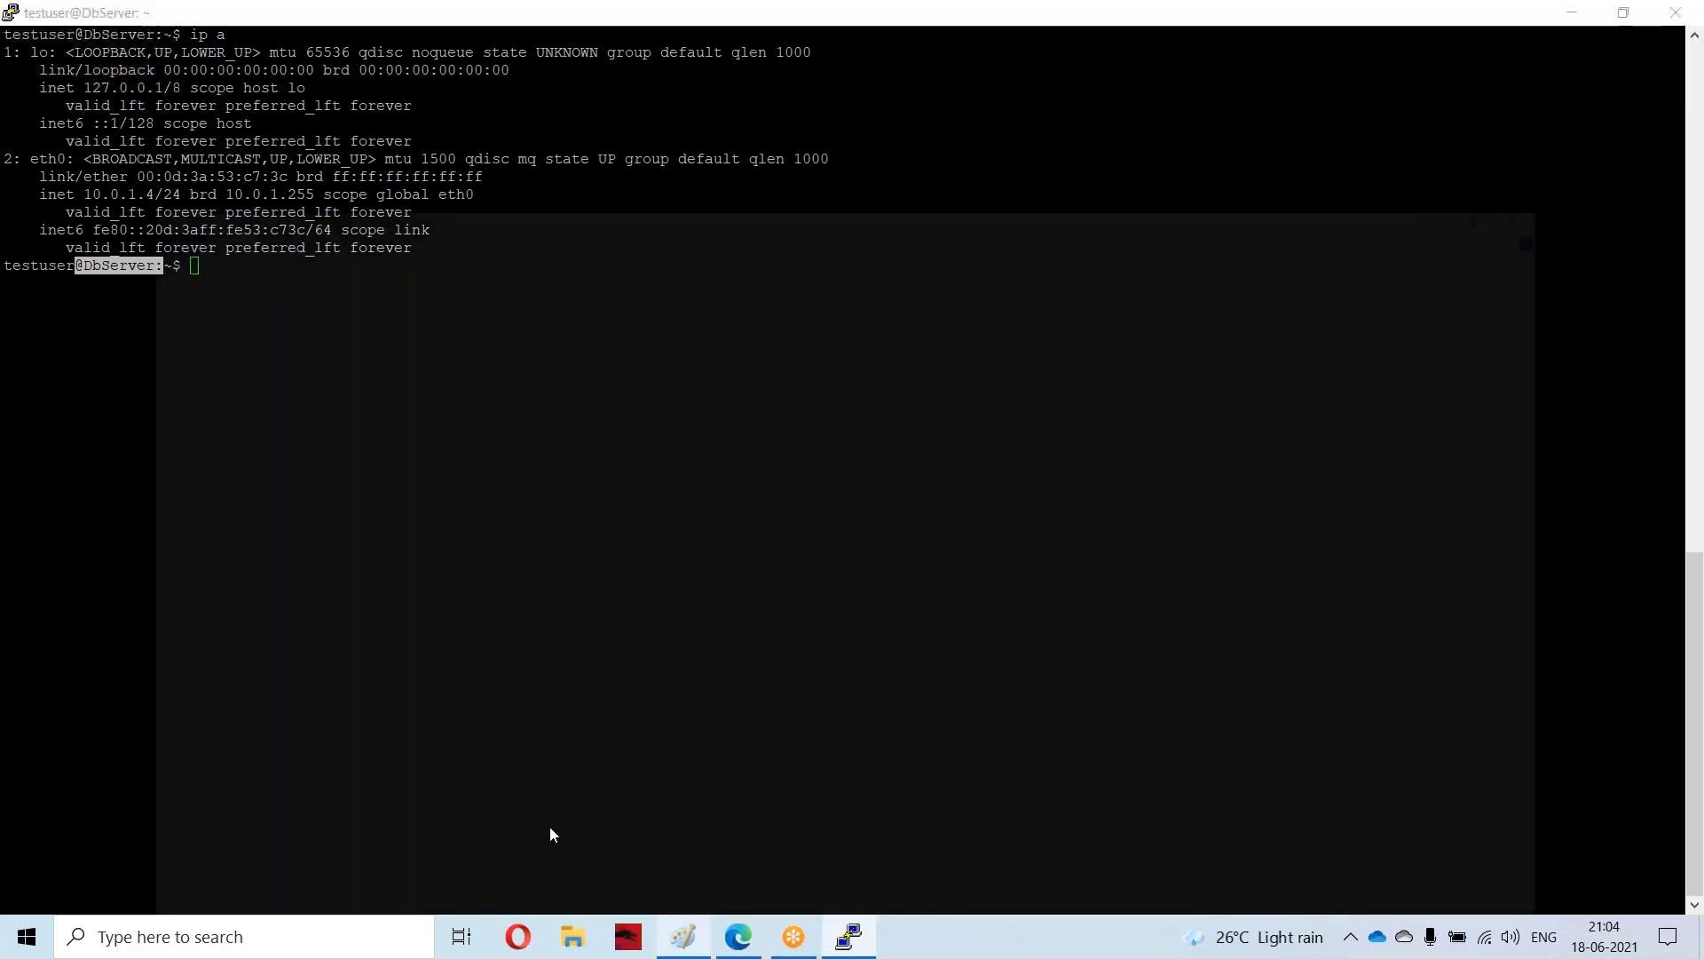
{"action": "left_click", "coordinate": [354, 514]}
{"action": "left_click", "coordinate": [339, 530]}
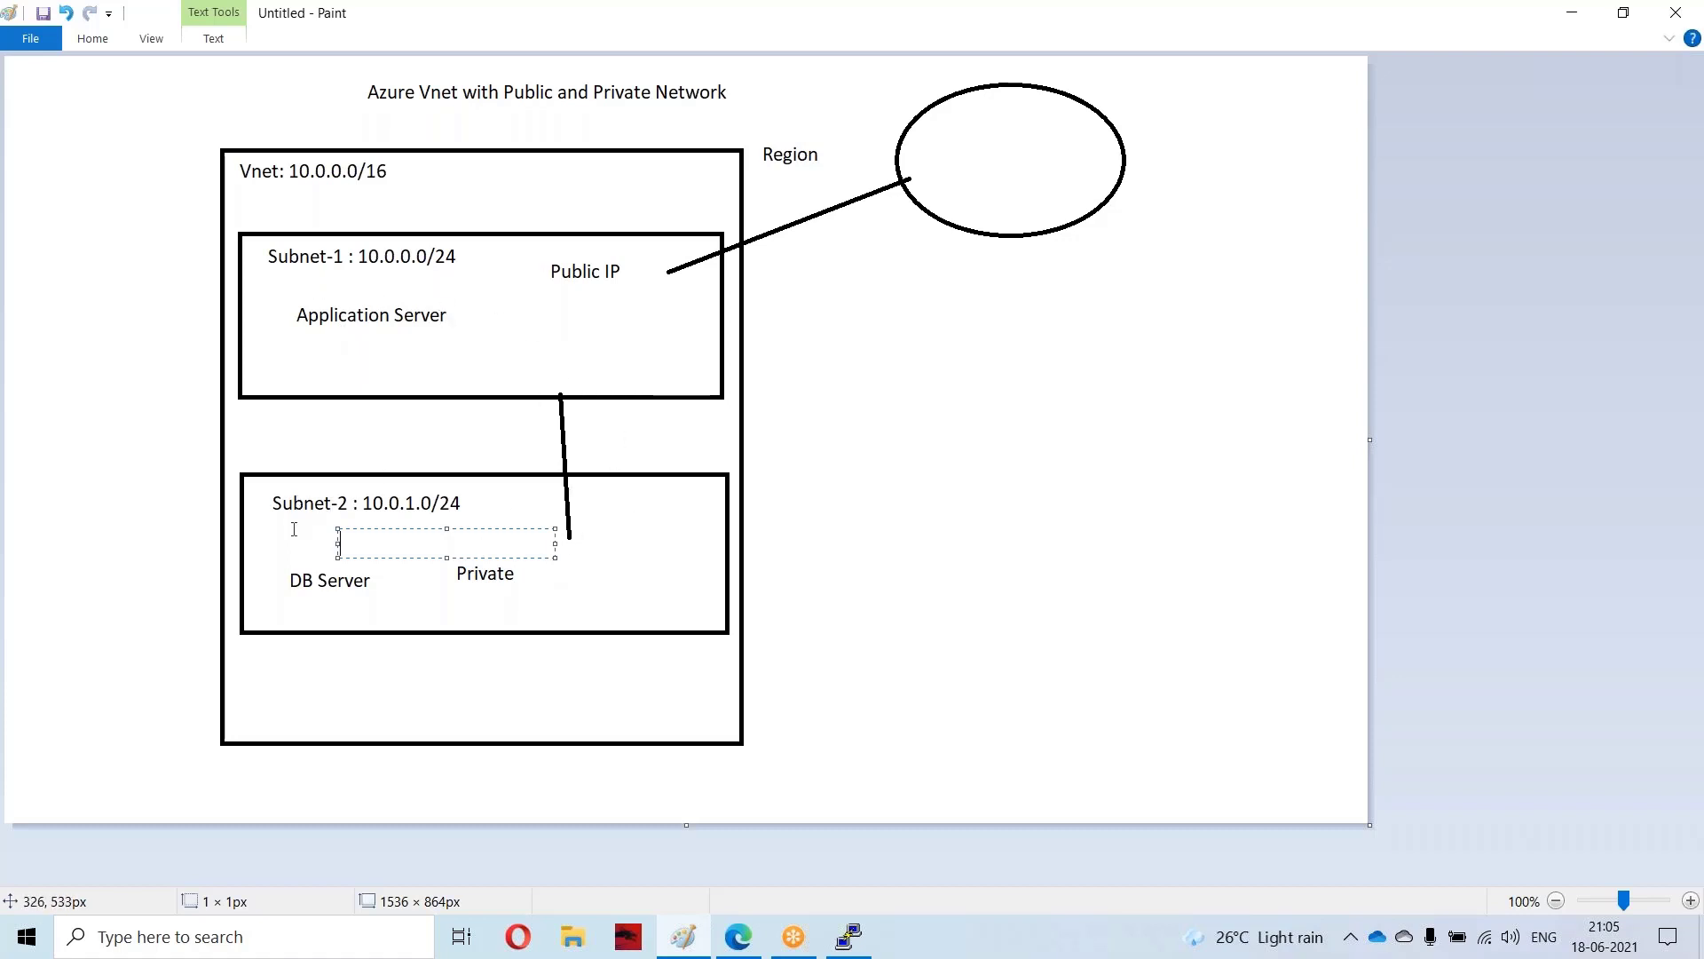
{"action": "left_click", "coordinate": [624, 568]}
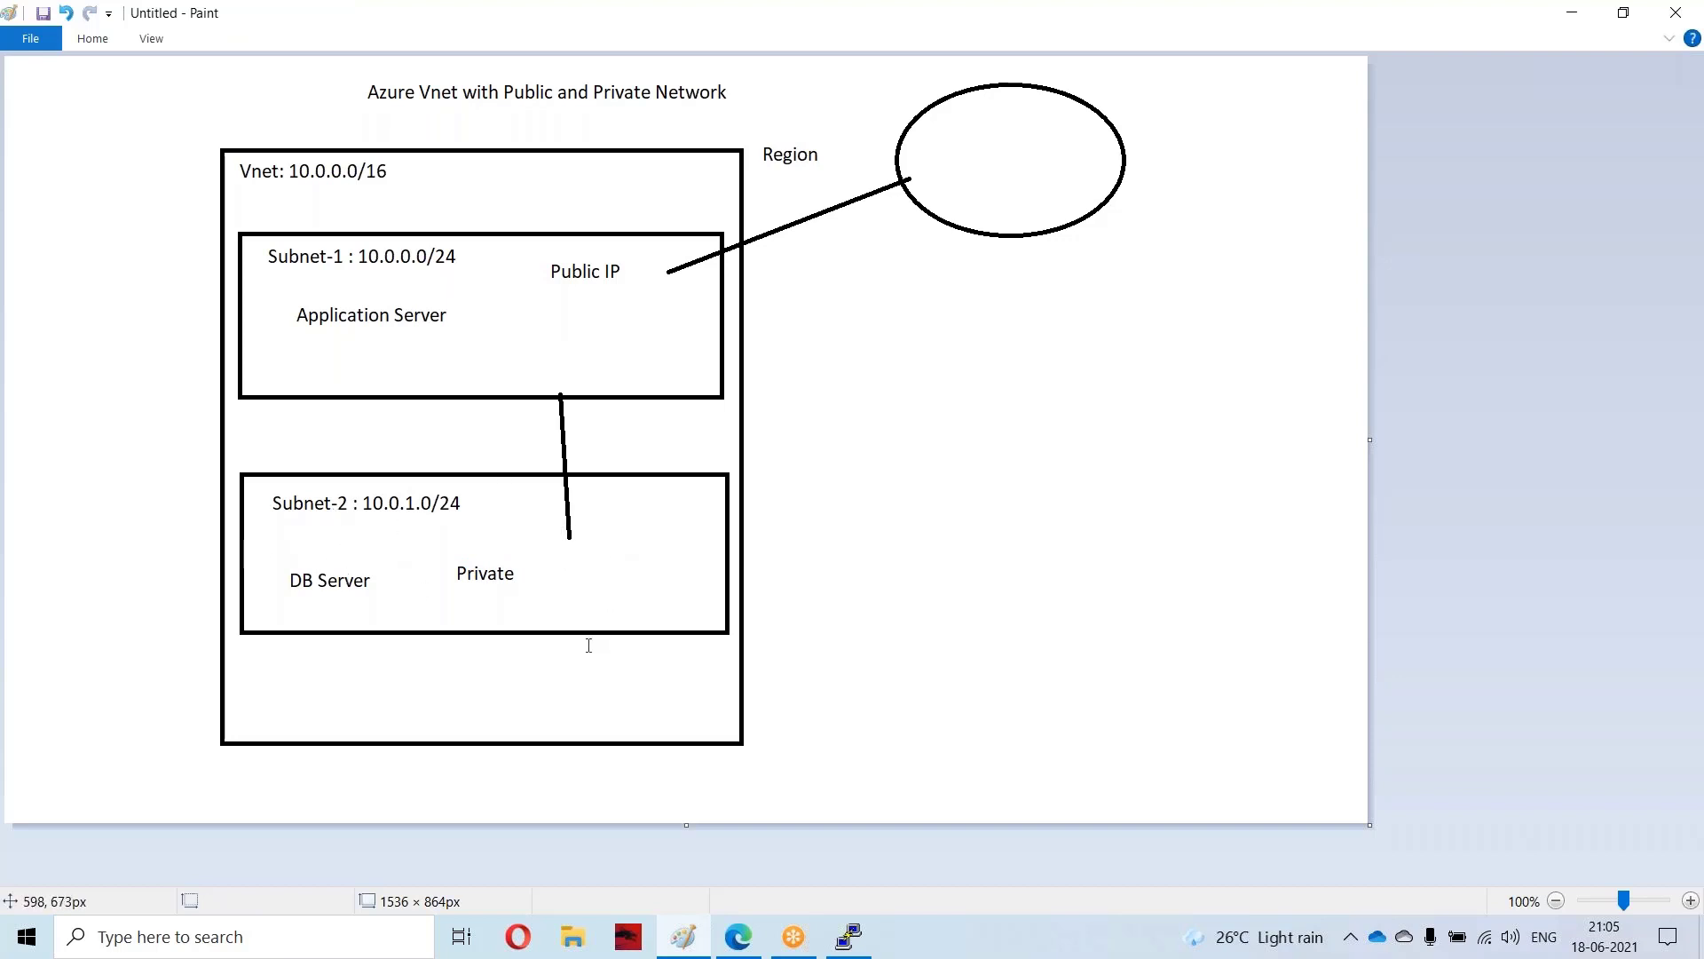
{"action": "right_click", "coordinate": [642, 23]}
{"action": "left_click", "coordinate": [771, 102]}
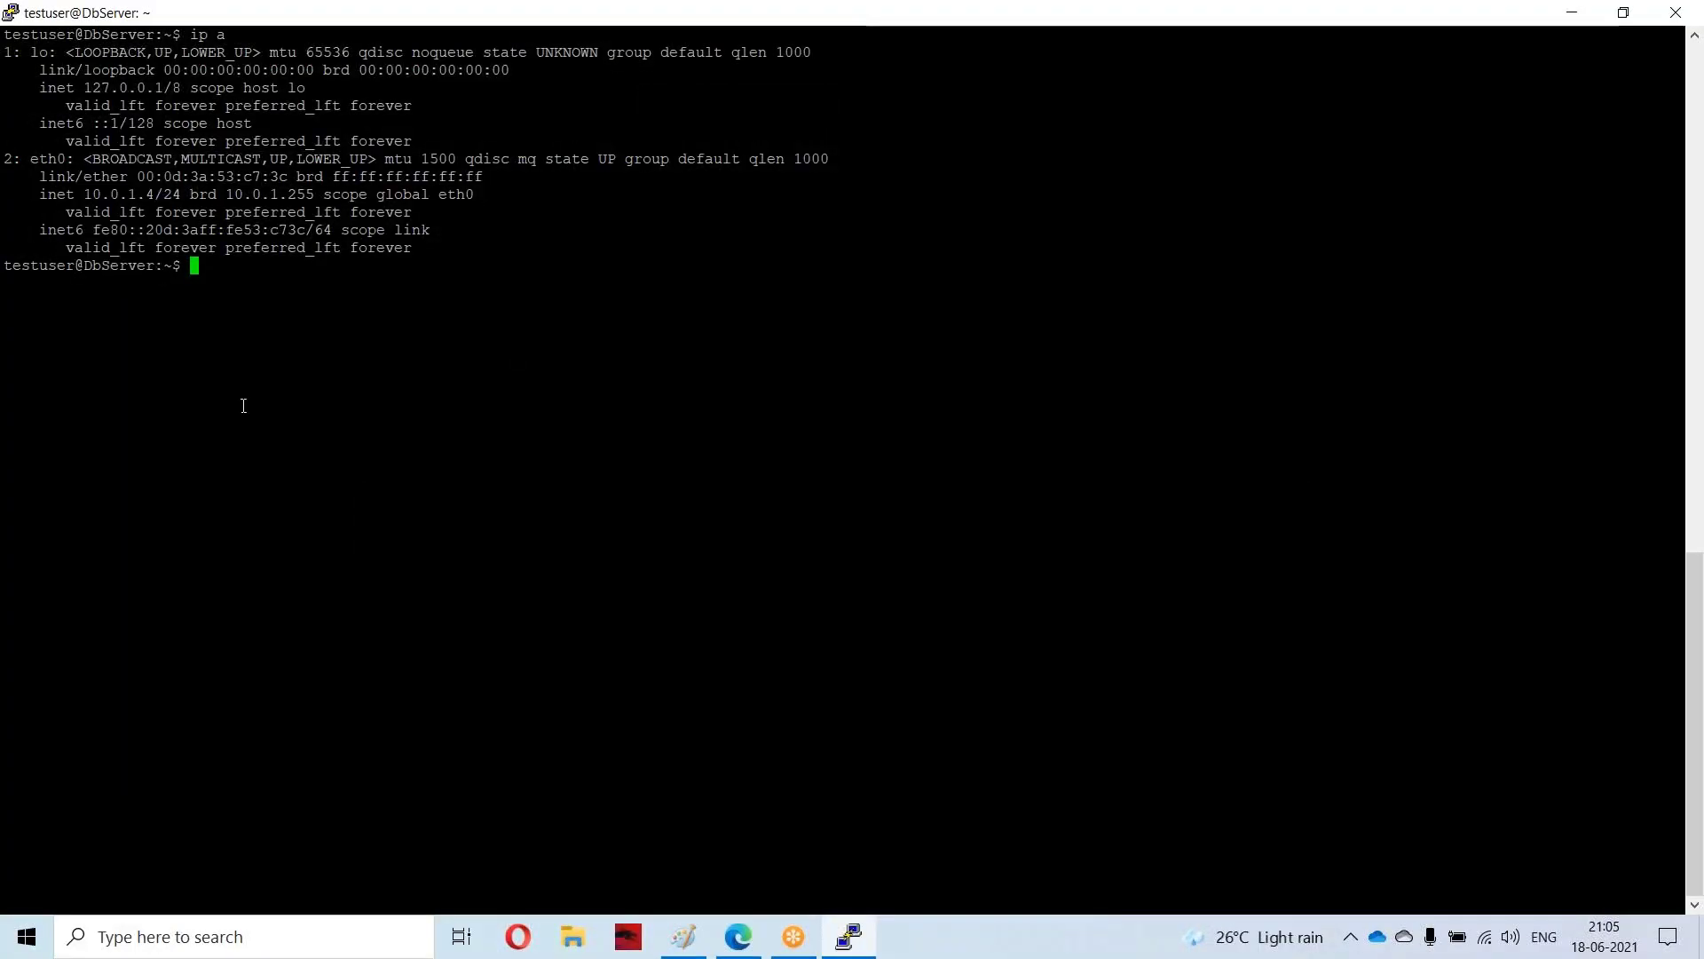
Step: Run ip a again on DbServer and compare the eth0 address with the private IP address in the Azure portal
{"action": "type", "text": "ip a"}
{"action": "key", "text": "Return"}
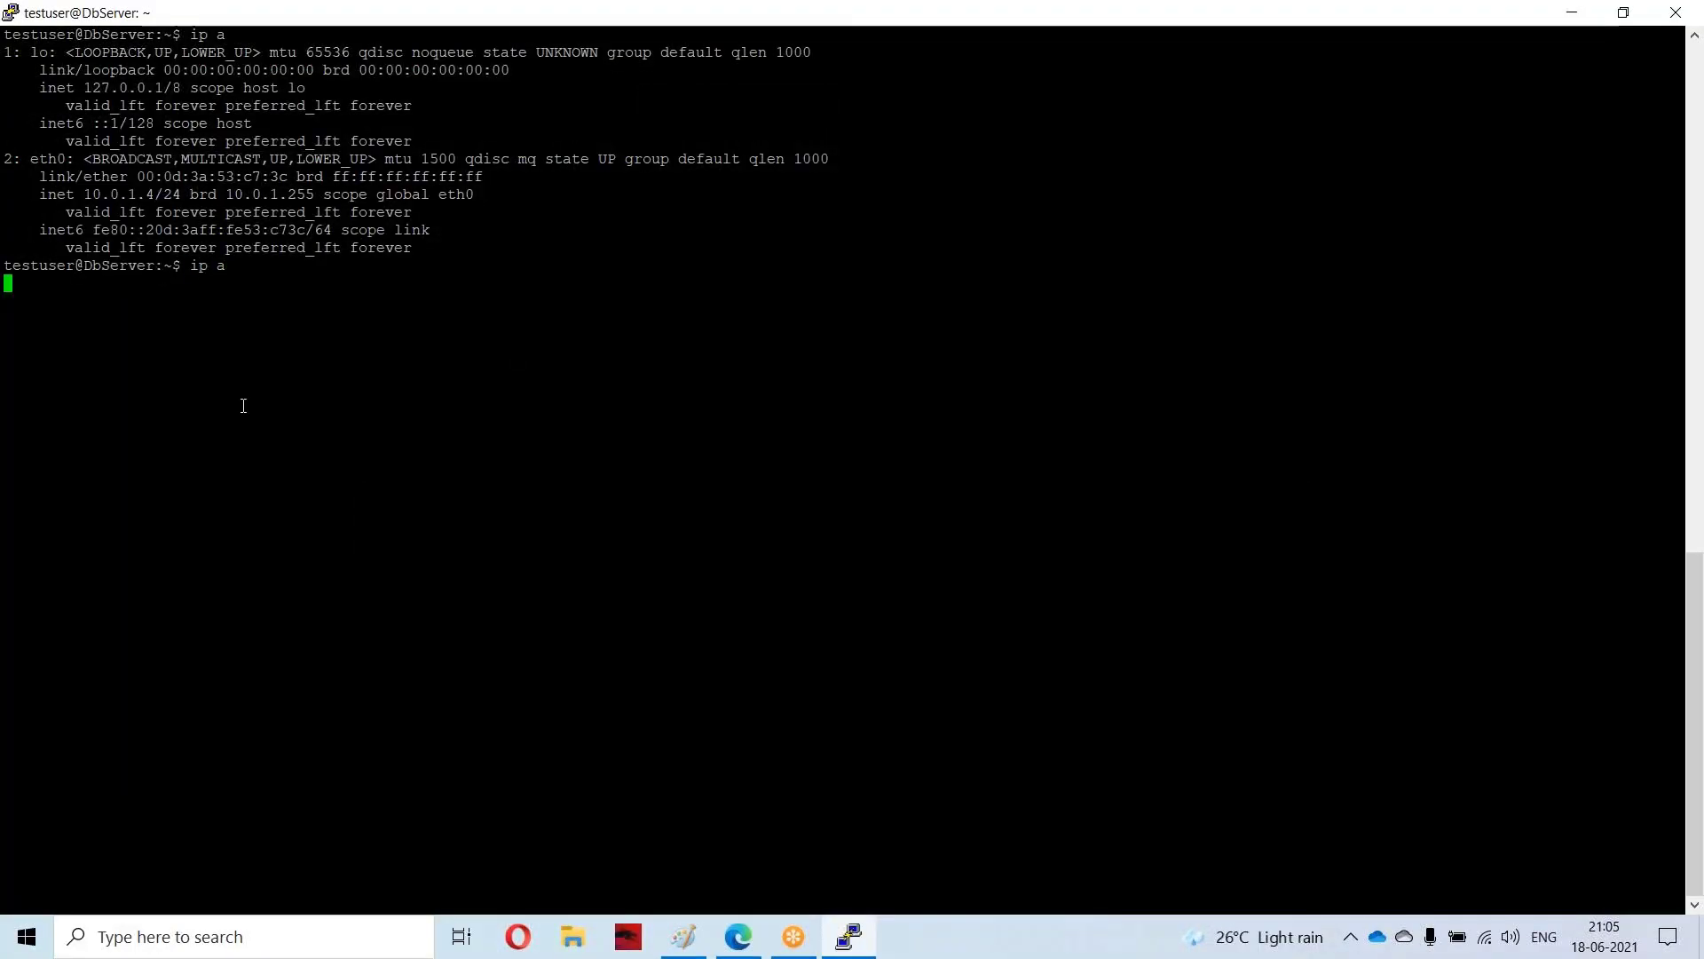
{"action": "triple_click", "coordinate": [102, 432]}
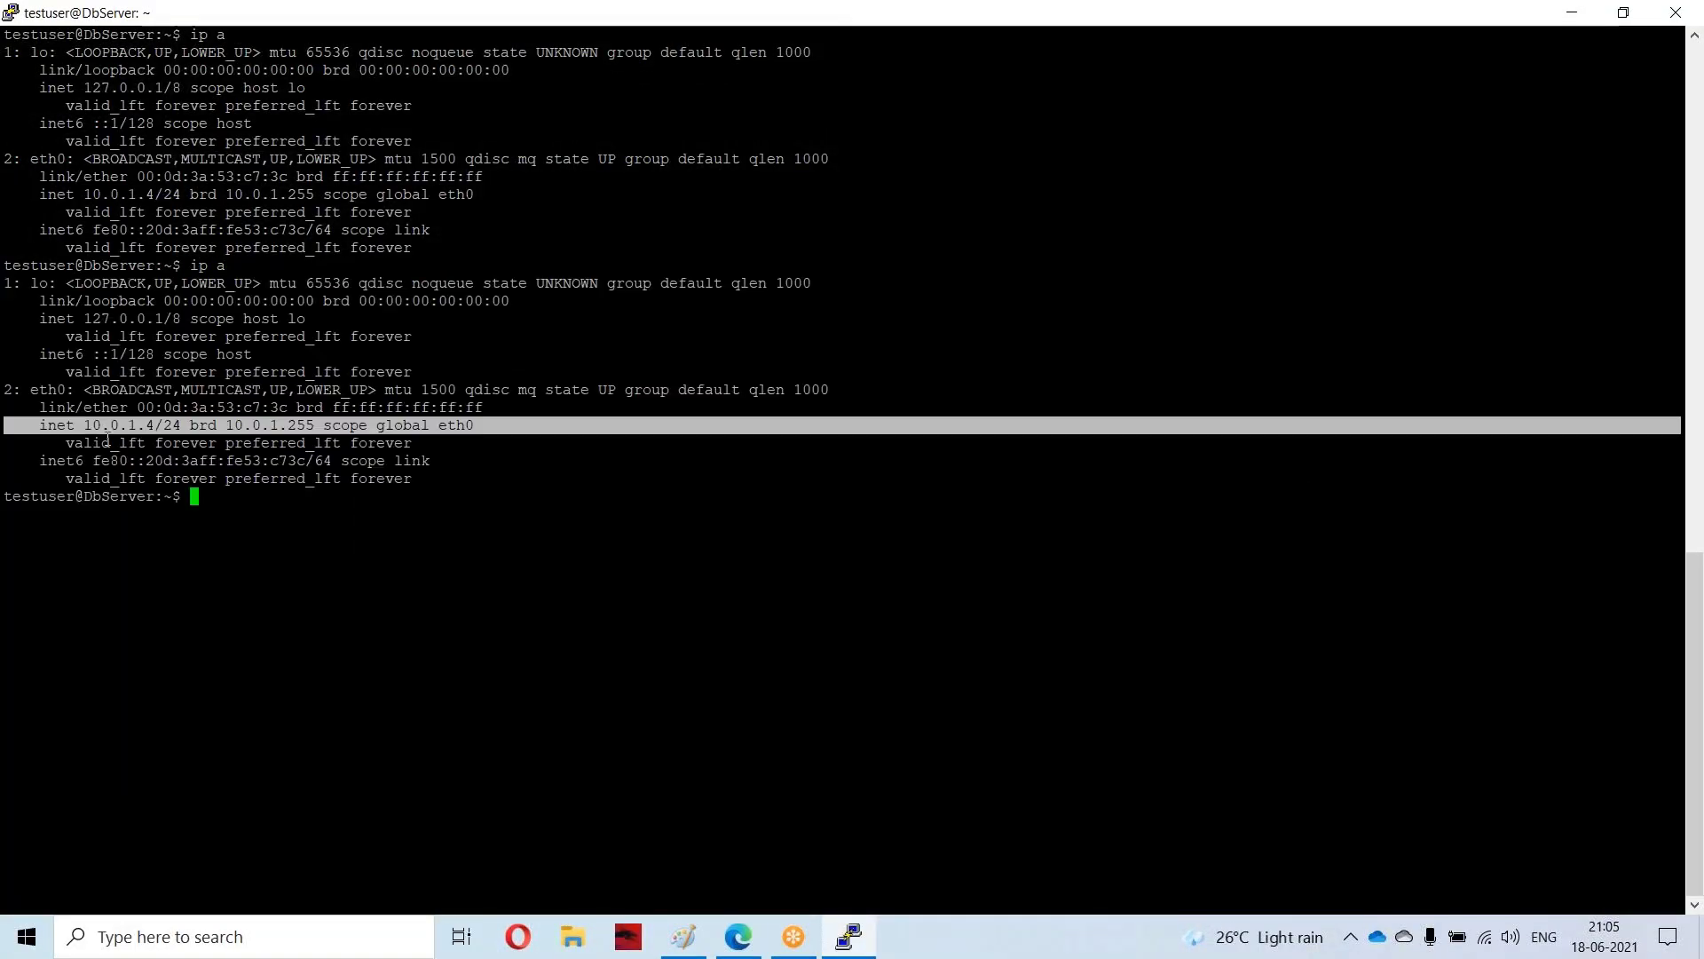
{"action": "left_click", "coordinate": [106, 432]}
{"action": "double_click", "coordinate": [120, 432]}
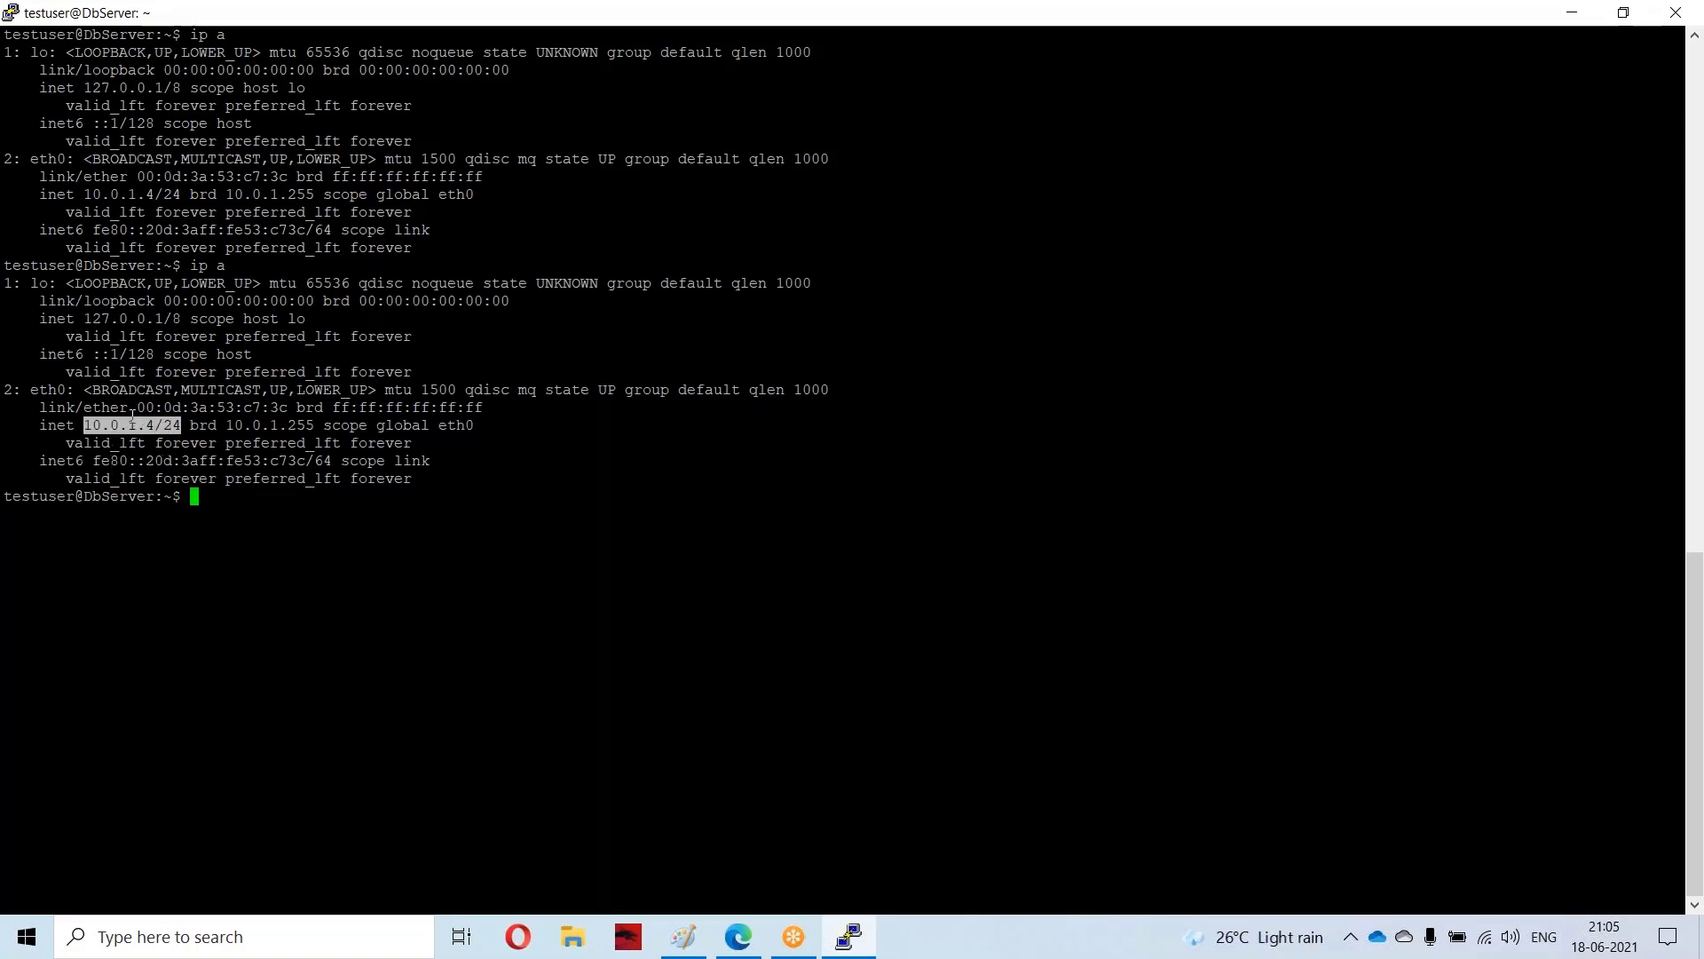
{"action": "left_click", "coordinate": [737, 937]}
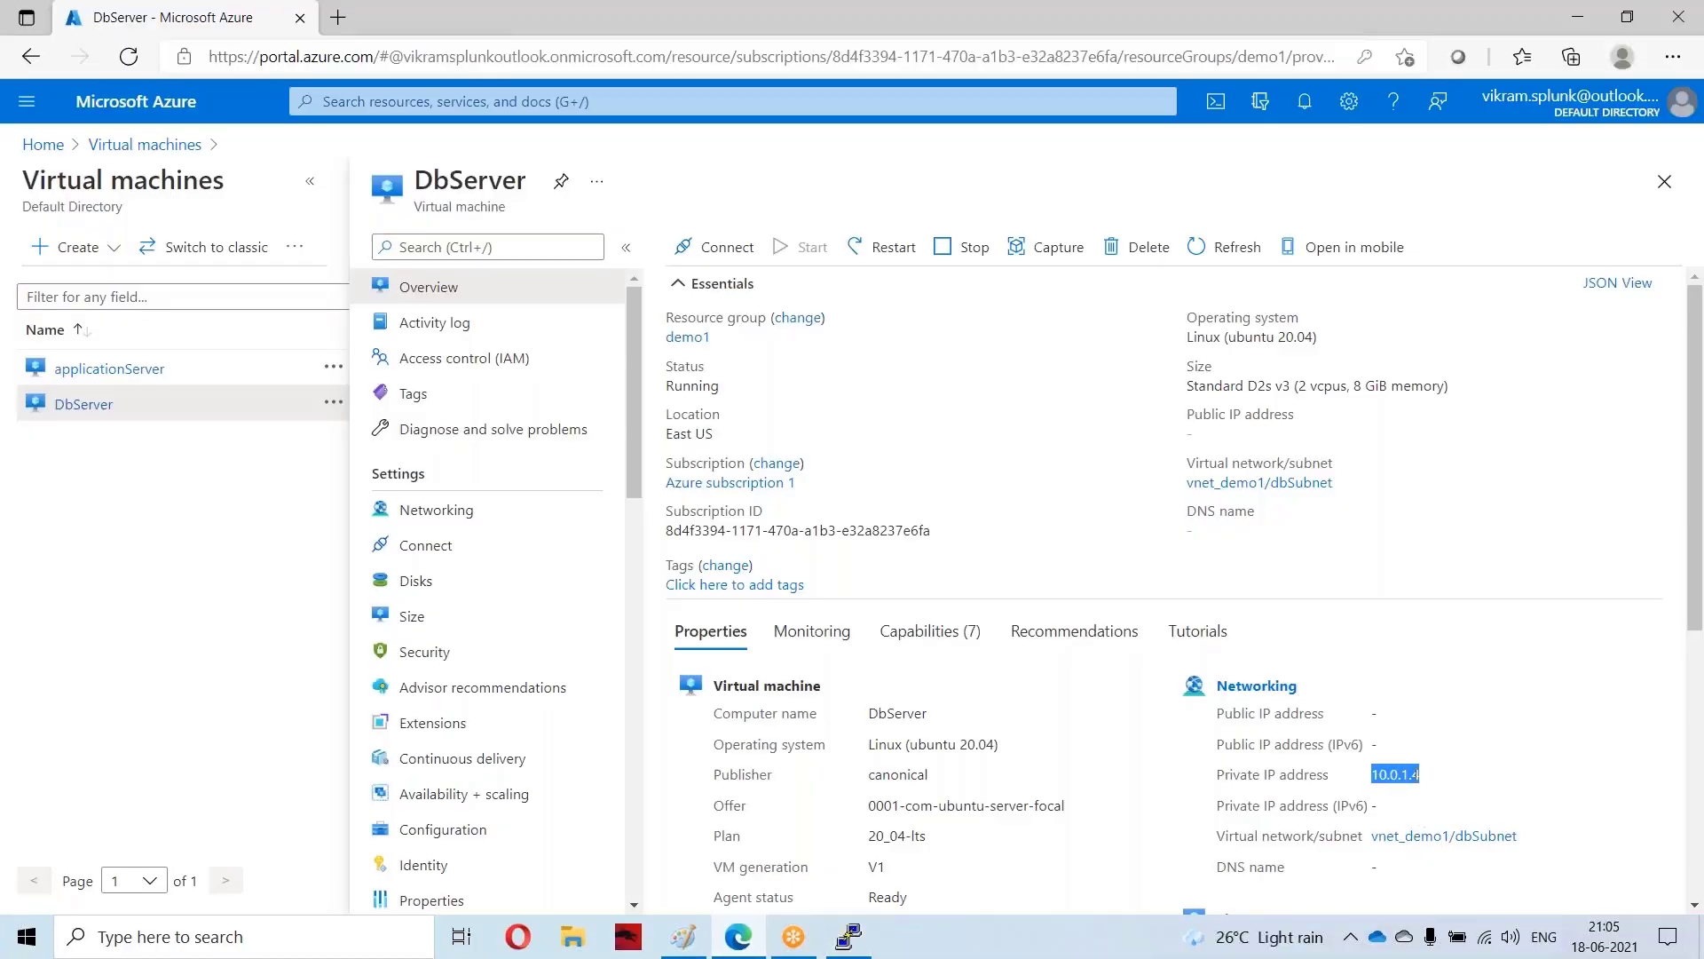
{"action": "right_click", "coordinate": [747, 17]}
{"action": "left_click", "coordinate": [834, 98]}
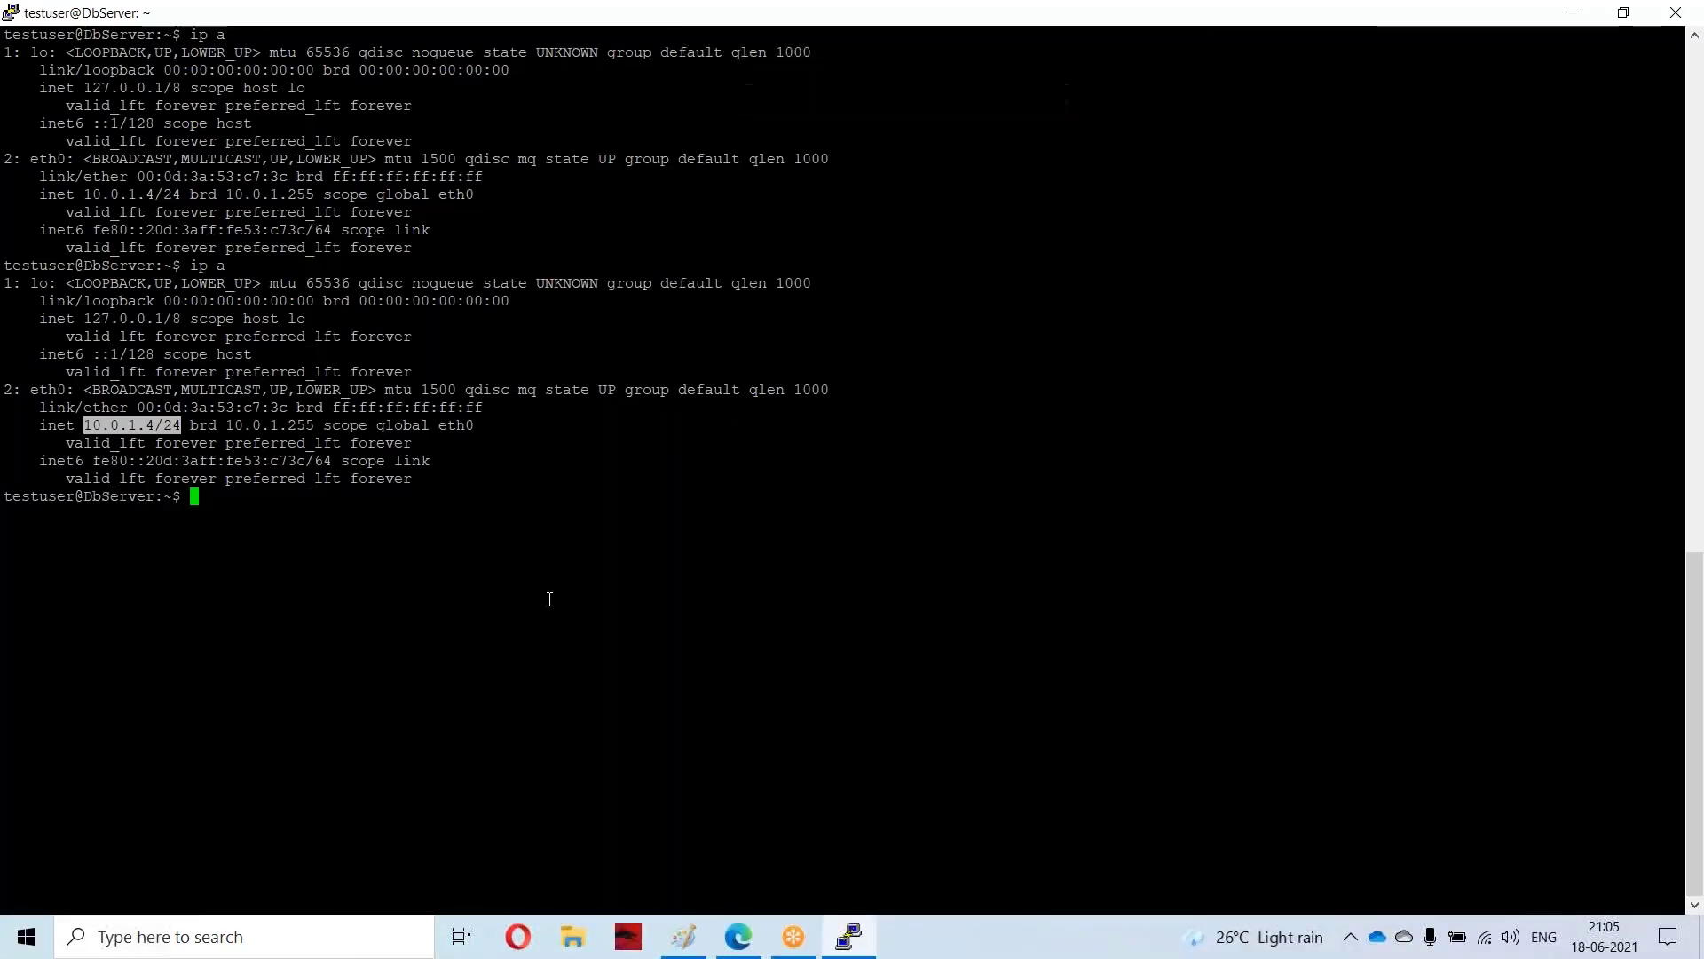
Step: Exit the DbServer SSH session to return to the applicationServer shell, and check the closed connection's address
{"action": "type", "text": "exit"}
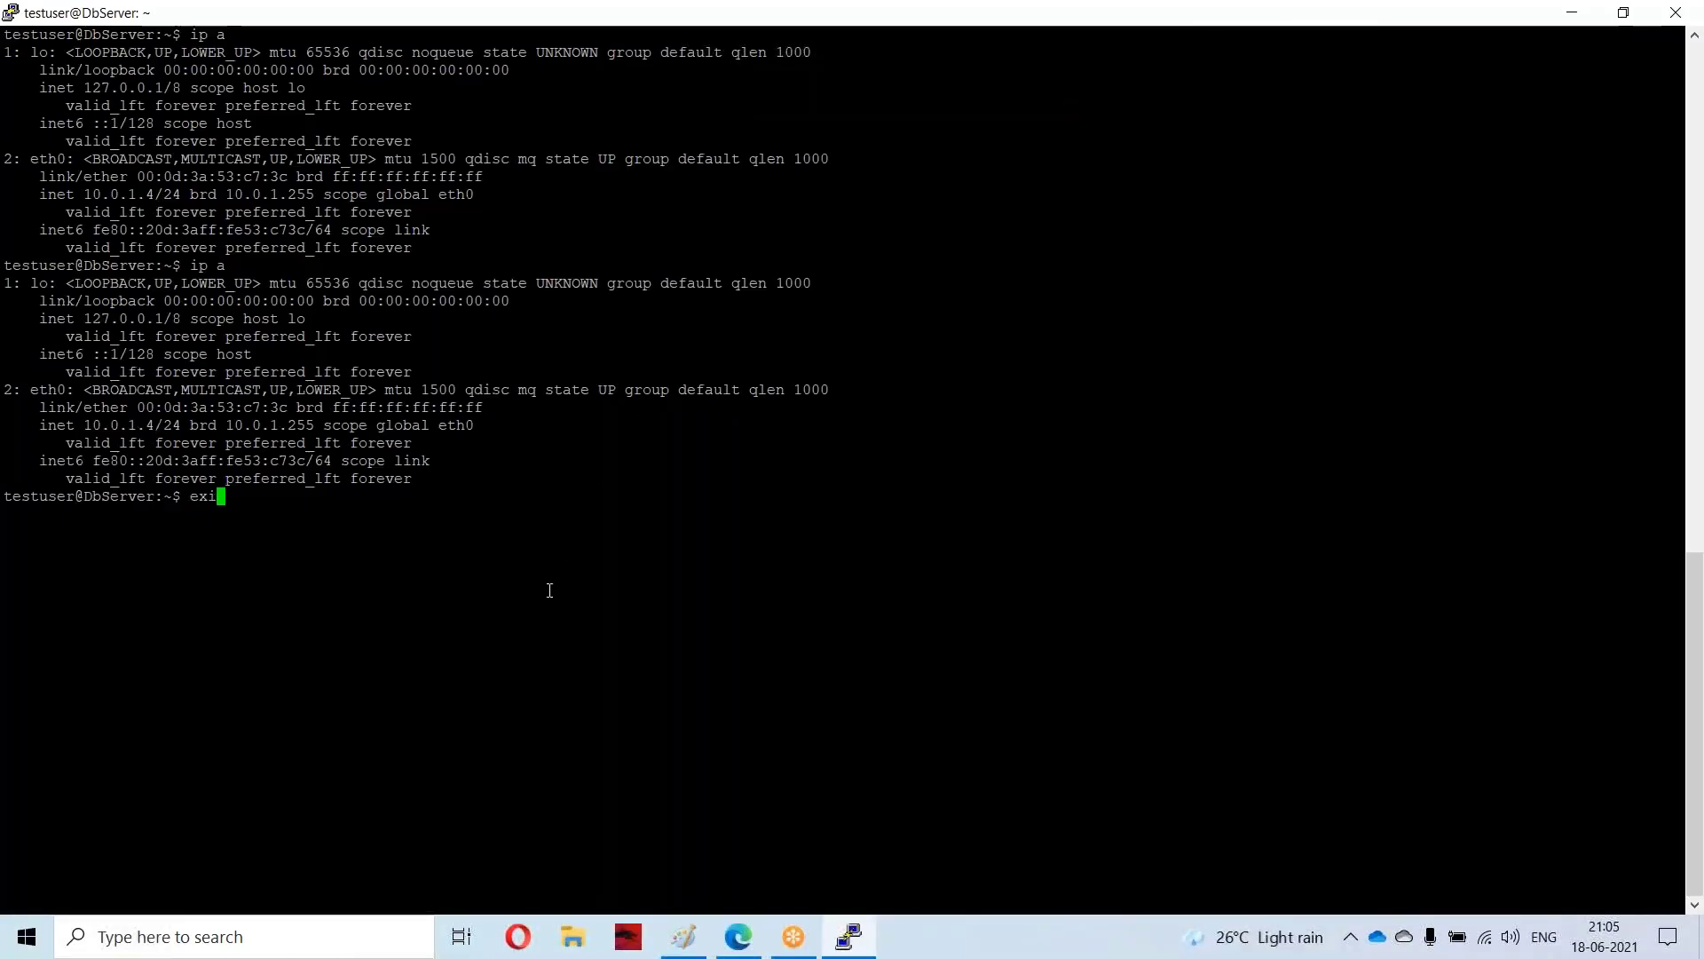
{"action": "key", "text": "Return"}
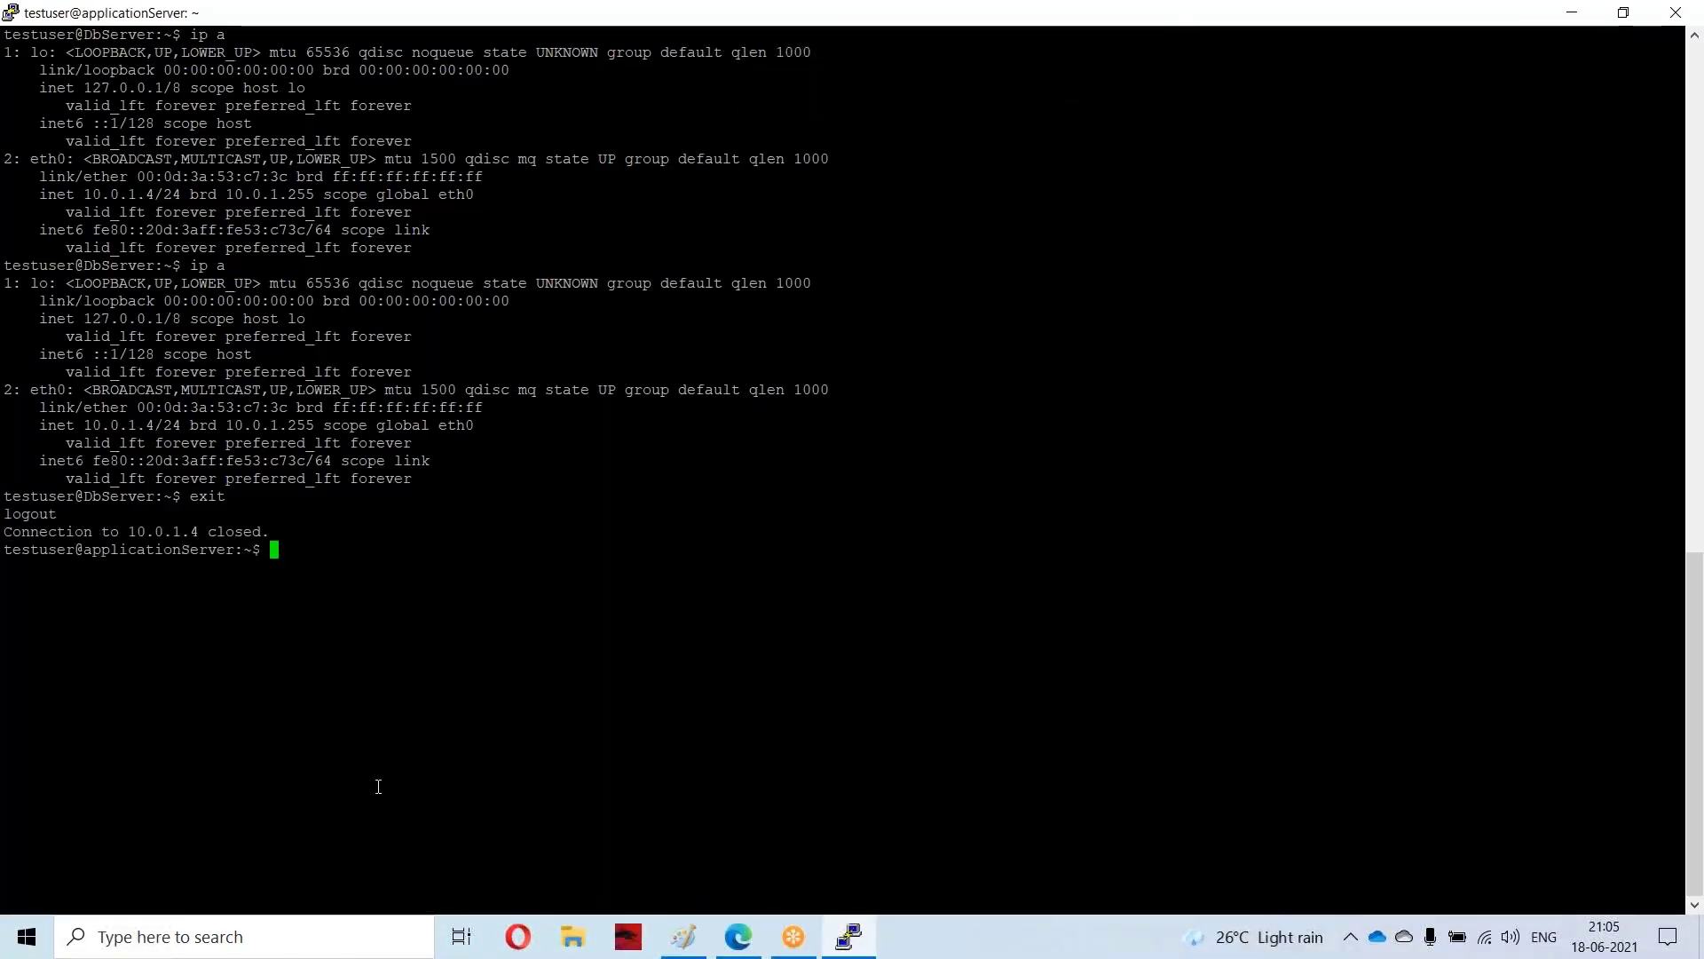
{"action": "double_click", "coordinate": [179, 533]}
Step: List applicationServer's network interfaces with ip a and check the eth0 address
{"action": "type", "text": "ip a"}
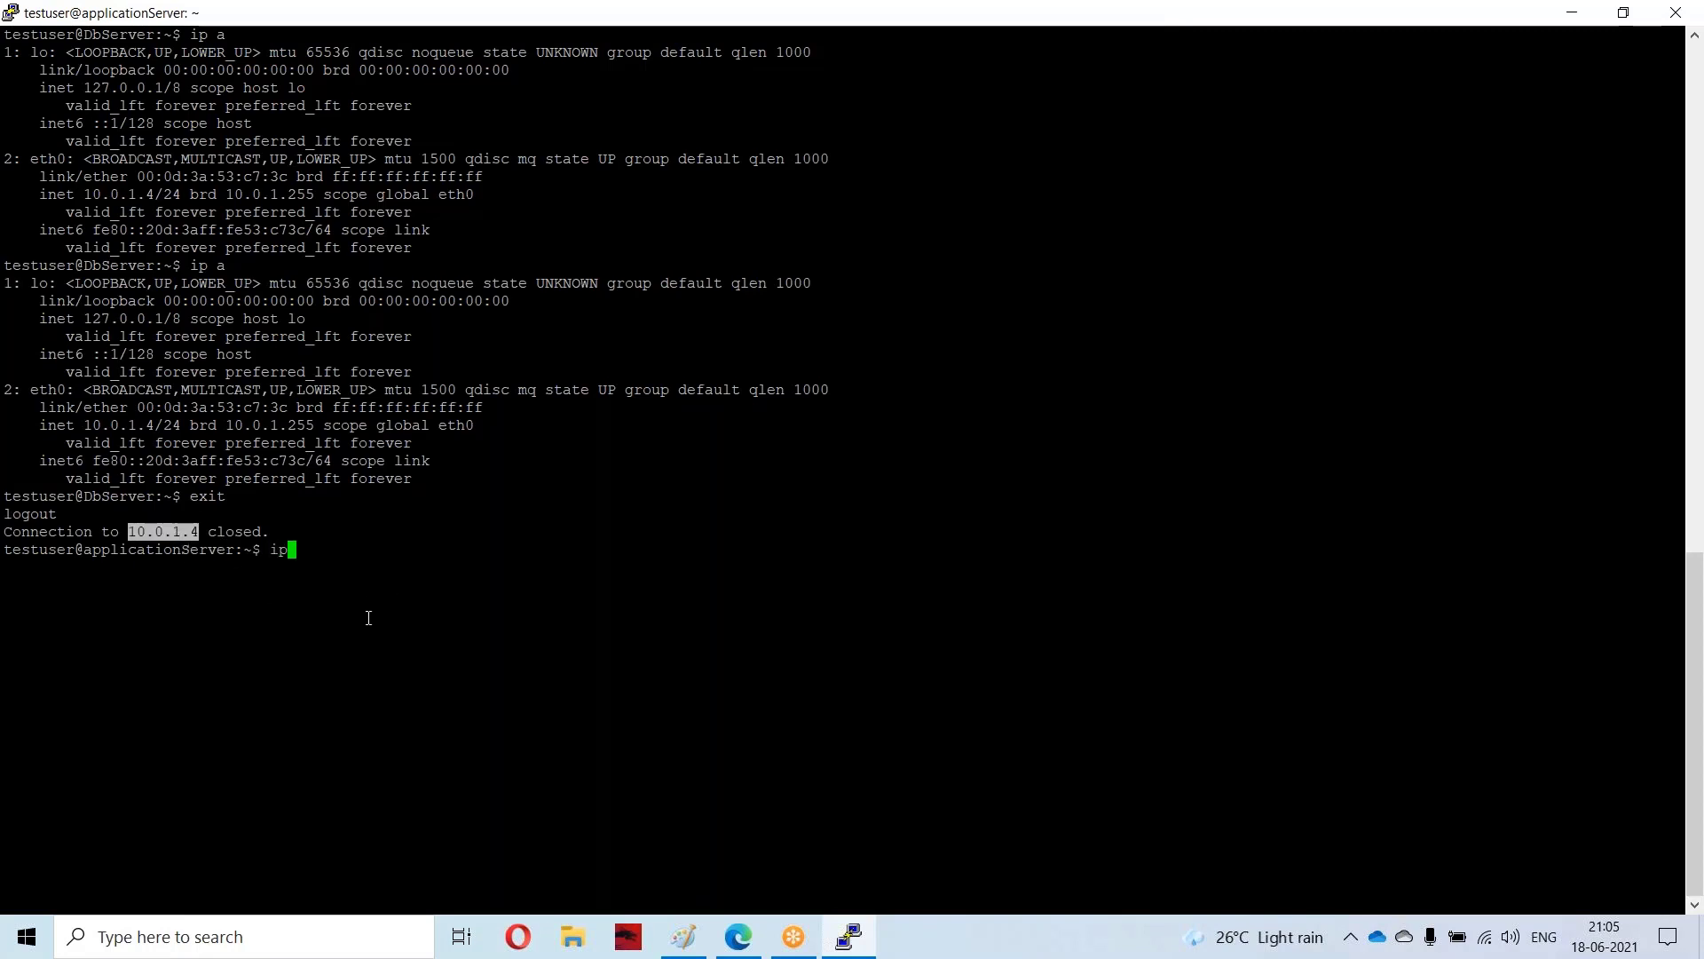
{"action": "key", "text": "Return"}
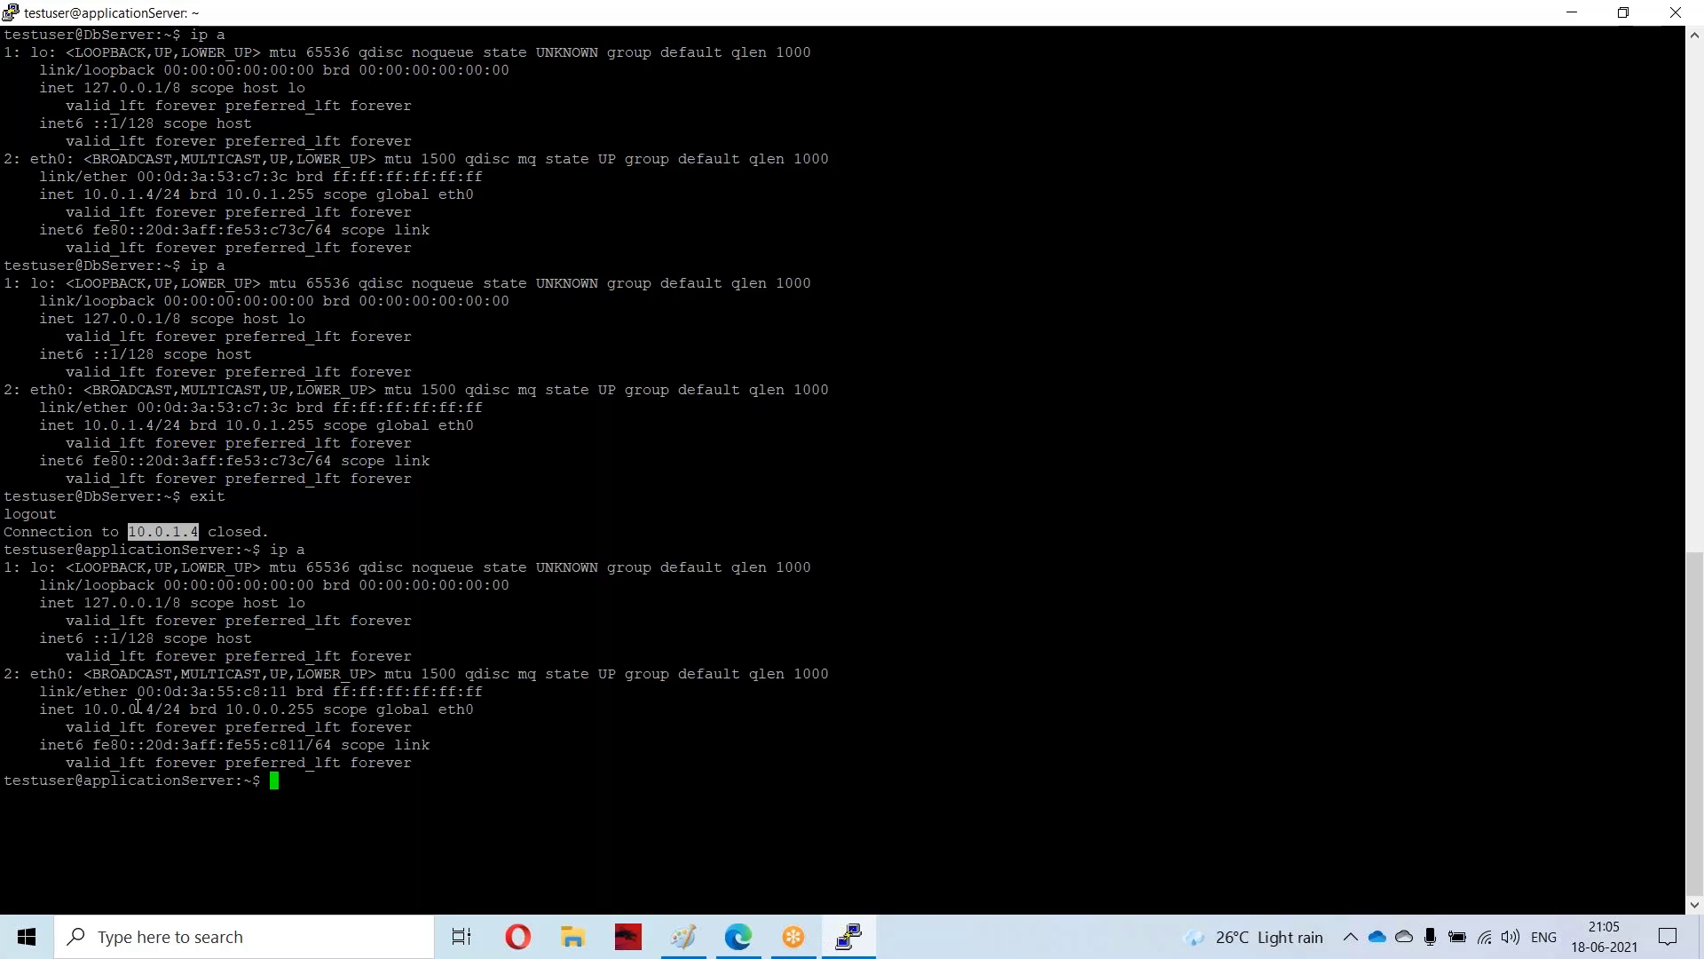
{"action": "double_click", "coordinate": [138, 708]}
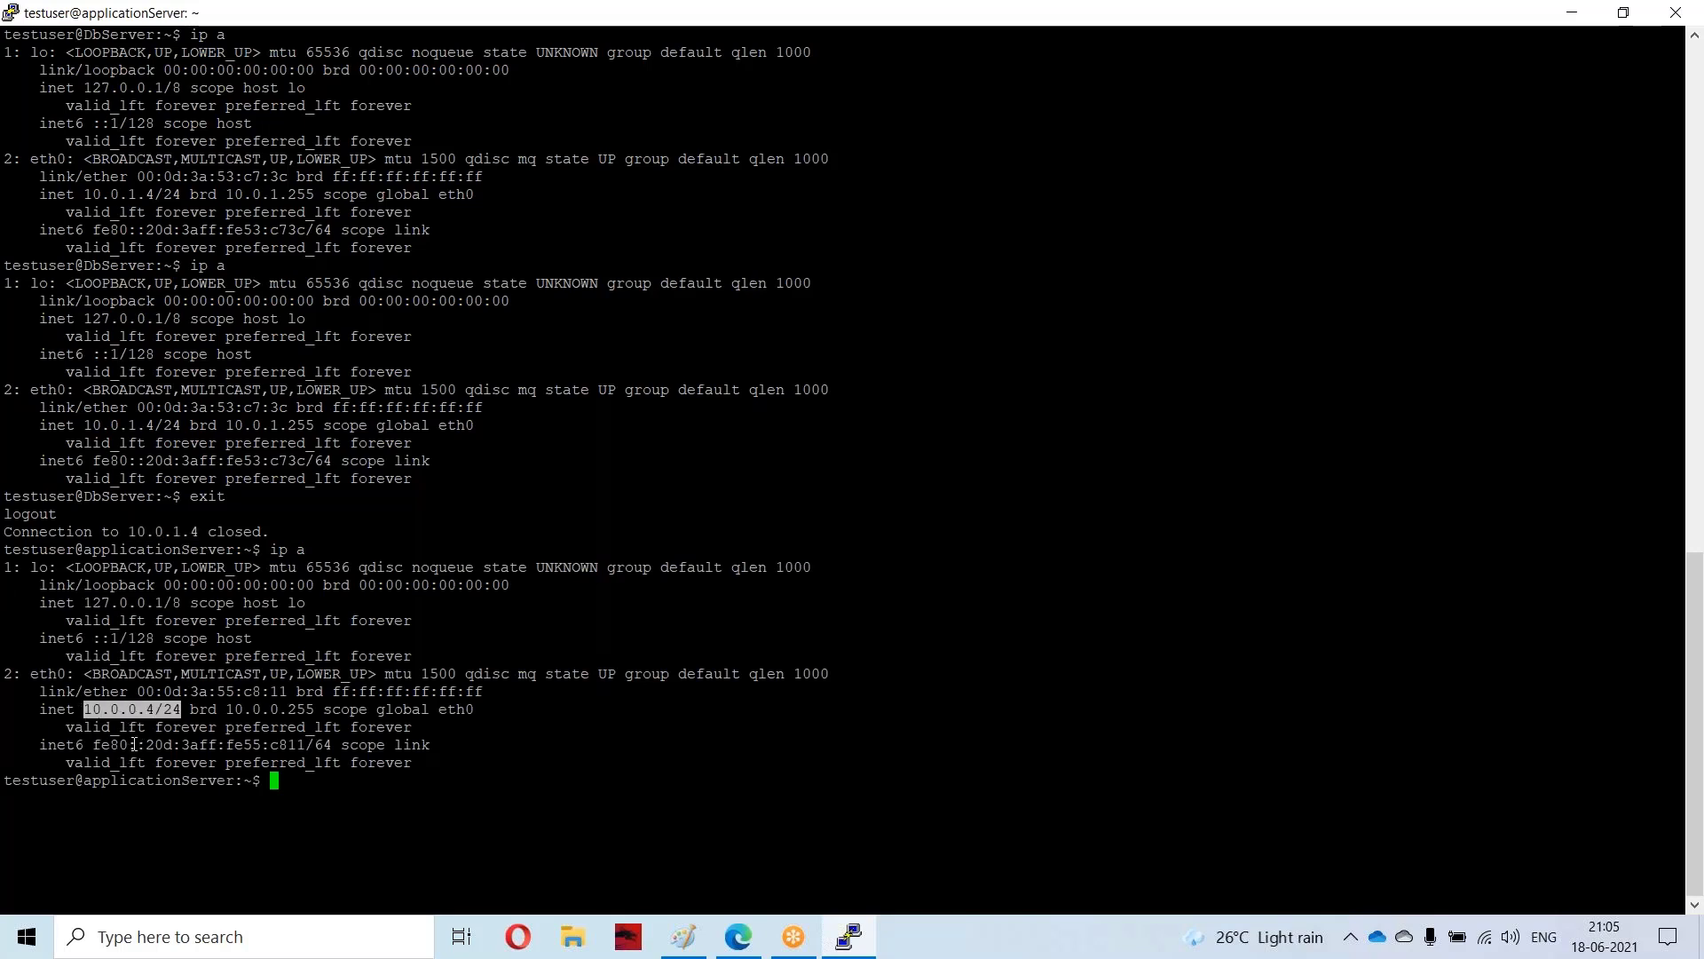
{"action": "left_click", "coordinate": [1297, 35]}
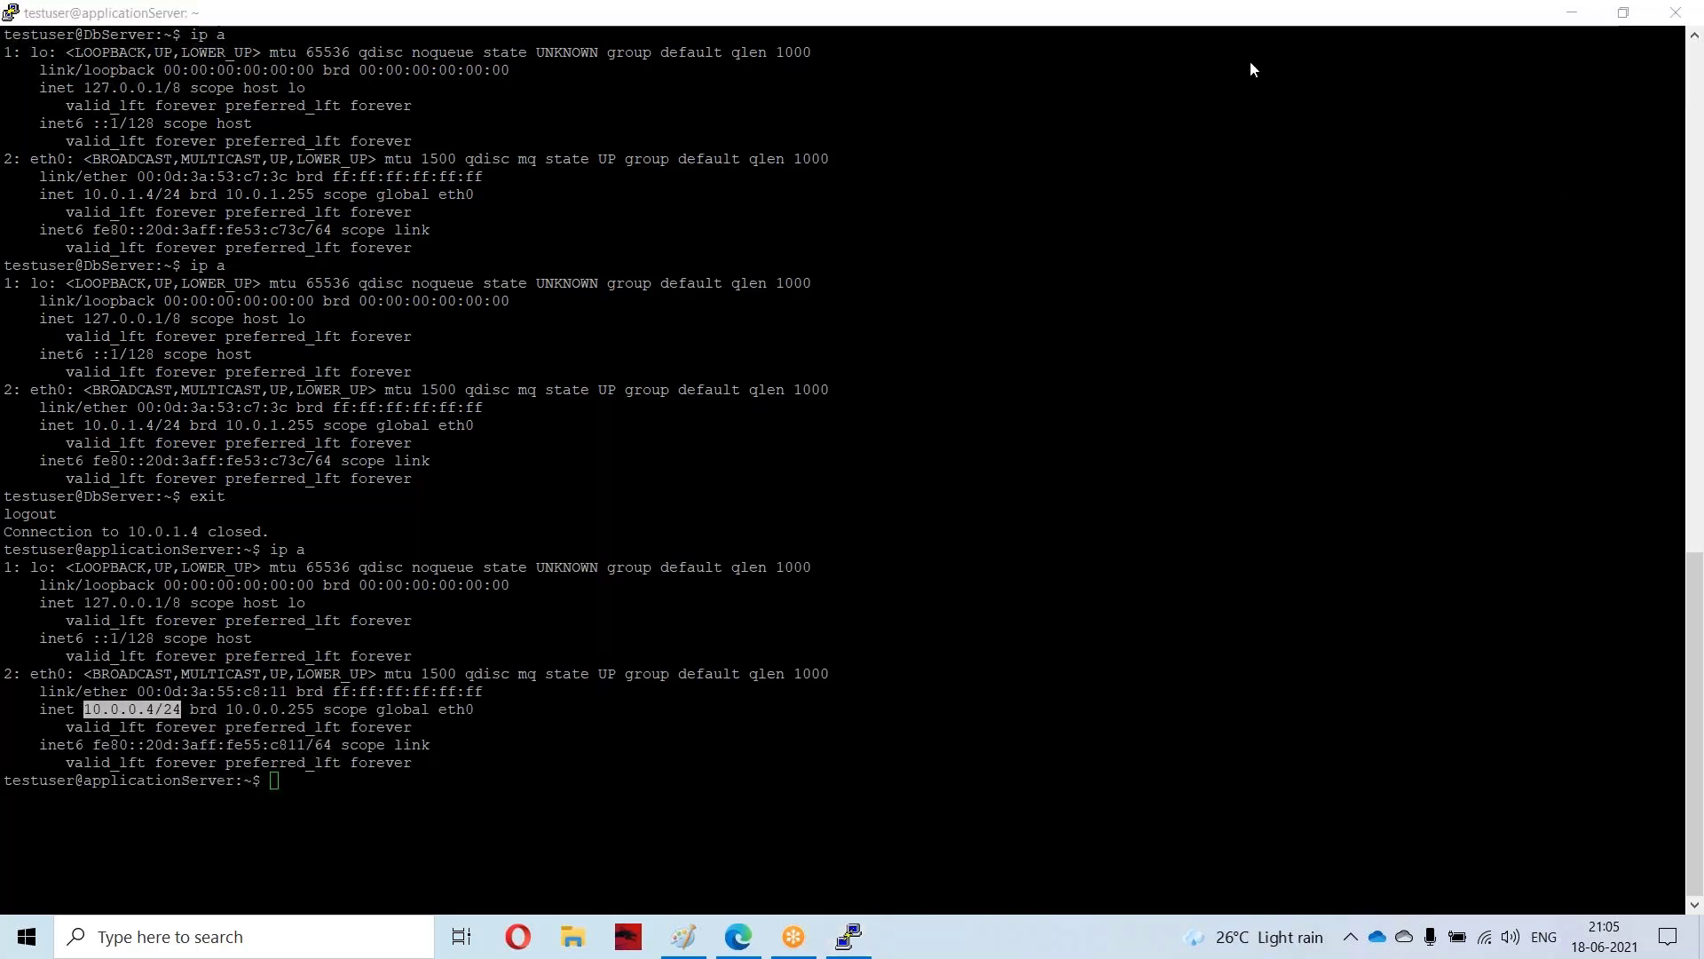